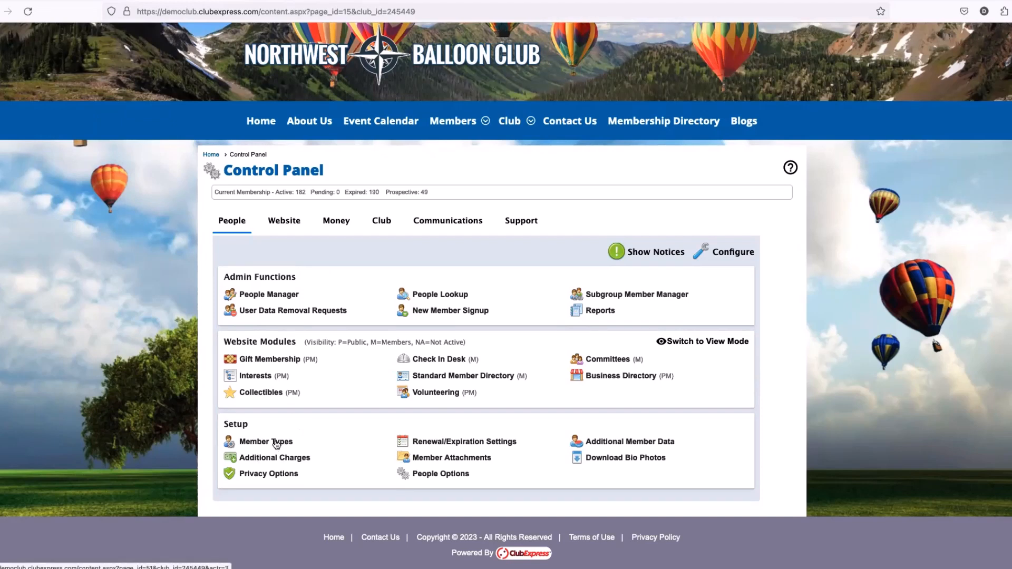
Open Member Types under Setup and scroll through the Member Type Administration list
click(277, 444)
scroll(382, 339, down, 3)
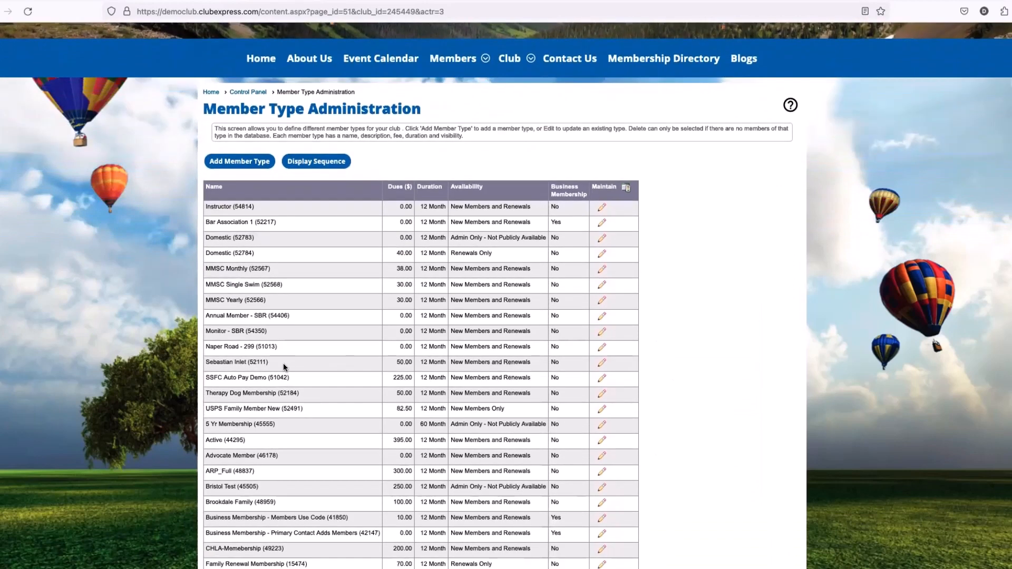
scroll(283, 363, up, 1)
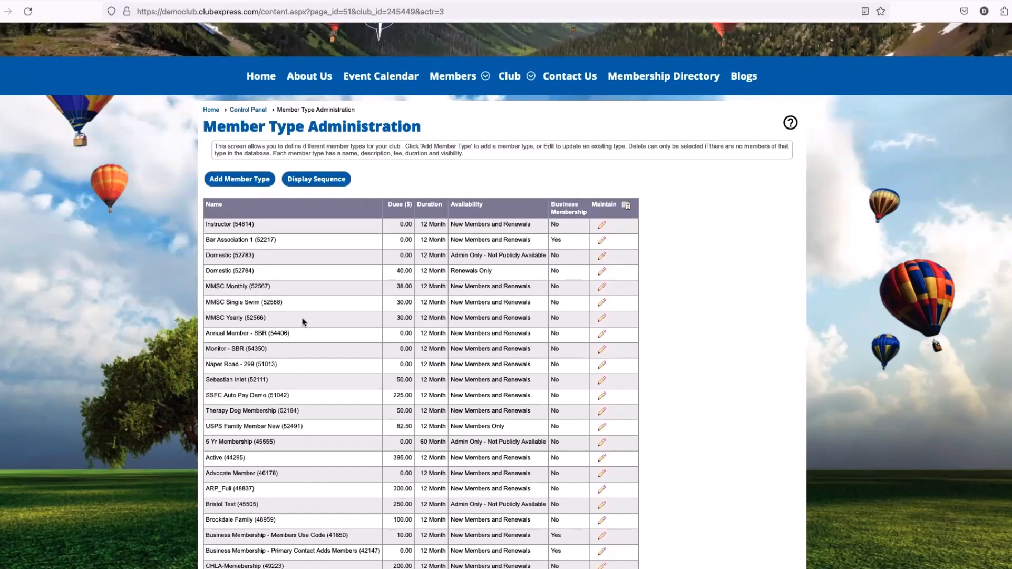
scroll(305, 319, down, 1)
scroll(274, 280, down, 2)
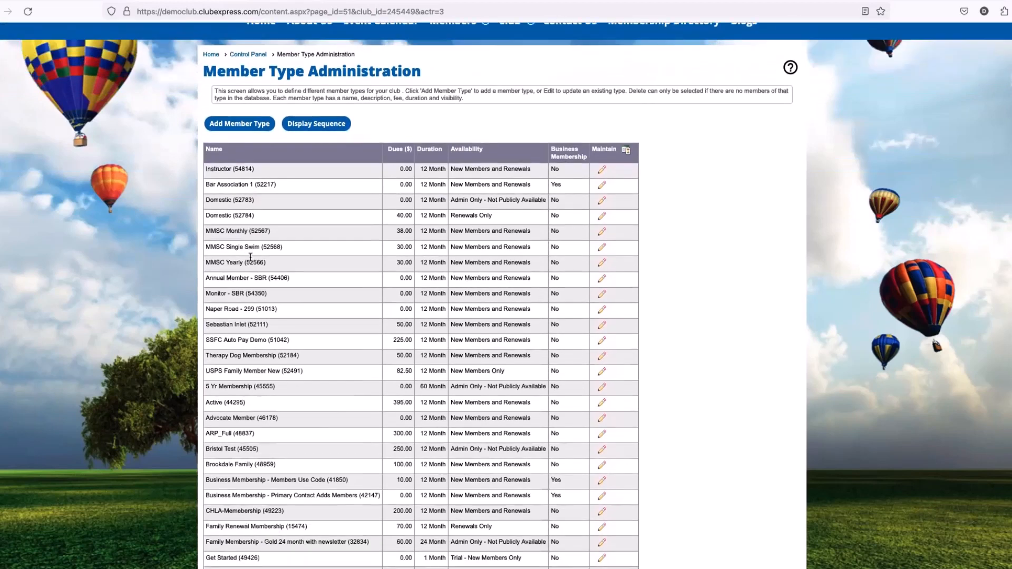
scroll(307, 299, down, 2)
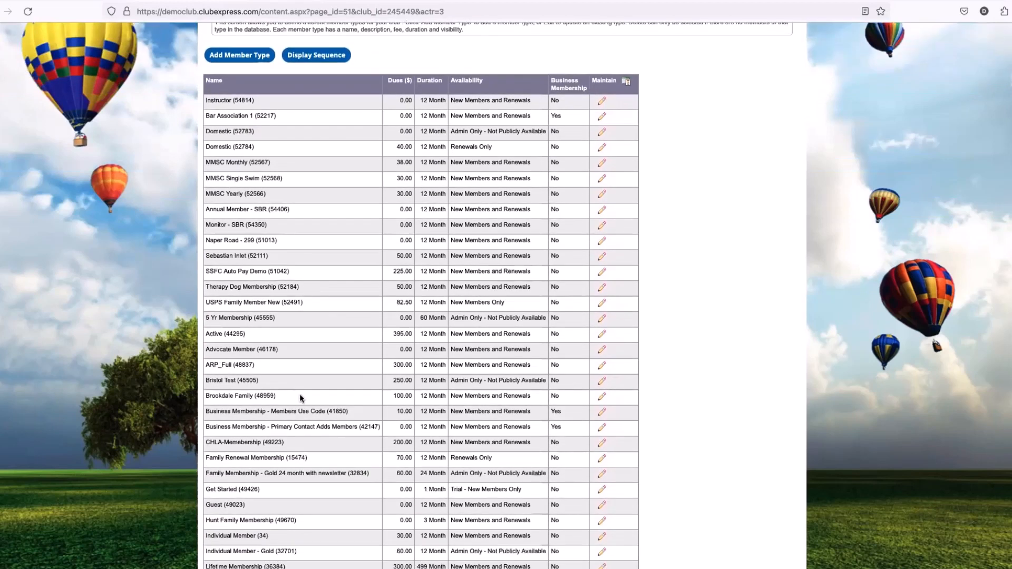
scroll(314, 411, up, 1)
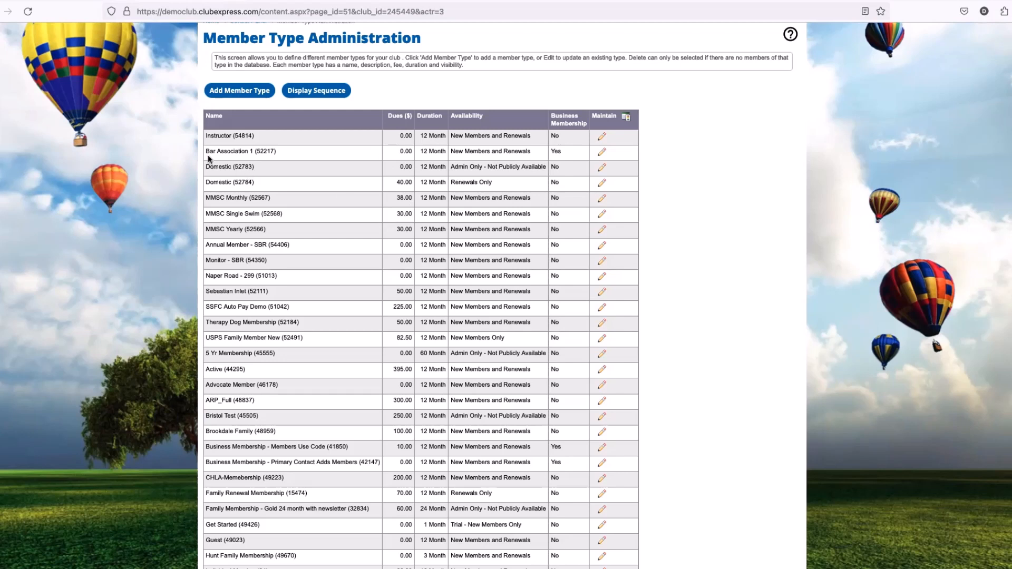
Locate the Bar Association 1 entry and open it for editing
drag(206, 153, 274, 158)
click(281, 154)
scroll(446, 197, up, 1)
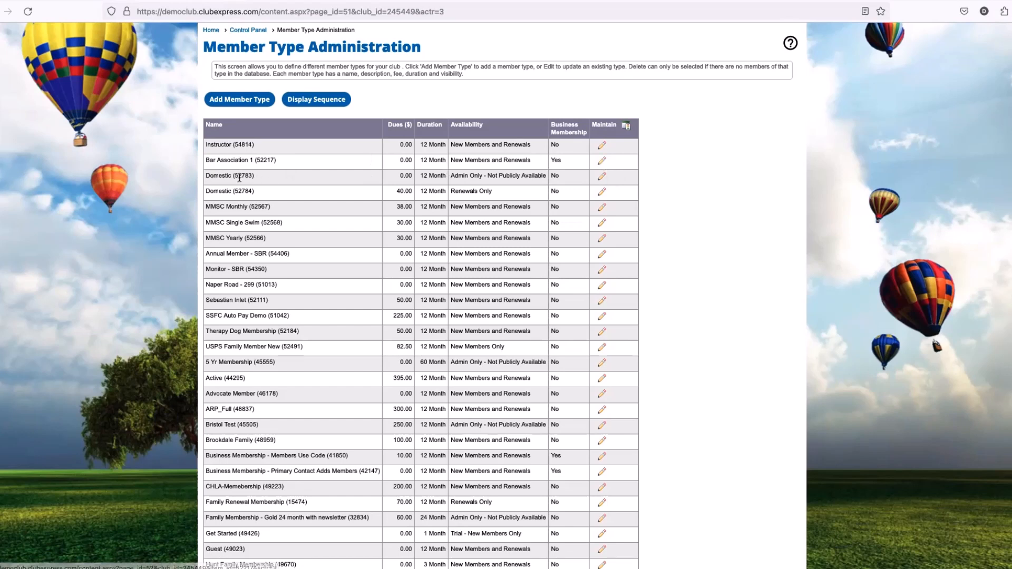
click(601, 163)
Scroll through the Bar Association 1 edit form and highlight its member type name
scroll(584, 282, down, 1)
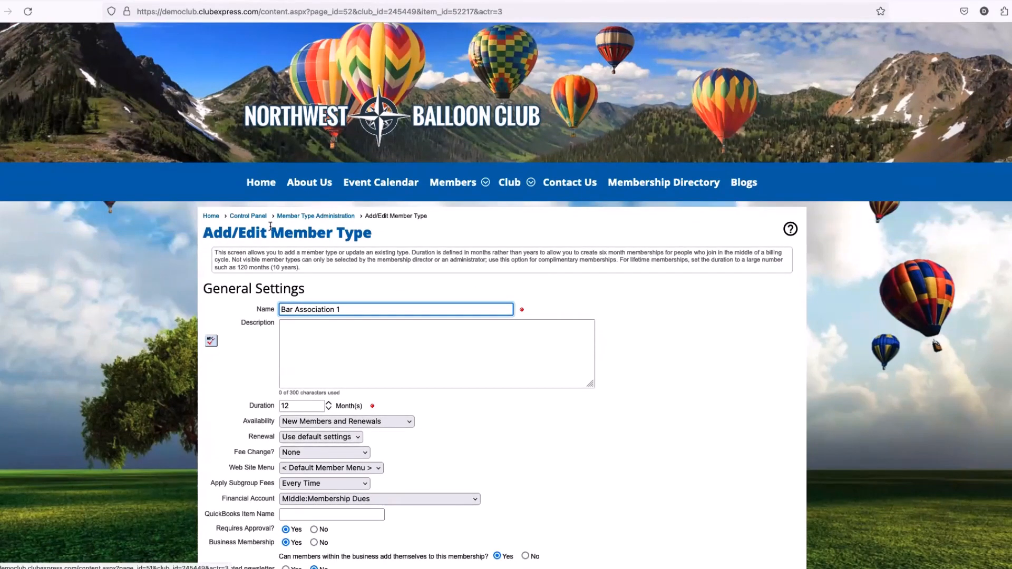
scroll(374, 230, down, 1)
scroll(374, 230, down, 1)
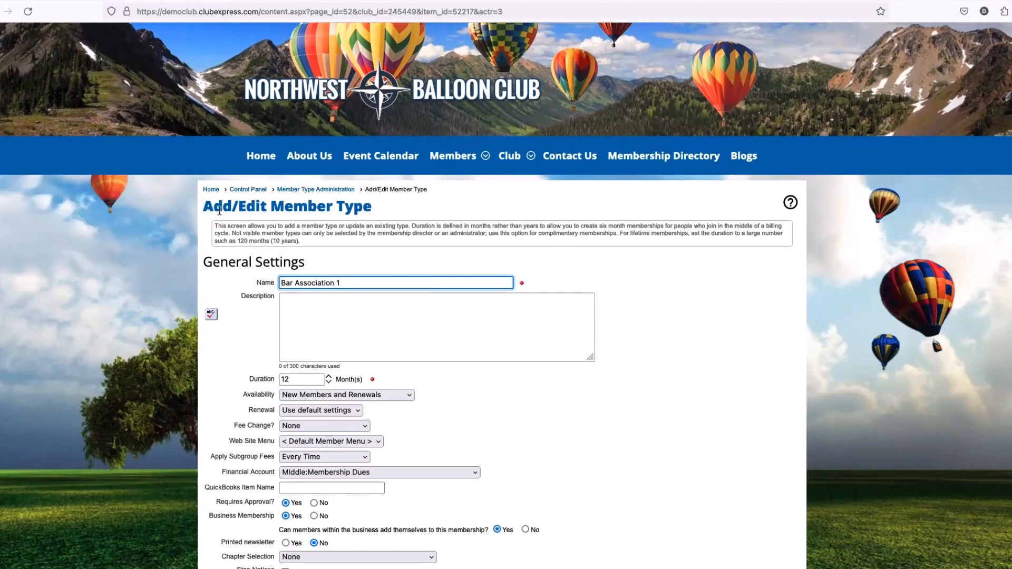
click(258, 207)
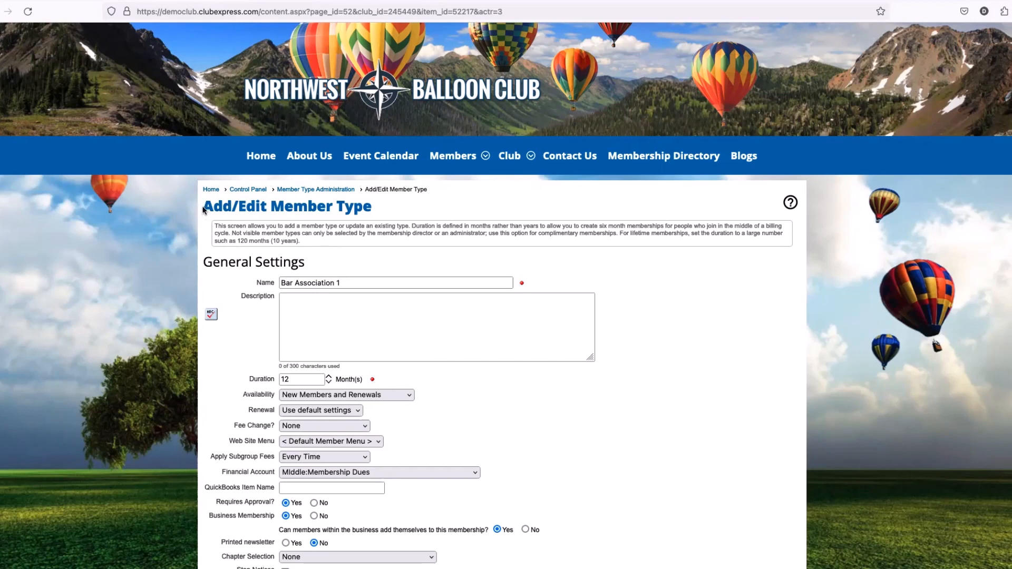
scroll(208, 209, down, 1)
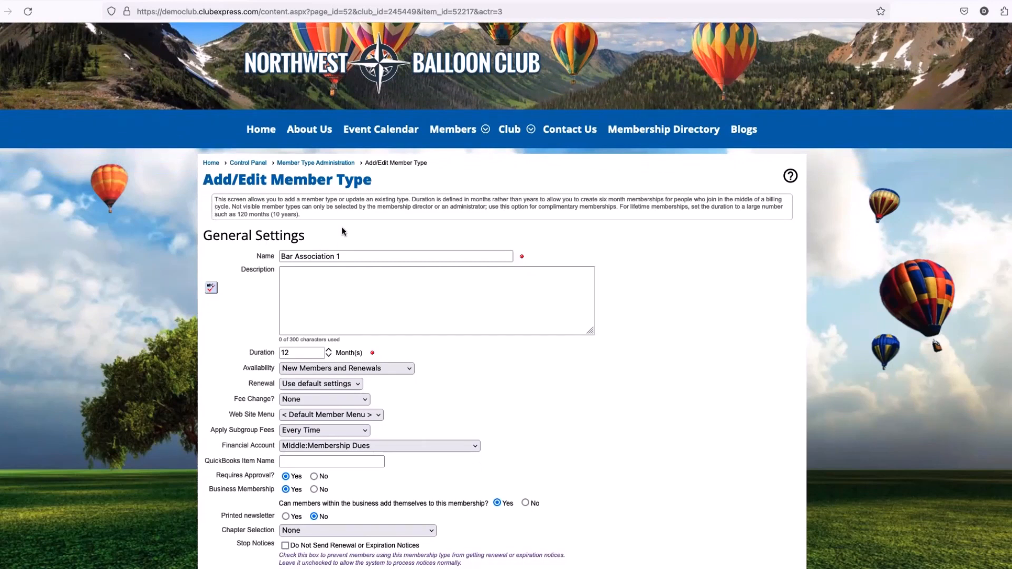
scroll(352, 192, down, 3)
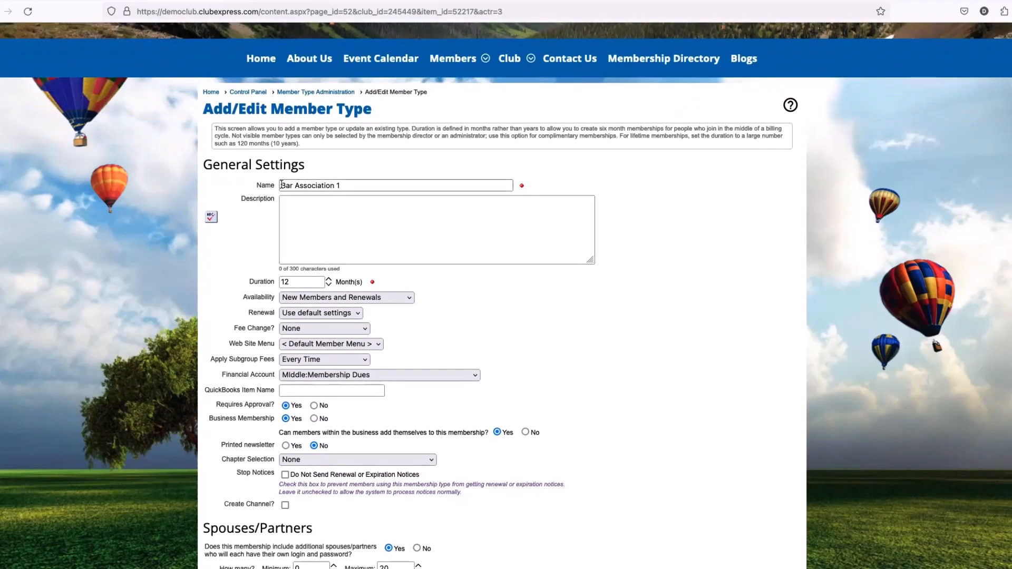
drag(282, 185, 349, 187)
click(349, 186)
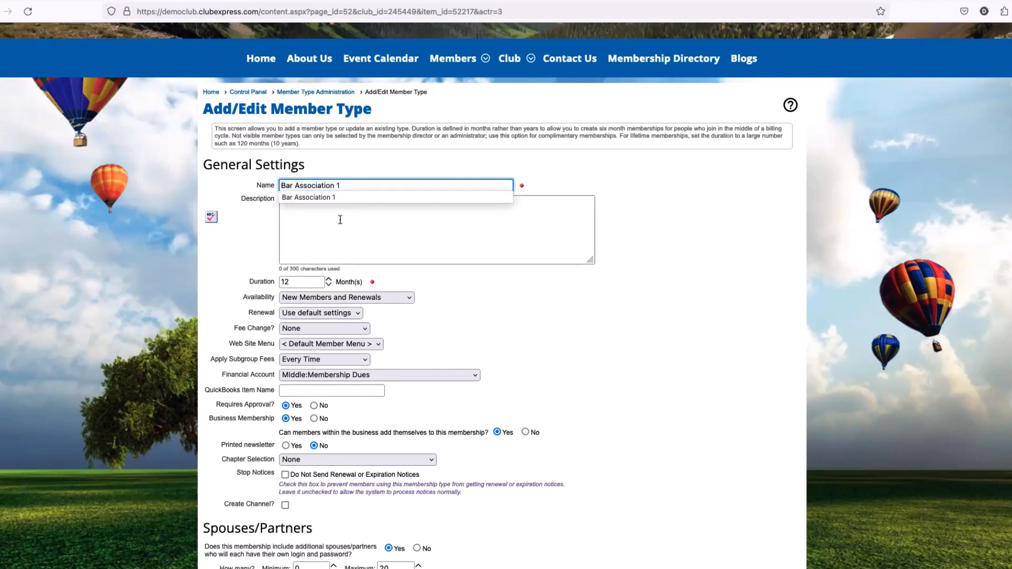
click(356, 186)
triple_click(284, 188)
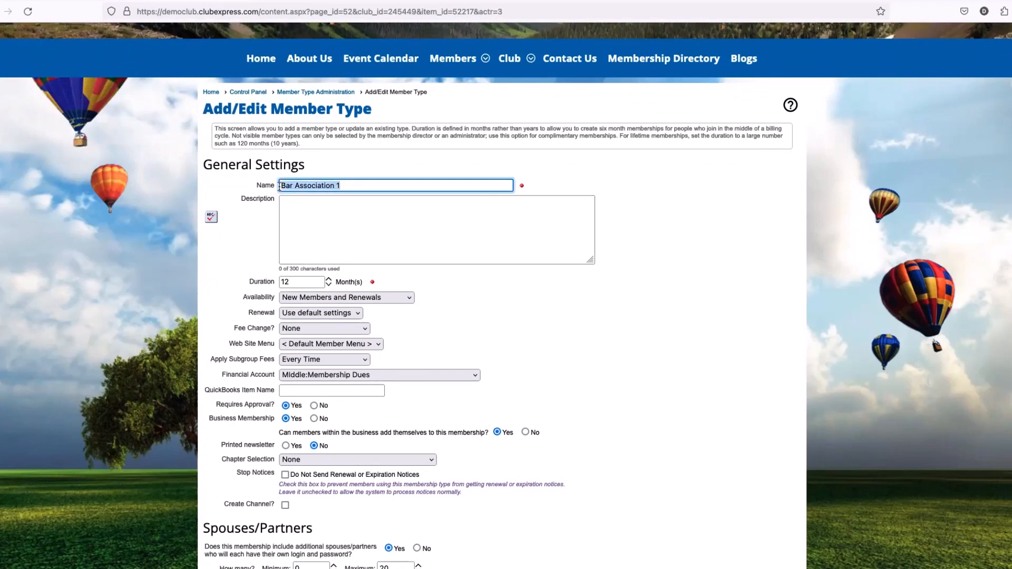
click(256, 186)
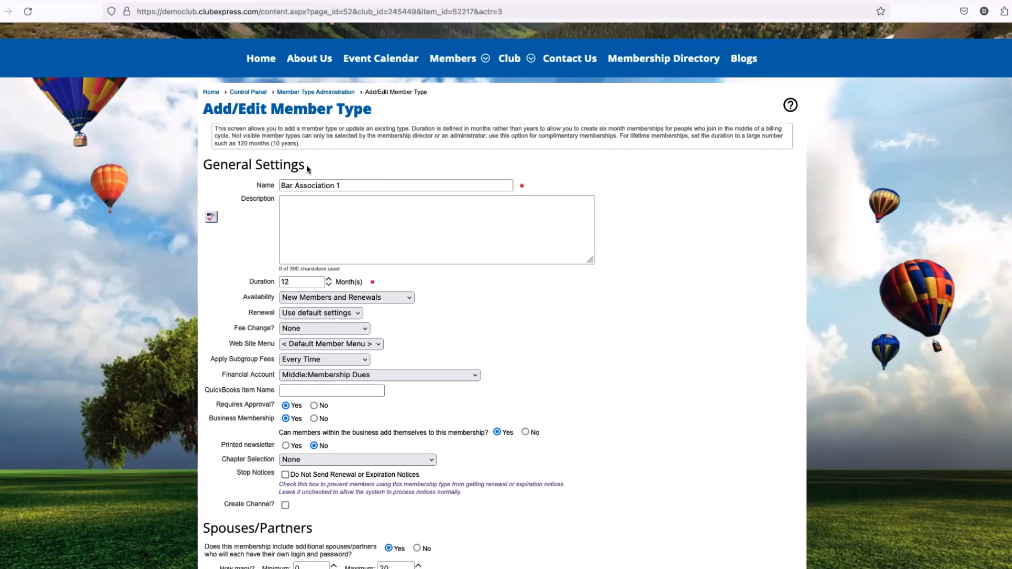
click(323, 227)
drag(359, 186, 255, 184)
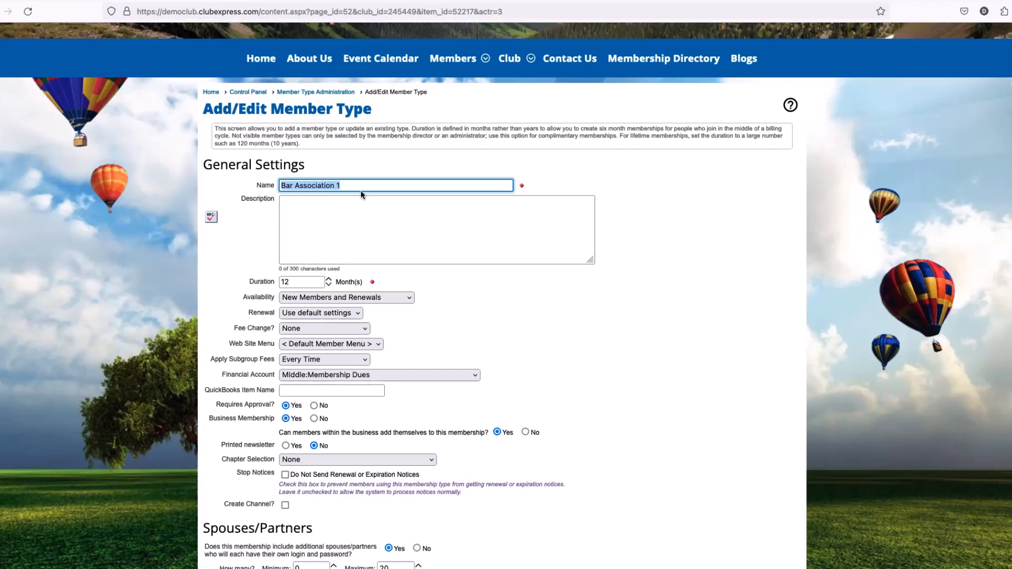
scroll(367, 208, down, 1)
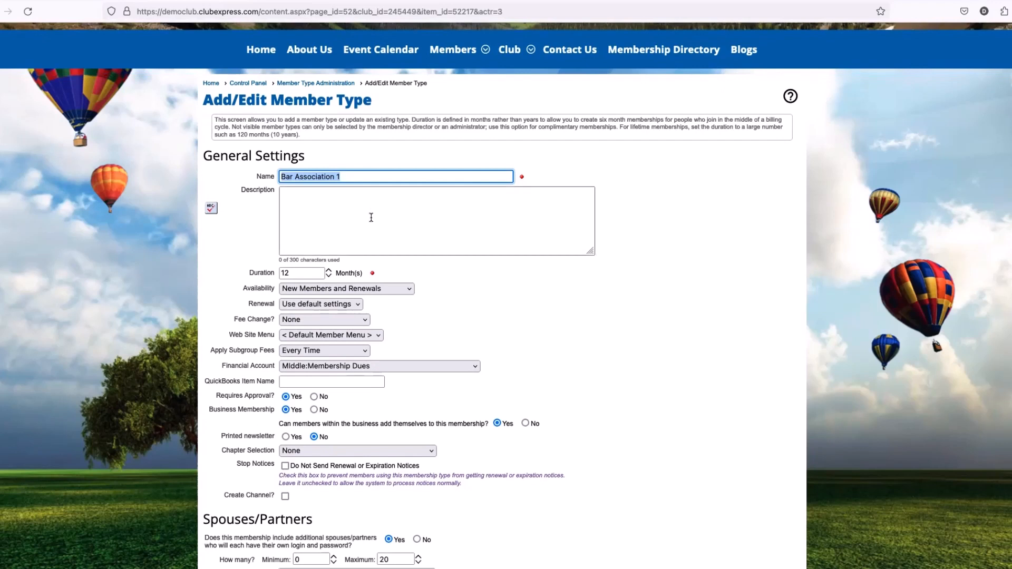
double_click(255, 190)
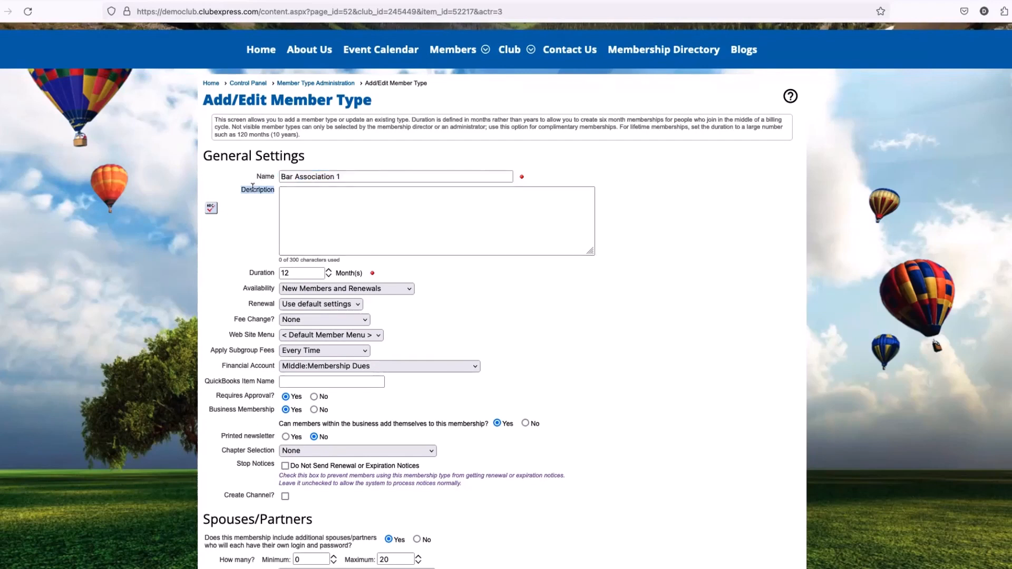
click(304, 221)
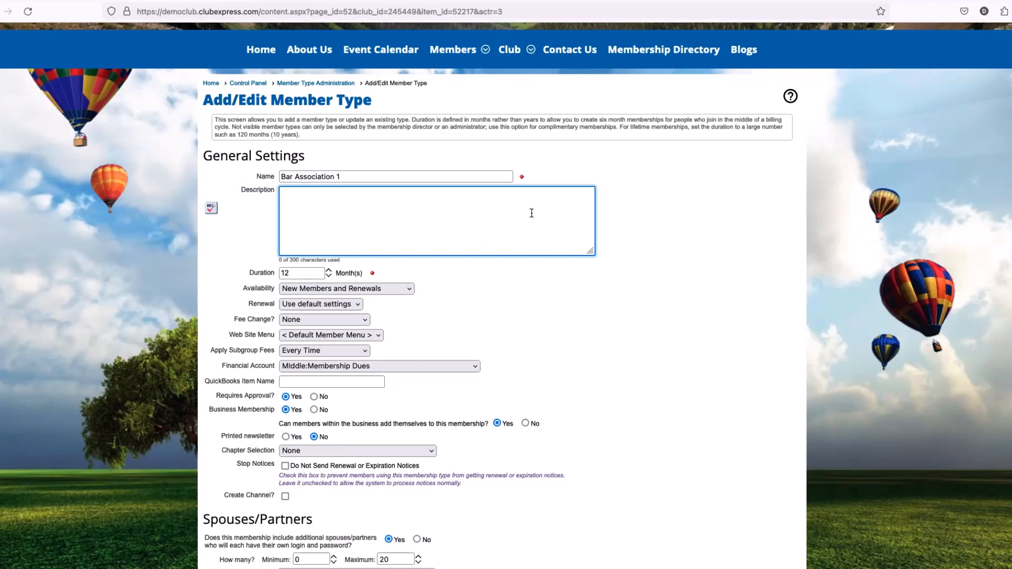
click(518, 180)
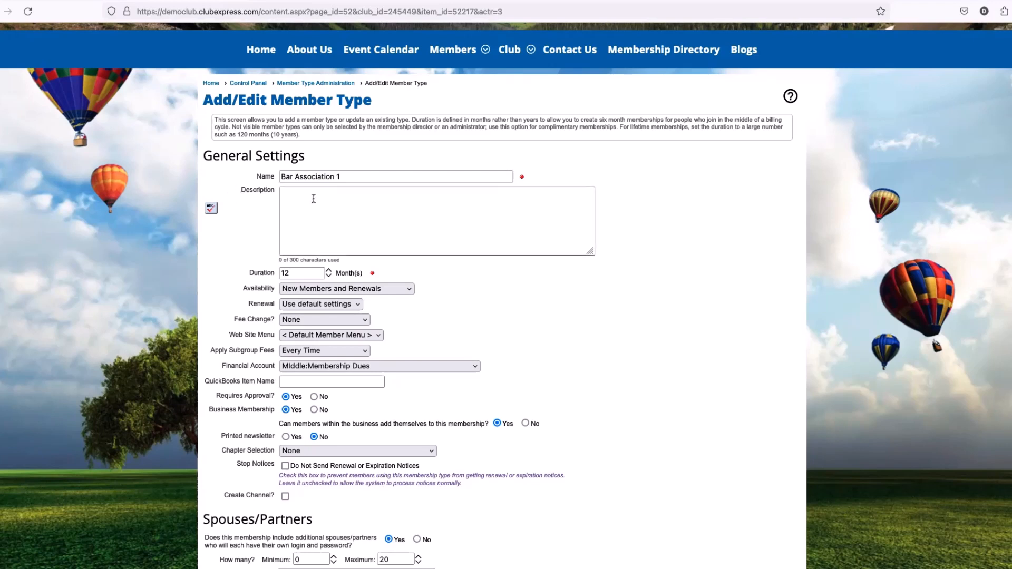
click(333, 215)
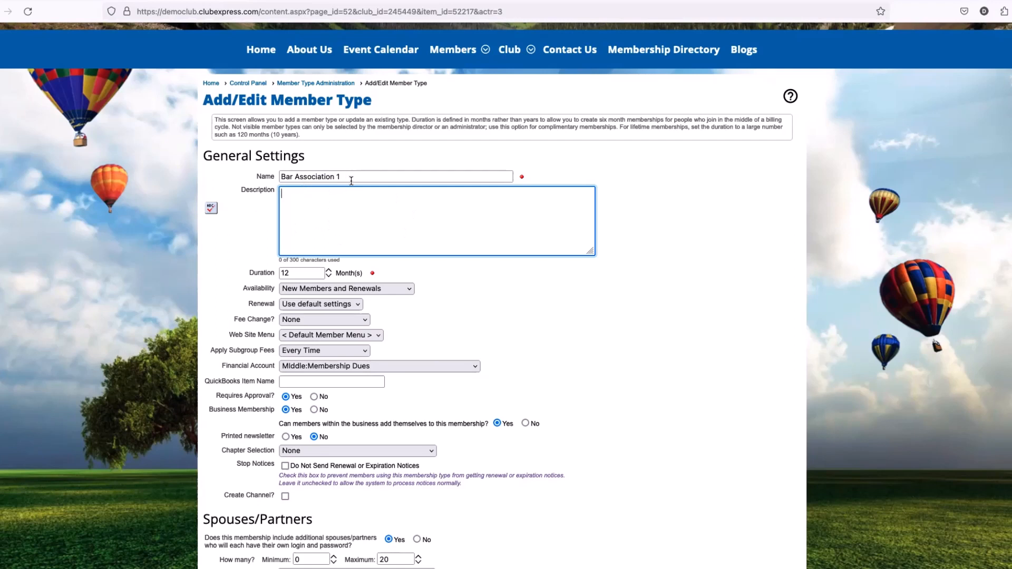
scroll(351, 181, down, 3)
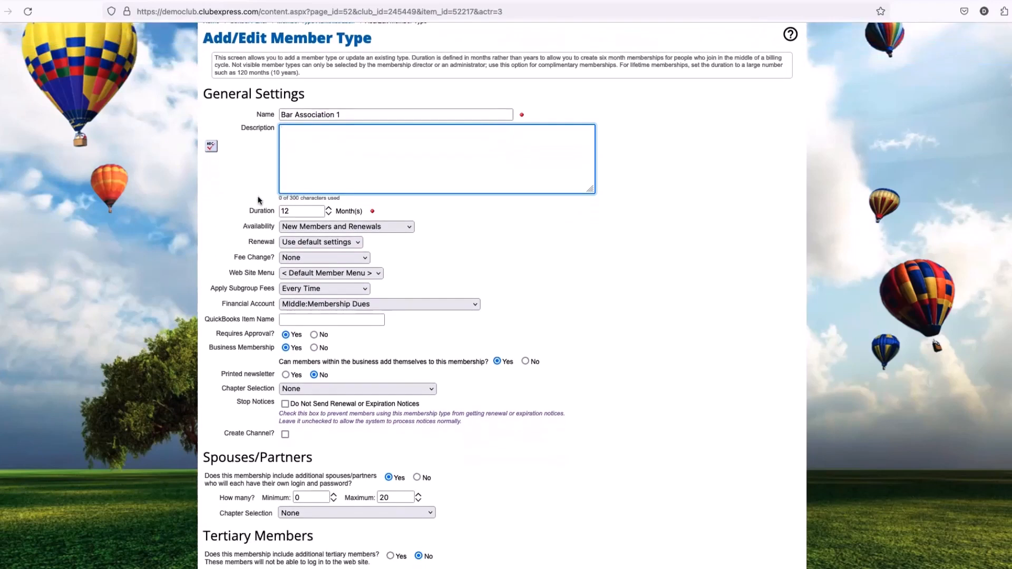
click(398, 207)
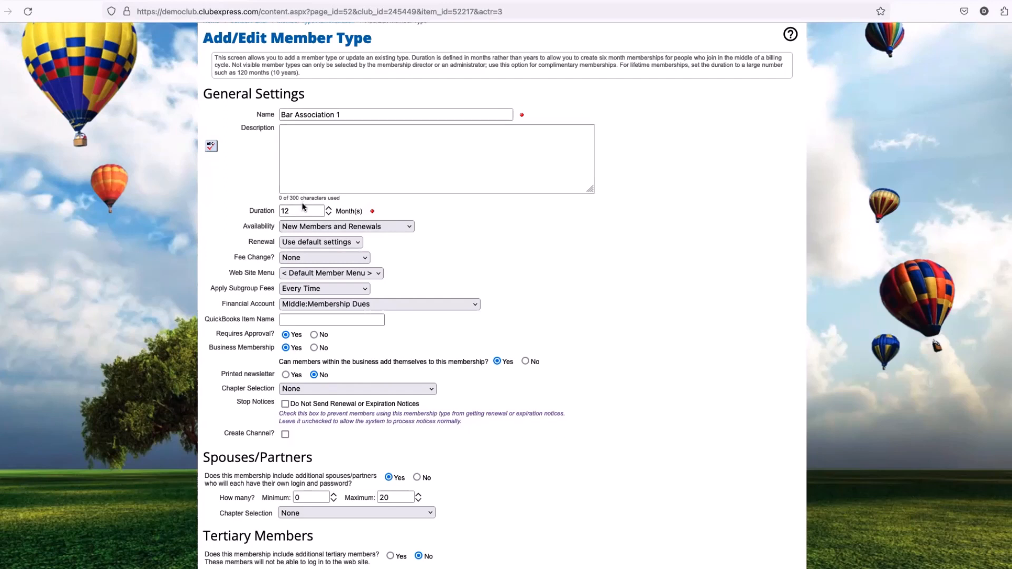
drag(303, 211, 278, 212)
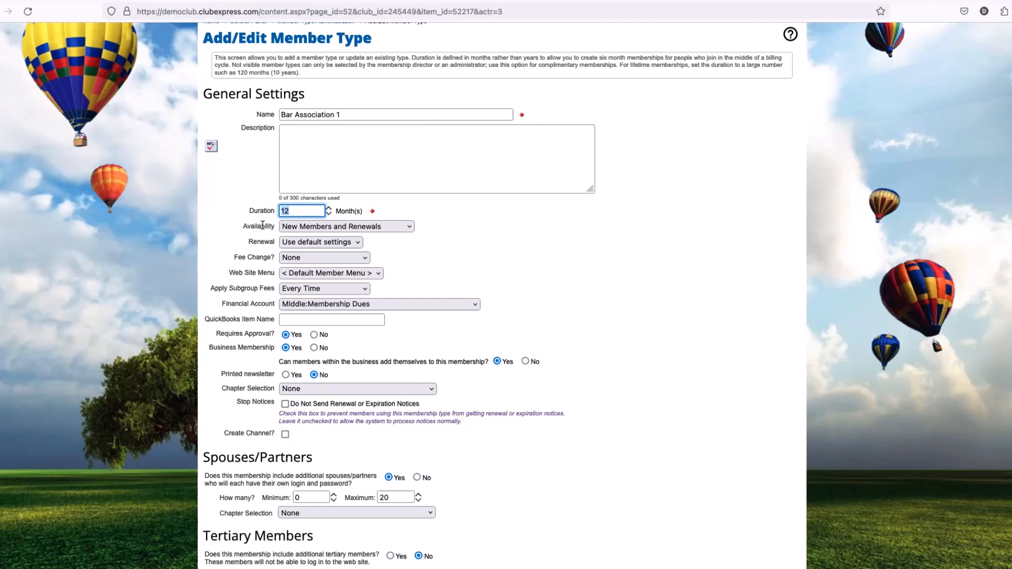
click(305, 213)
double_click(279, 215)
click(296, 208)
key(BackSpace)
key(BackSpace)
text(3)
key(BackSpace)
text(500)
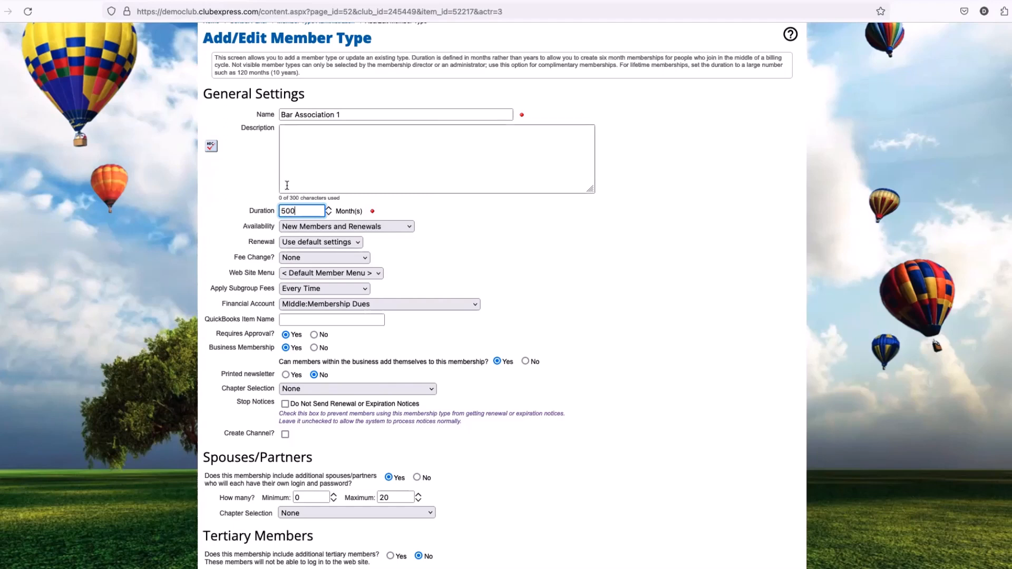
drag(301, 212, 272, 213)
click(269, 216)
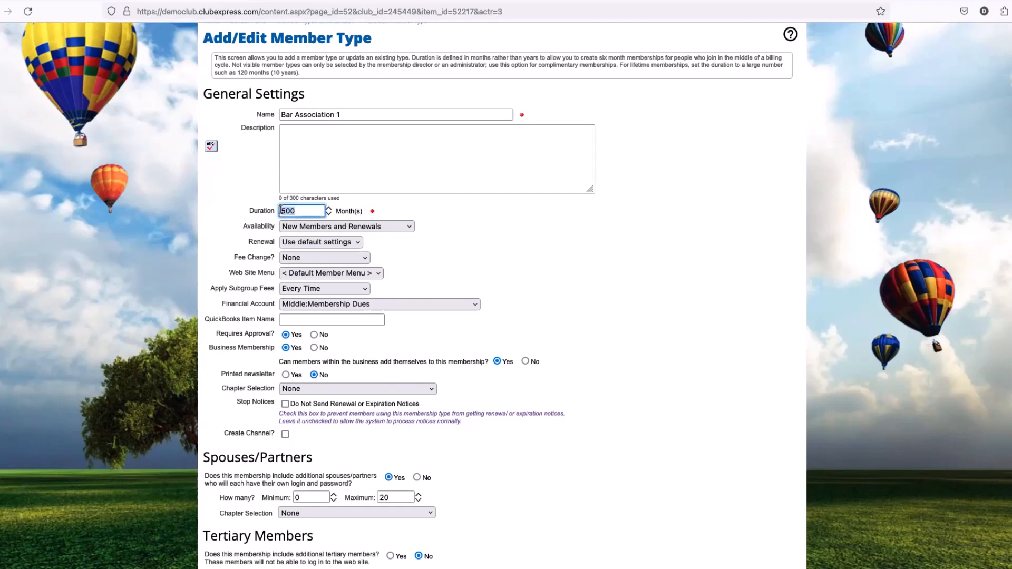
click(271, 214)
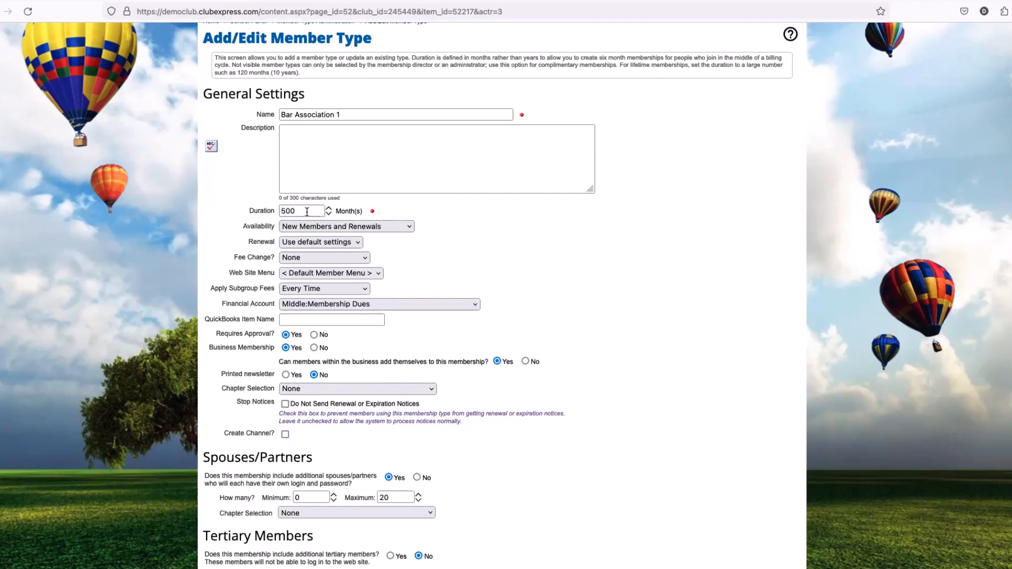
drag(308, 211, 278, 215)
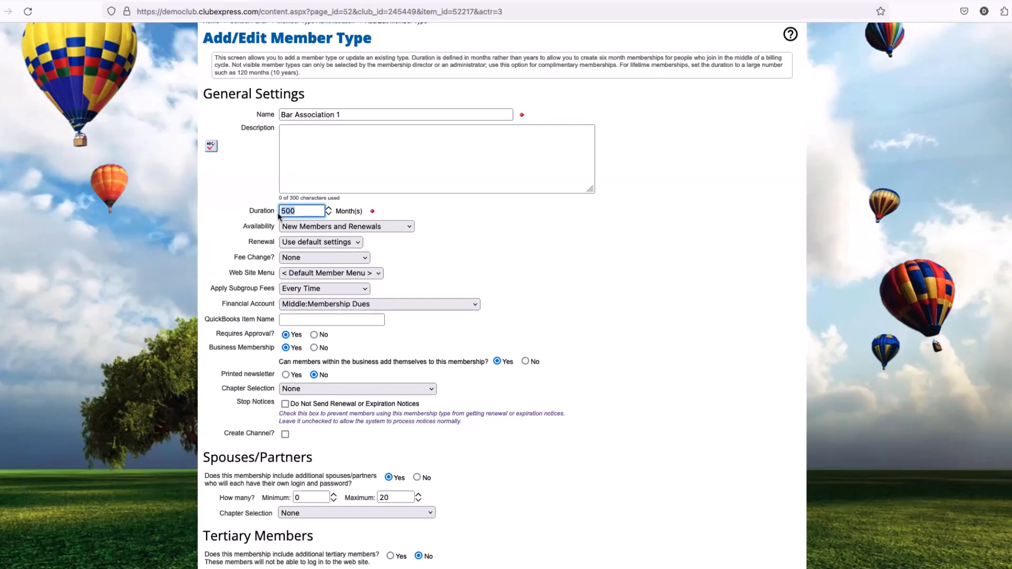
click(301, 210)
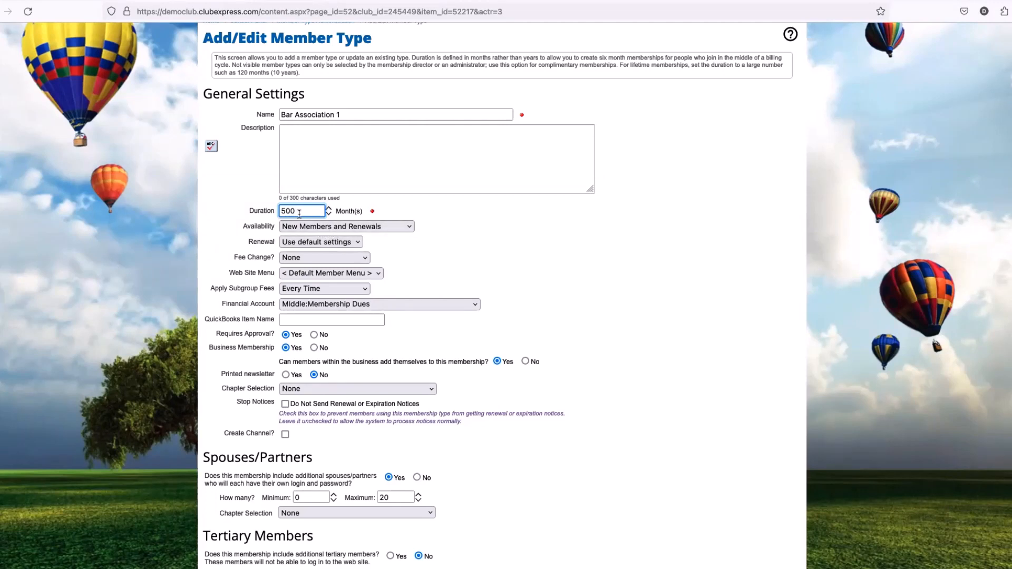
scroll(382, 273, down, 1)
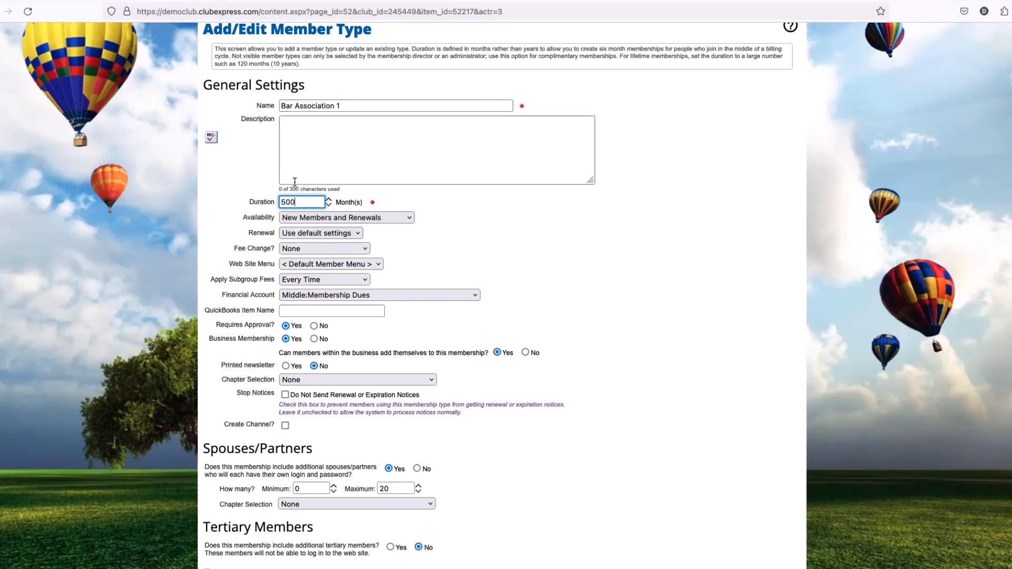
double_click(281, 203)
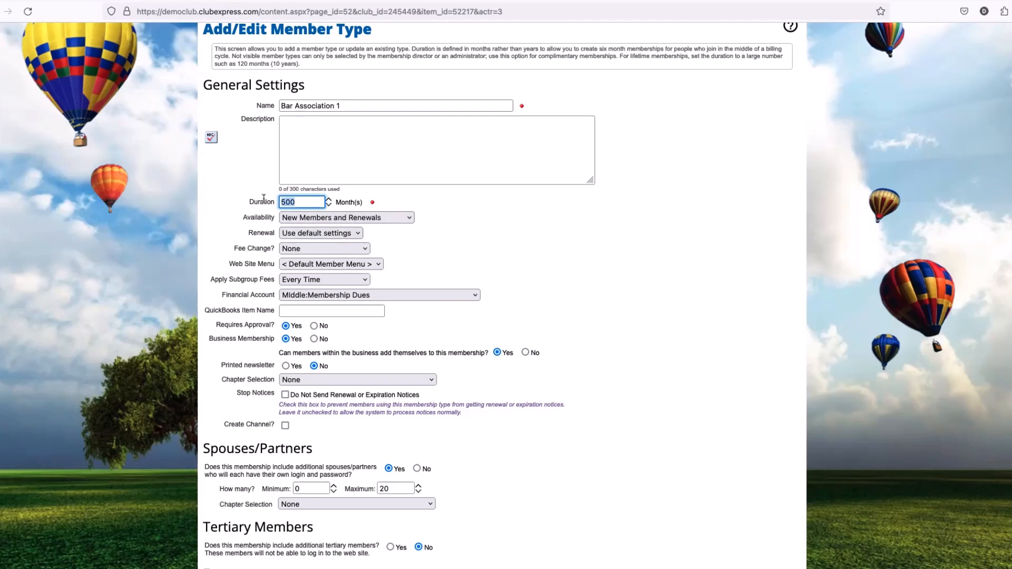
click(310, 204)
double_click(310, 204)
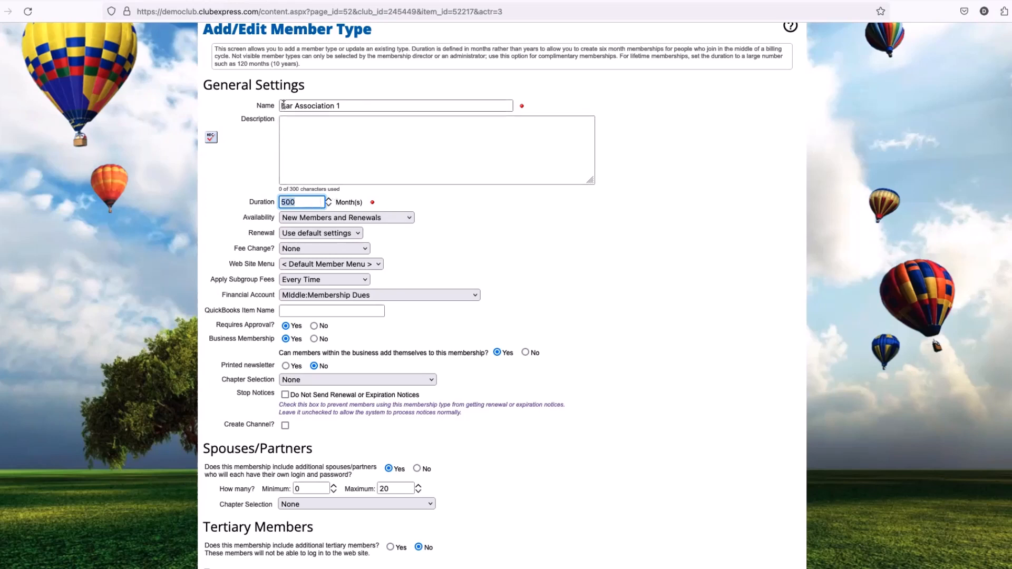
text(12)
click(499, 245)
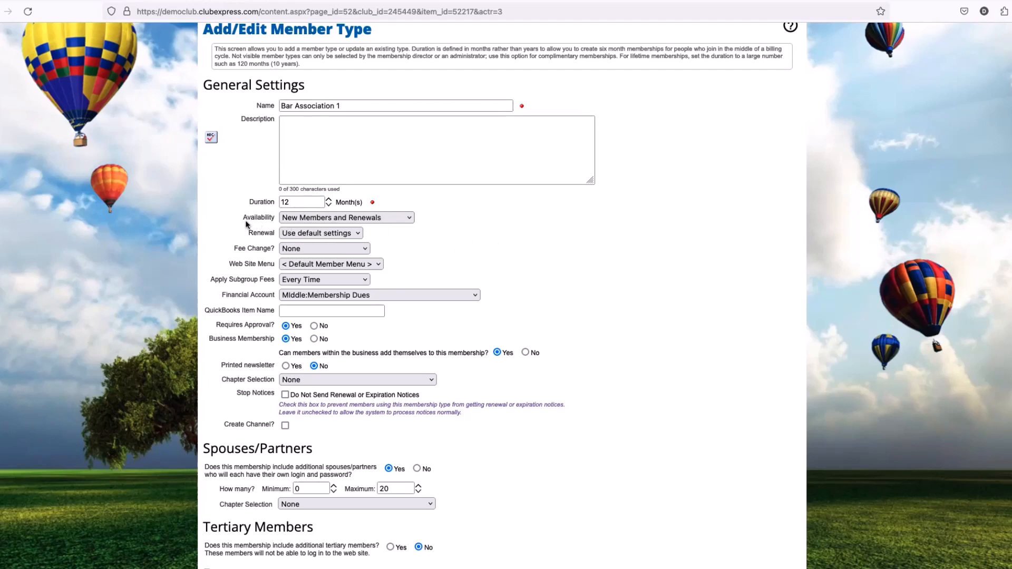
Choose New Members Only availability and type 'New Mwmbers' over the member type name
click(304, 218)
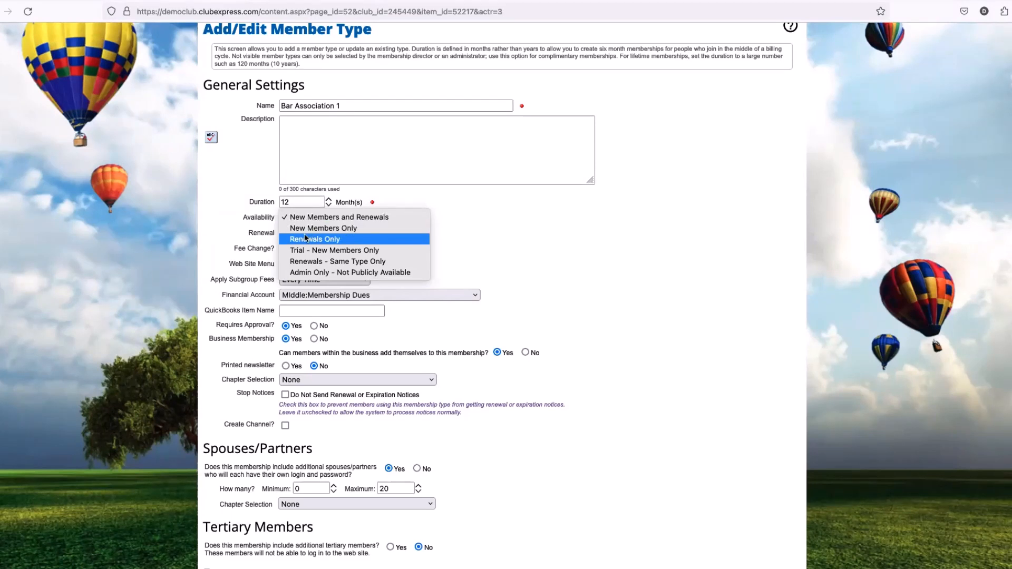
click(305, 231)
click(263, 107)
text(New Mwmbers)
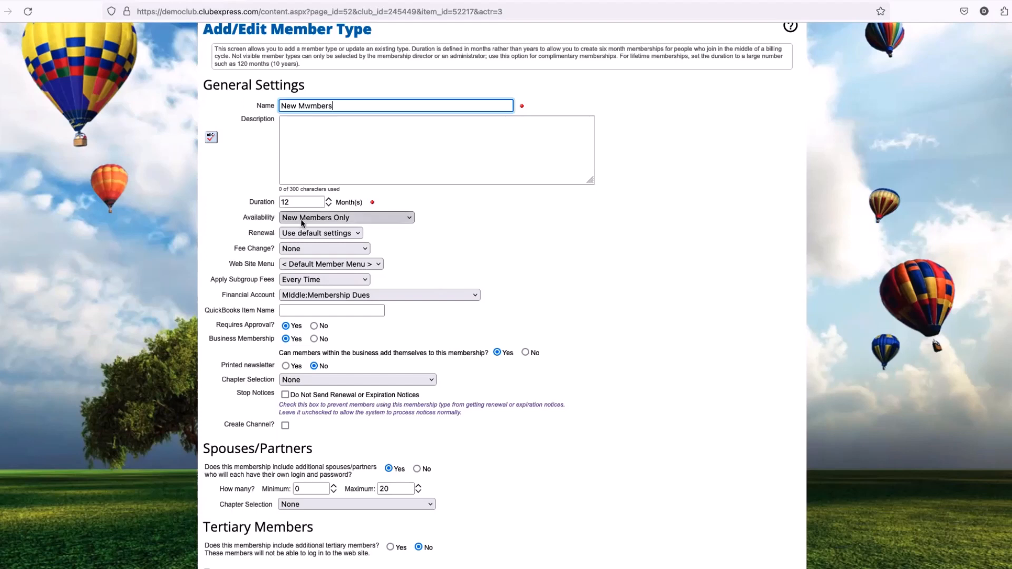
Restore the member type name to 'Bar Association 1' using the autofill suggestion
click(285, 202)
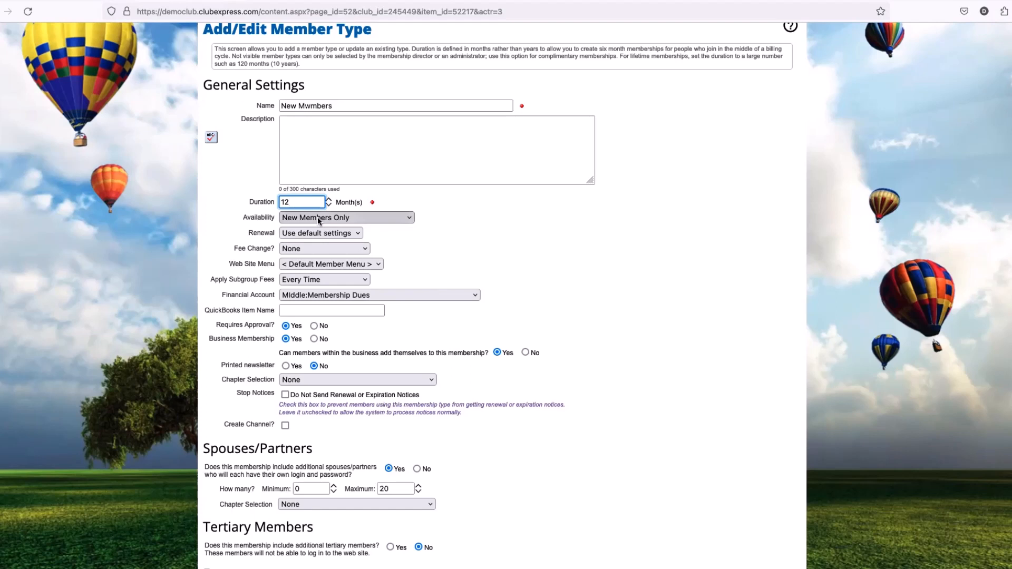
click(291, 114)
triple_click(295, 106)
text(Bar Association)
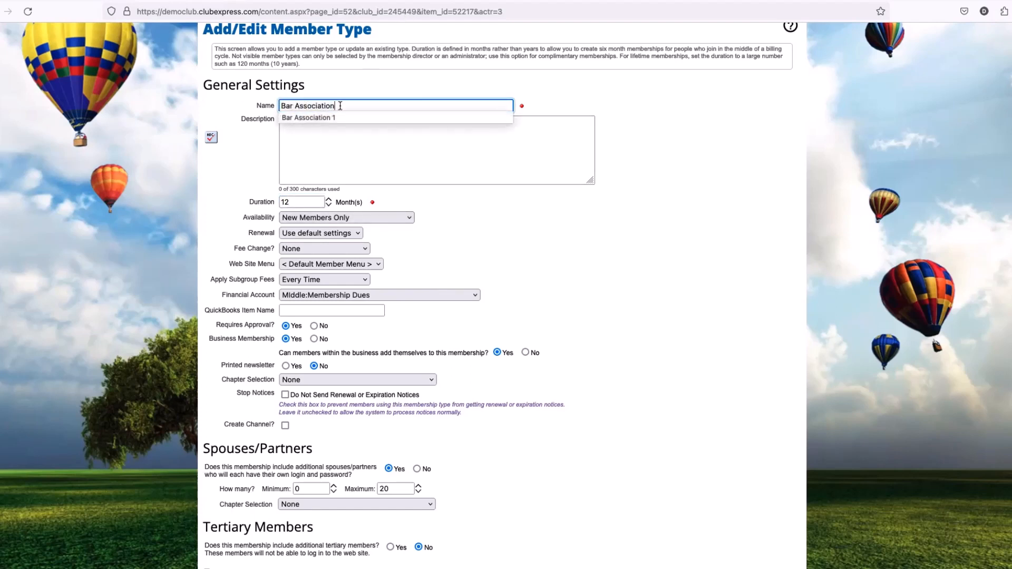
click(309, 117)
click(233, 152)
Switch Bar Association 1's availability from New Members Only to Renewals Only
scroll(239, 144, down, 1)
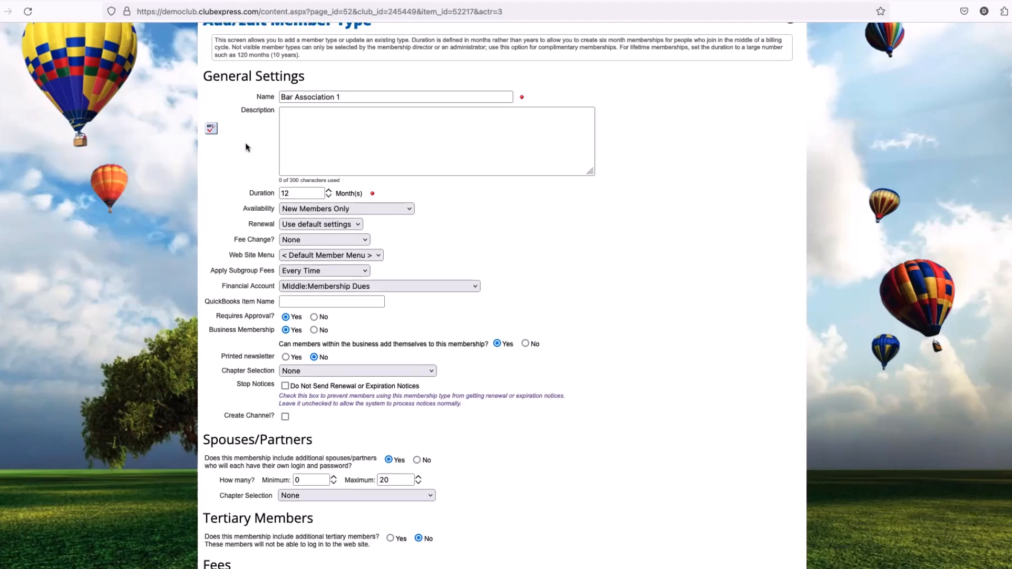
click(351, 211)
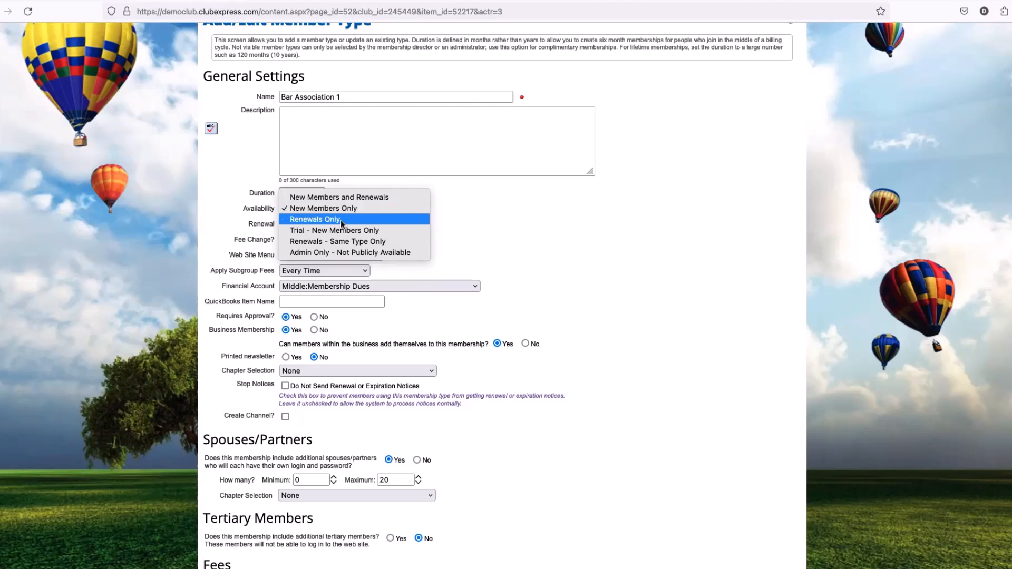
click(341, 220)
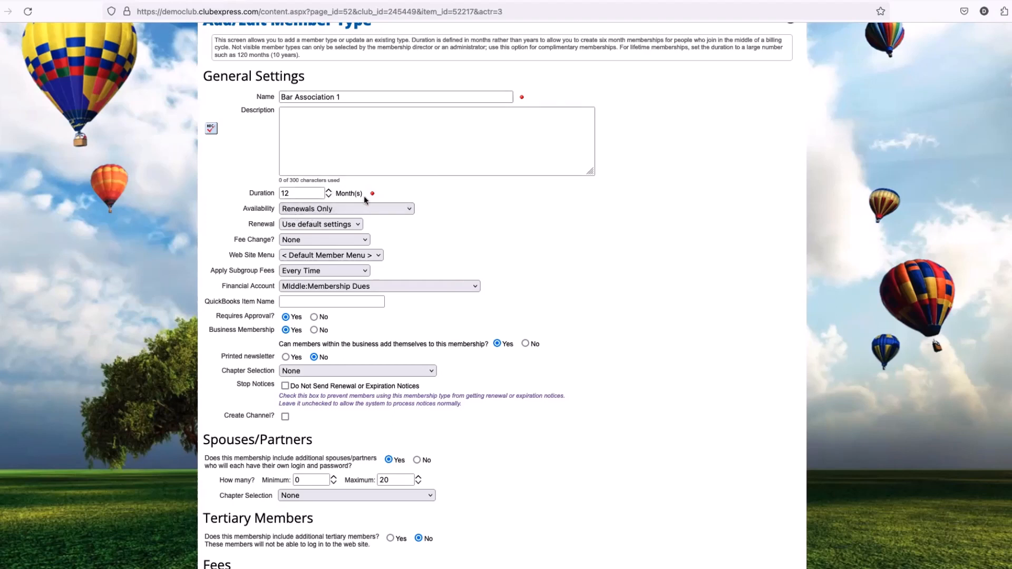
click(353, 209)
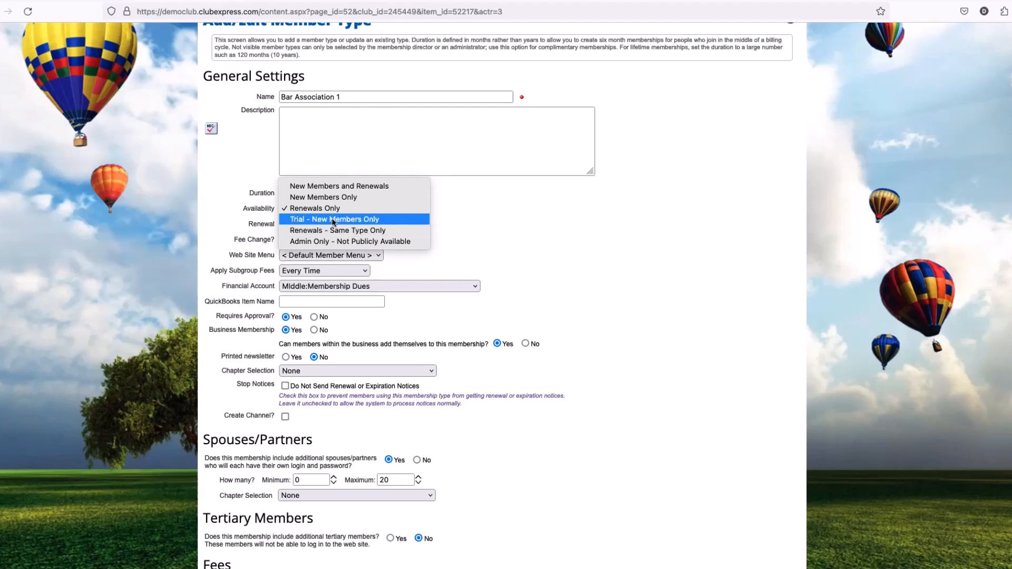
Choose Trial - New Members Only availability and clear the Duration value for retyping
click(333, 219)
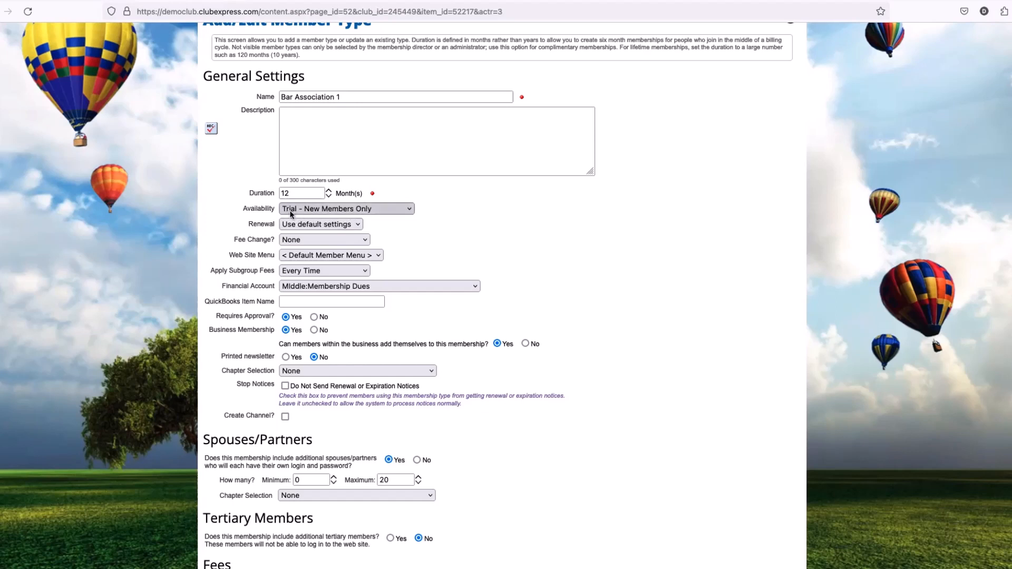
click(289, 193)
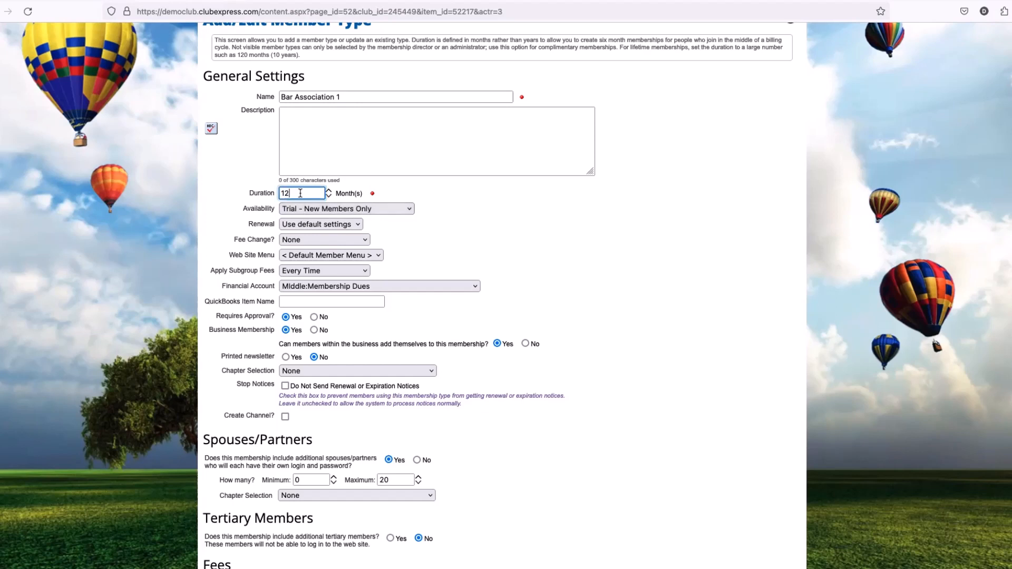
key(BackSpace)
key(BackSpace)
Re-enter a 12-month Duration and switch availability to Renewals - Same Type Only
text(12)
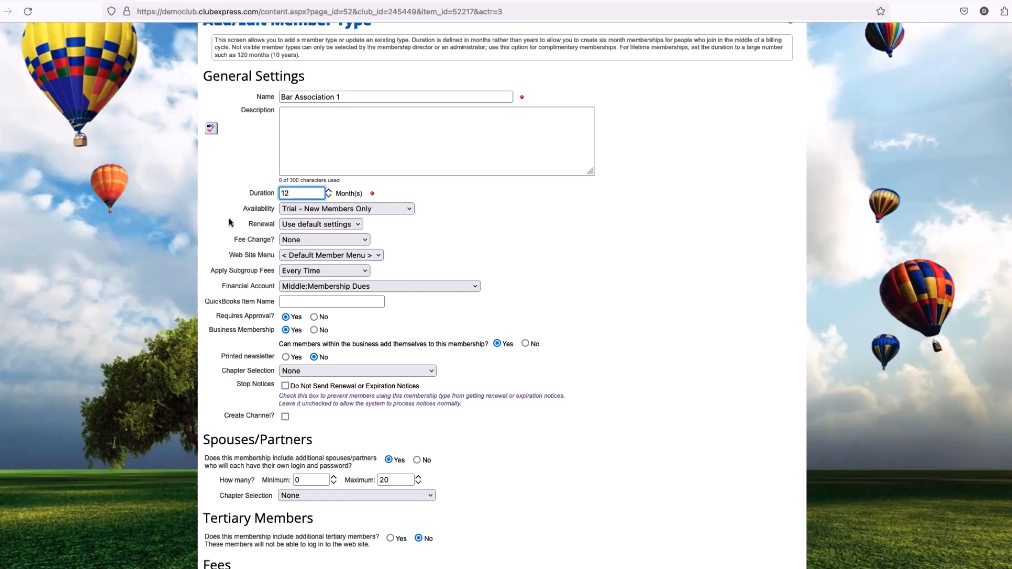
click(315, 209)
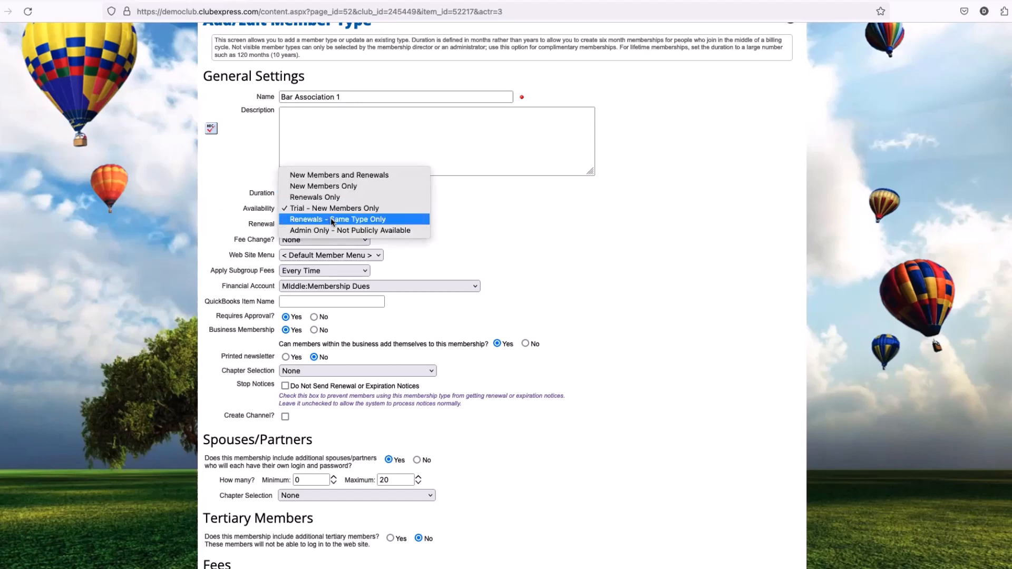
click(331, 218)
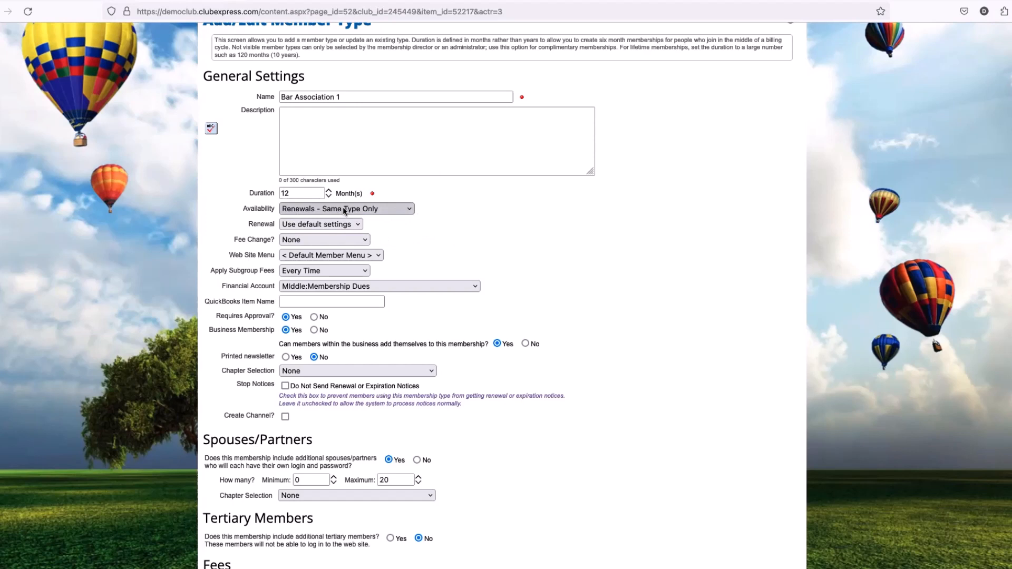
click(289, 194)
drag(288, 194, 280, 195)
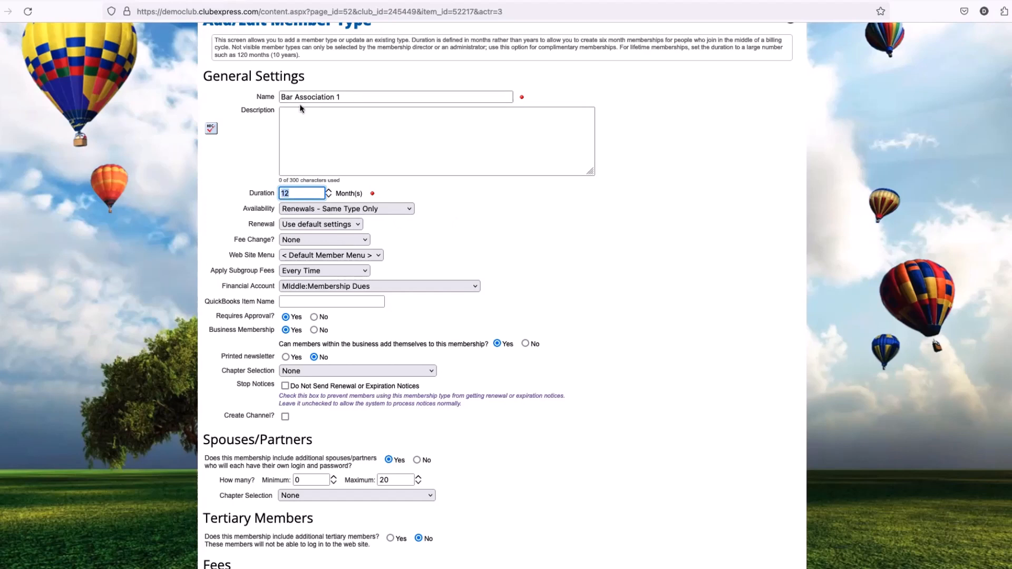
click(383, 210)
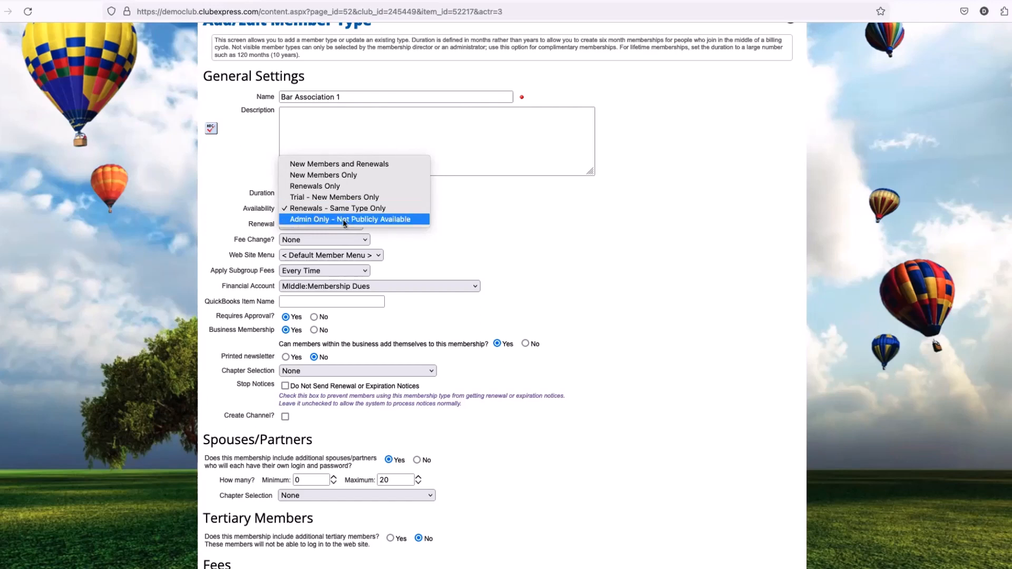
Switch availability to Admin Only - Not Publicly Available and reopen the options
click(313, 219)
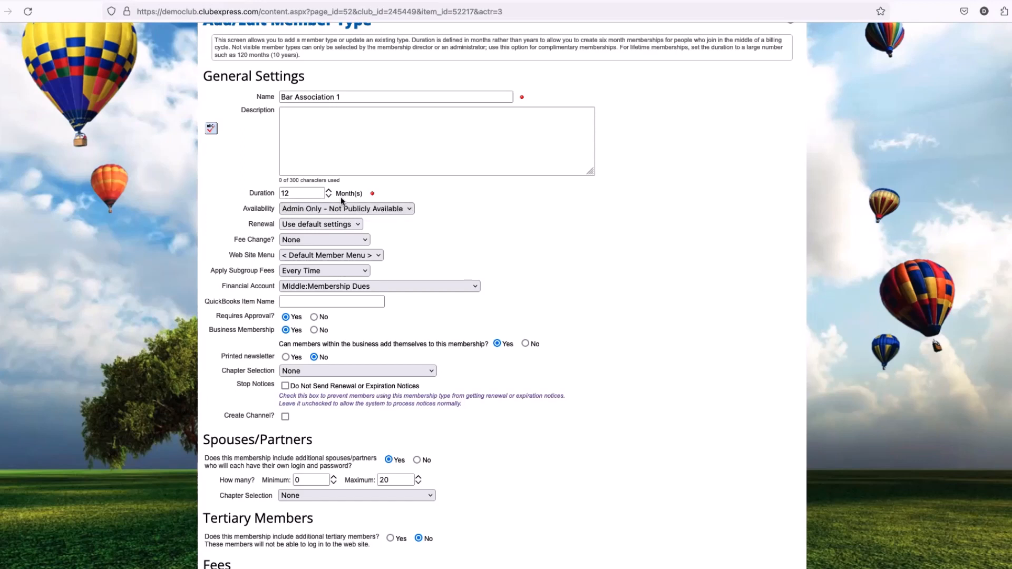
click(361, 211)
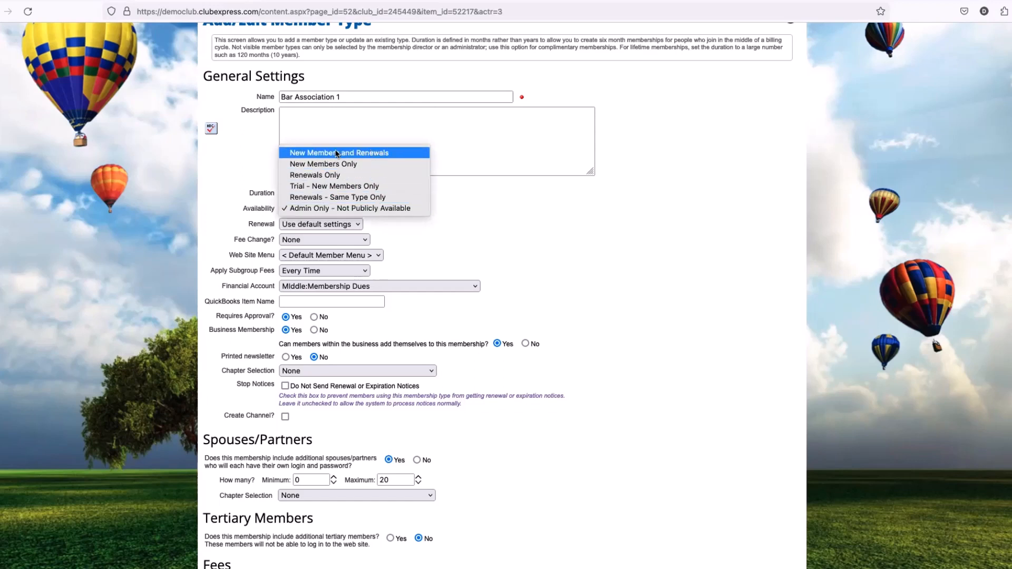
Set availability back to New Members and Renewals and point out the Renewal setting
click(296, 154)
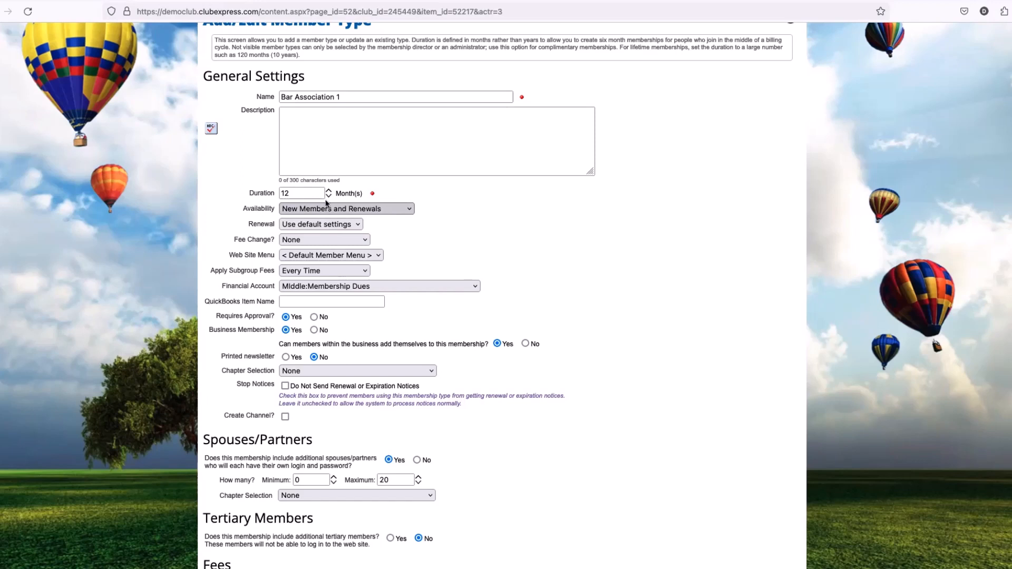
scroll(327, 203, up, 1)
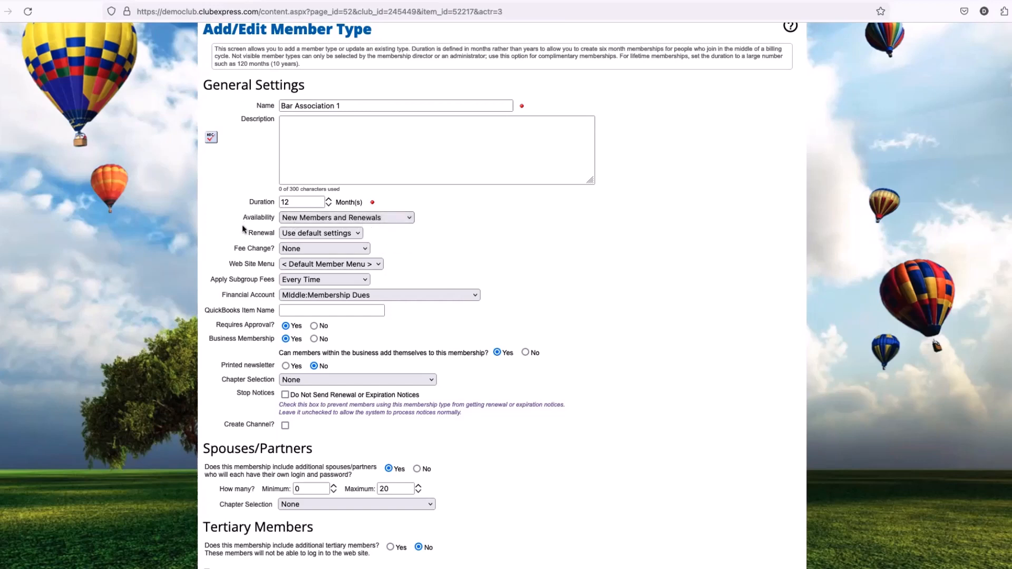
drag(245, 233, 270, 237)
Change the Renewal setting from default to Automatic Renewals
click(319, 235)
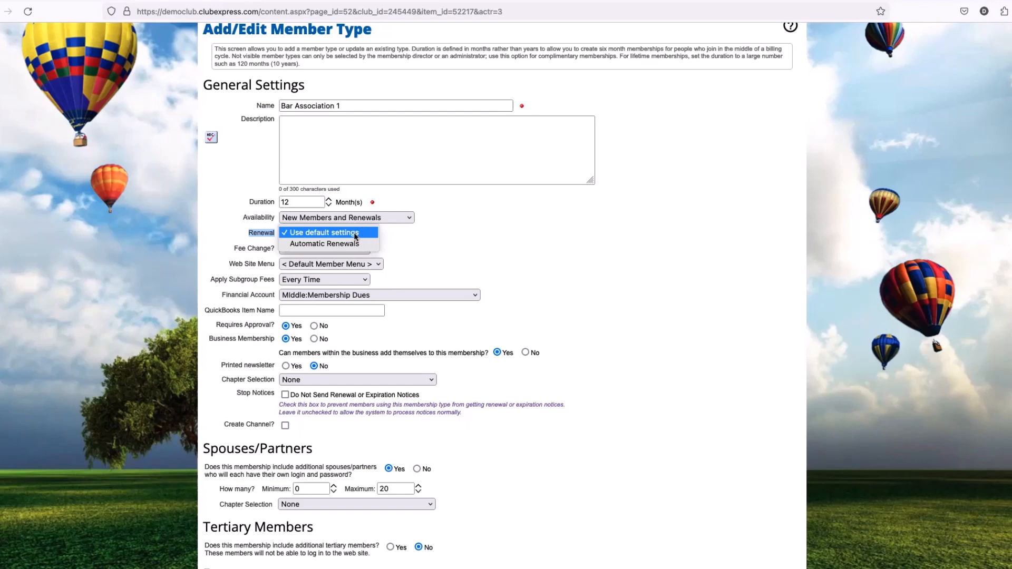
click(390, 240)
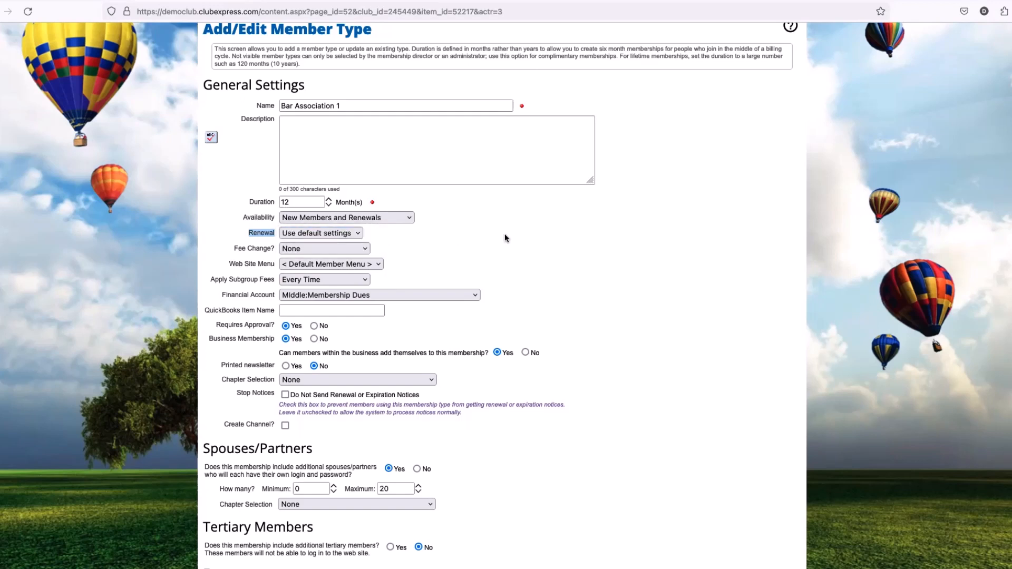
click(320, 237)
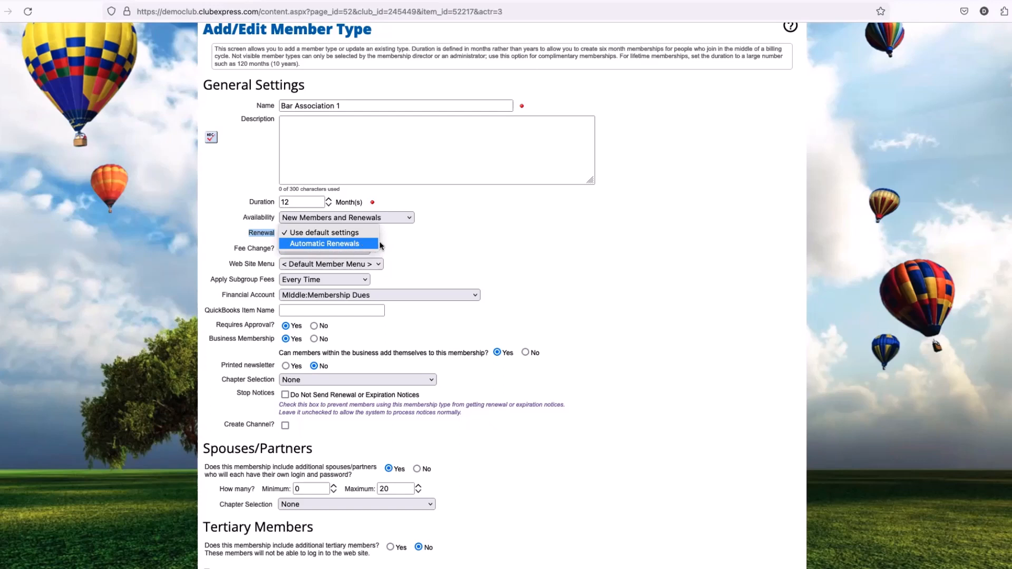
click(297, 245)
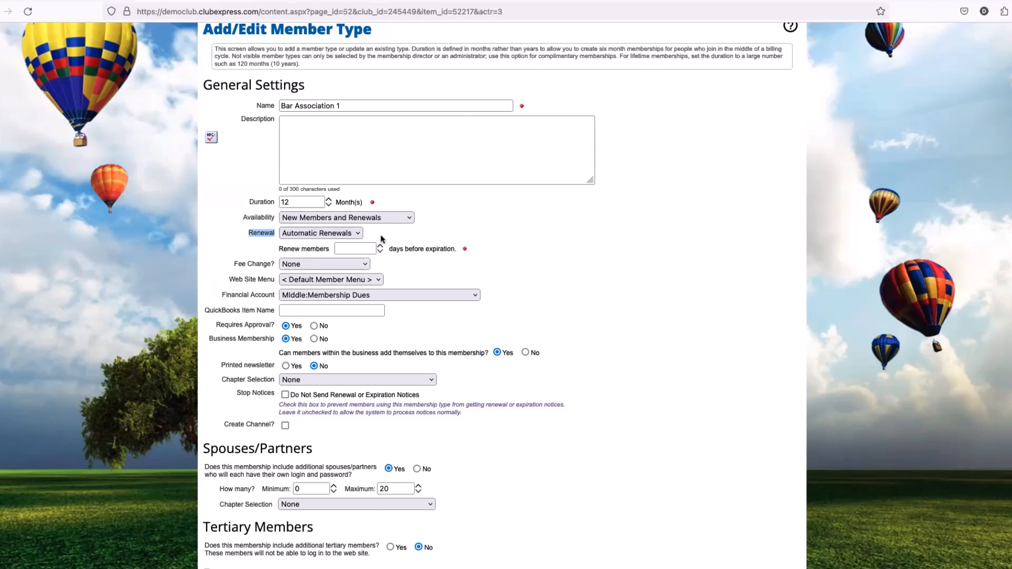
click(261, 232)
Set Renew members to 3 days before expiration instead of 2
drag(276, 250, 445, 255)
click(346, 250)
click(446, 254)
click(369, 248)
text(0)
click(419, 252)
click(380, 246)
click(380, 245)
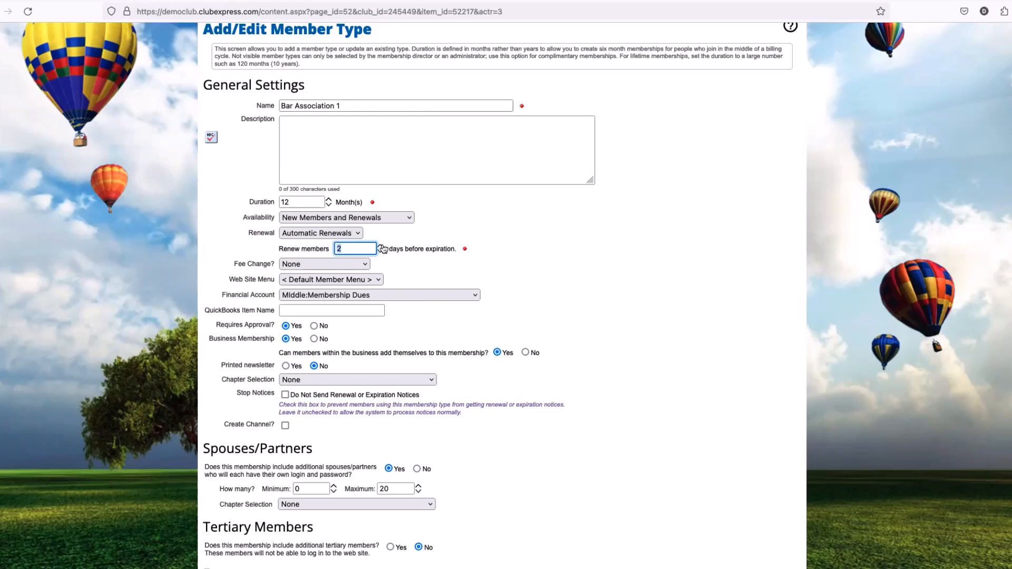
click(380, 246)
click(425, 250)
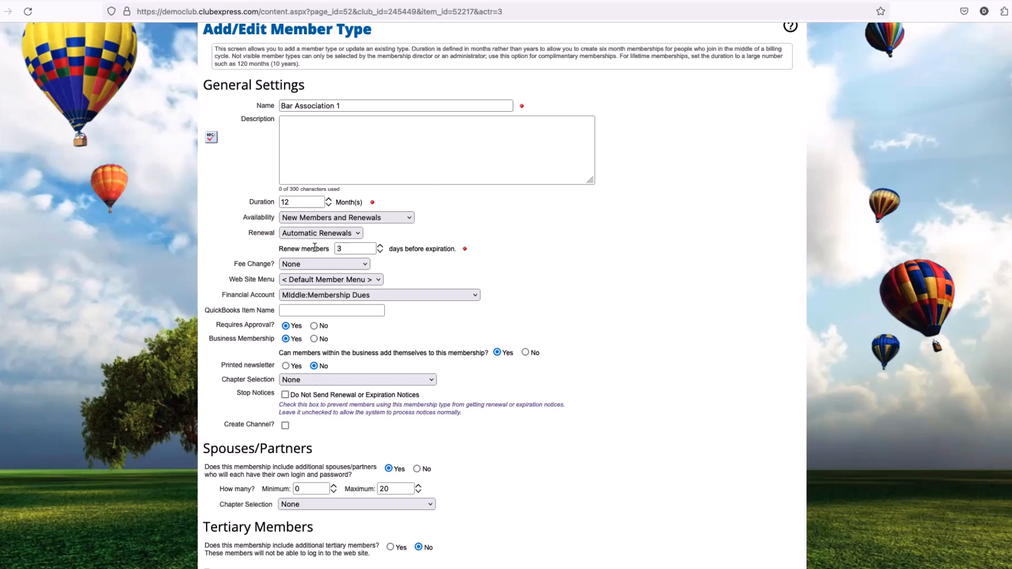
Review the 3-day setting and show the Renewal options again
click(357, 249)
drag(288, 248, 339, 248)
click(345, 248)
click(407, 249)
scroll(415, 113, up, 1)
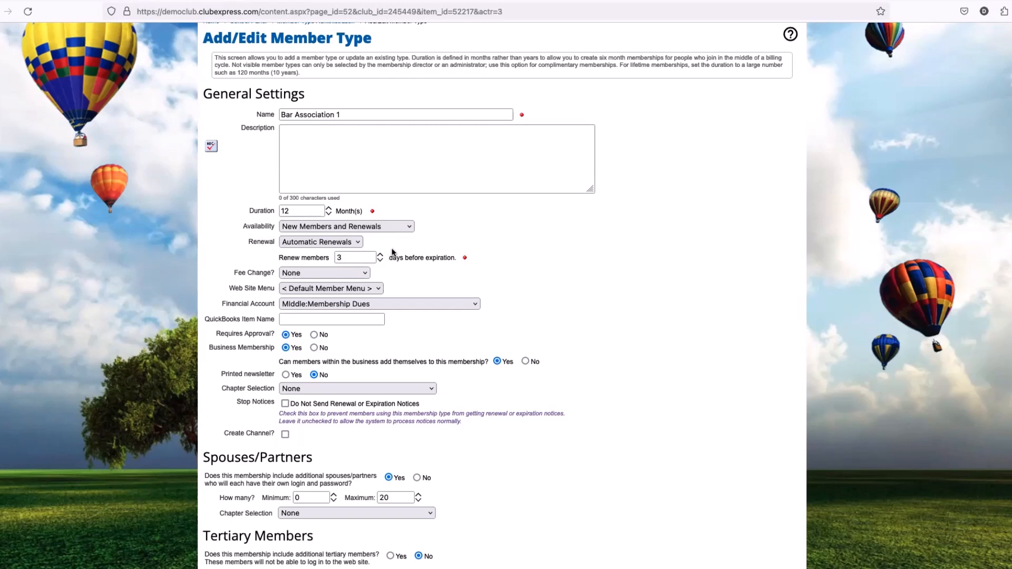
click(361, 242)
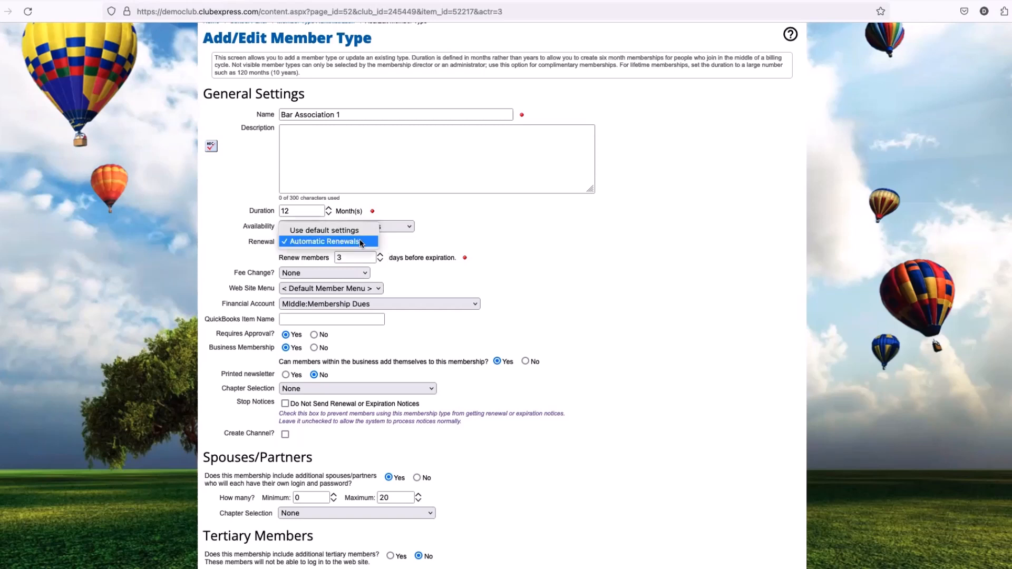
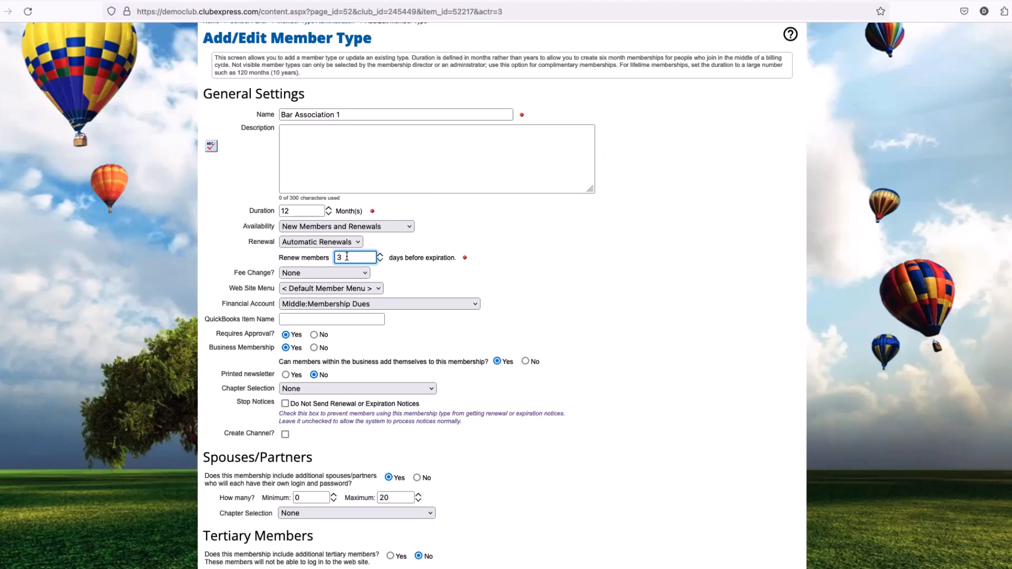
Raise the Renew members lead time from 3 to 14 days before expiration, keeping the 12-month duration
drag(426, 258, 455, 258)
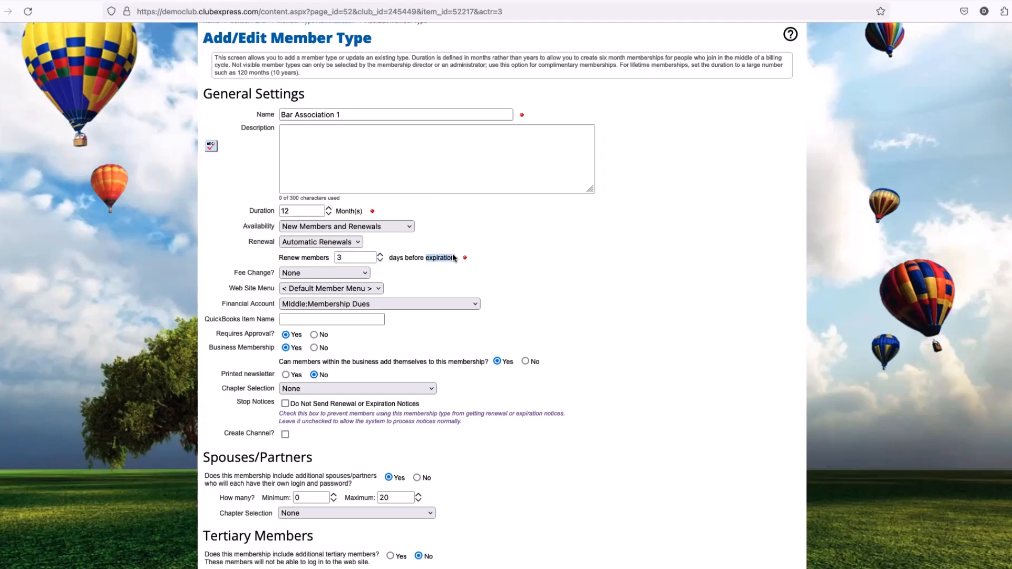
click(337, 259)
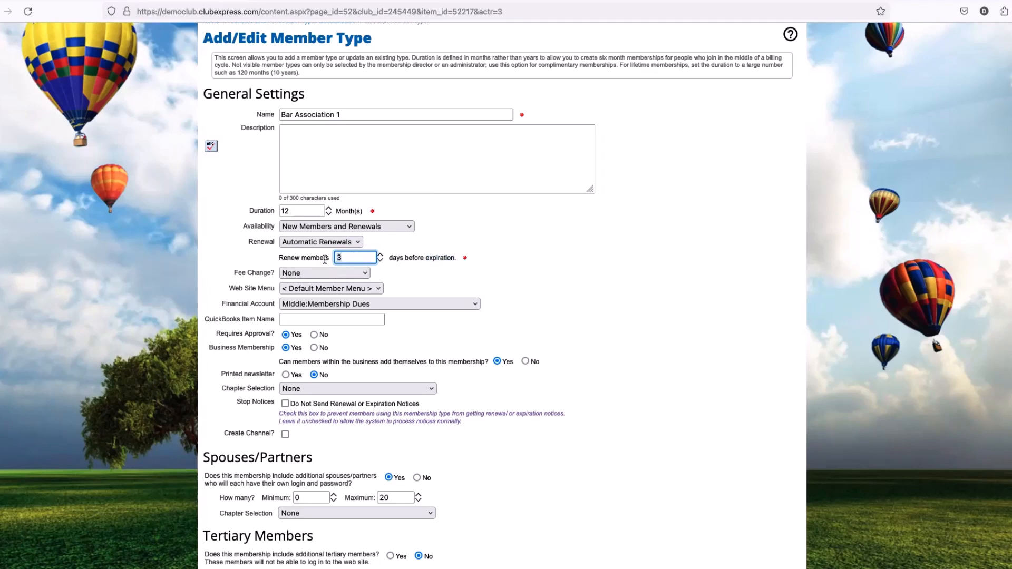
click(442, 272)
click(343, 258)
click(445, 279)
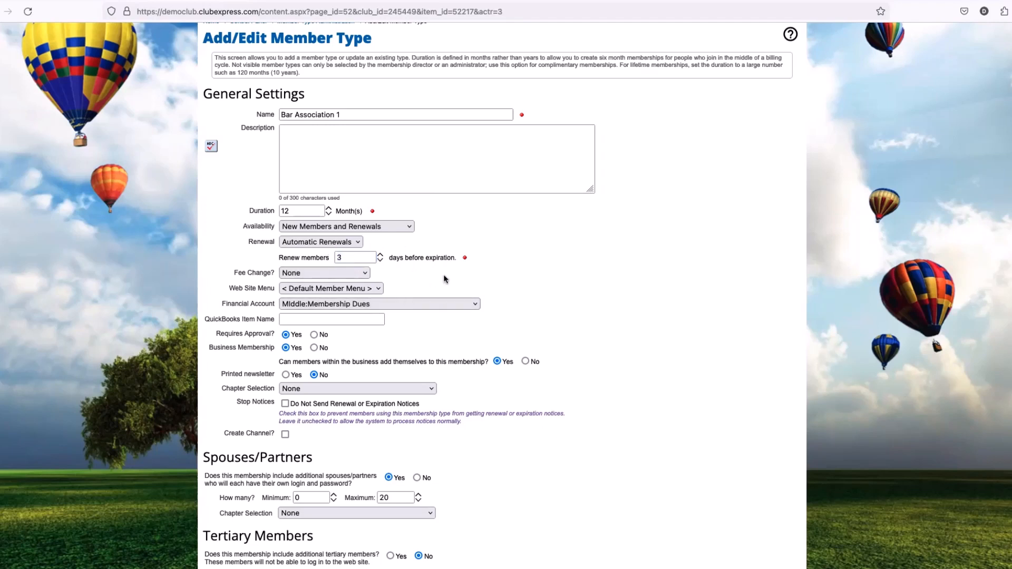
click(380, 255)
click(380, 256)
click(380, 256)
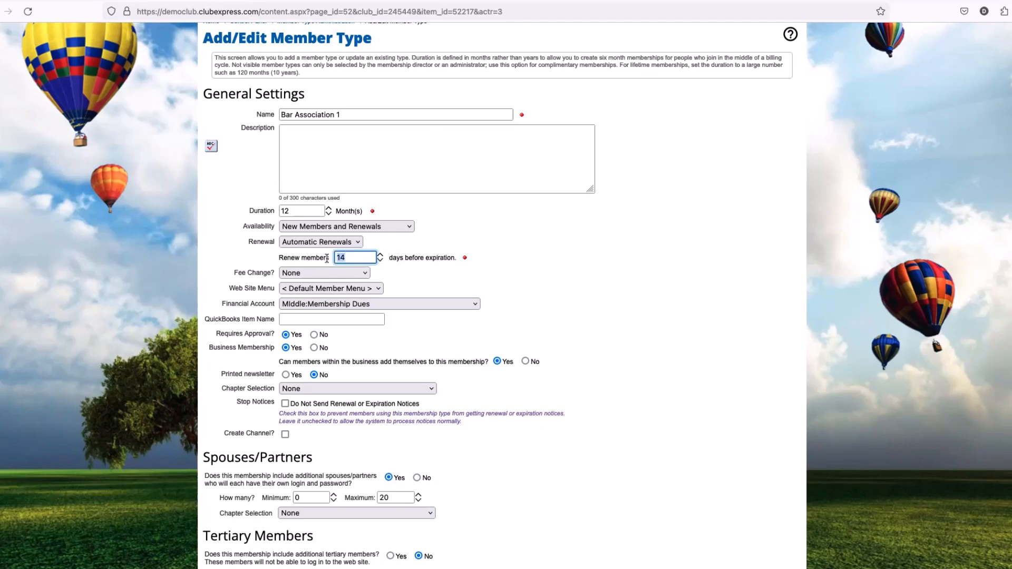
click(398, 268)
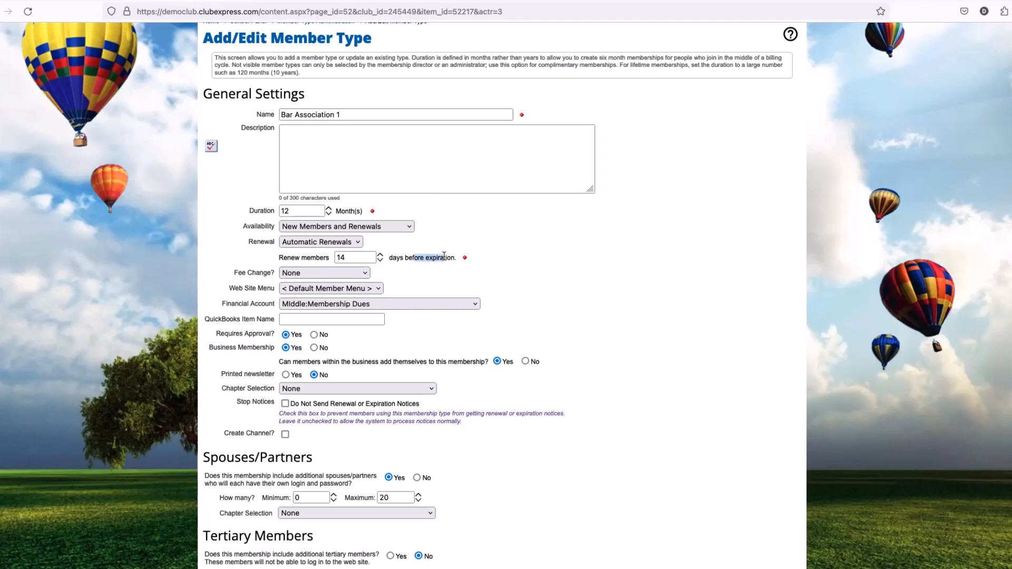
click(307, 211)
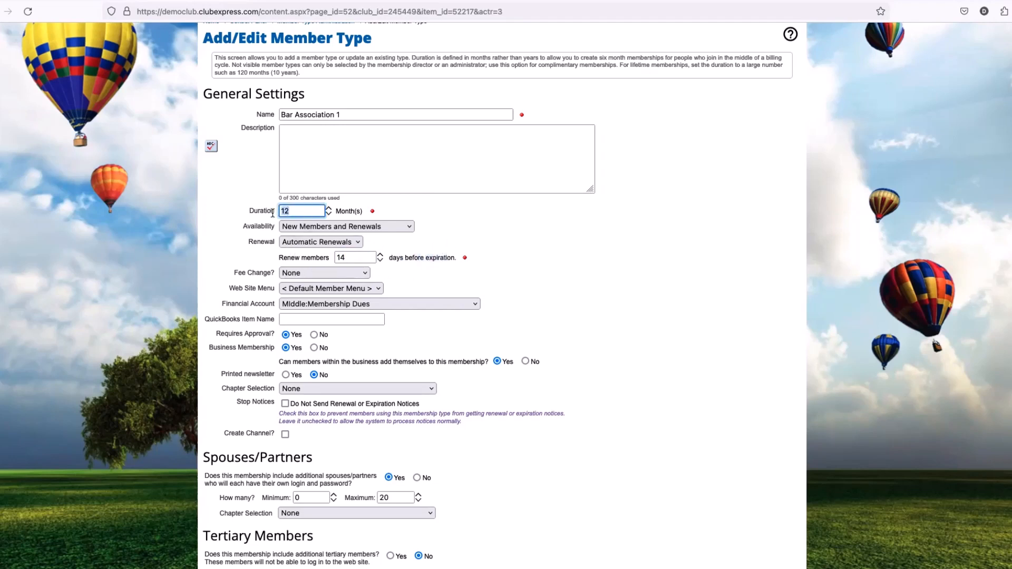
click(228, 237)
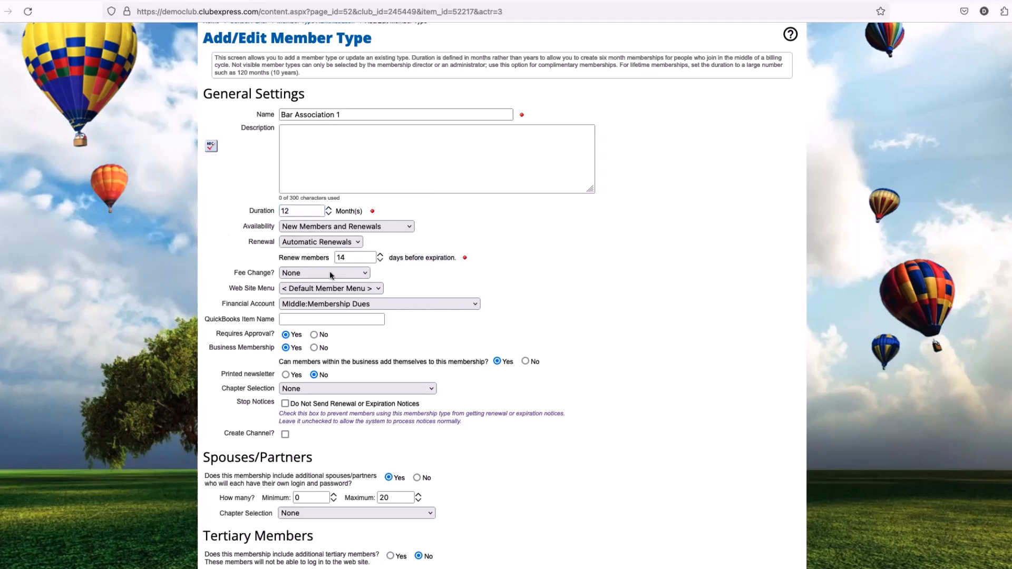
Set the Fee Change timing to After Actual Expiration instead of After Expiration Date
drag(438, 260, 455, 259)
scroll(340, 220, down, 1)
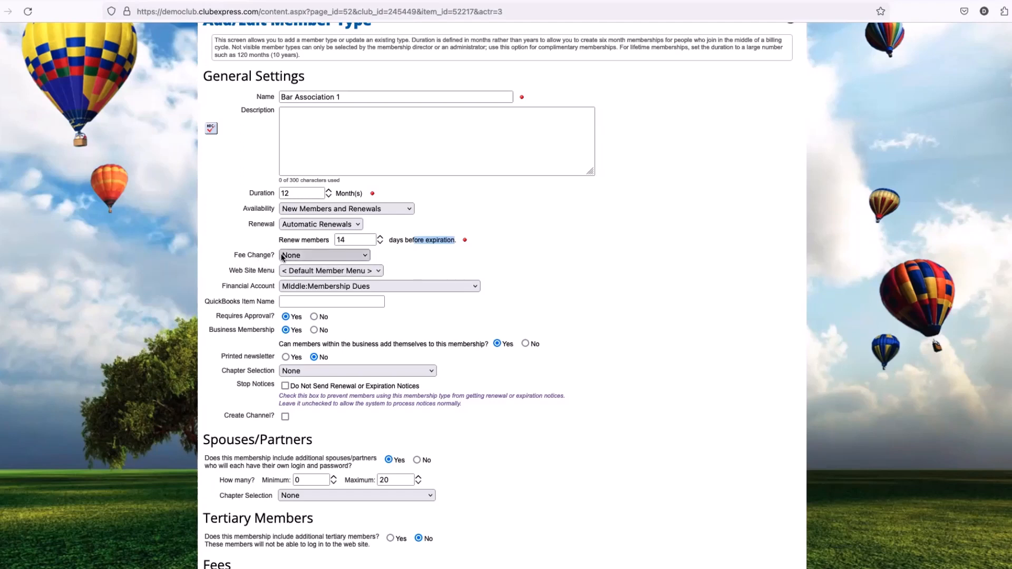
click(318, 257)
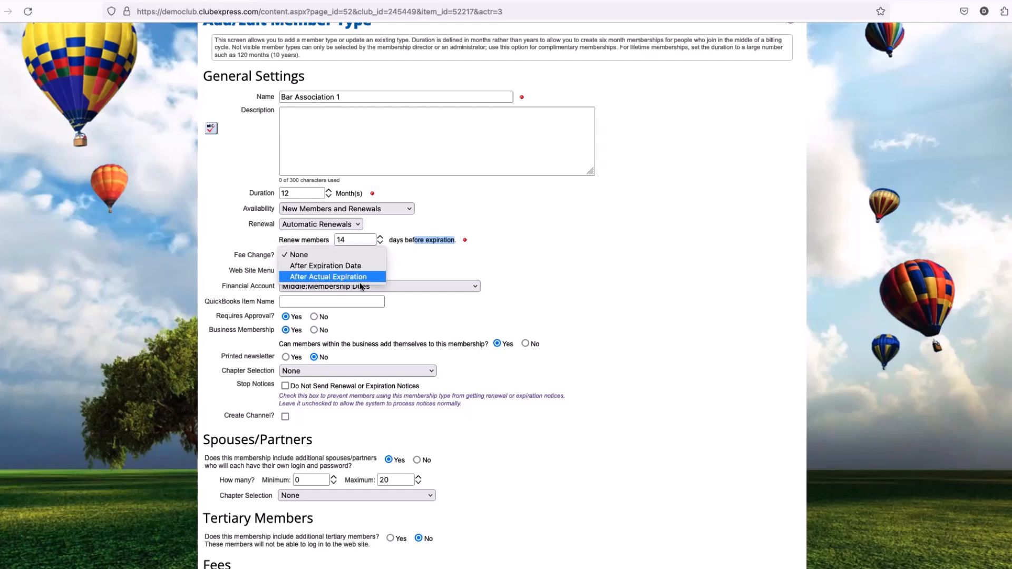
click(342, 265)
click(305, 255)
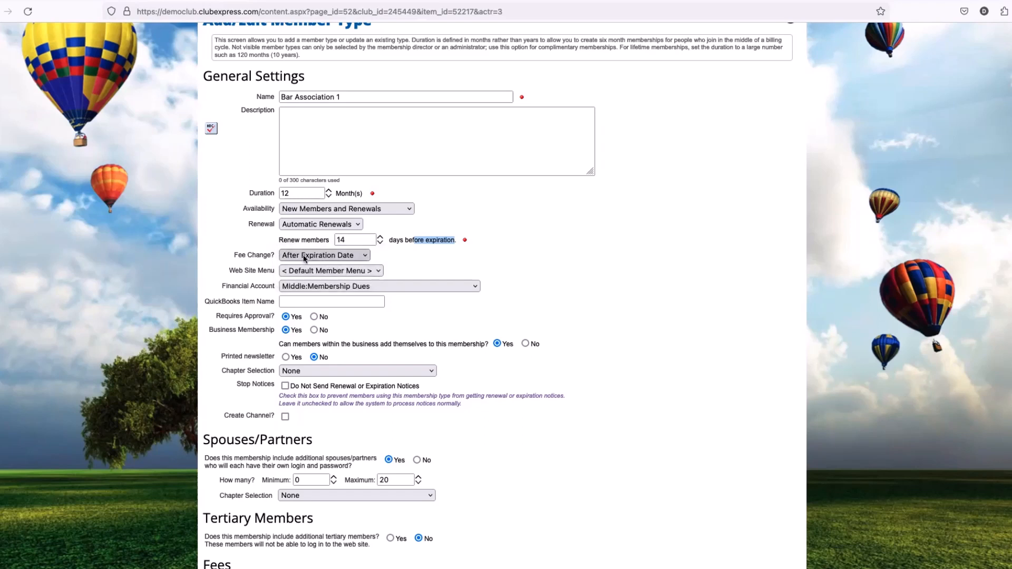
click(320, 266)
click(326, 255)
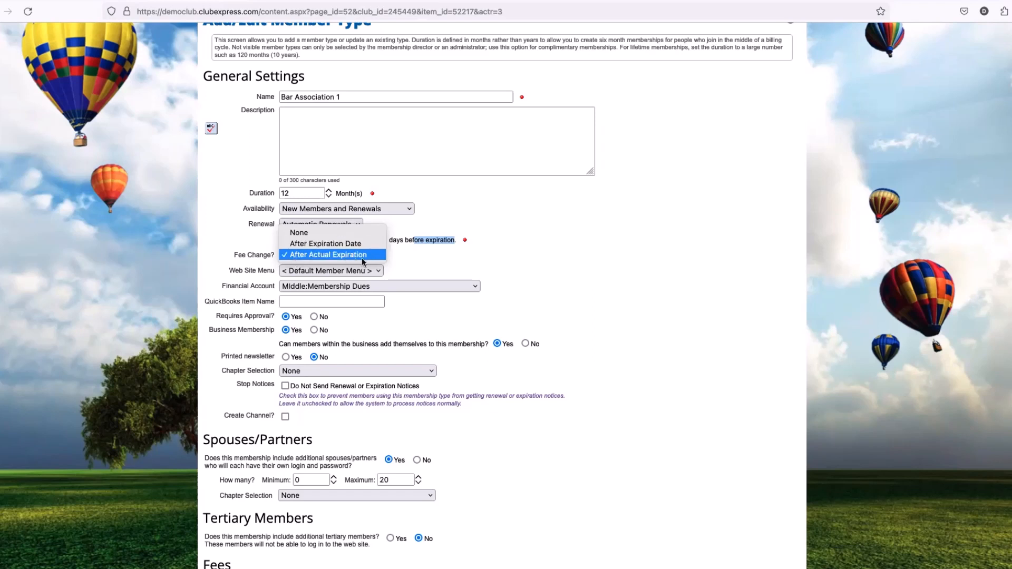
Switch the Fee Change timing from After Actual Expiration back to After Expiration Date
click(363, 258)
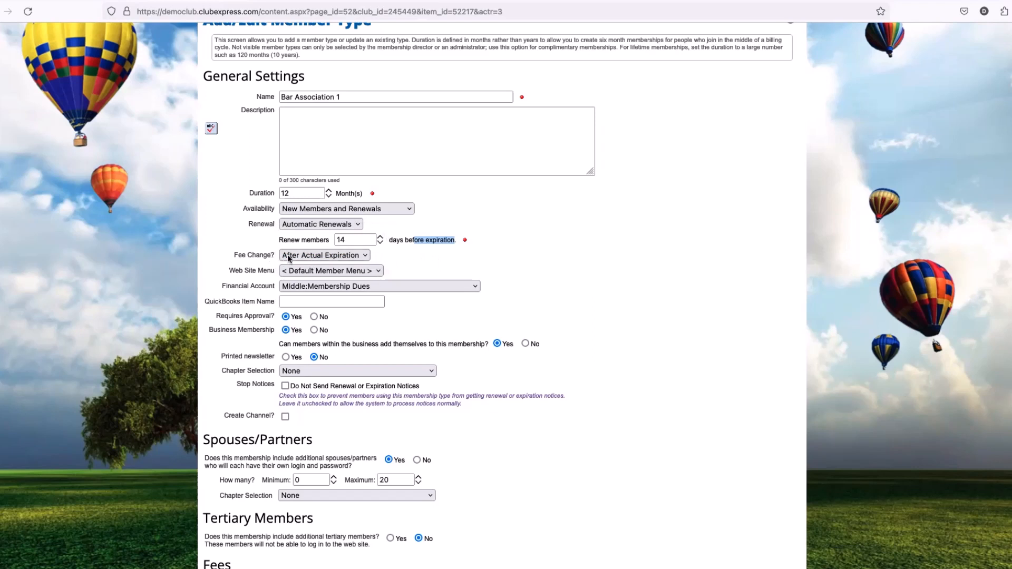
click(337, 258)
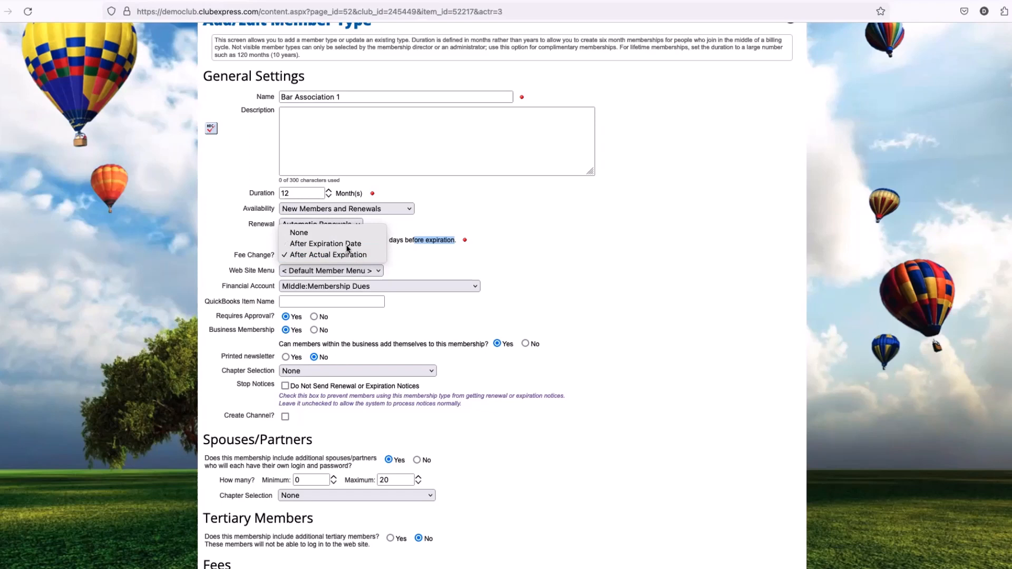
click(323, 244)
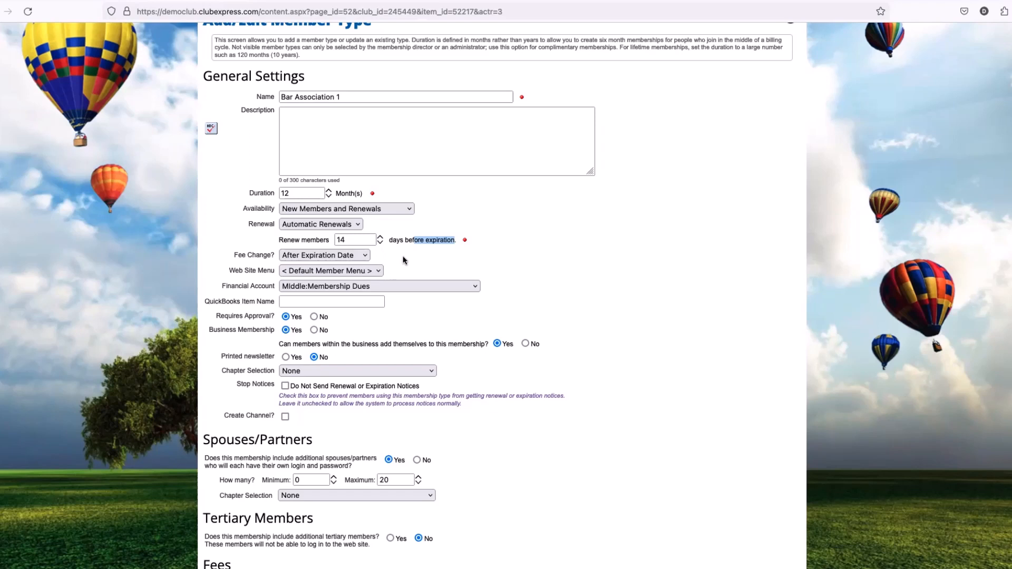
click(338, 257)
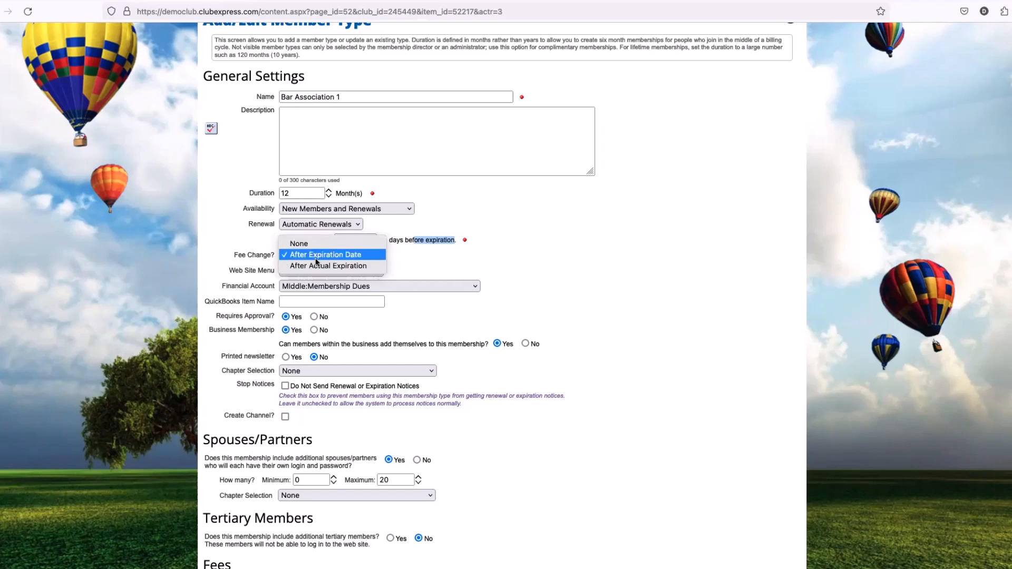
click(411, 262)
scroll(444, 261, down, 1)
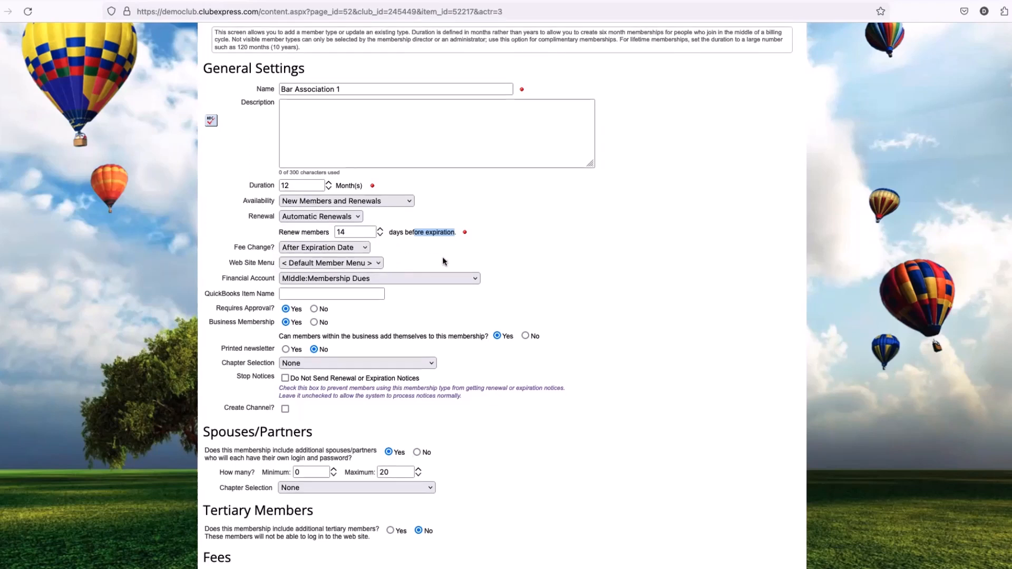
scroll(231, 252, down, 2)
drag(256, 244, 275, 245)
click(271, 246)
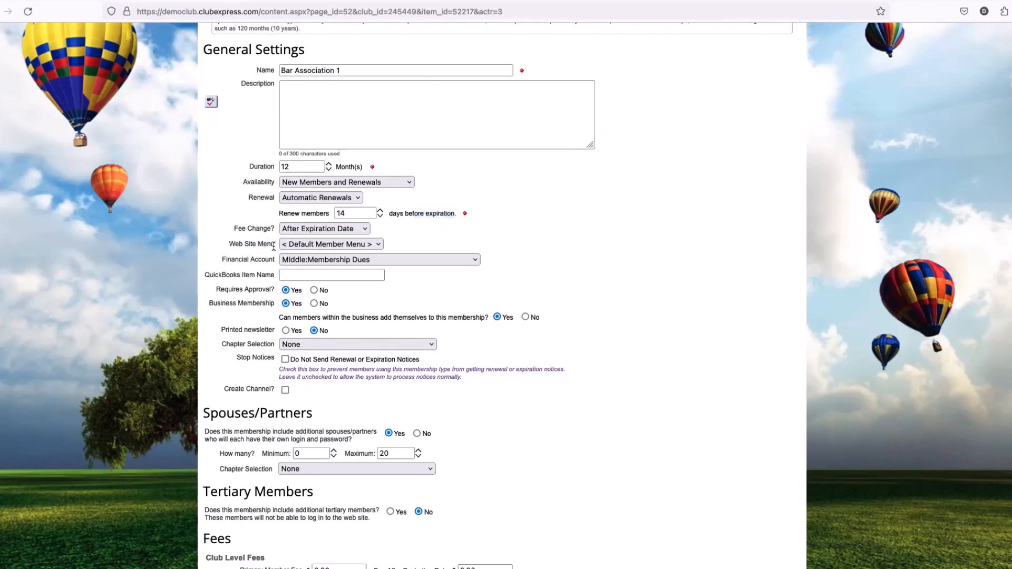
click(327, 246)
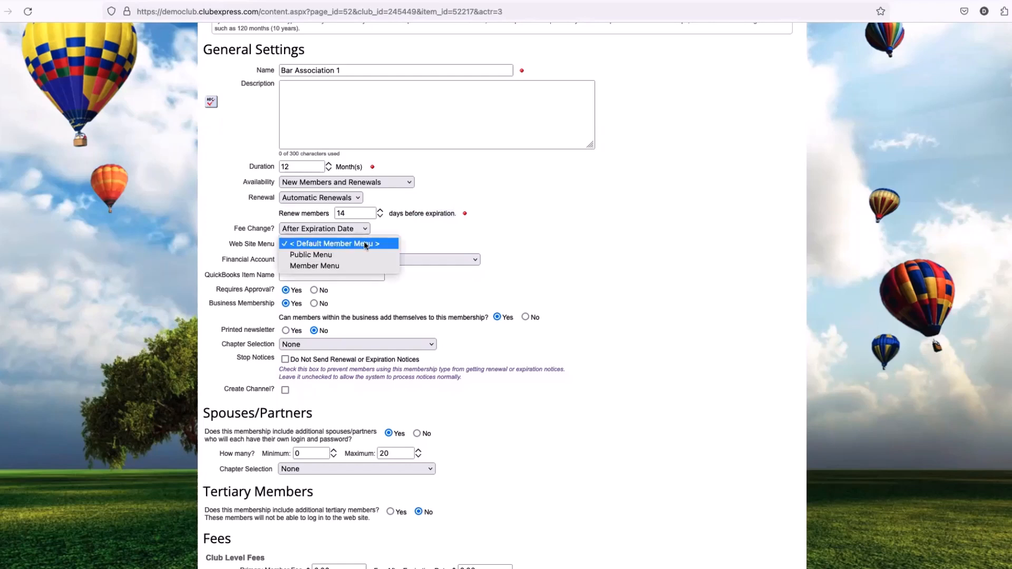
click(285, 245)
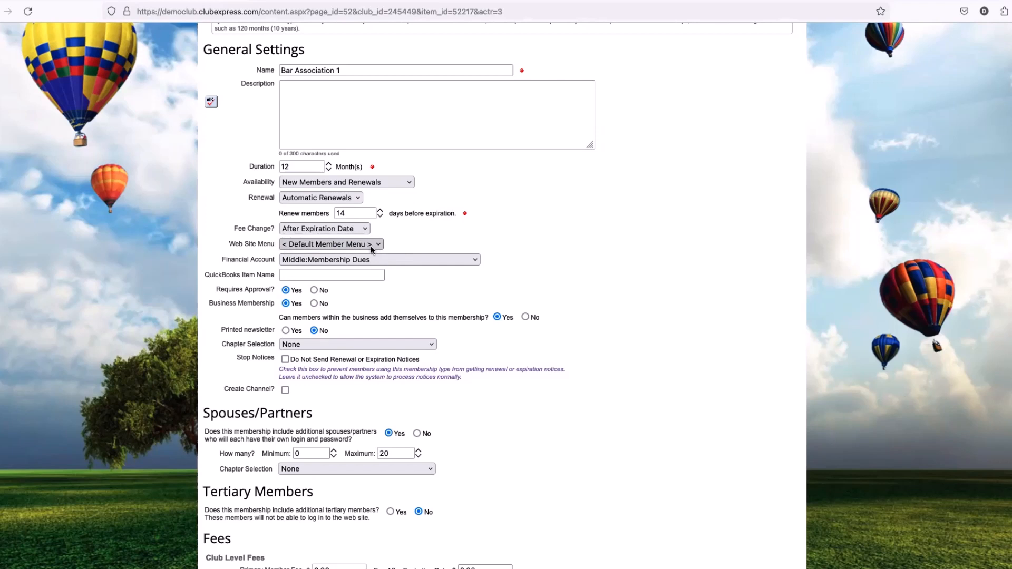
scroll(543, 225, up, 2)
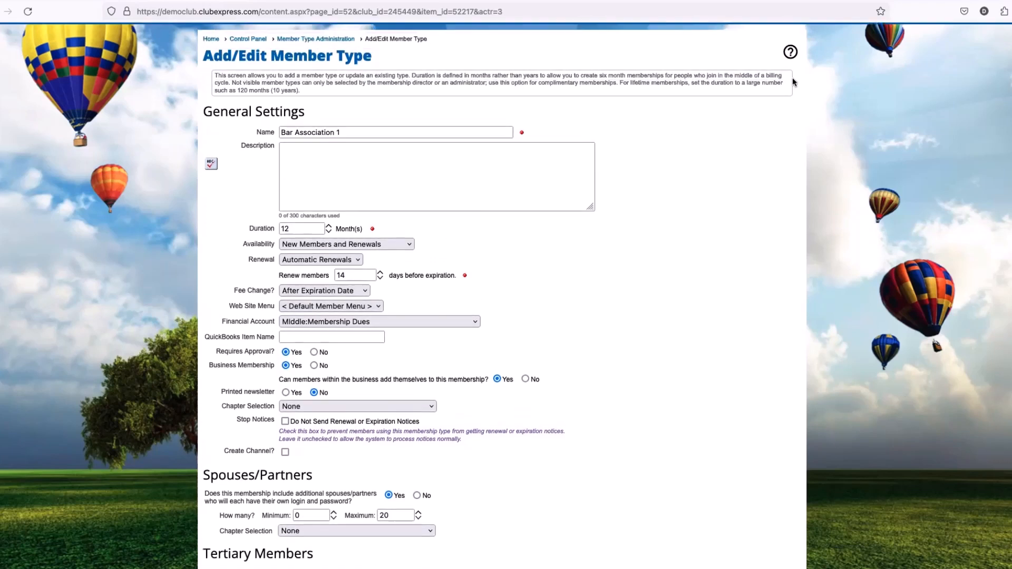
scroll(793, 82, up, 3)
scroll(870, 40, up, 2)
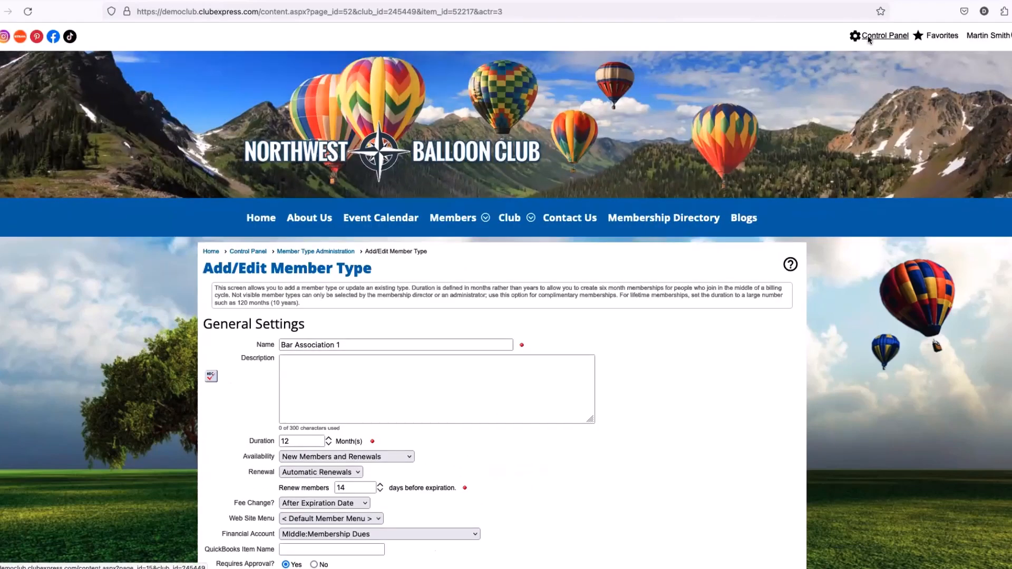
scroll(436, 205, down, 5)
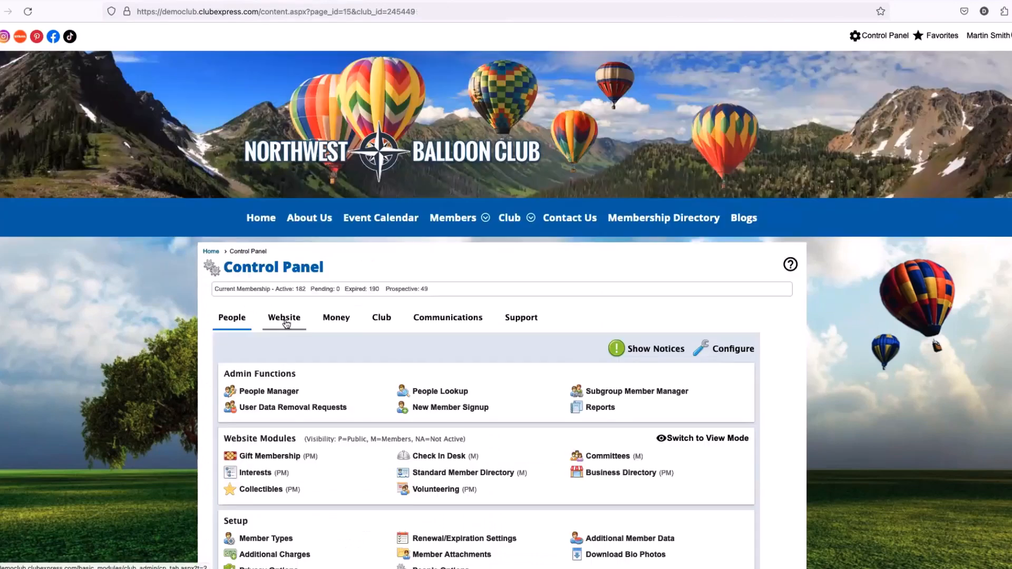
Go to Control Panel > Website > Menus and open the Member Menu in the Menu Builder
click(283, 319)
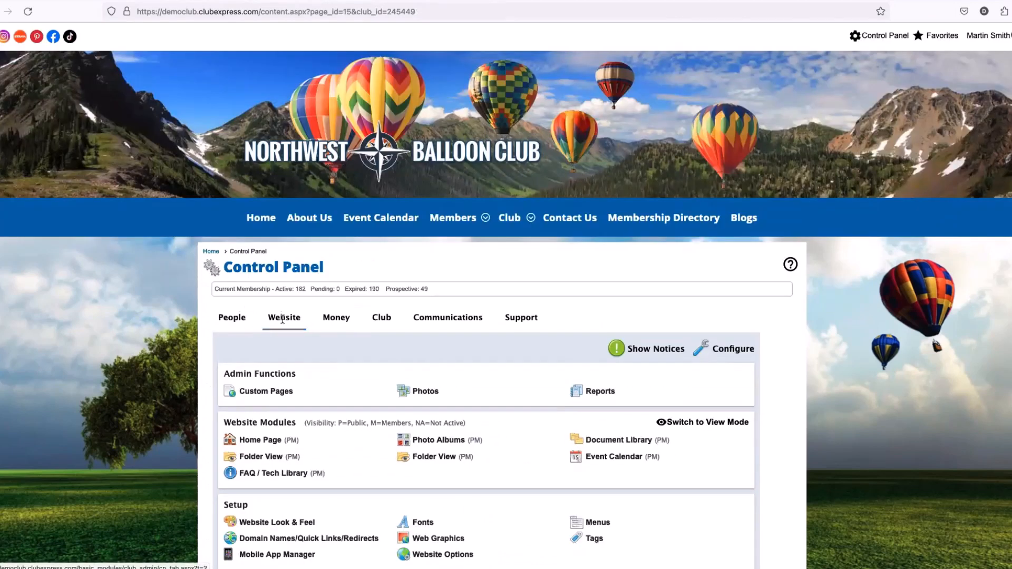
scroll(284, 318, down, 3)
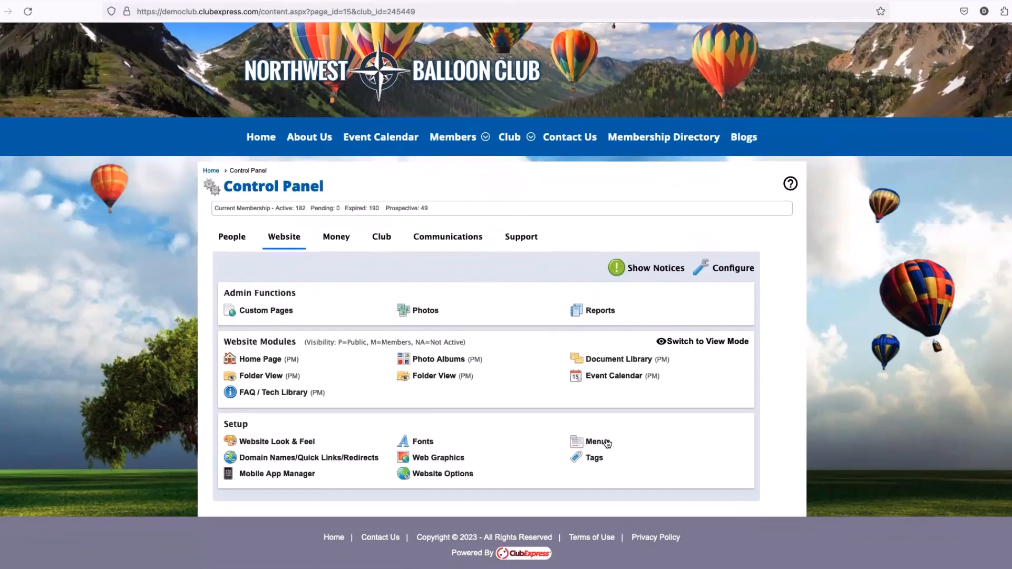
click(598, 442)
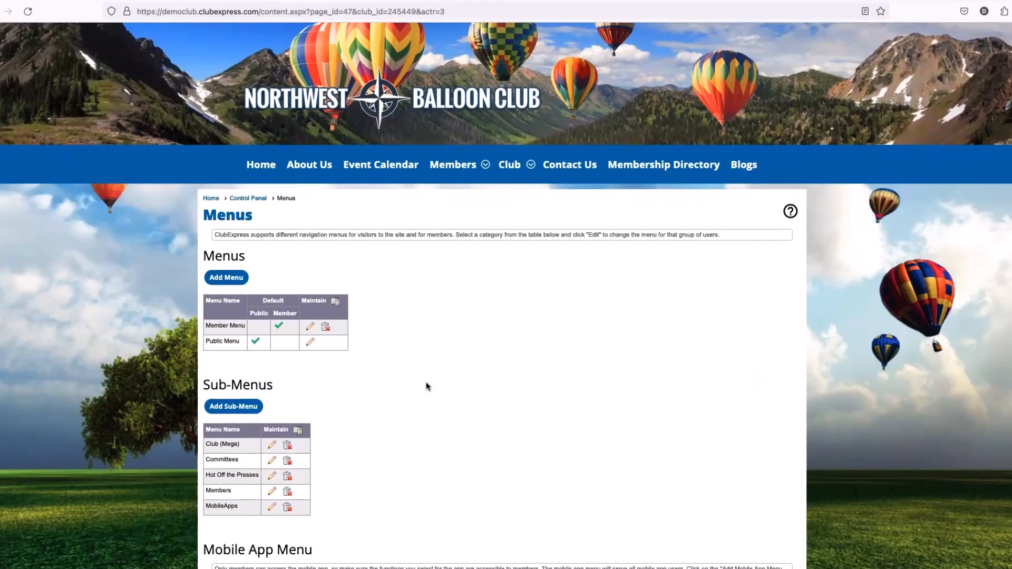
drag(197, 255, 260, 251)
click(263, 287)
drag(210, 325, 254, 344)
click(244, 365)
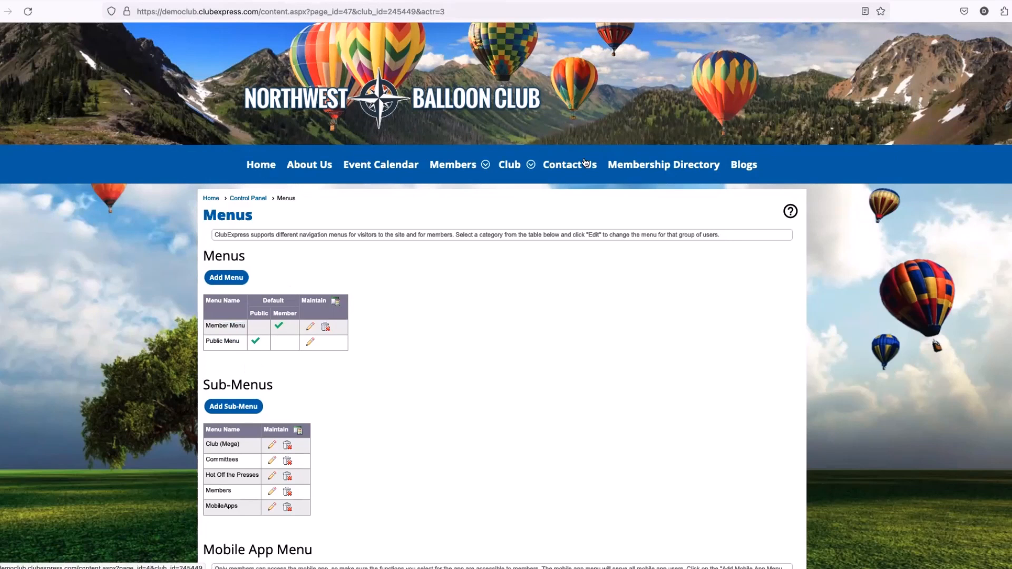
drag(205, 324, 212, 324)
click(310, 326)
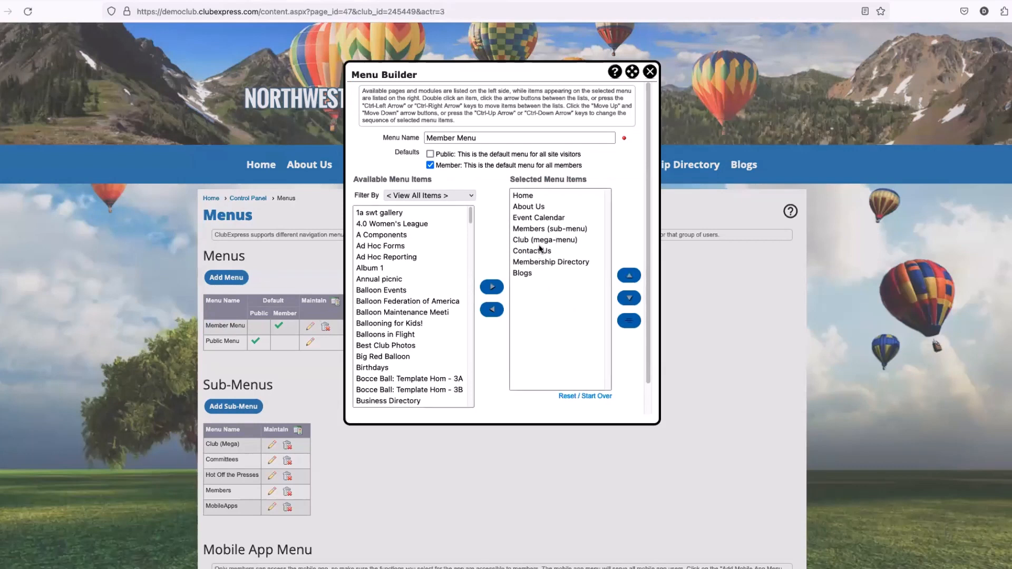
Review the selected items of the Member Menu and Public Menu, then close the Menu Builder
drag(543, 273, 547, 195)
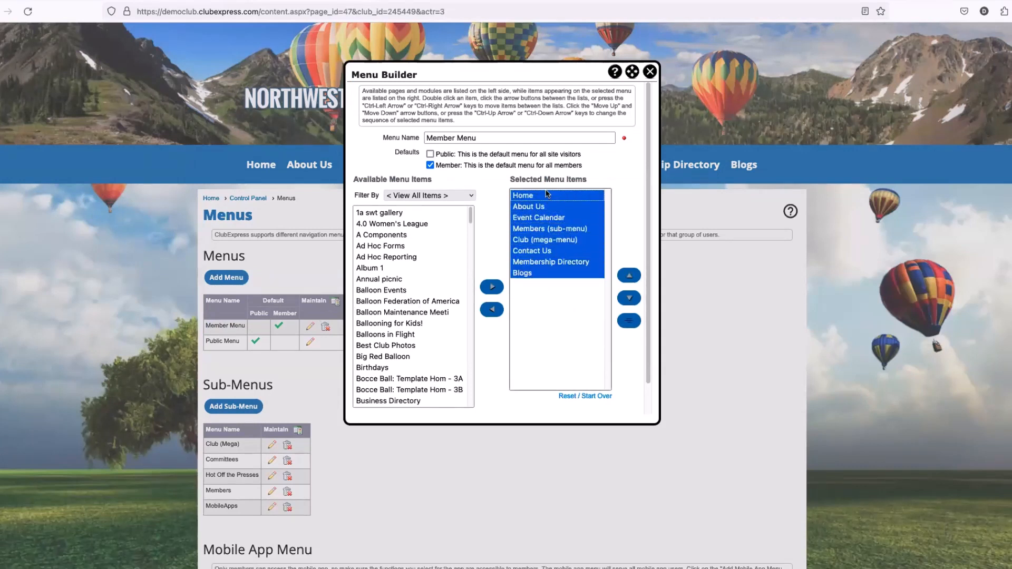
click(650, 71)
click(310, 342)
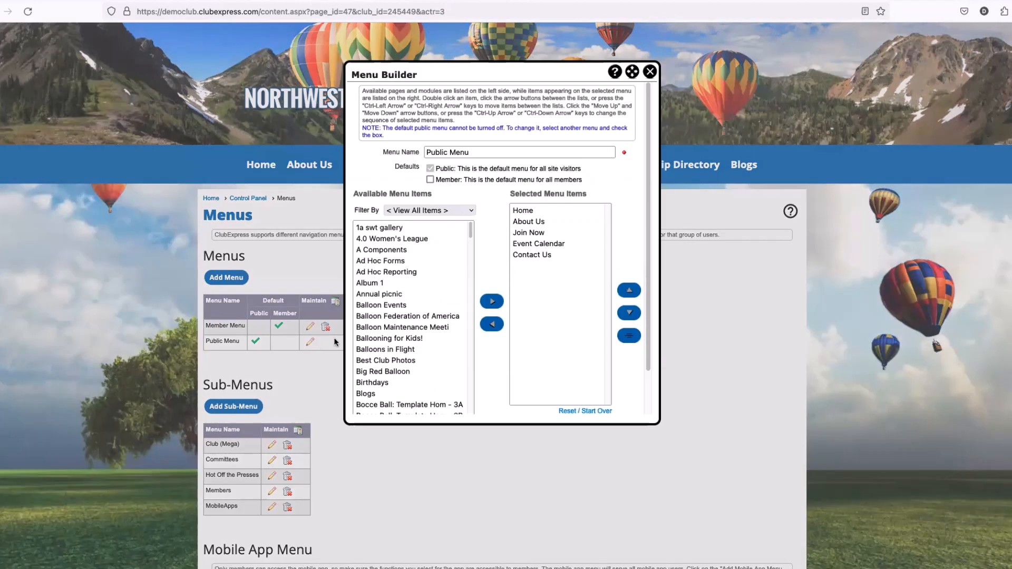
drag(582, 280, 551, 210)
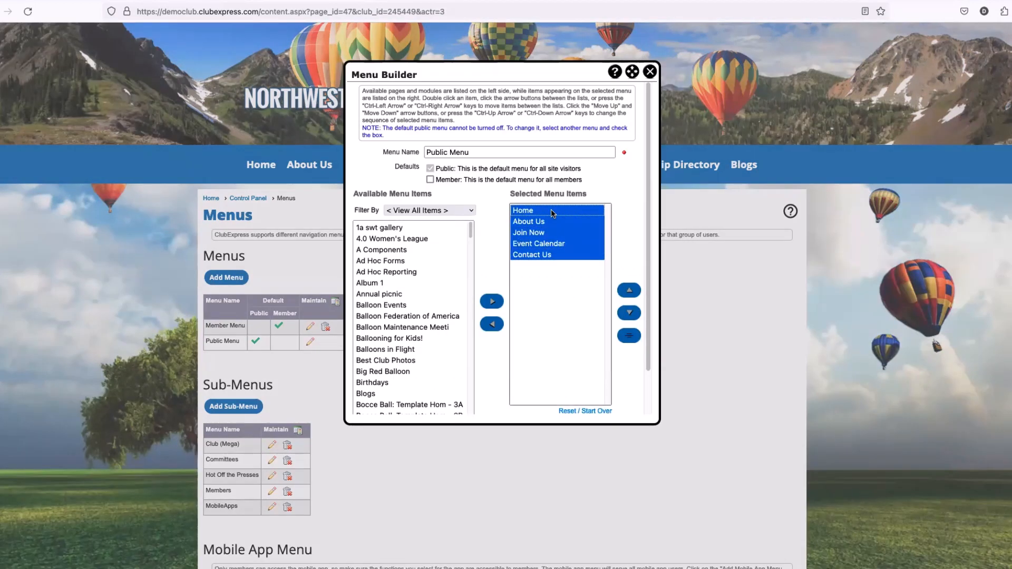
click(650, 73)
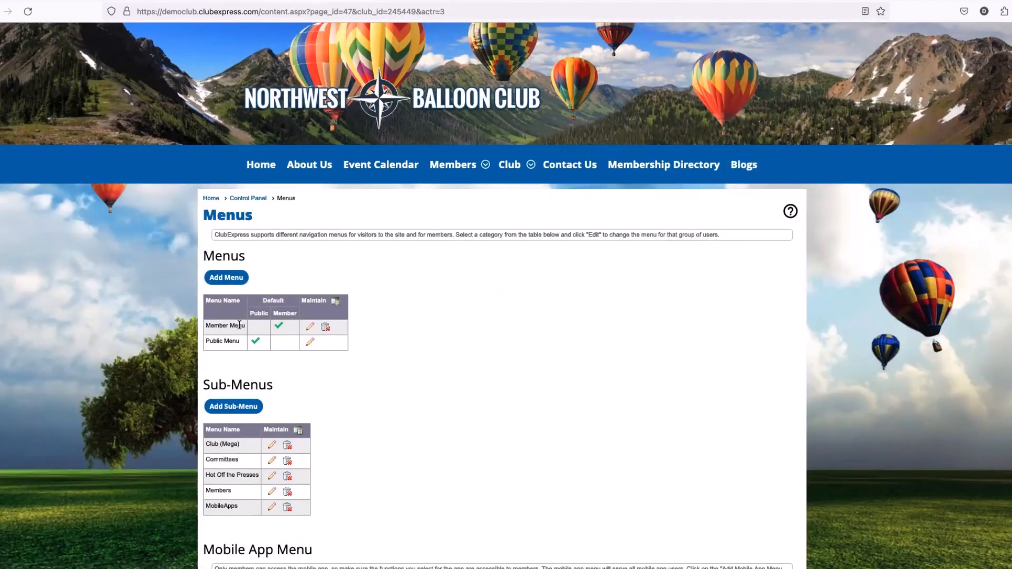
click(310, 327)
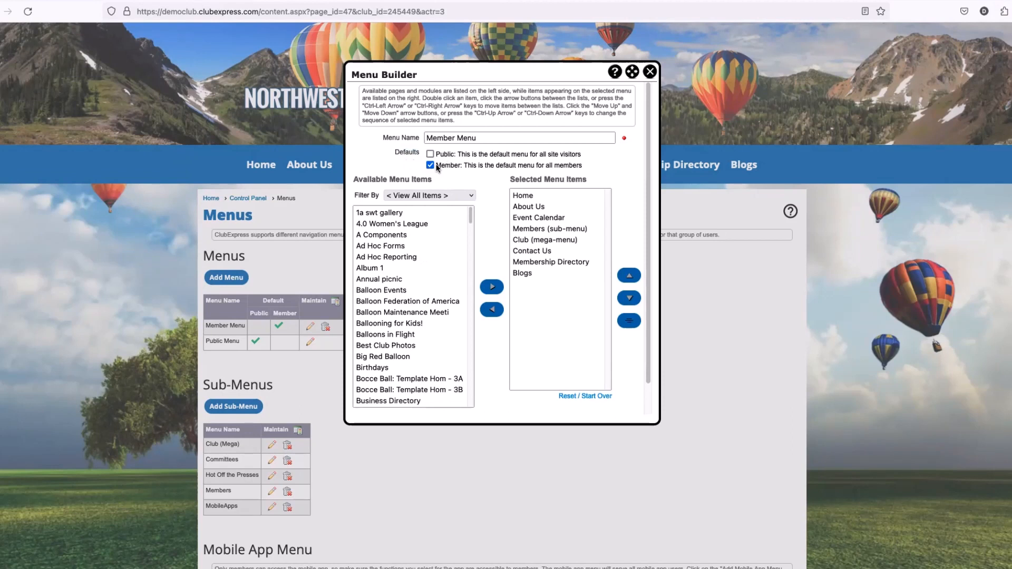
click(649, 74)
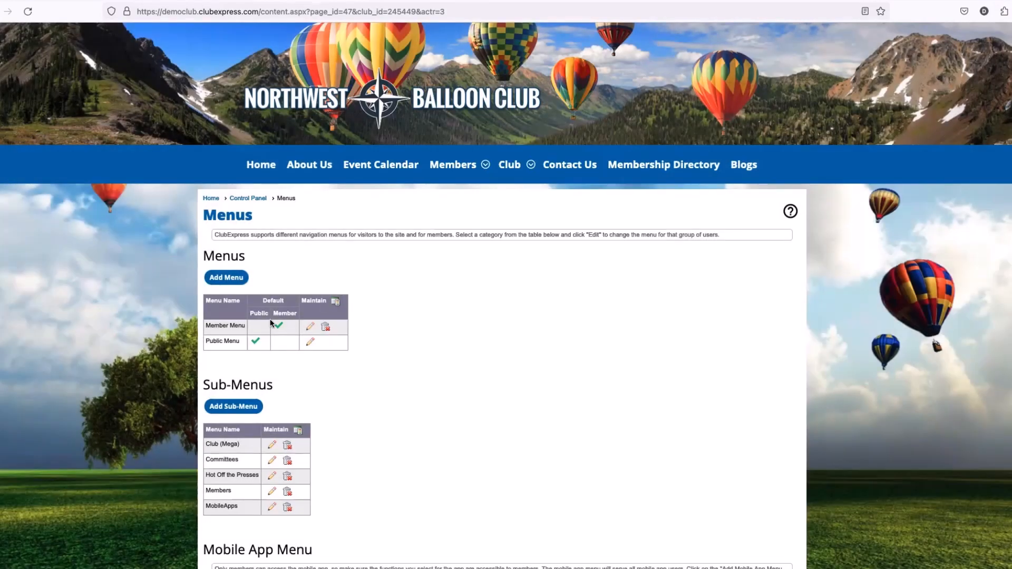
Start a new blank navigation menu, ready to enter its Menu Name
drag(248, 326, 234, 325)
drag(204, 326, 247, 331)
drag(205, 340, 222, 339)
click(294, 366)
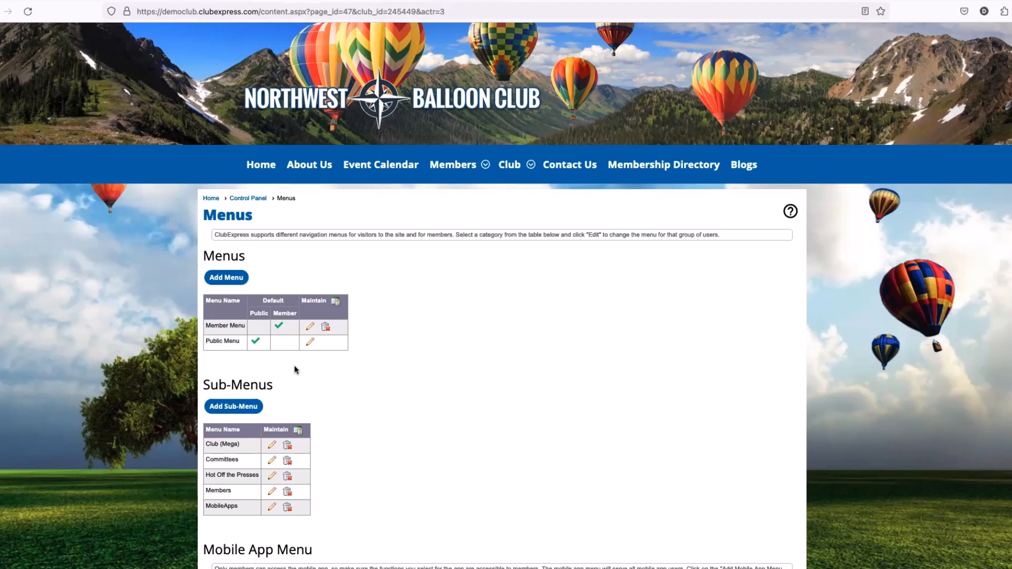
click(232, 278)
click(467, 138)
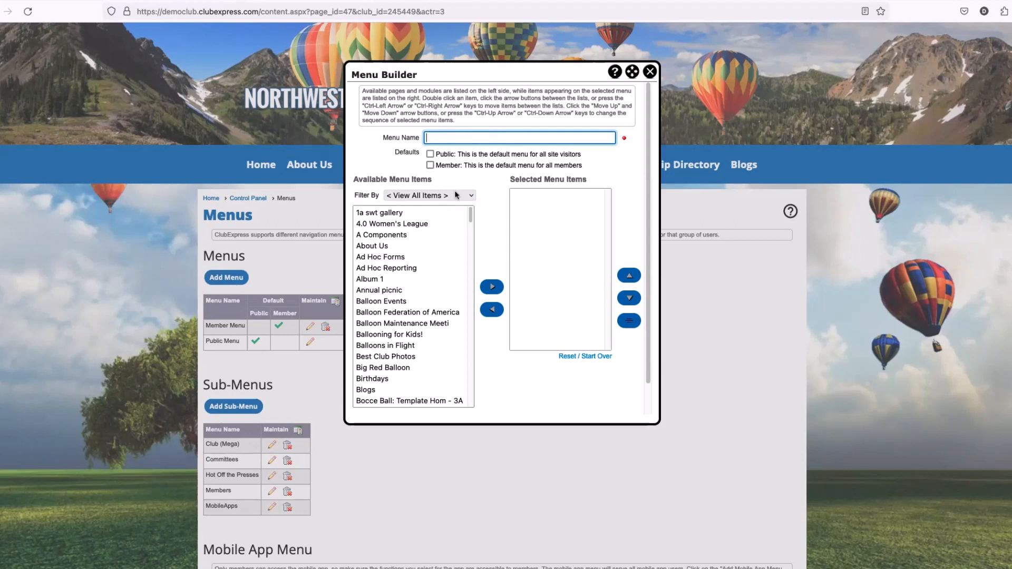
Toggle the new menu's Defaults options, then leave without saving and return to Bar Association 1's form
click(430, 155)
click(430, 166)
click(430, 155)
click(429, 167)
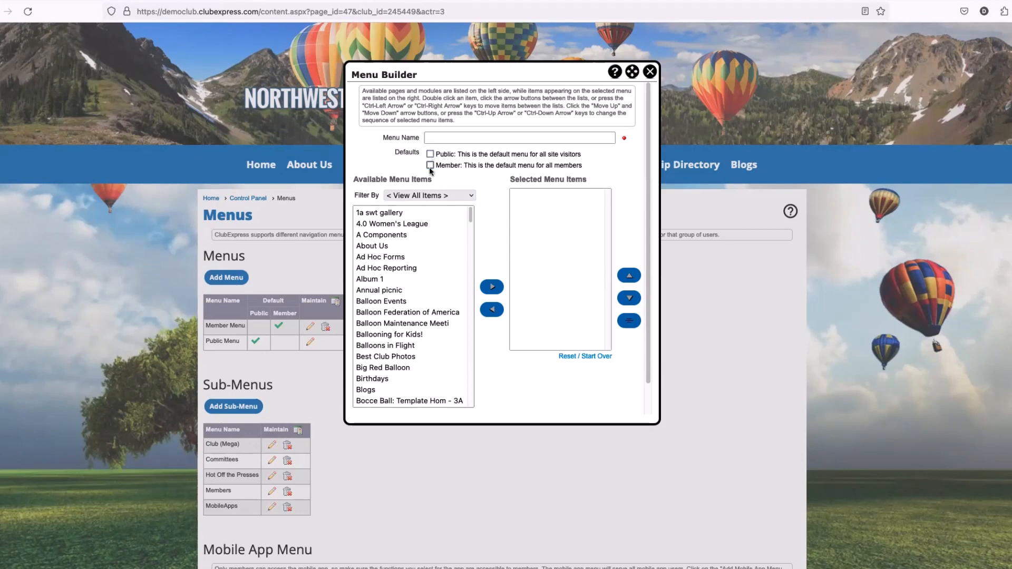
drag(388, 153, 428, 154)
click(650, 72)
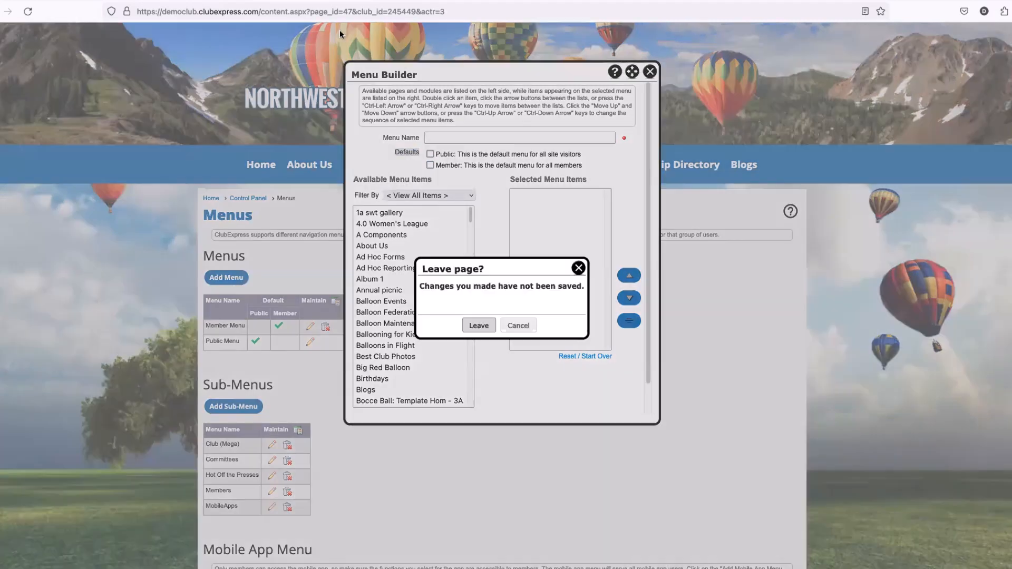
click(489, 328)
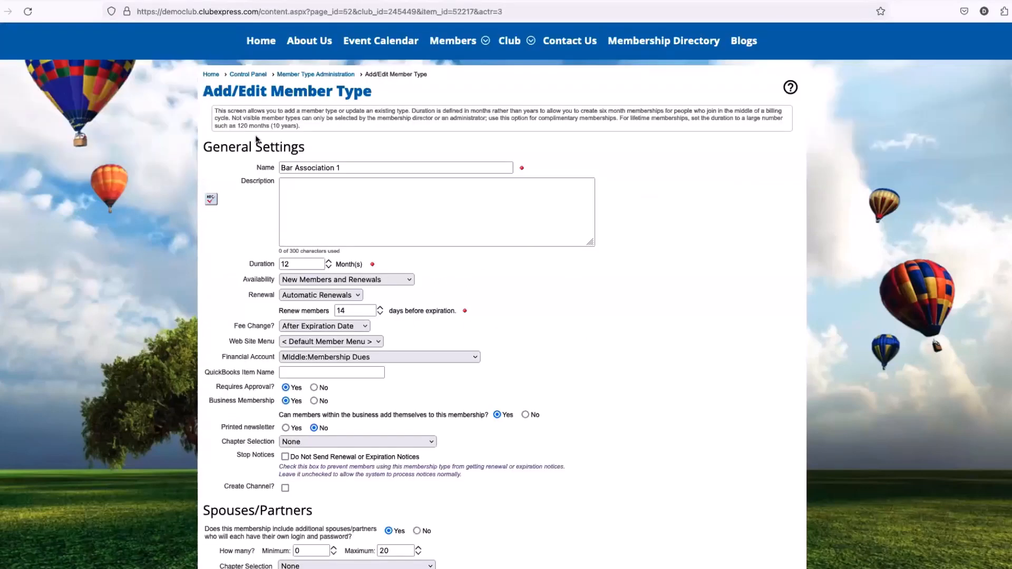
drag(228, 342, 274, 345)
Set Bar Association 1's Availability to Trial - New Members Only
drag(280, 168, 335, 167)
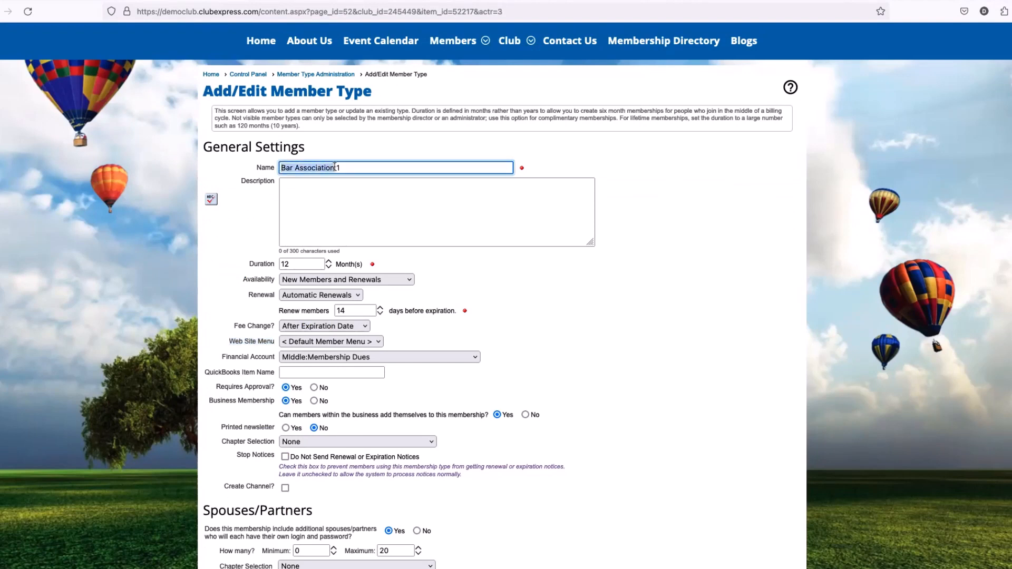
click(288, 344)
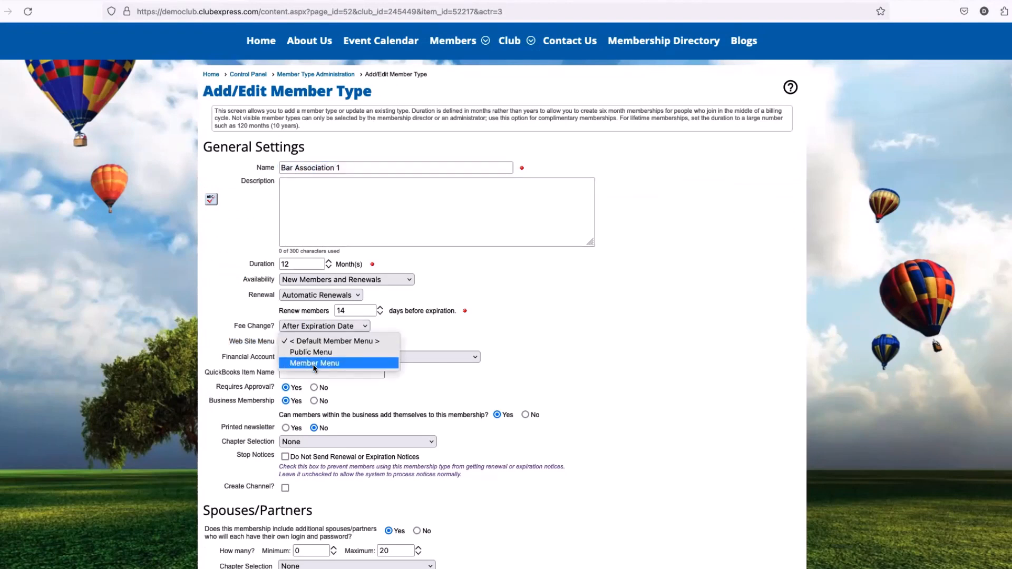
click(235, 320)
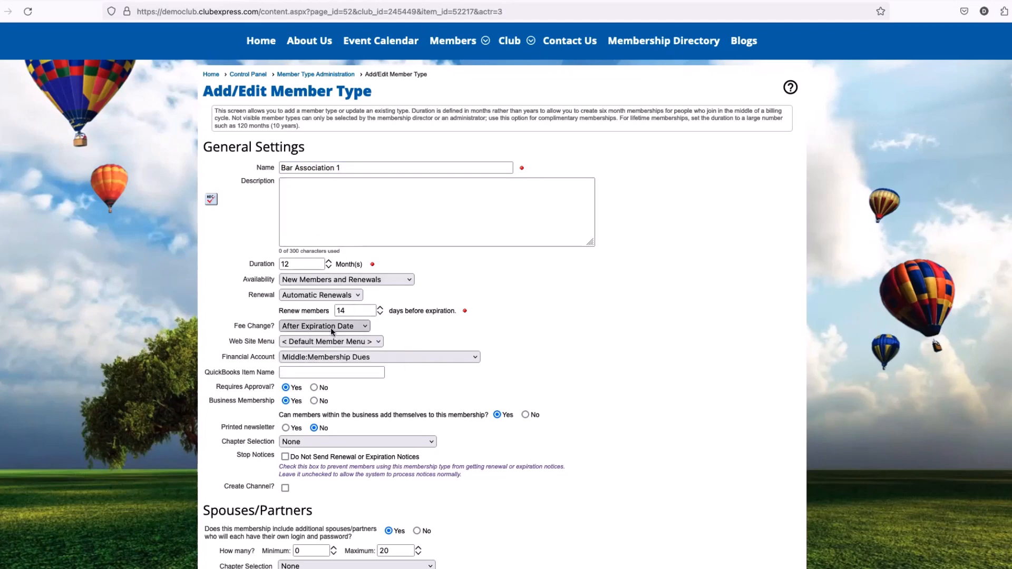
scroll(291, 152, up, 1)
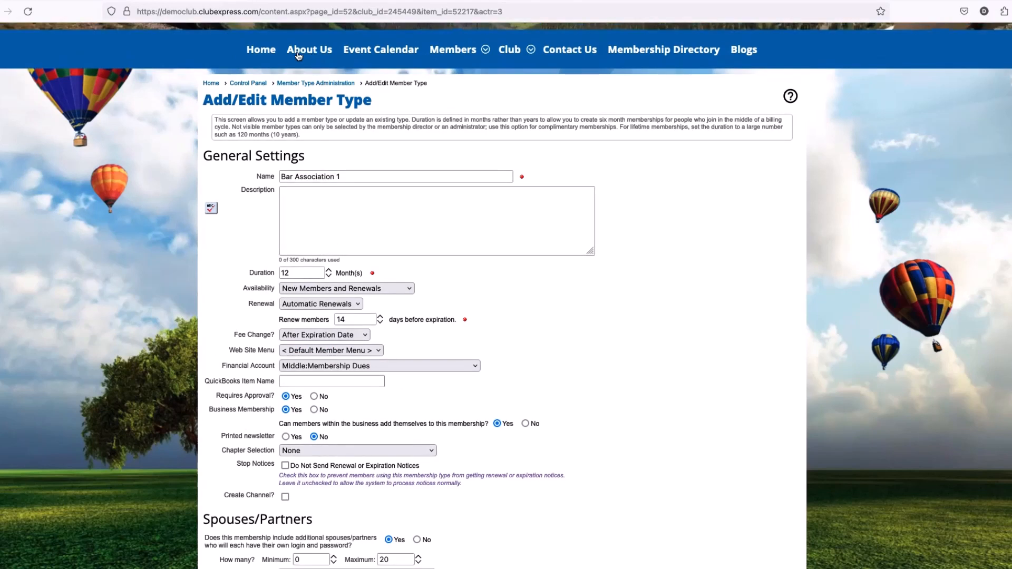
scroll(369, 237, down, 1)
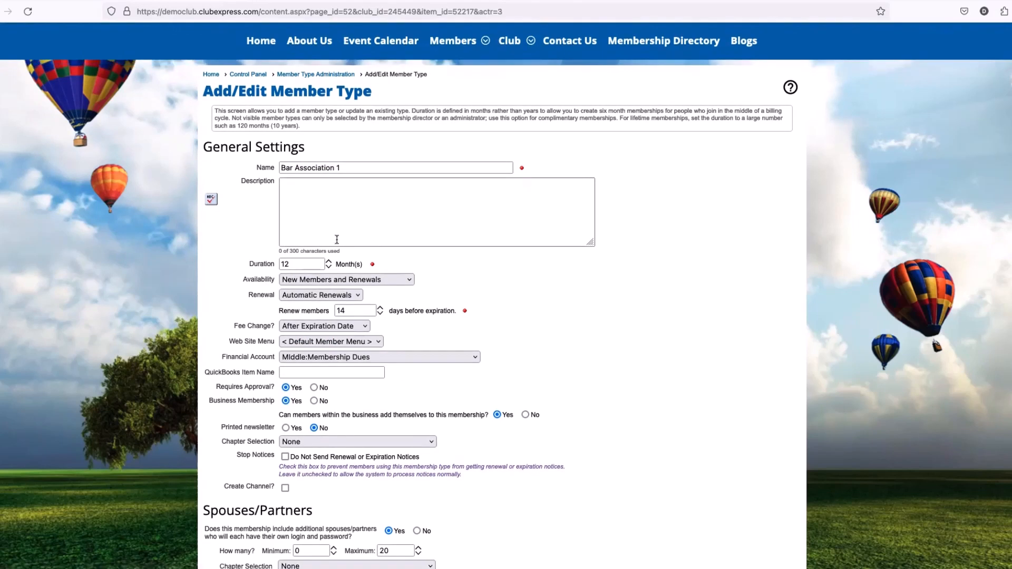
double_click(248, 281)
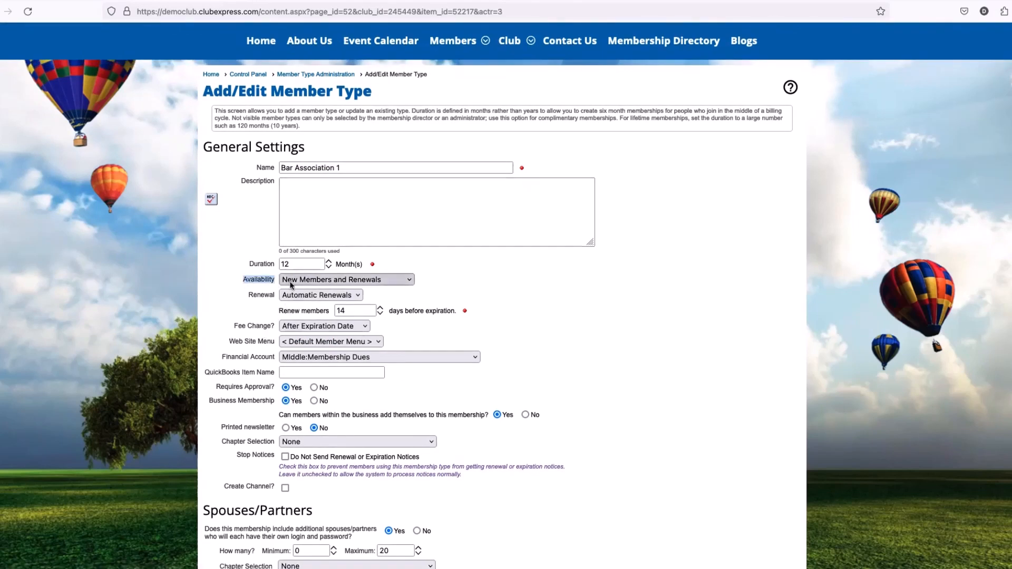
click(293, 283)
click(314, 312)
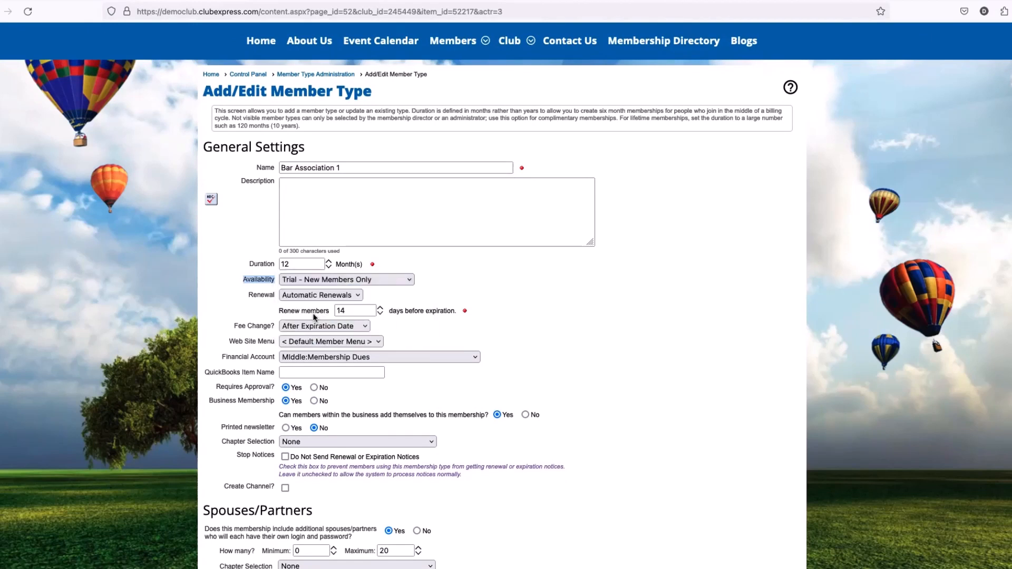
Change the Web Site Menu from Default Member Menu to Public Menu
drag(237, 339, 276, 341)
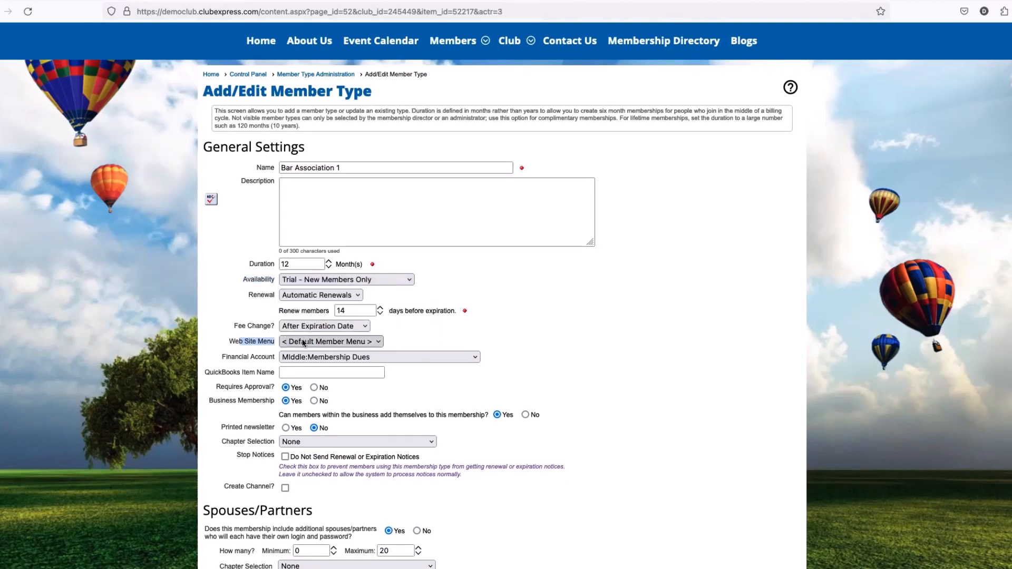
click(375, 342)
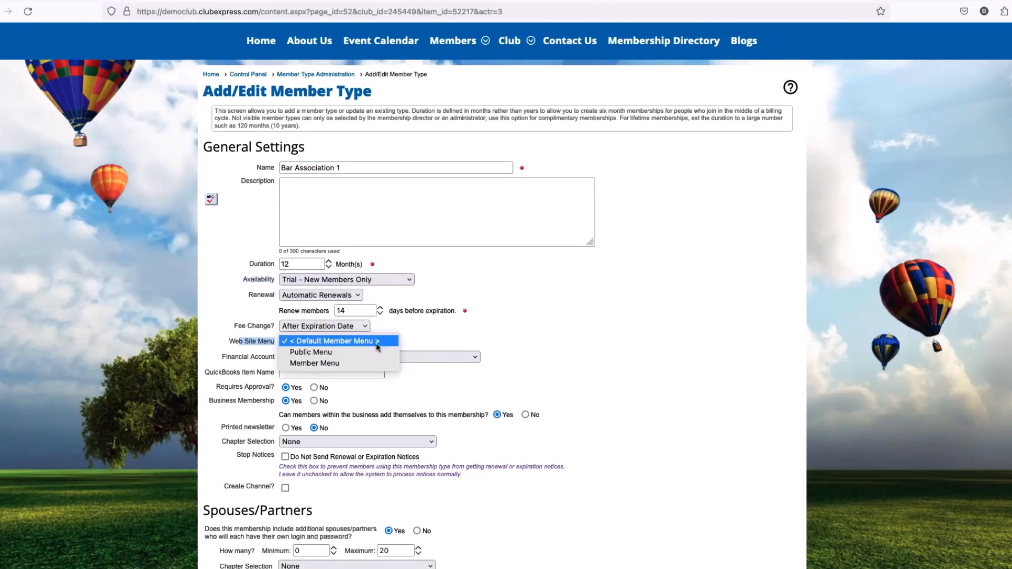
click(318, 353)
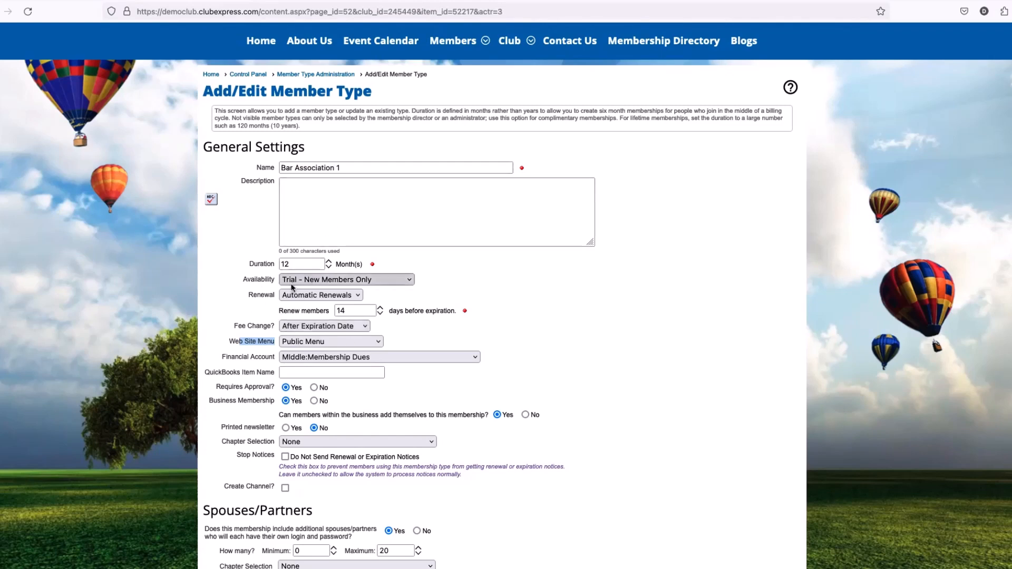
click(306, 345)
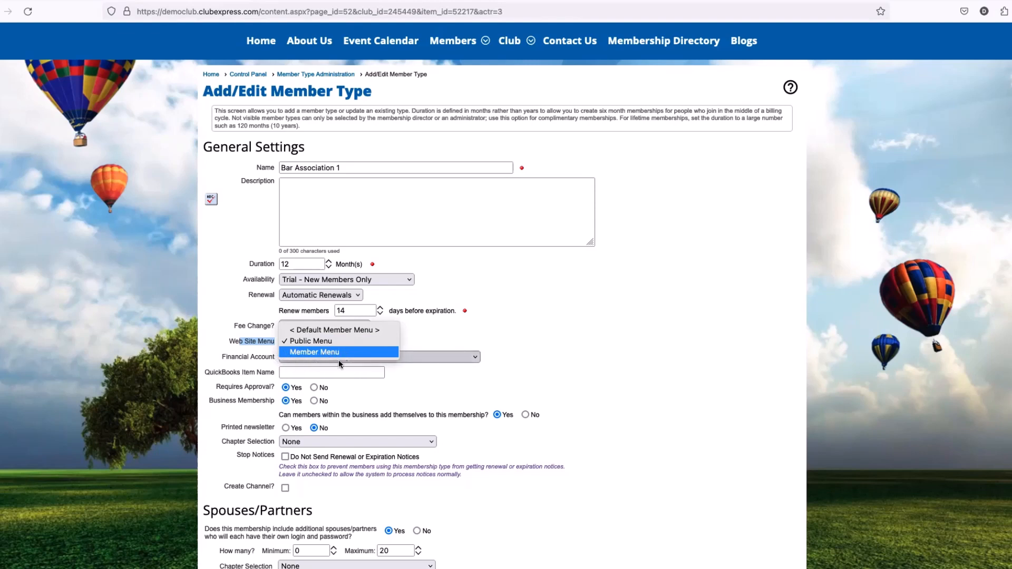
Switch Bar Association 1's Web Site Menu from Public Menu back to < Default Member Menu >
click(223, 348)
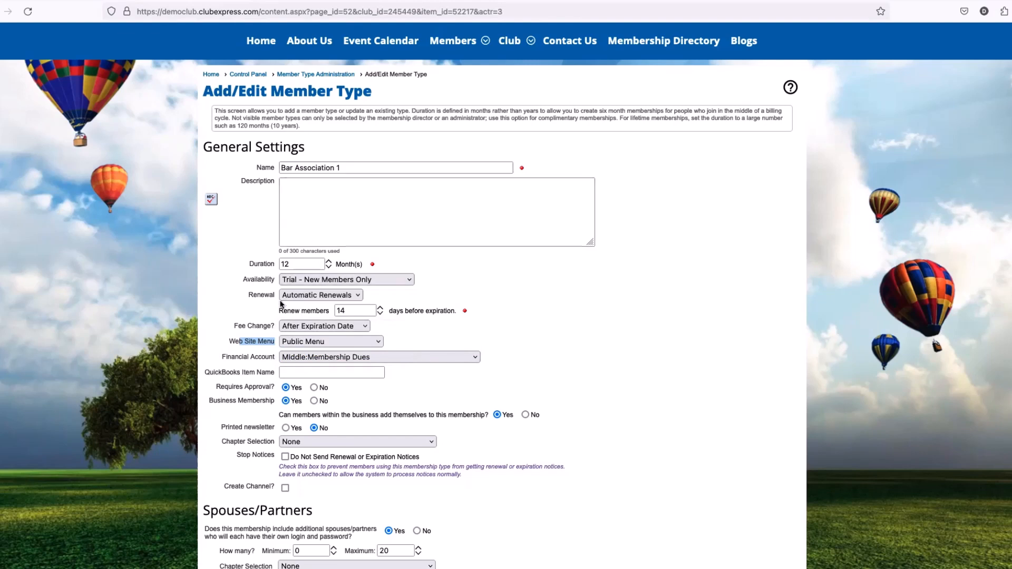
click(305, 344)
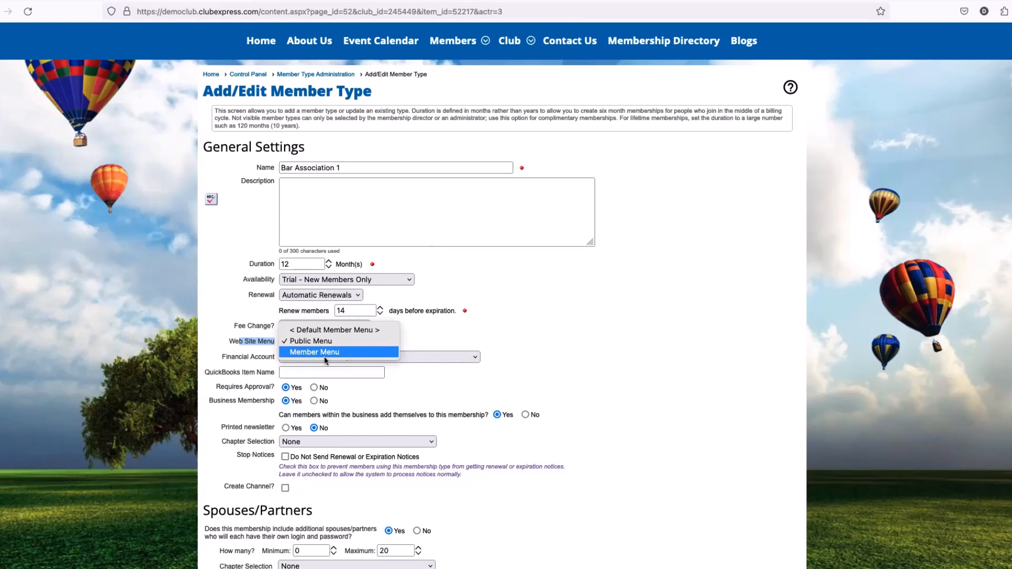
click(295, 331)
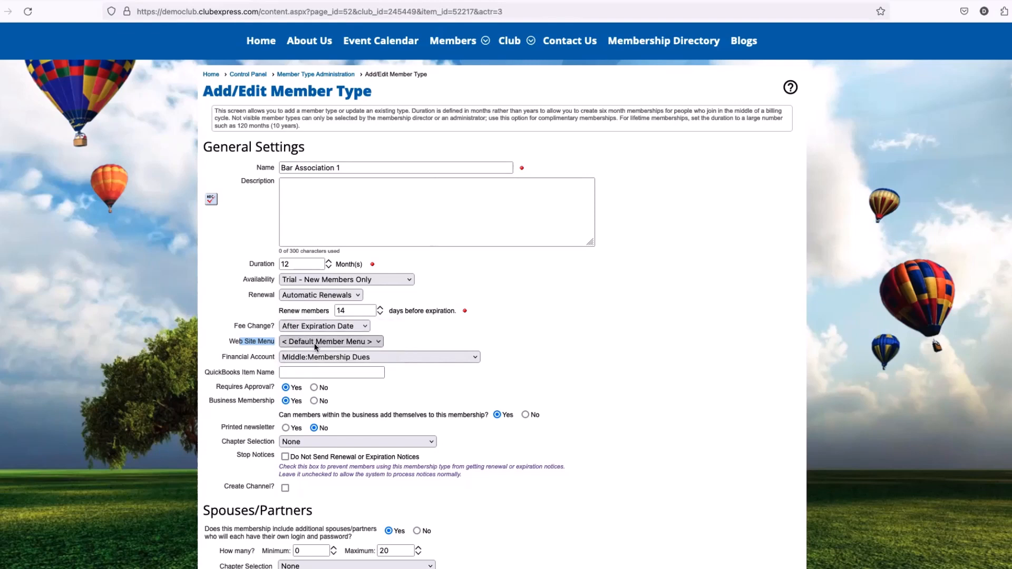
click(291, 344)
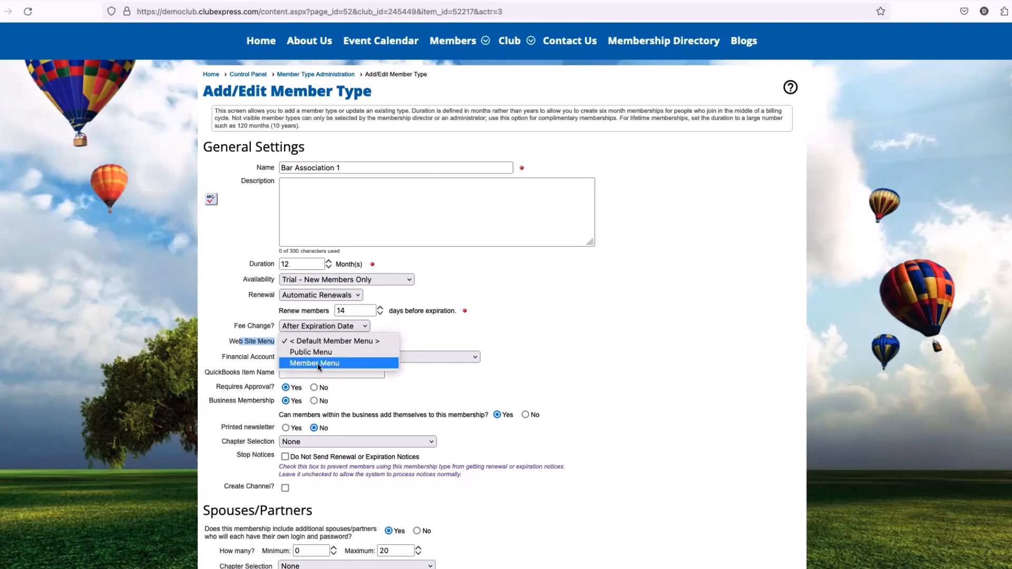
click(390, 98)
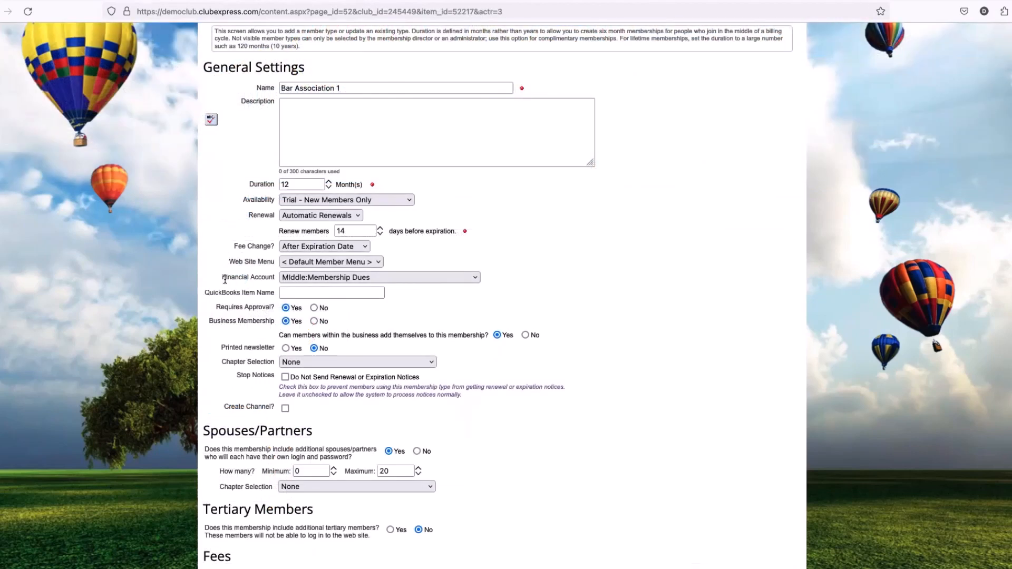
Change the Financial Account from Middle:Membership Dues to Master Membership Dues
drag(226, 278, 285, 282)
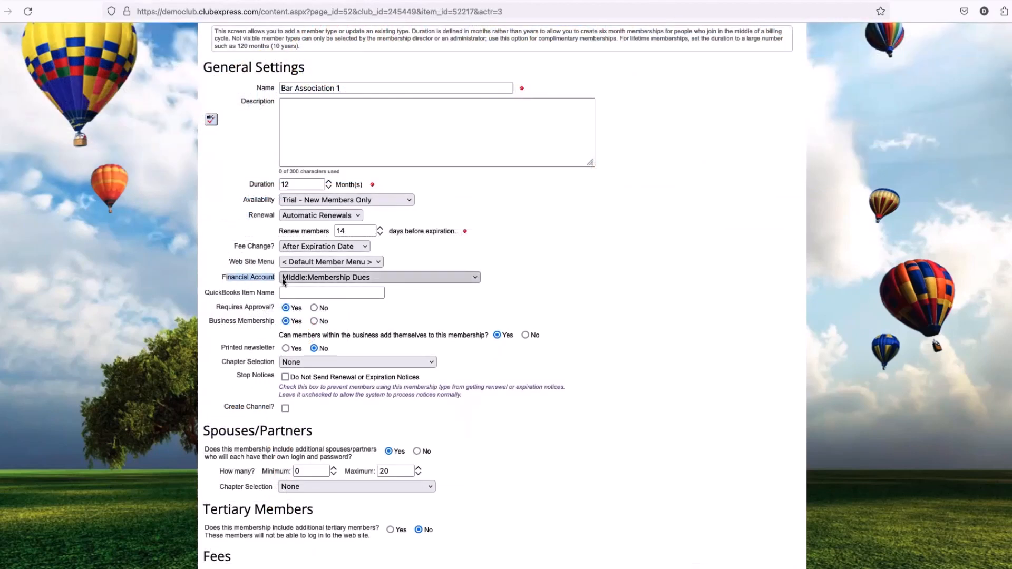
click(374, 283)
click(387, 275)
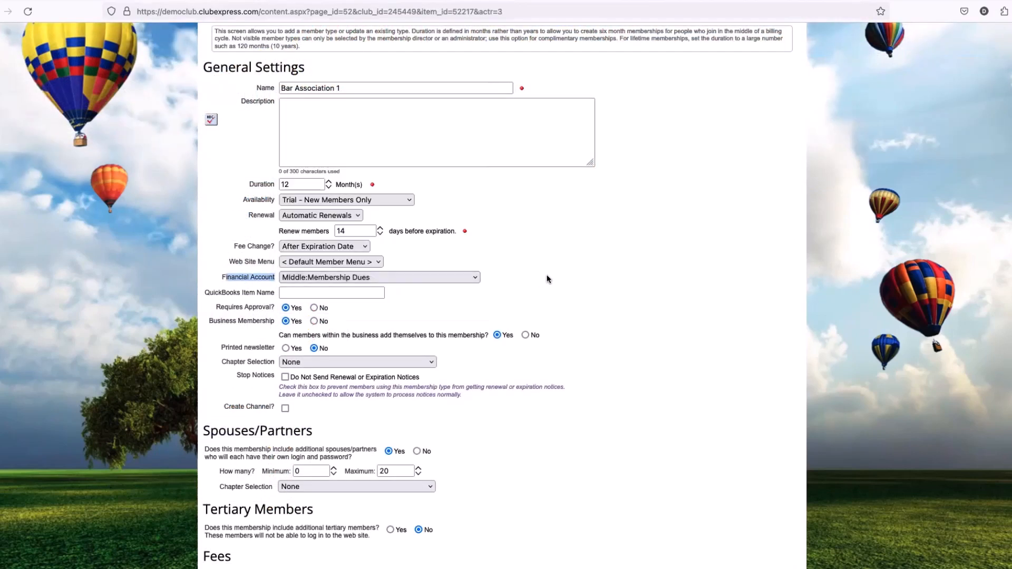
click(318, 280)
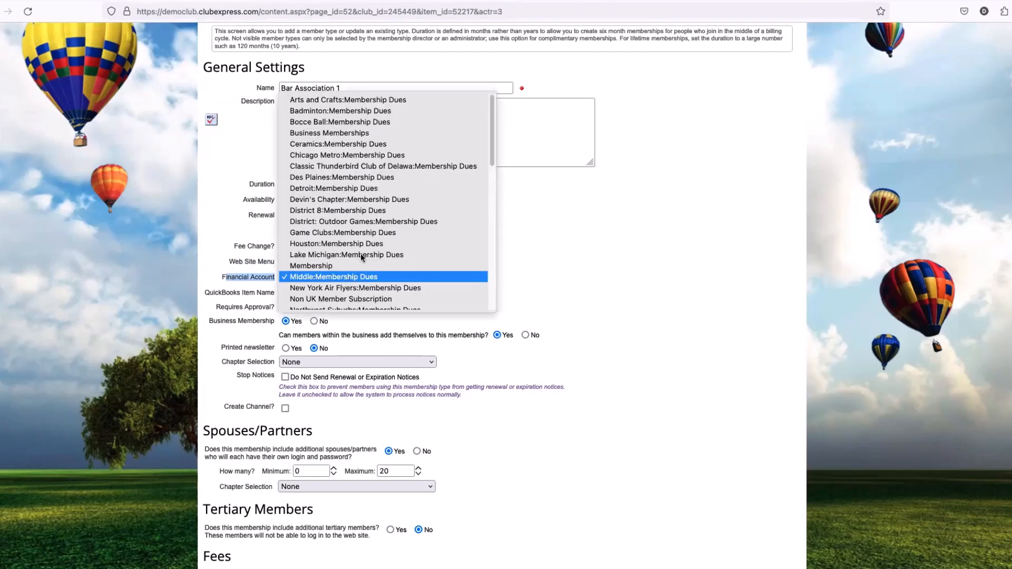
scroll(369, 211, down, 10)
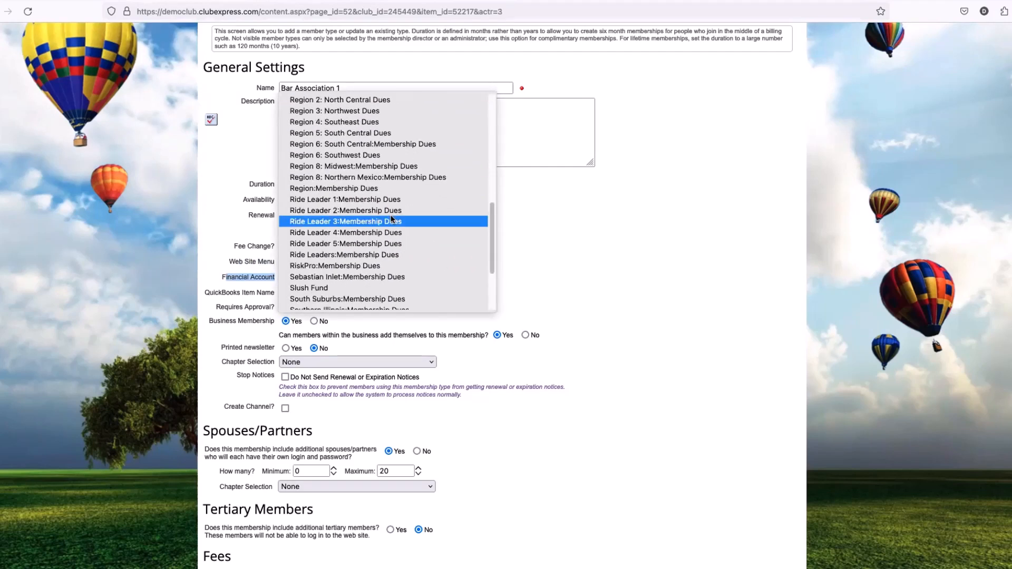
scroll(391, 219, down, 3)
click(377, 304)
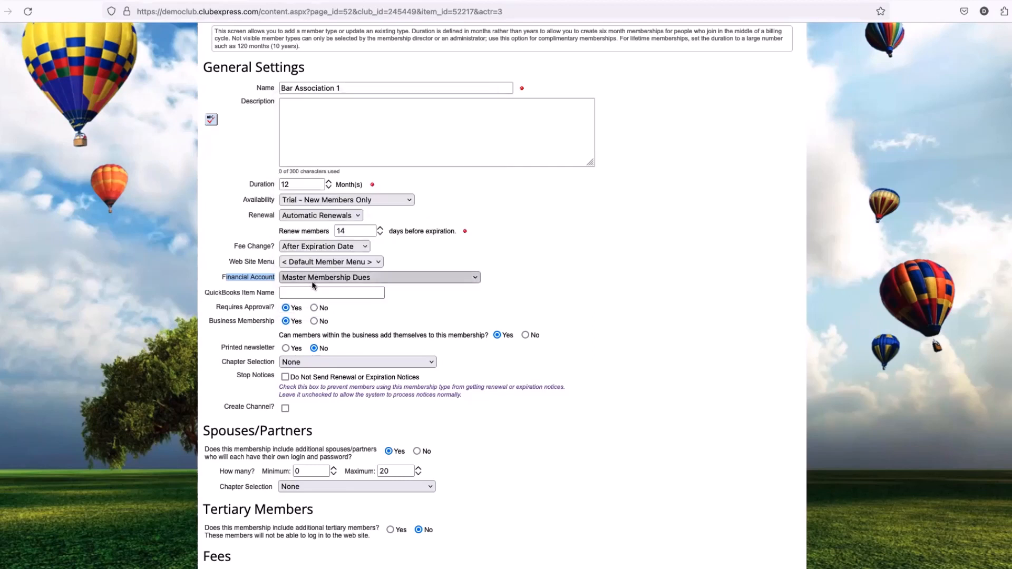
click(565, 293)
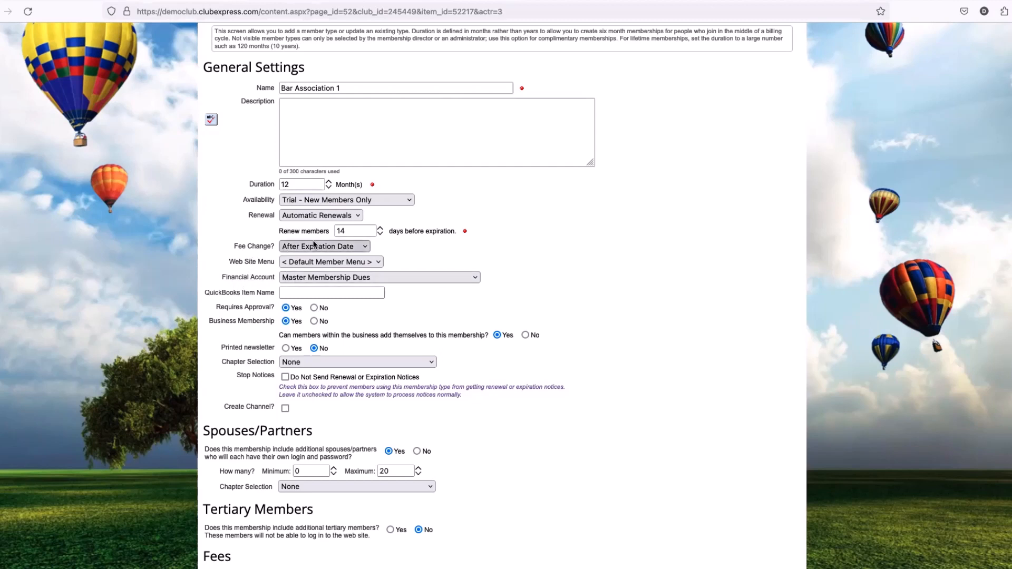
drag(282, 88, 348, 88)
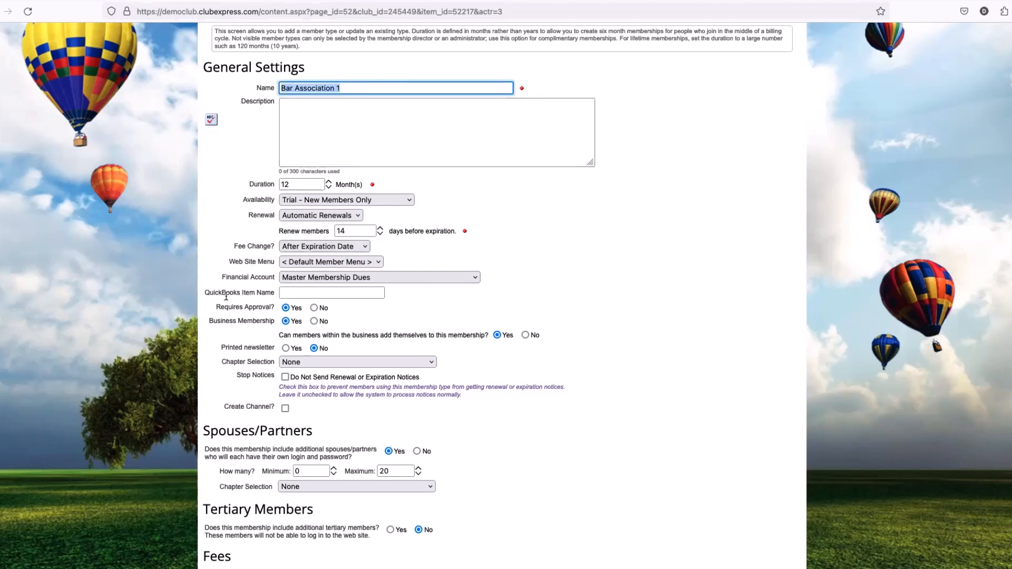
drag(222, 278, 276, 278)
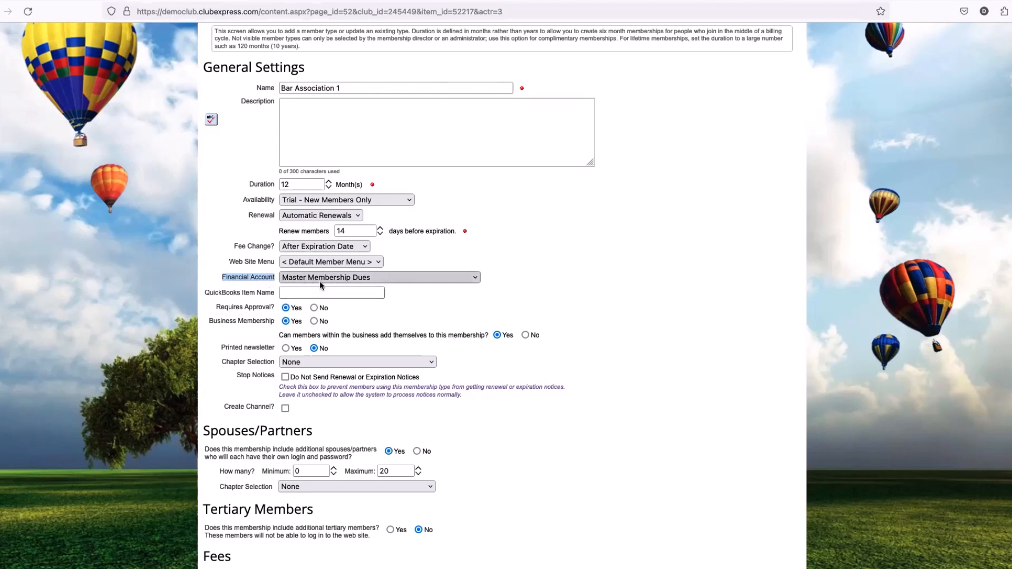
click(405, 279)
scroll(426, 220, up, 2)
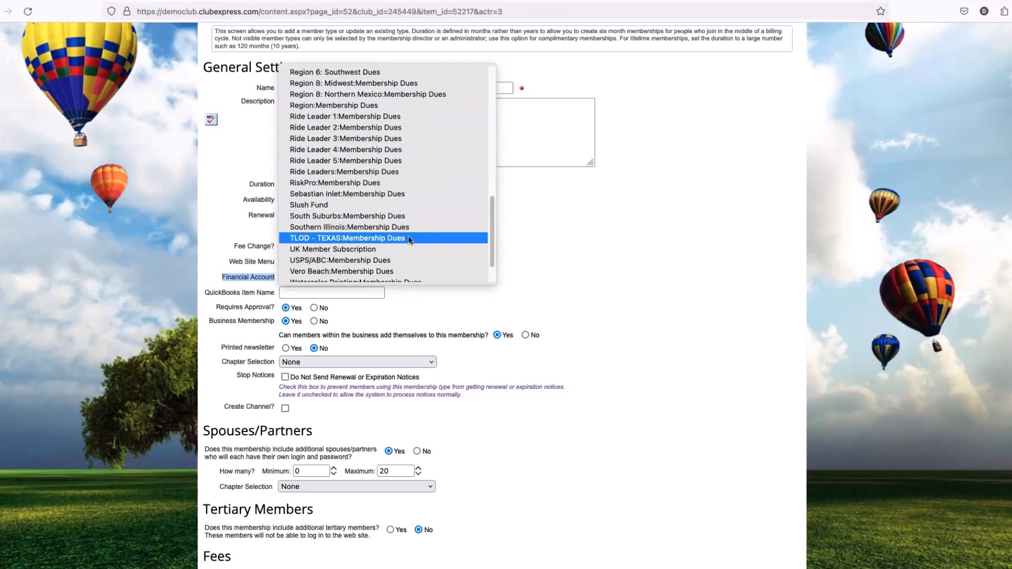
scroll(401, 98, down, 3)
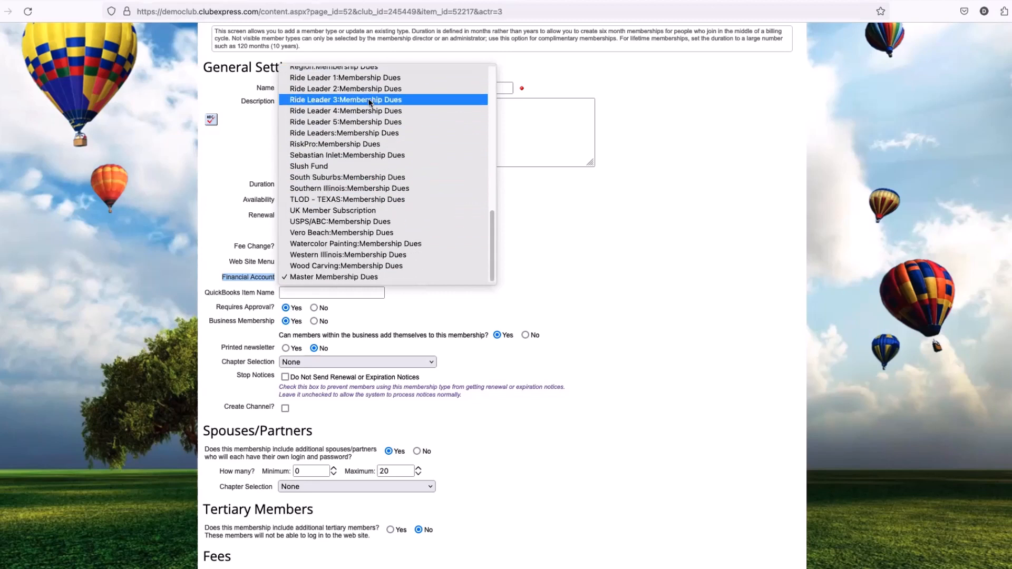
click(316, 278)
click(534, 272)
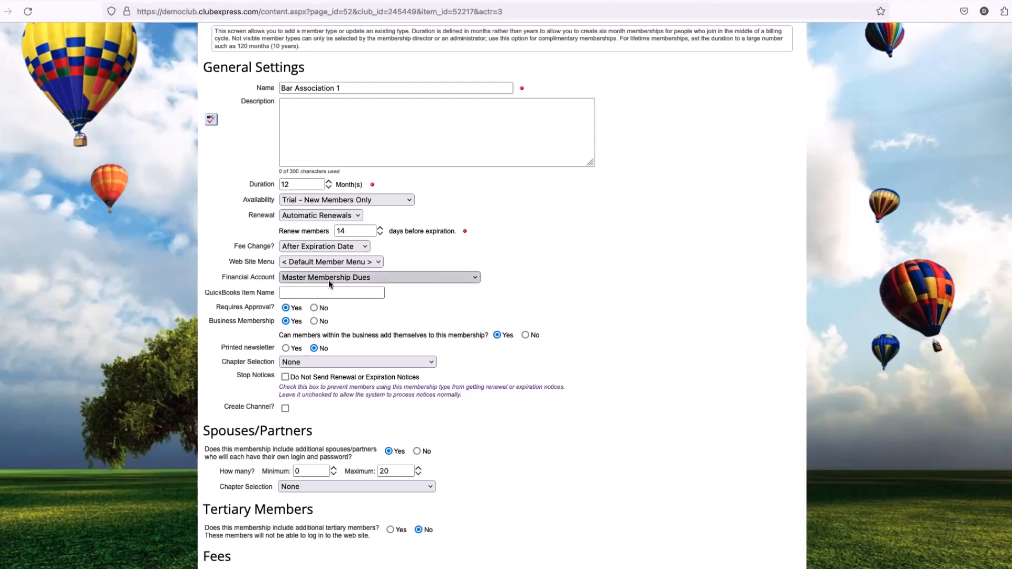
scroll(208, 230, down, 2)
drag(208, 231, 283, 234)
click(260, 231)
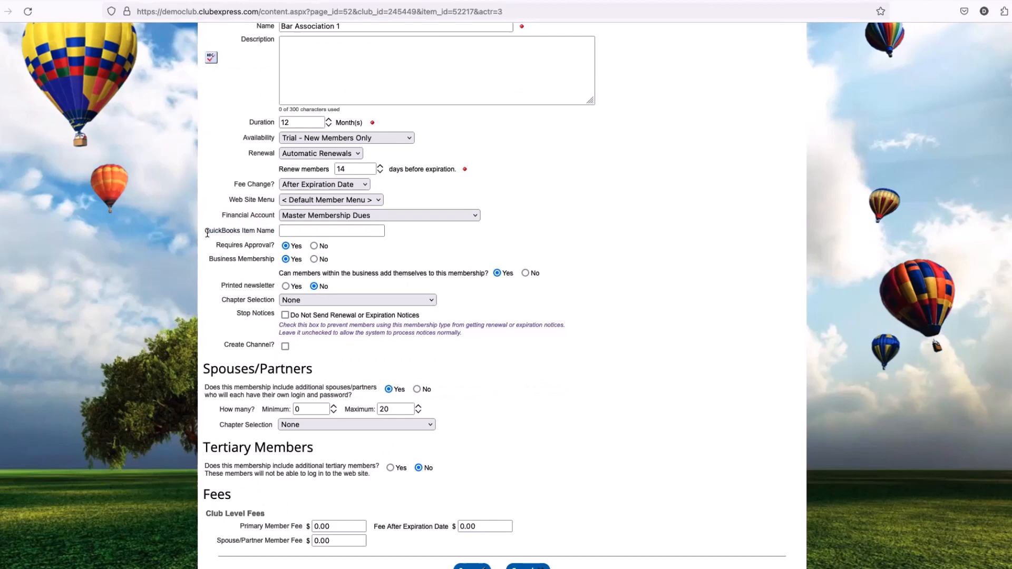
drag(213, 232, 267, 236)
click(302, 235)
scroll(327, 155, up, 1)
drag(280, 34, 335, 36)
right_click(332, 36)
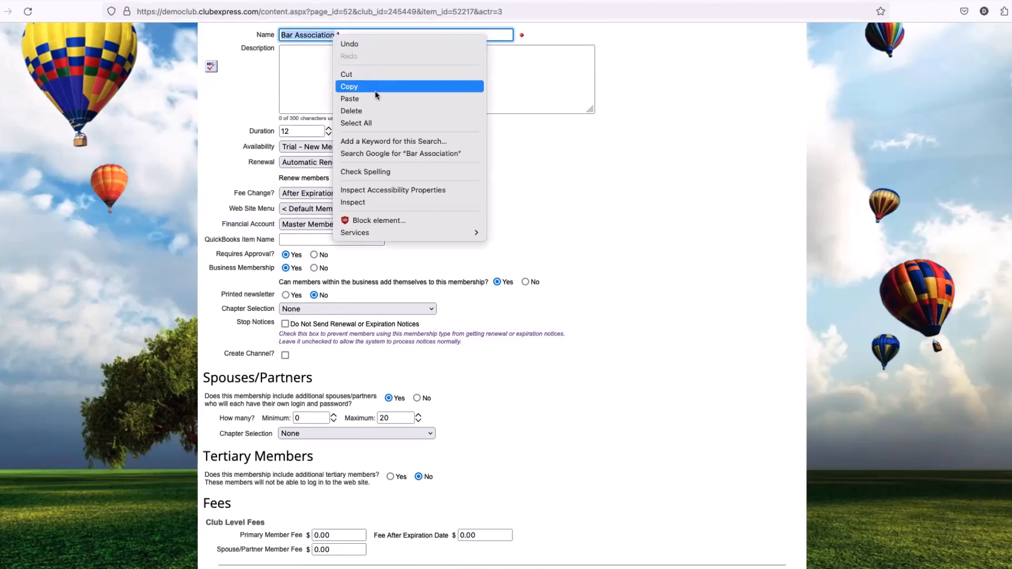
click(375, 89)
right_click(298, 239)
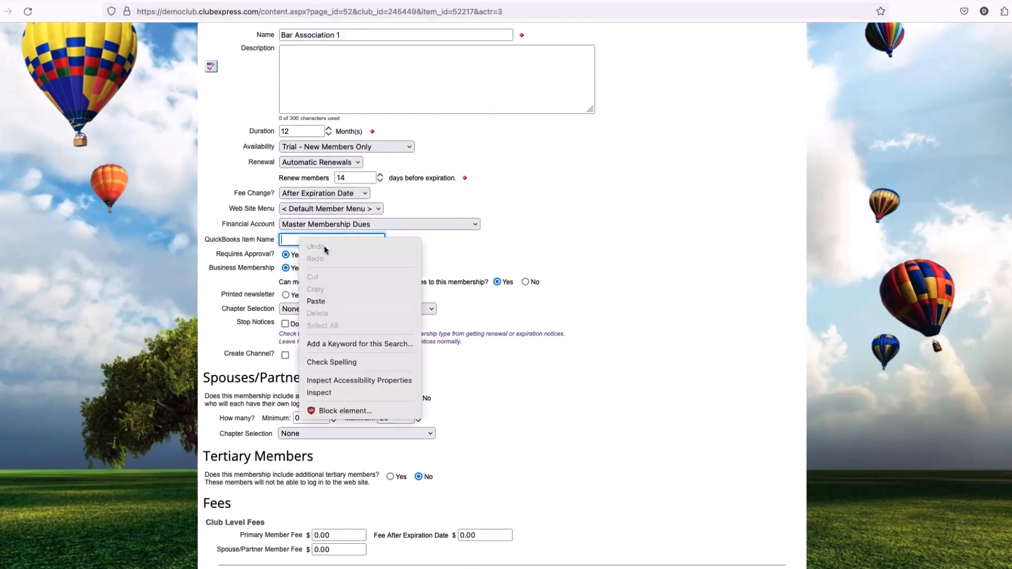
click(341, 302)
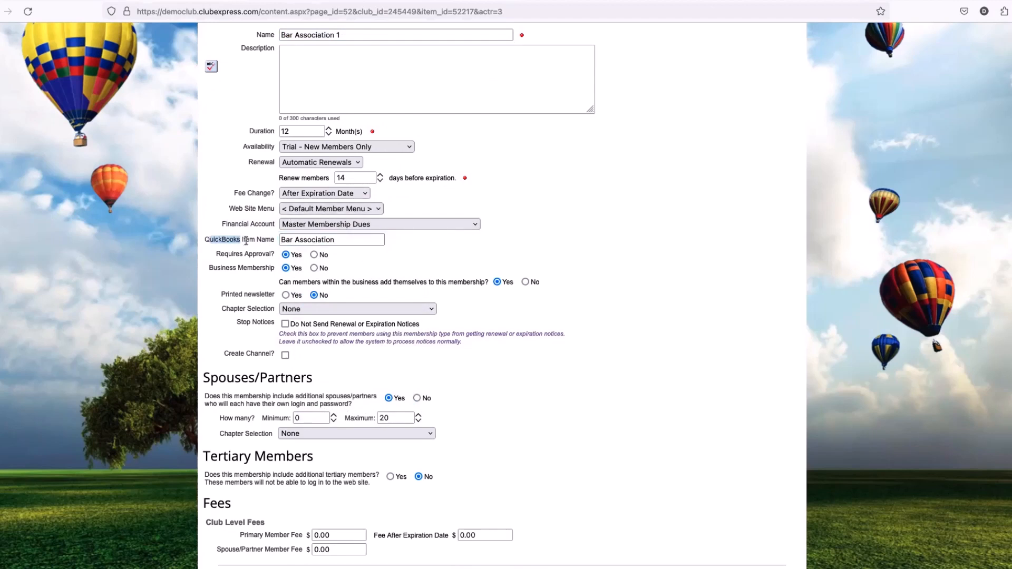
drag(357, 239, 281, 240)
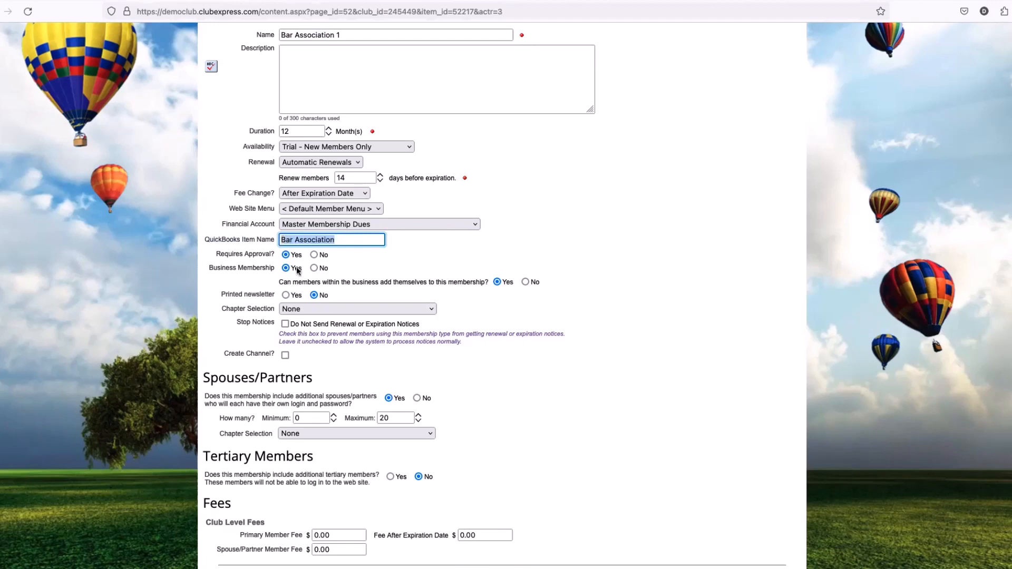
key(BackSpace)
click(517, 238)
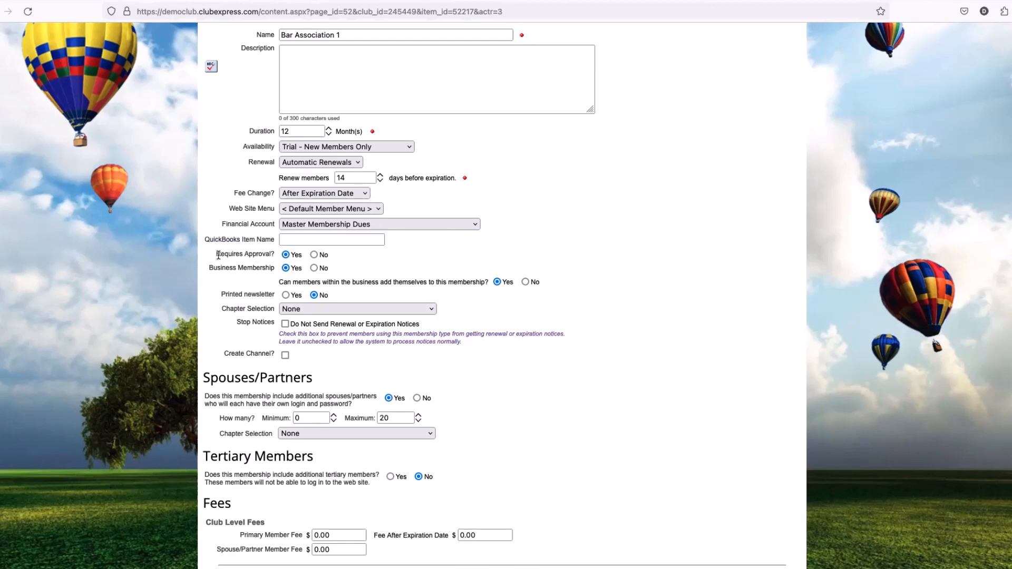
drag(219, 255, 275, 257)
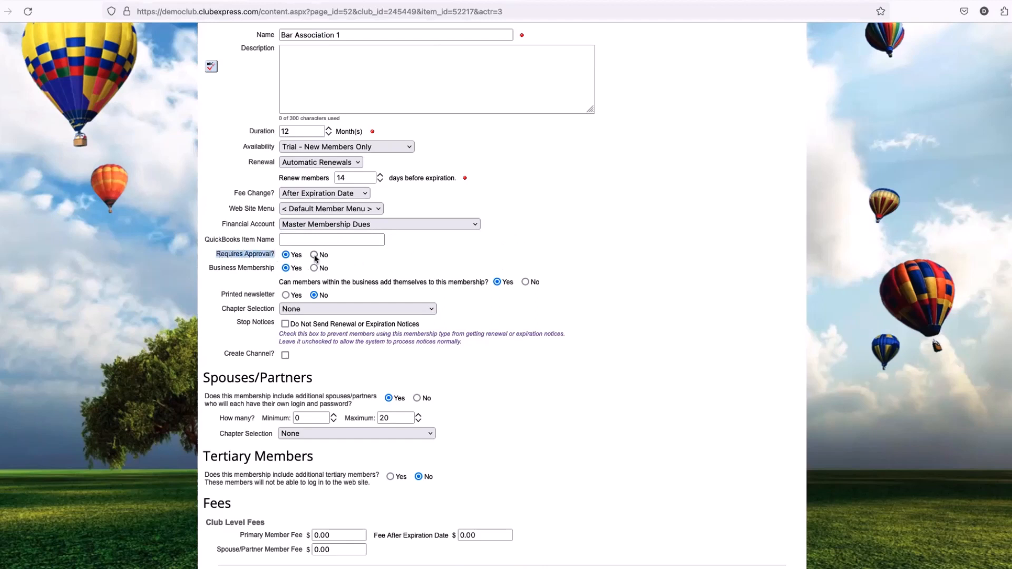
click(256, 255)
click(314, 255)
scroll(289, 350, up, 1)
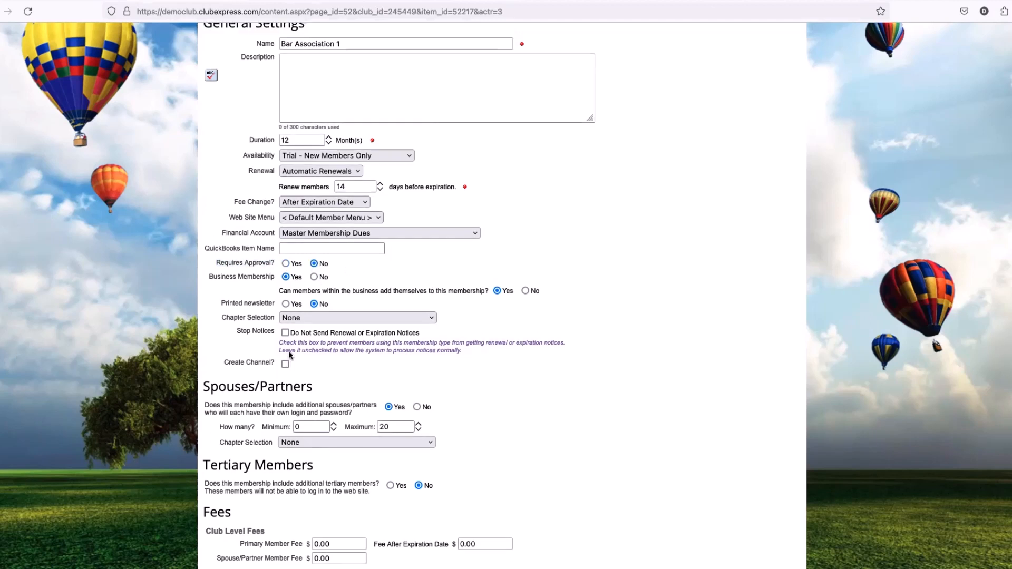
scroll(274, 310, up, 1)
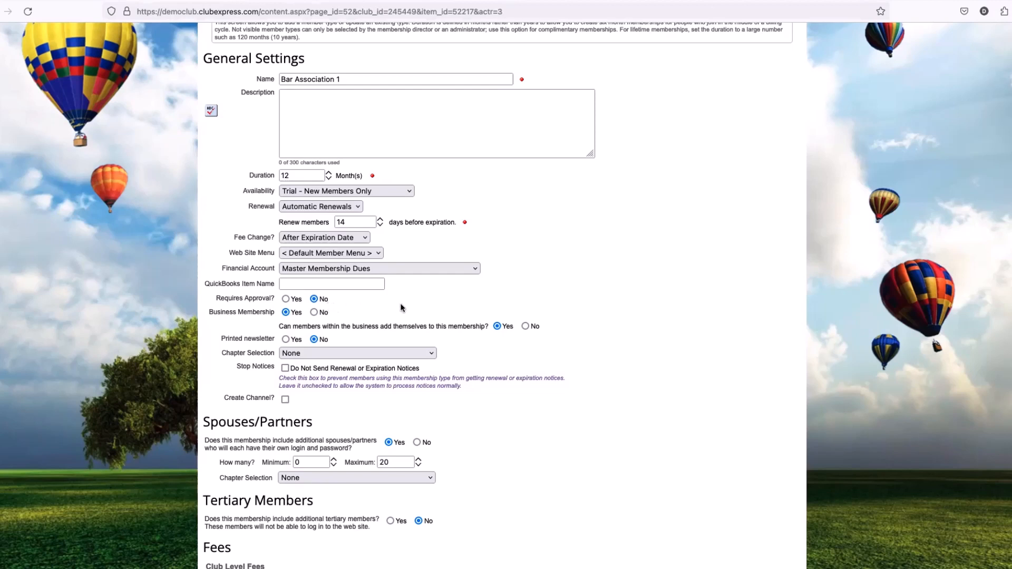
drag(213, 298, 274, 301)
click(285, 299)
click(386, 302)
scroll(326, 206, up, 1)
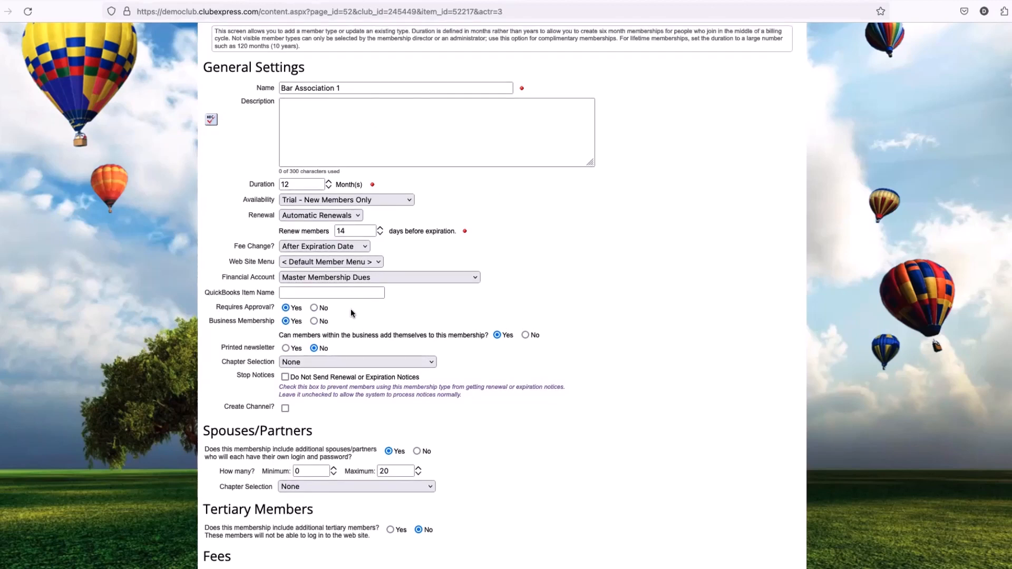
scroll(354, 314, up, 1)
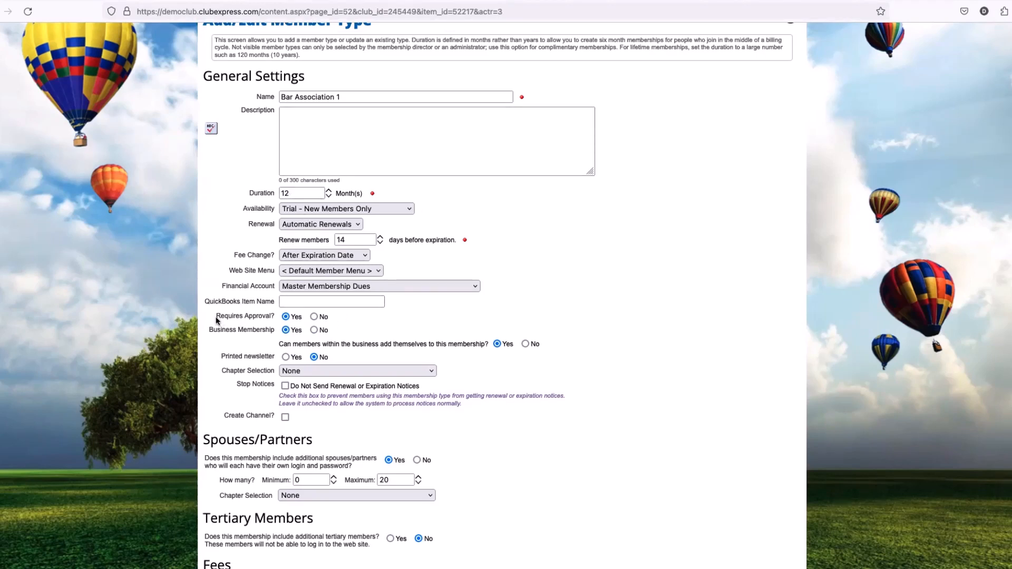
drag(215, 317, 269, 318)
drag(215, 316, 275, 317)
click(272, 318)
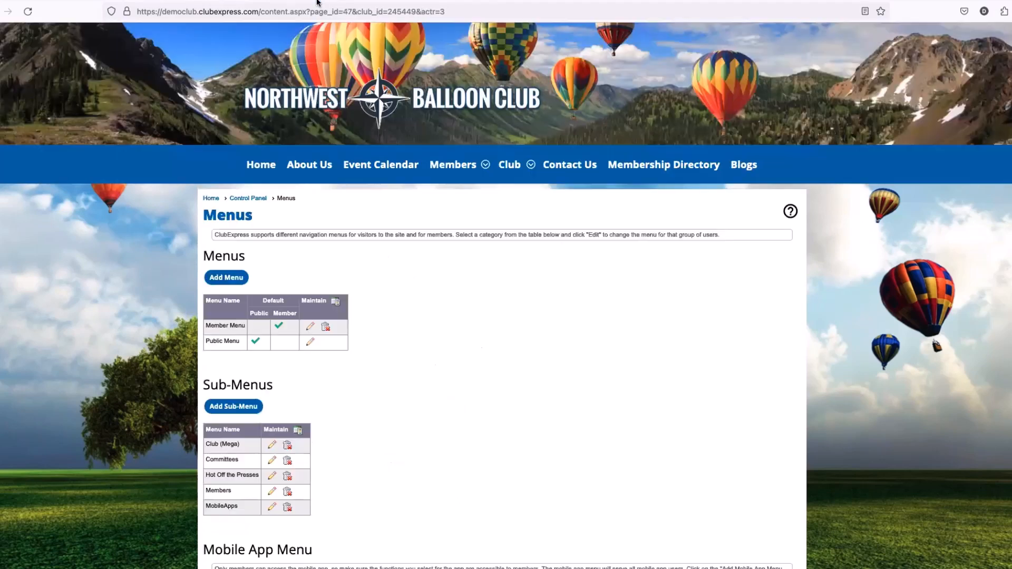
Open People Manager from the Control Panel's People functions and reset its search filters
click(247, 199)
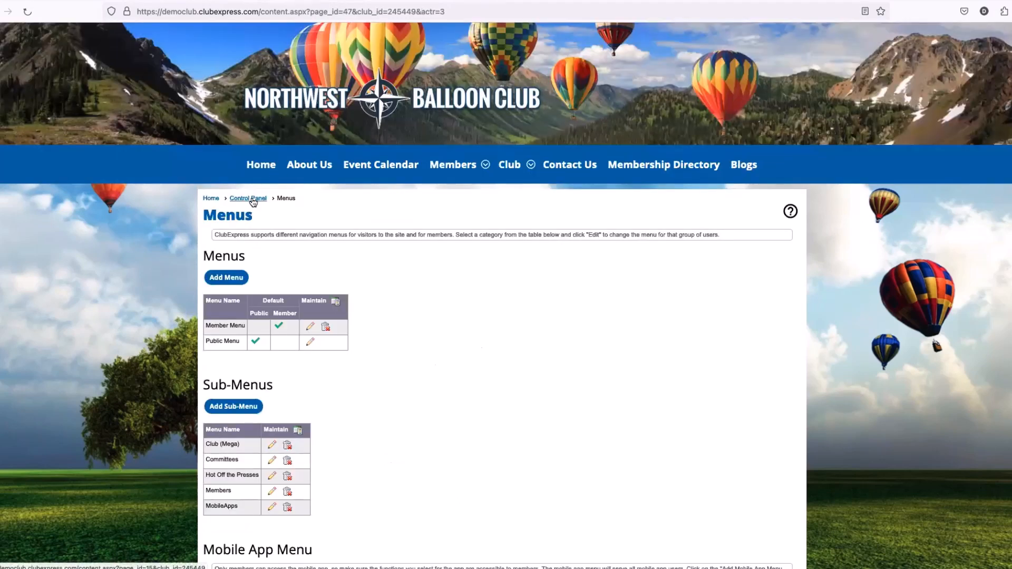
click(227, 238)
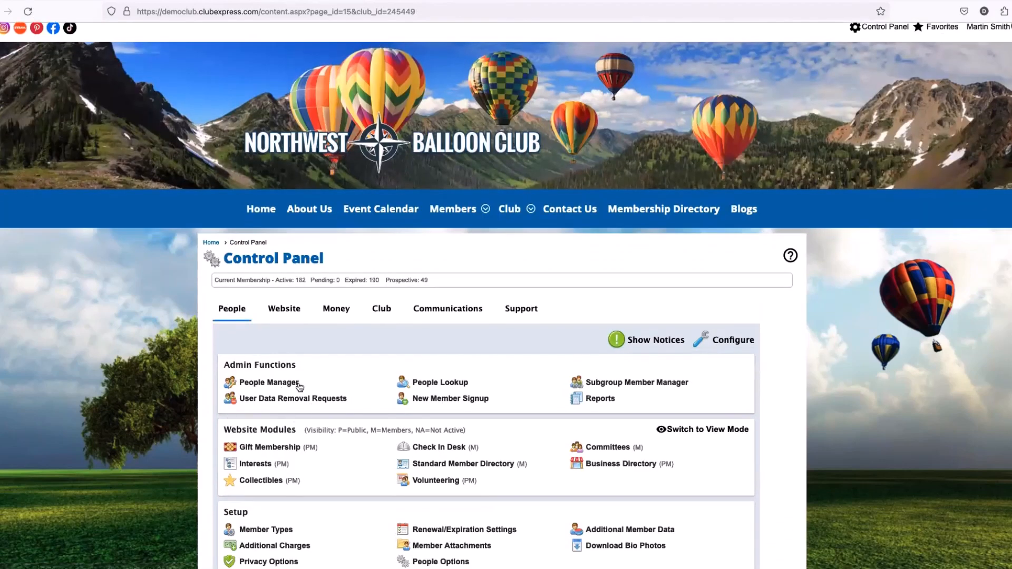
click(275, 386)
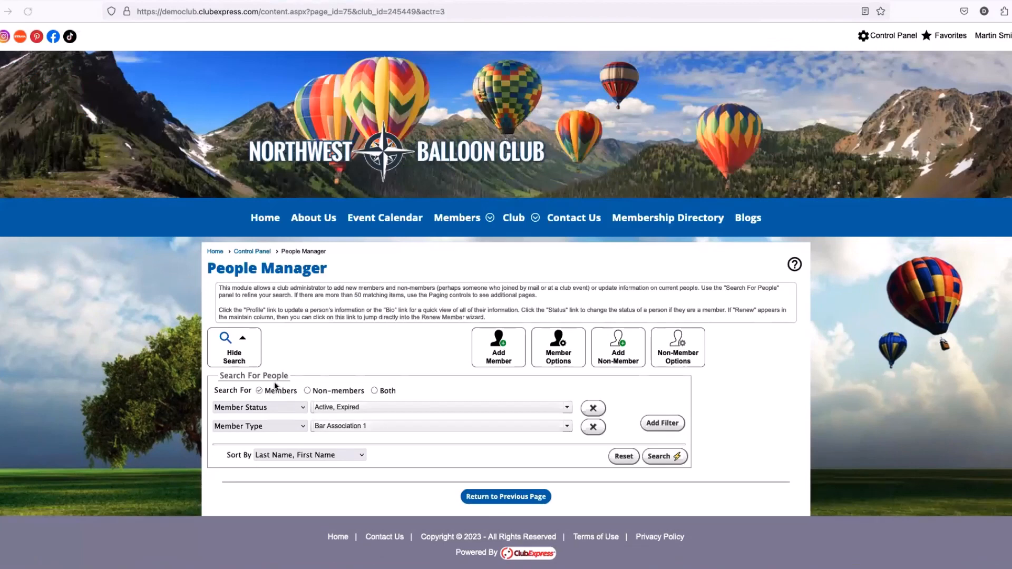
click(632, 459)
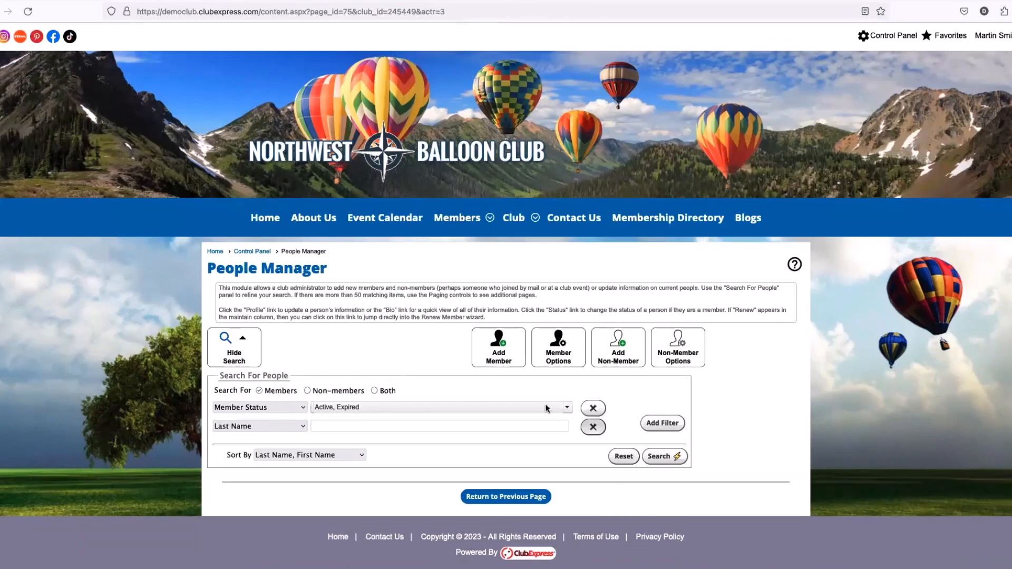
Filter Member Status to Prospective only and search, listing 49 people, then open the first one's status options
click(339, 409)
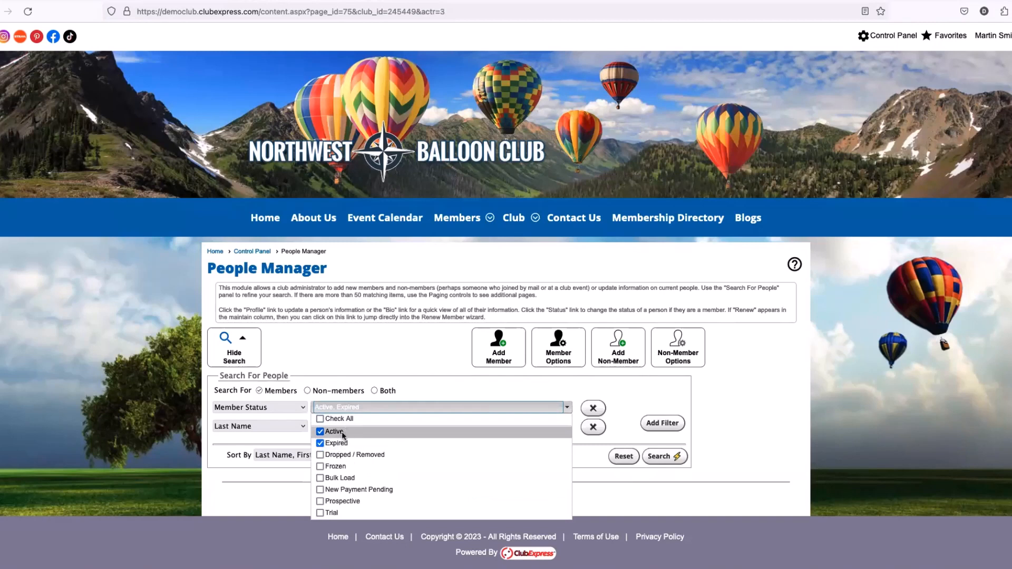
click(338, 444)
click(333, 432)
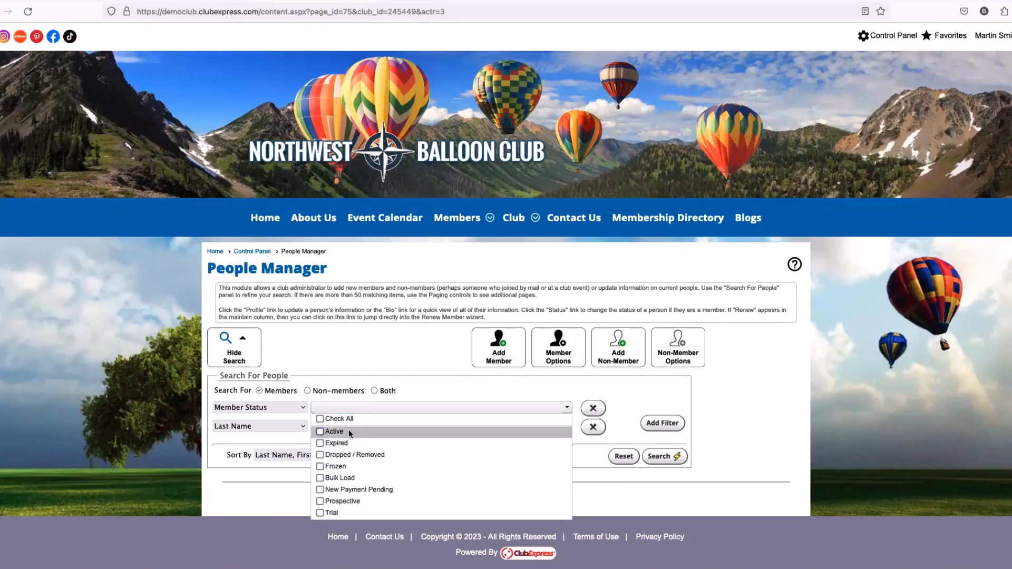
click(320, 502)
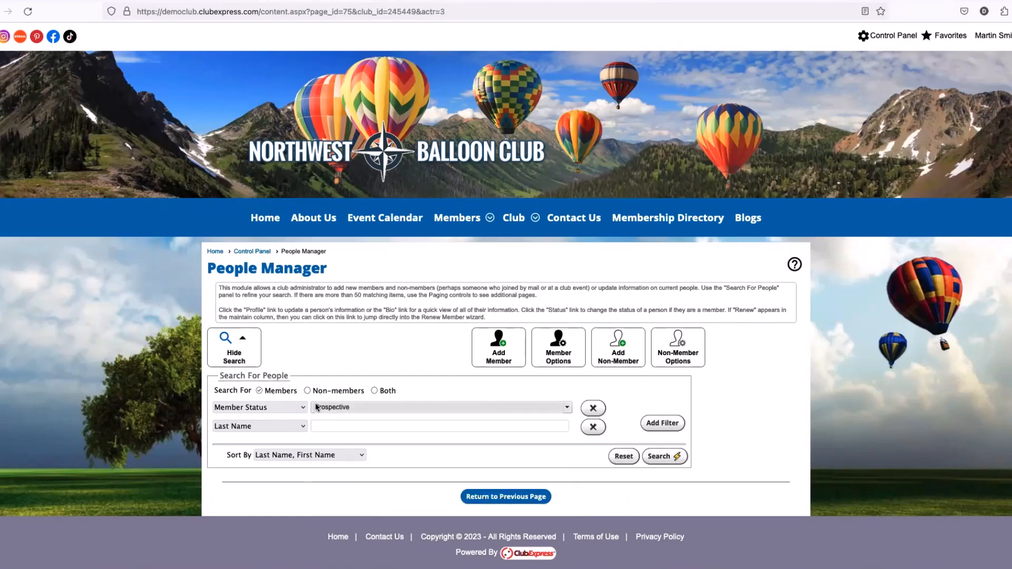
click(664, 456)
scroll(542, 389, down, 1)
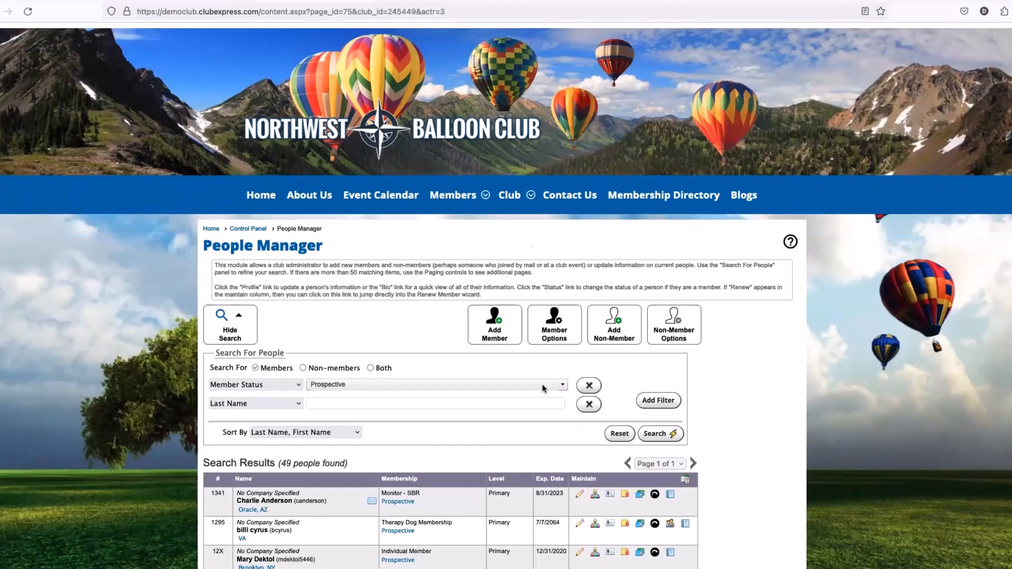
scroll(542, 384, down, 3)
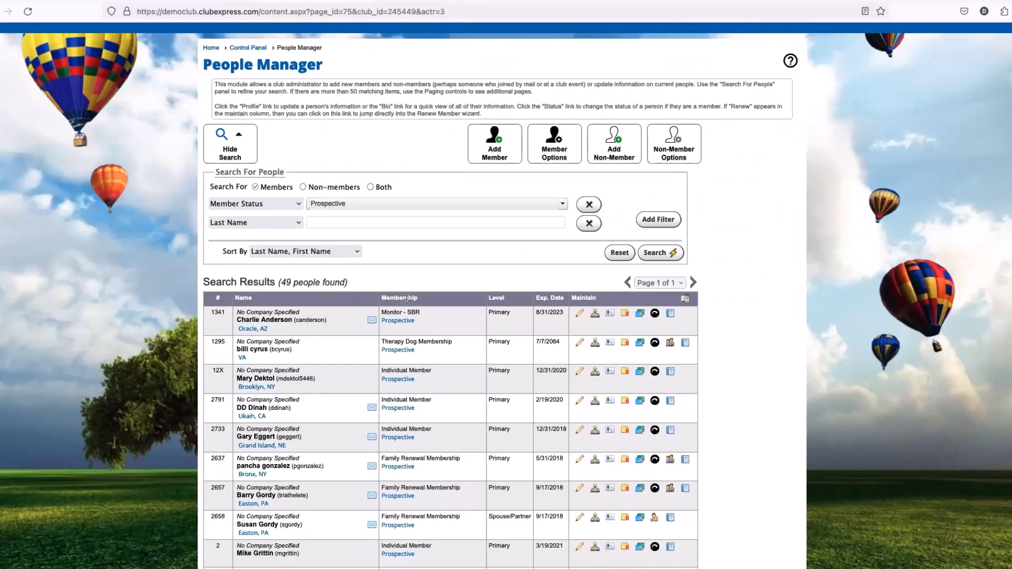
click(392, 322)
click(433, 220)
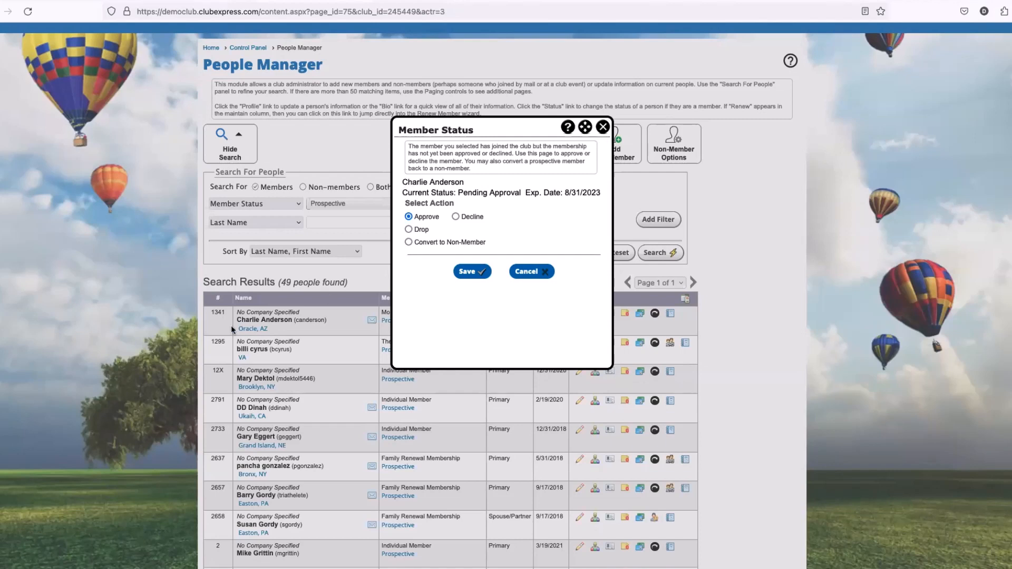
click(456, 217)
double_click(461, 217)
click(409, 229)
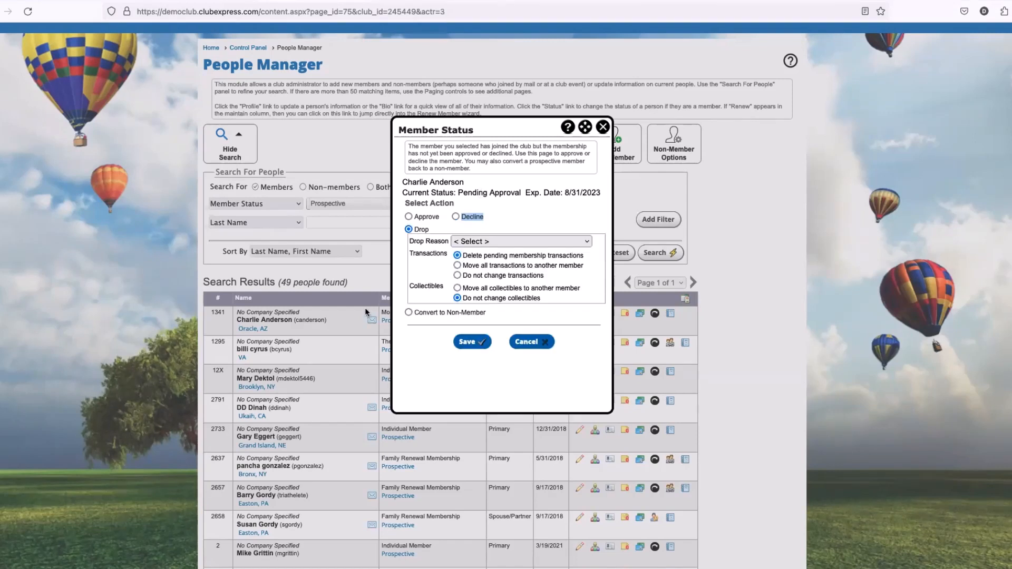
click(481, 242)
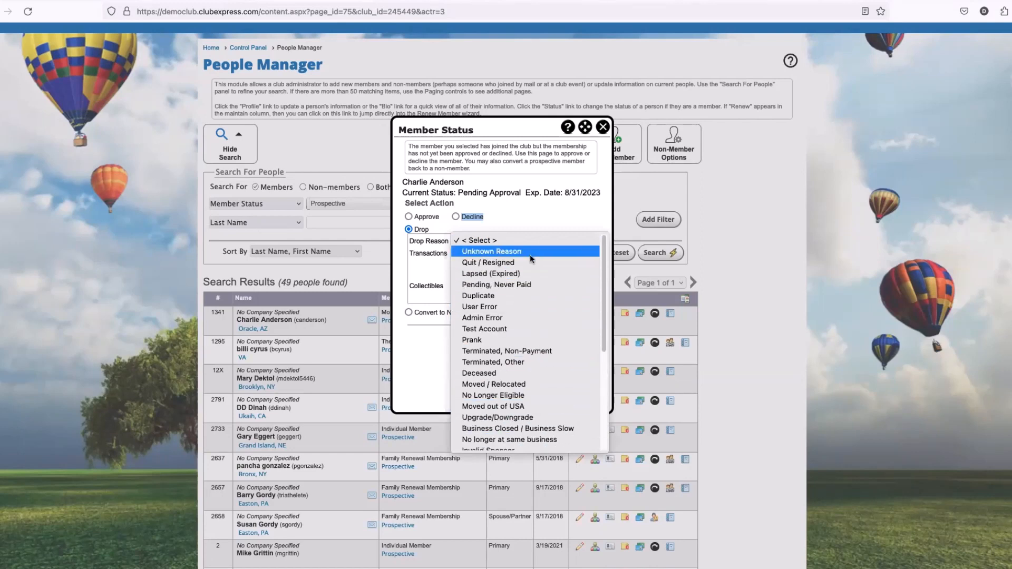
click(556, 205)
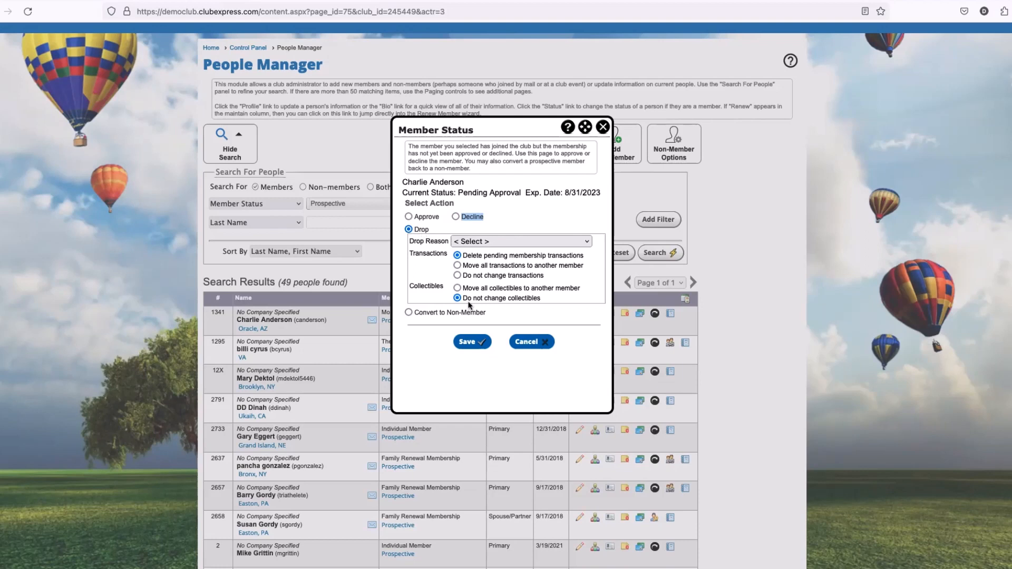
click(409, 313)
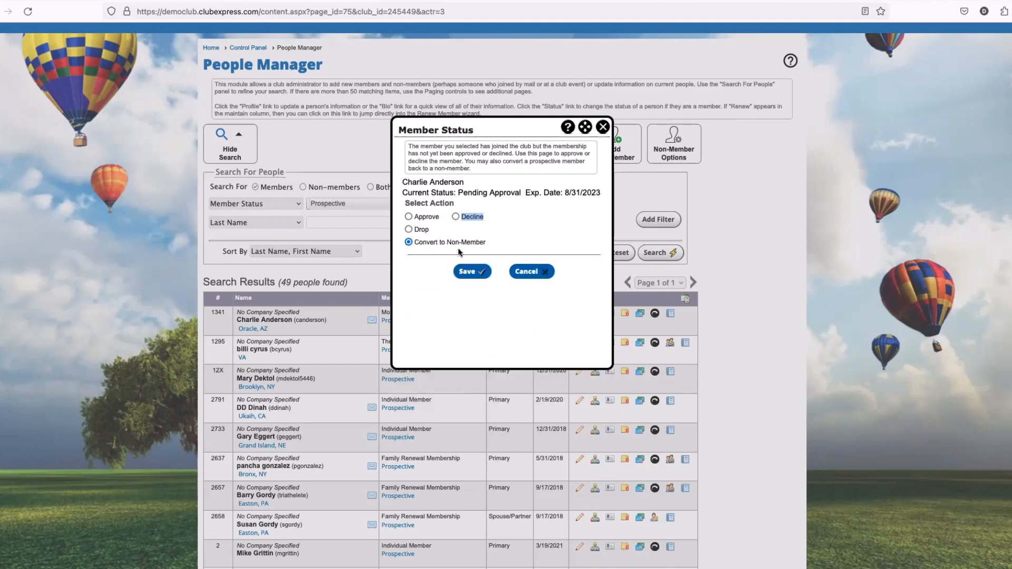
click(515, 230)
click(555, 271)
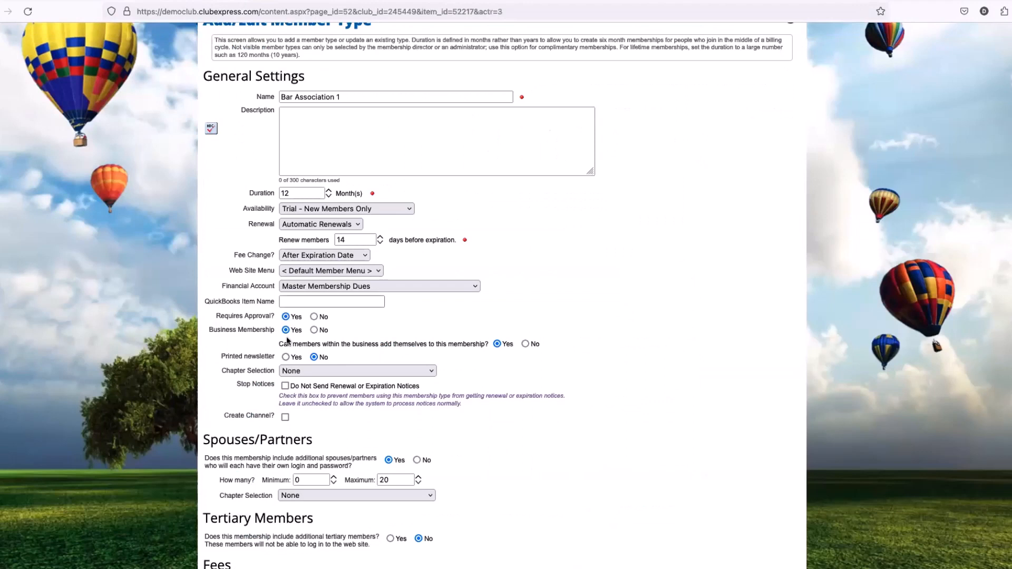
Set Business Membership to No on the Bar Association 1 member type, leaving Requires Approval on
drag(215, 316, 269, 315)
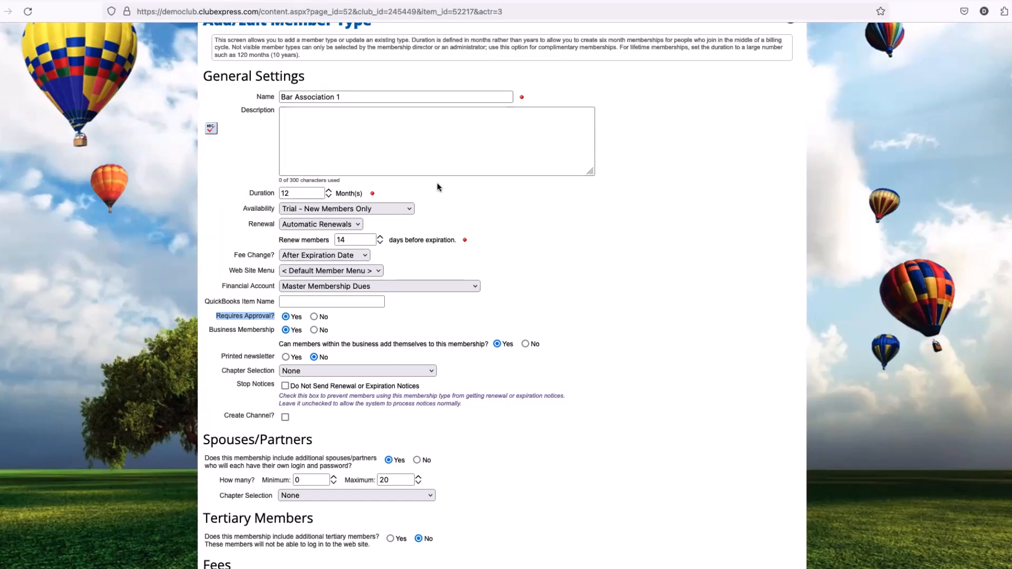
scroll(436, 235, down, 2)
scroll(433, 241, down, 3)
click(218, 262)
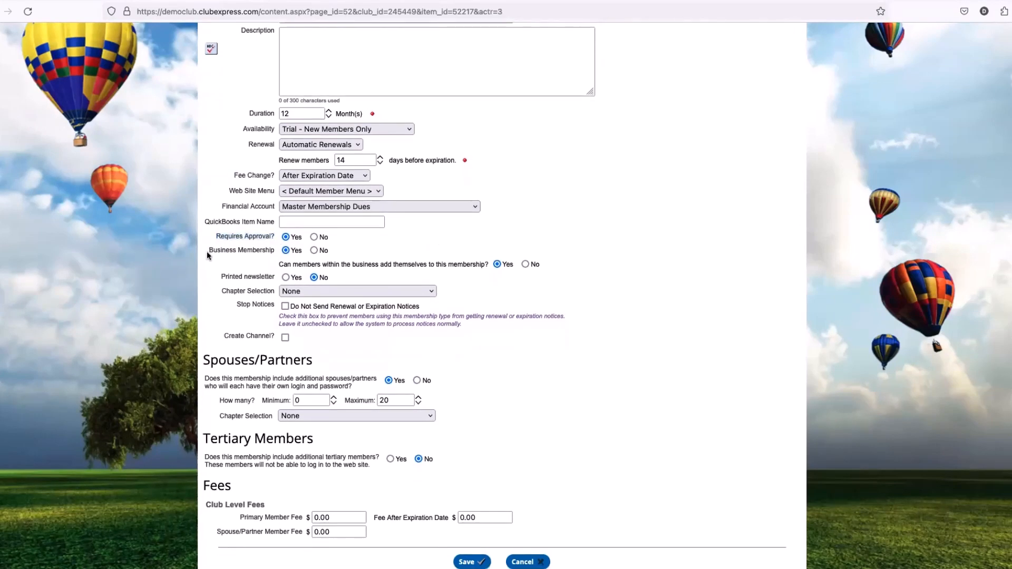
drag(210, 253, 275, 254)
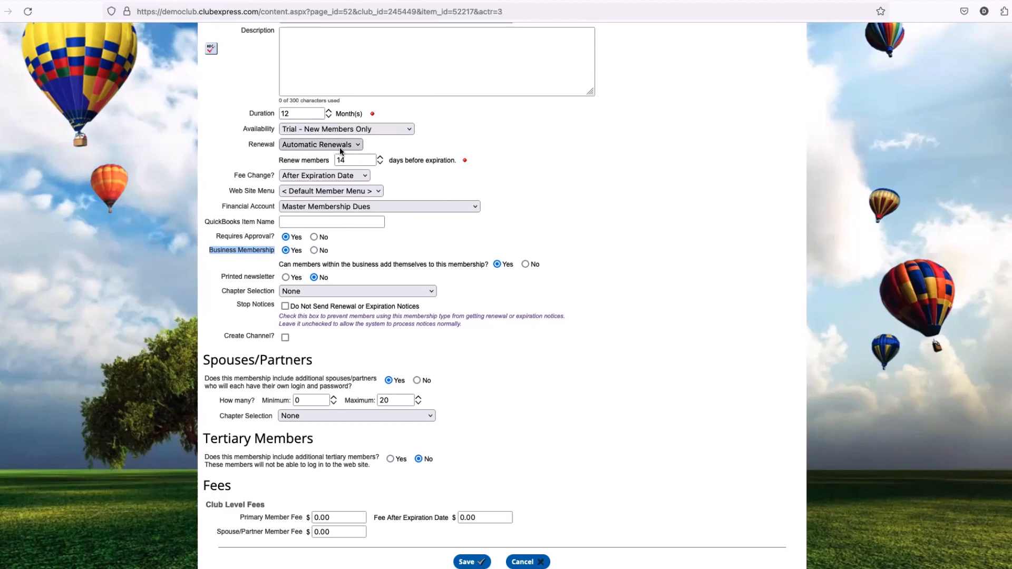
click(226, 258)
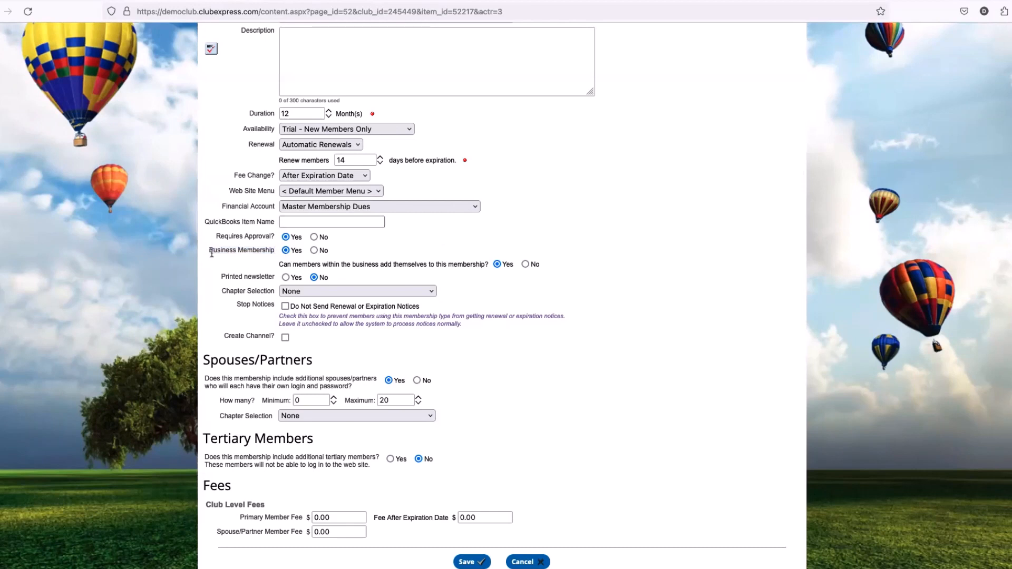
drag(213, 251, 273, 257)
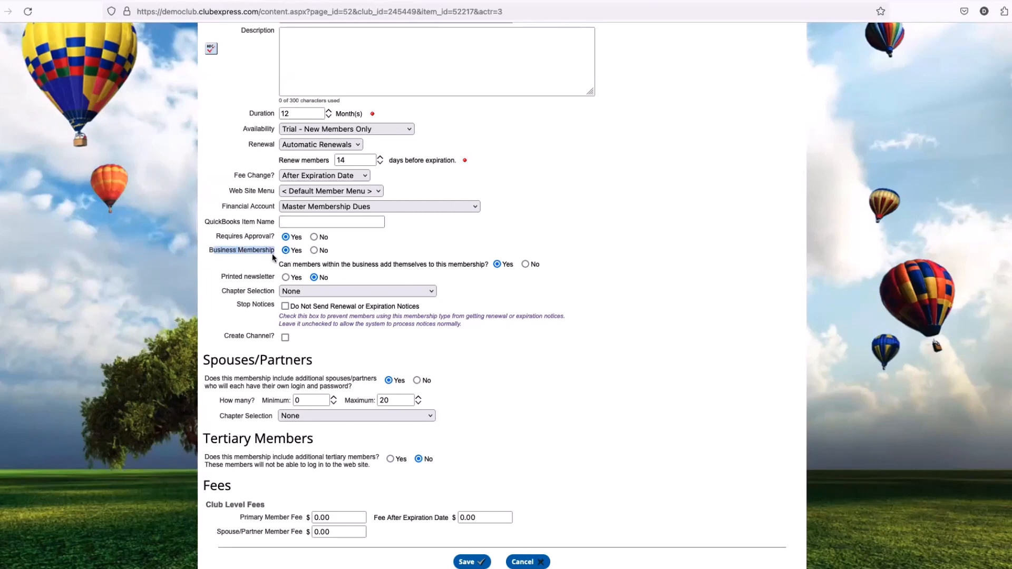
click(314, 250)
click(363, 244)
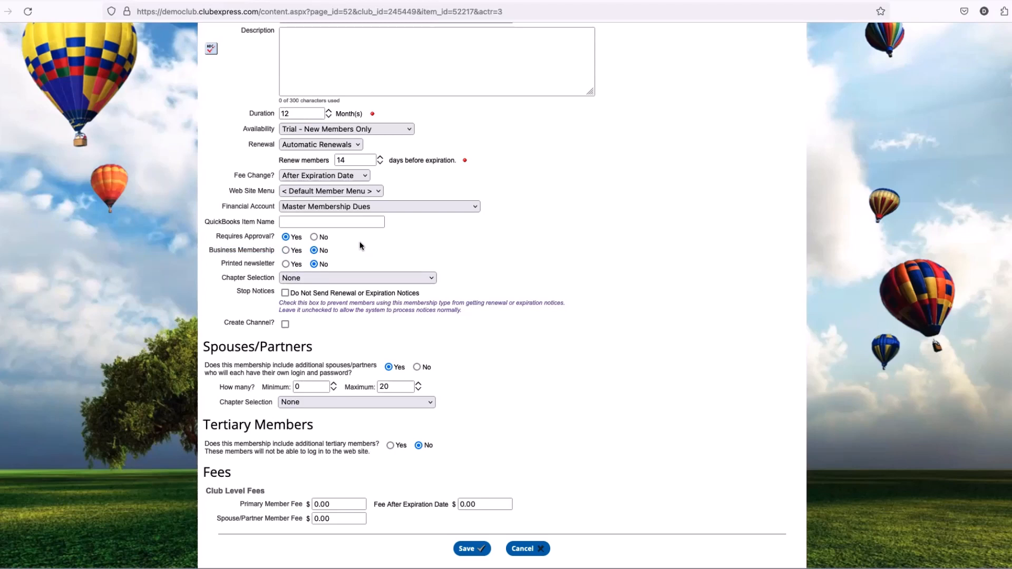
Turn Business Membership back to Yes and answer No to business members adding themselves
click(286, 252)
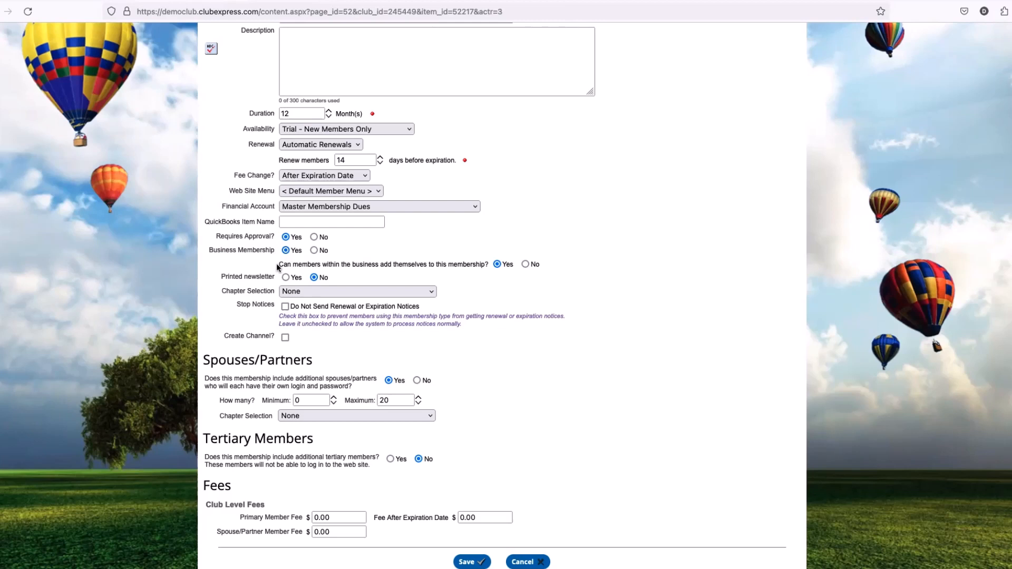
drag(276, 263, 485, 266)
click(485, 266)
click(526, 265)
drag(230, 251, 272, 256)
click(214, 259)
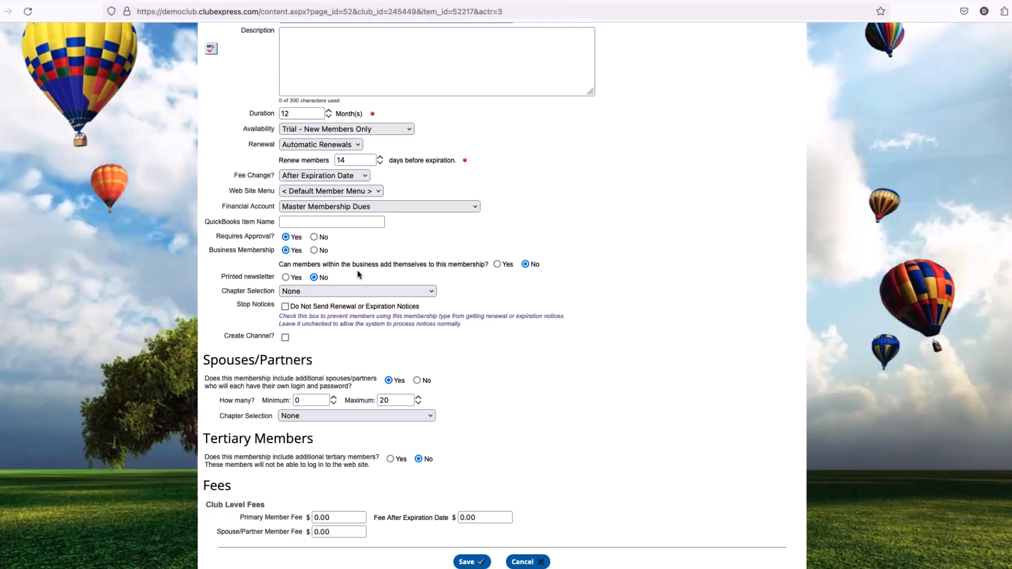
Answer Yes to 'Can members within the business add themselves to this membership?'
click(498, 265)
drag(200, 249, 263, 257)
drag(211, 252, 276, 255)
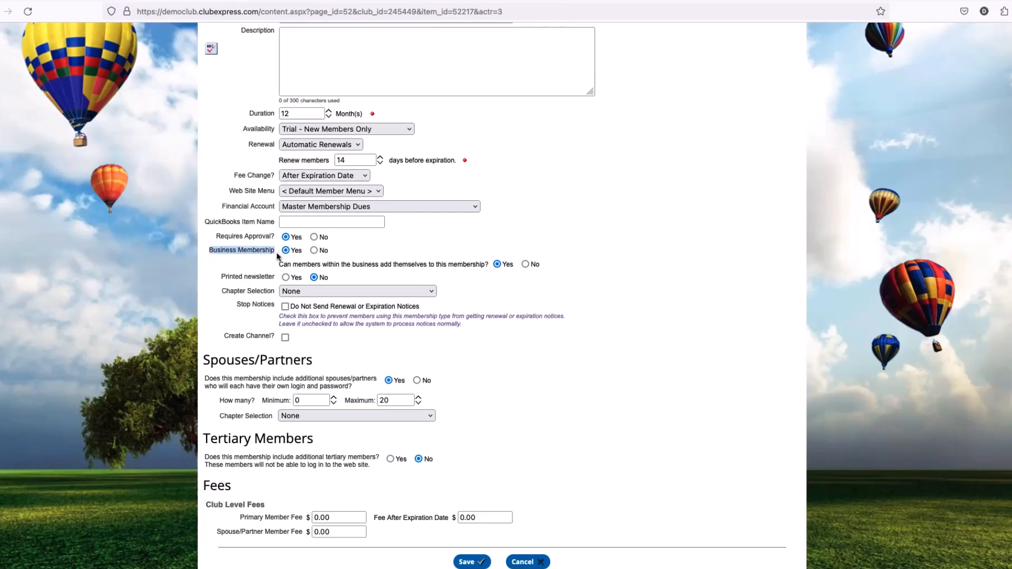
click(236, 267)
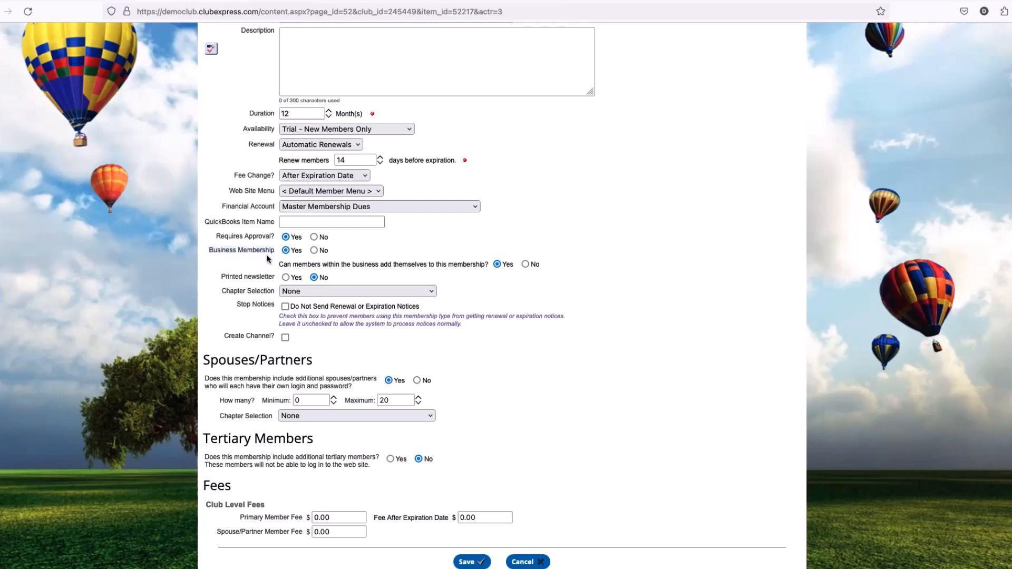
drag(275, 254, 243, 252)
click(217, 249)
click(231, 260)
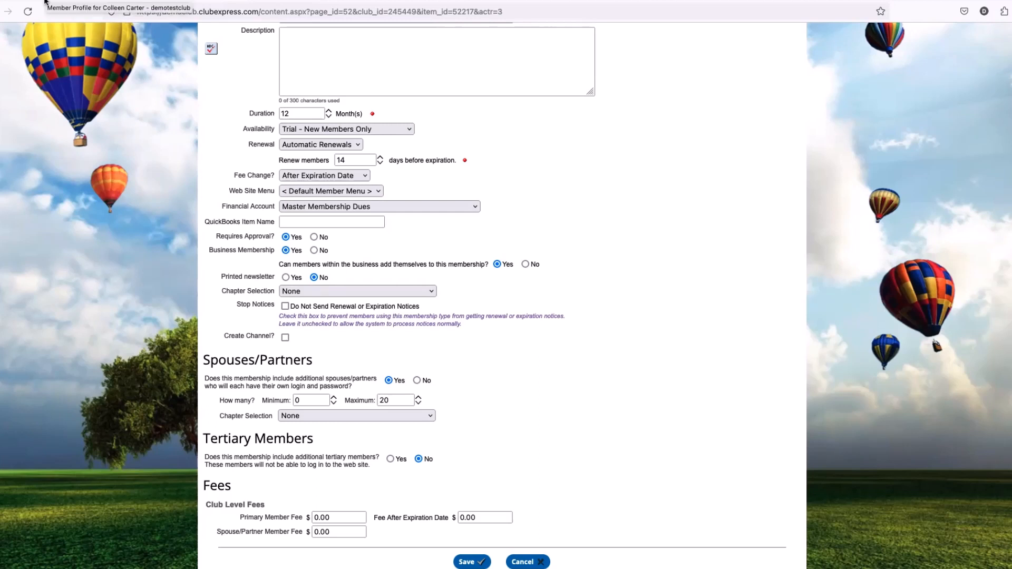
Switch to the Member Profile tab showing an Active Local Business membership
click(105, 1)
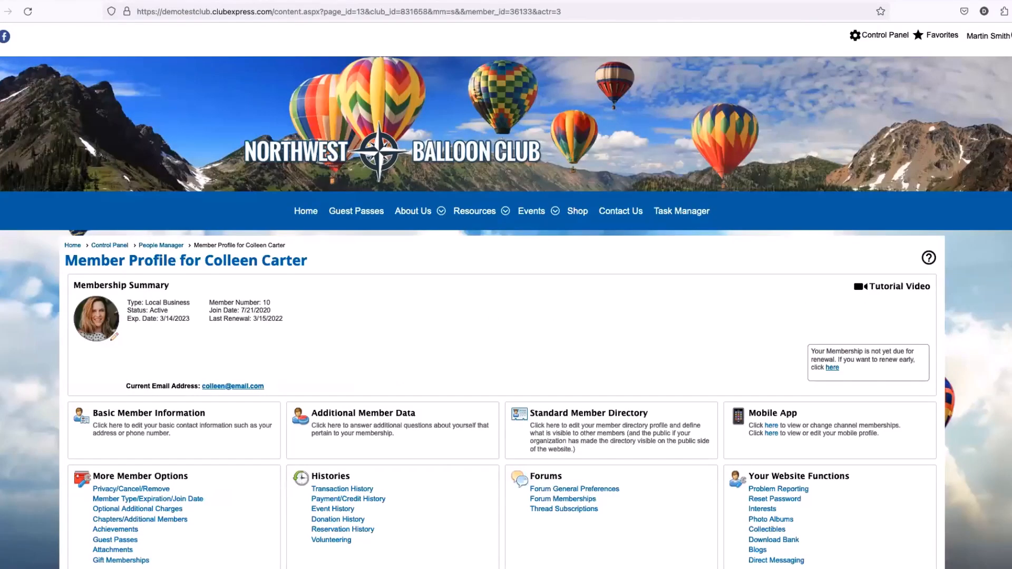
scroll(203, 129, down, 3)
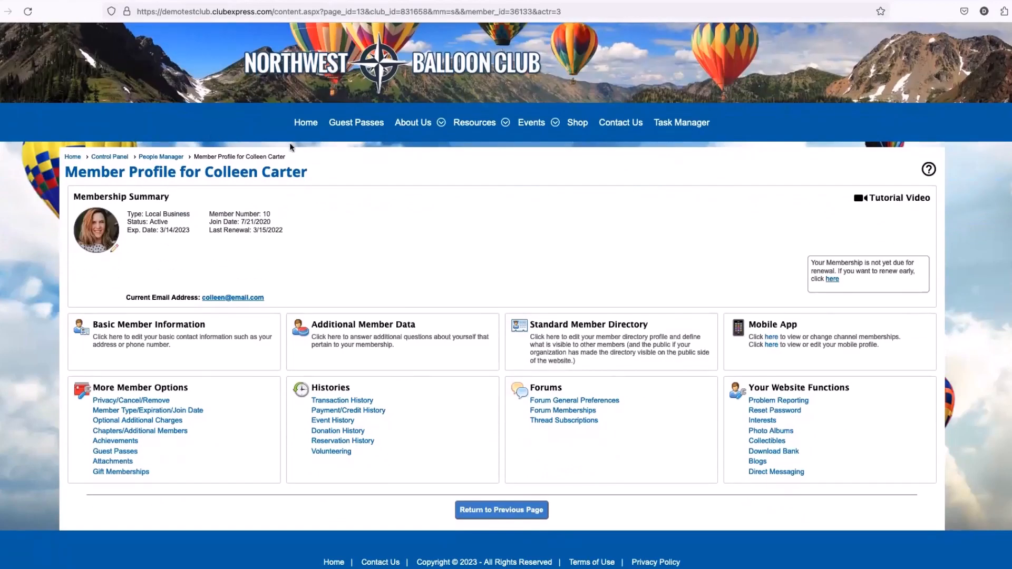
drag(67, 172, 289, 180)
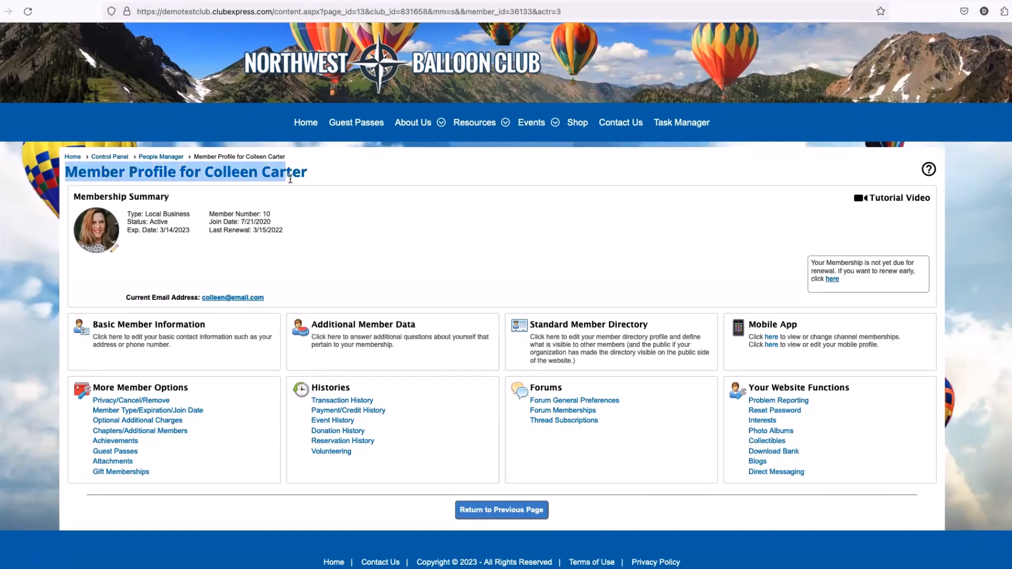
click(291, 178)
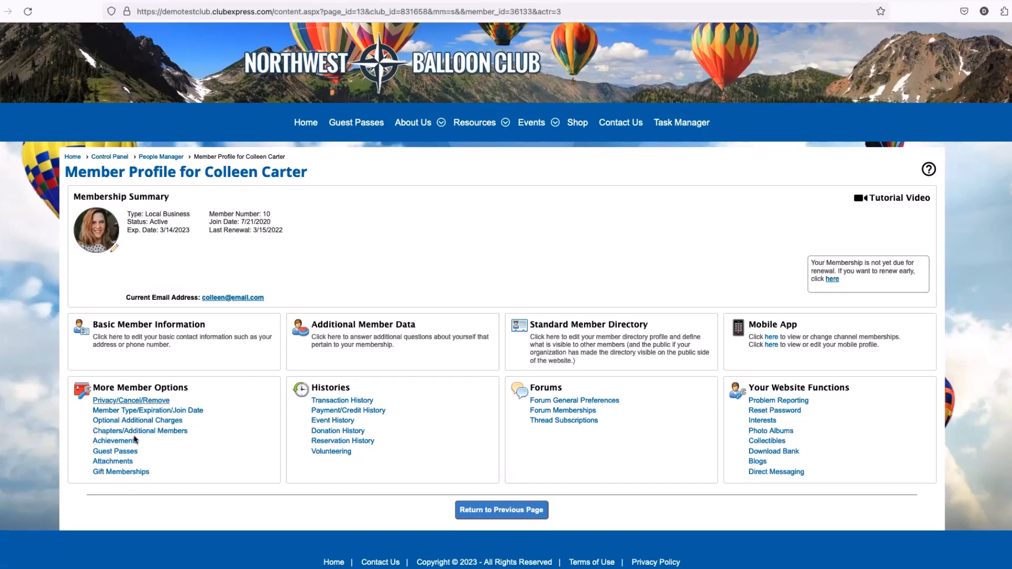
Open the member's Chapters/Additional Members page and review the primary member row
click(162, 432)
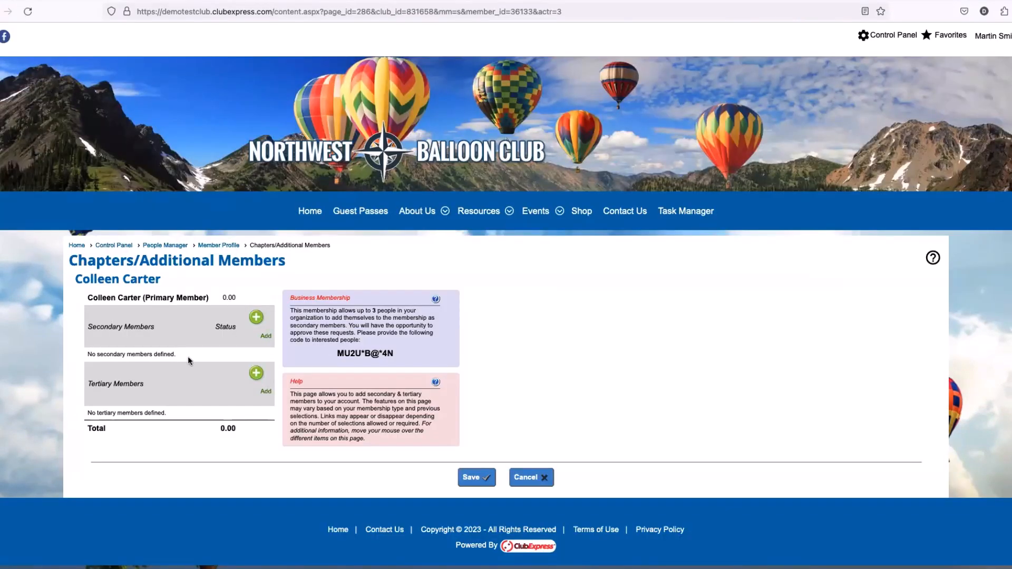
drag(86, 298, 132, 326)
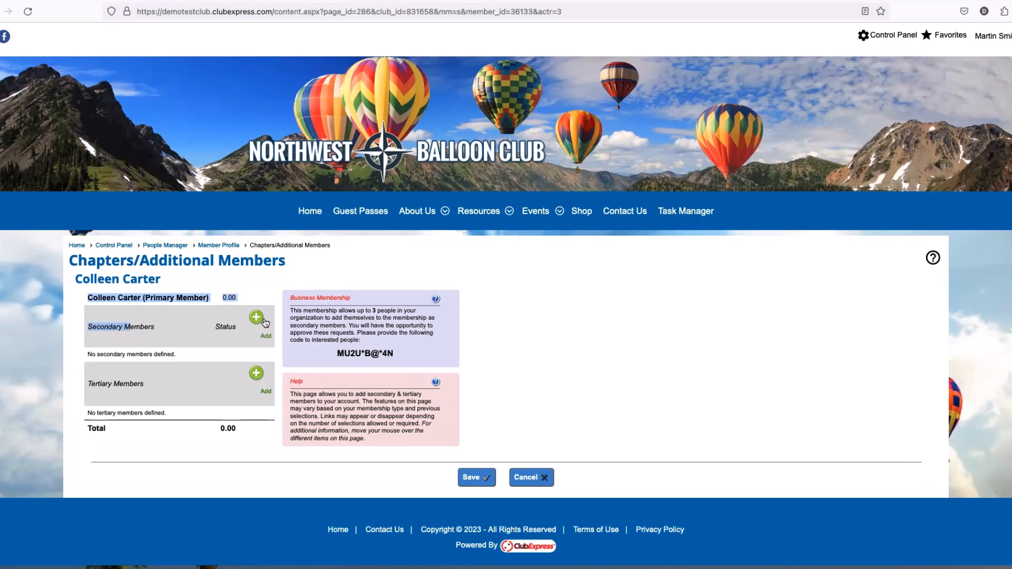
click(185, 342)
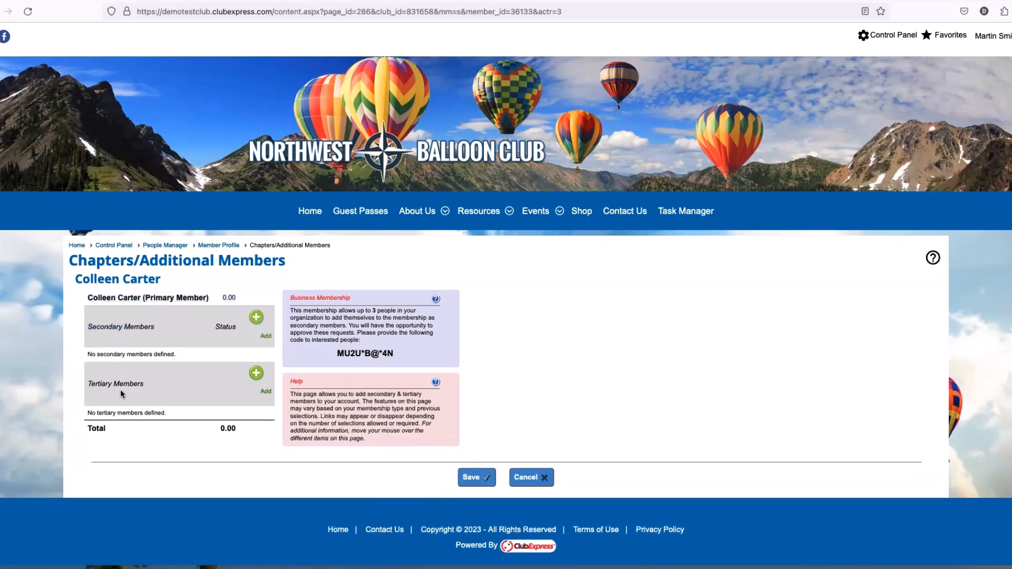
Review and select the business membership join code
mouse_move(138, 373)
drag(334, 355, 395, 355)
click(399, 355)
drag(336, 355, 397, 356)
click(381, 357)
triple_click(393, 354)
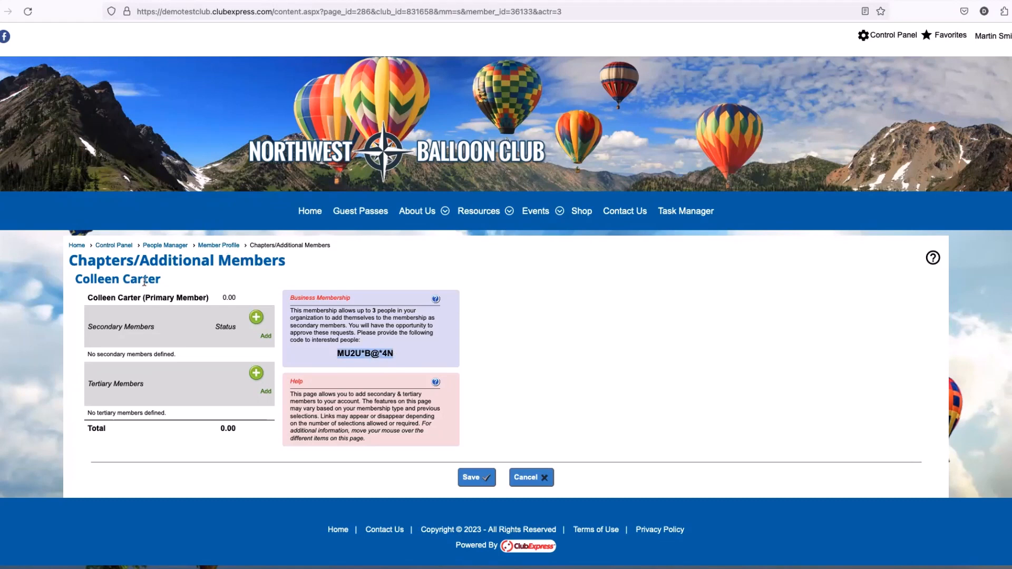
click(359, 357)
mouse_move(130, 349)
mouse_move(271, 337)
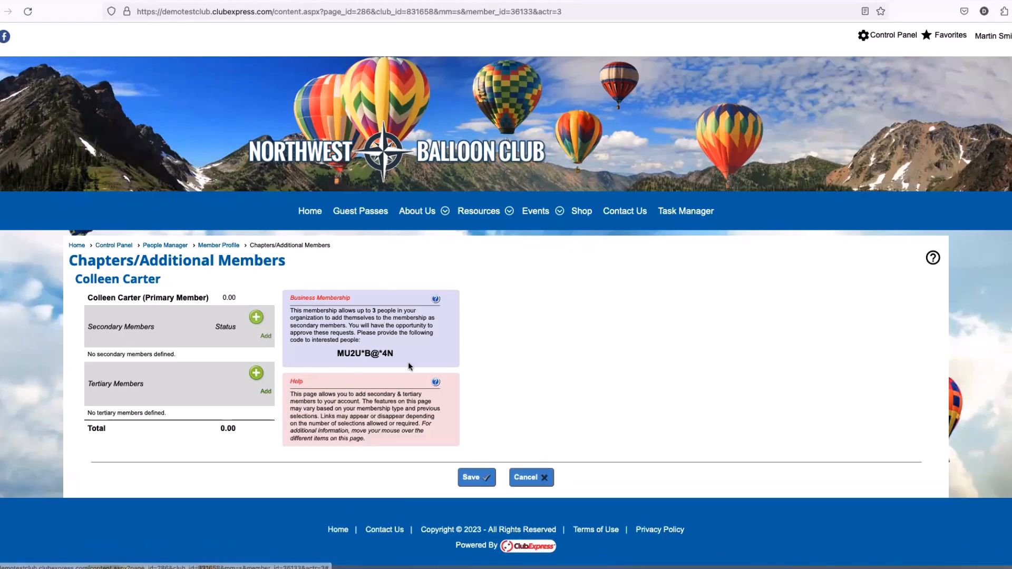
drag(335, 358, 409, 359)
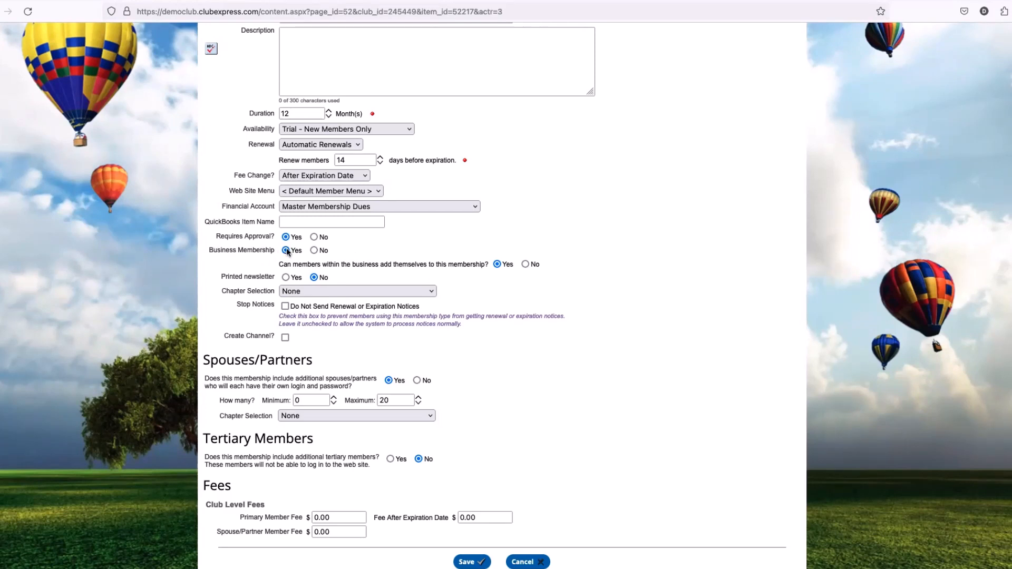
drag(203, 357, 327, 375)
click(333, 375)
drag(204, 442, 319, 444)
click(319, 444)
drag(205, 360, 314, 367)
click(319, 366)
scroll(271, 95, up, 1)
scroll(210, 164, up, 2)
scroll(209, 248, down, 4)
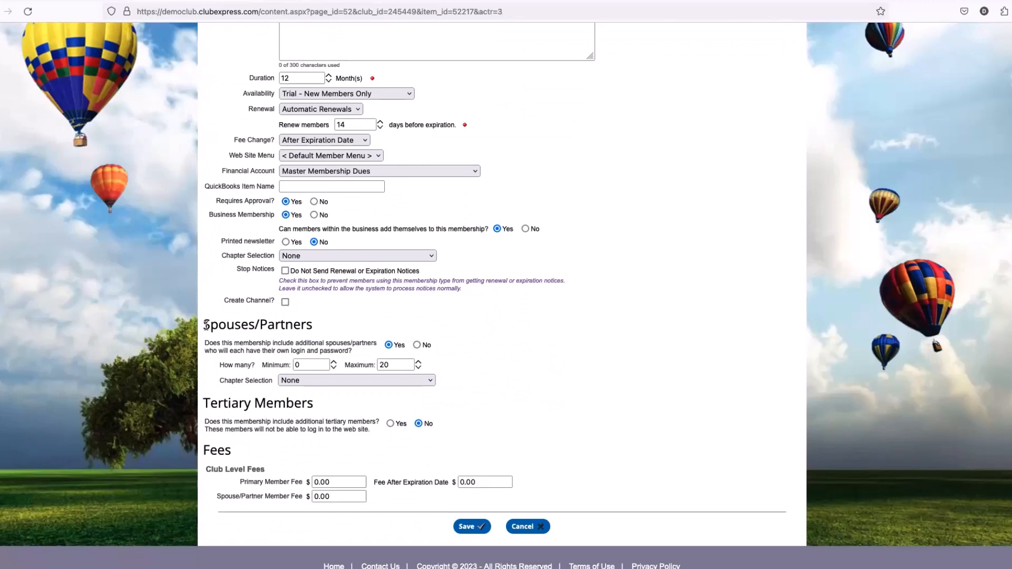
scroll(204, 331, up, 10)
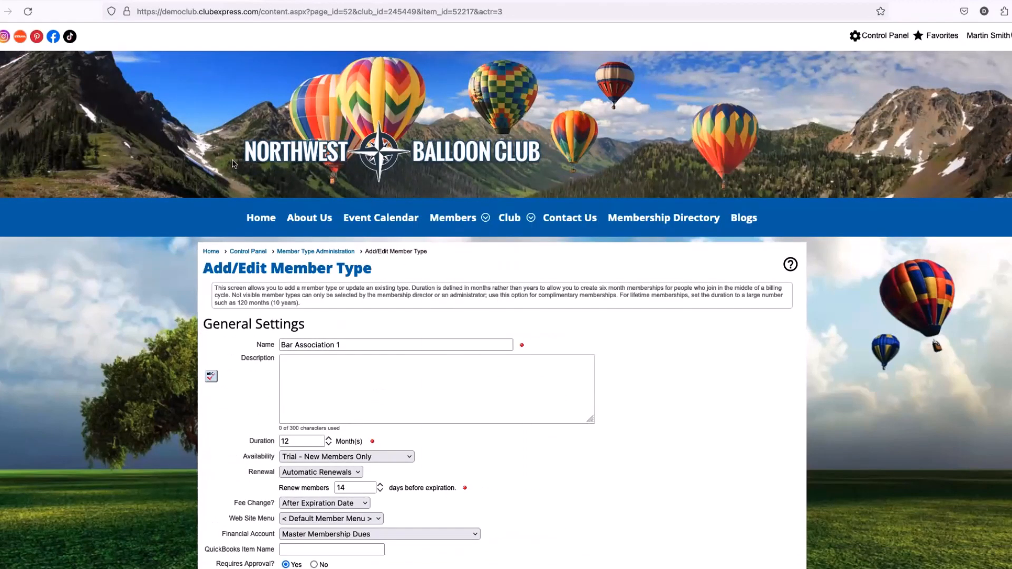
scroll(207, 168, down, 6)
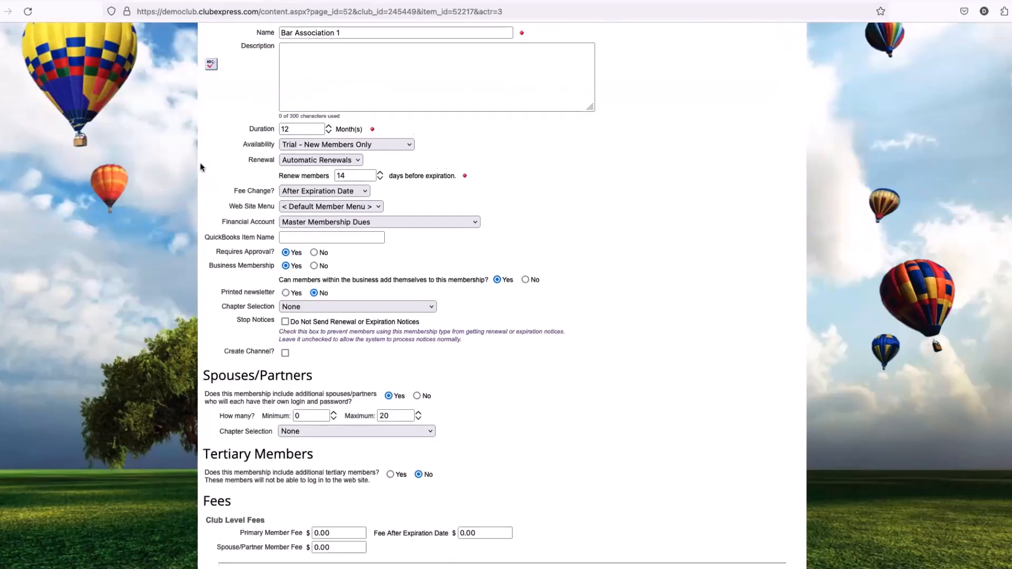
drag(202, 362, 327, 375)
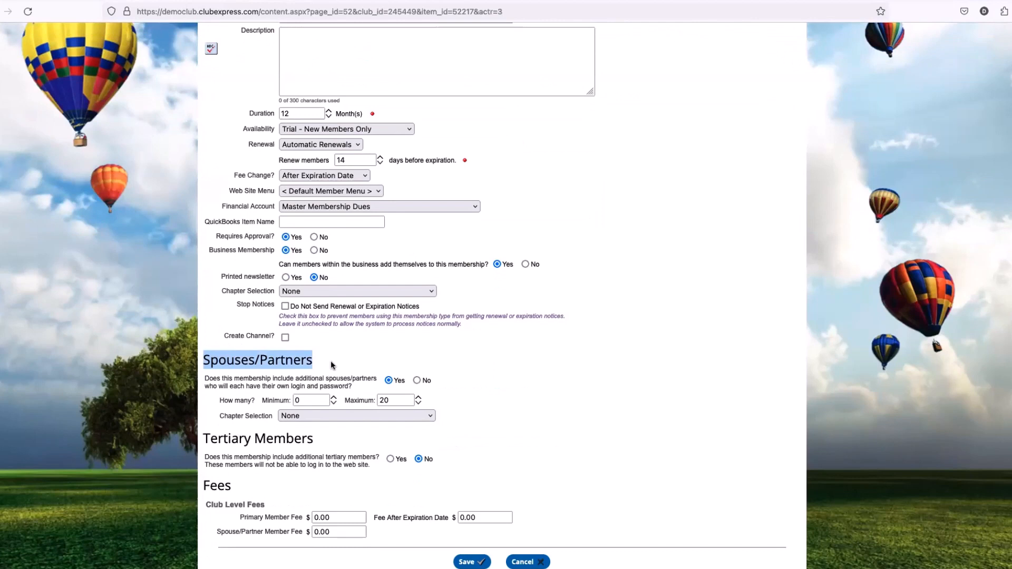
click(330, 360)
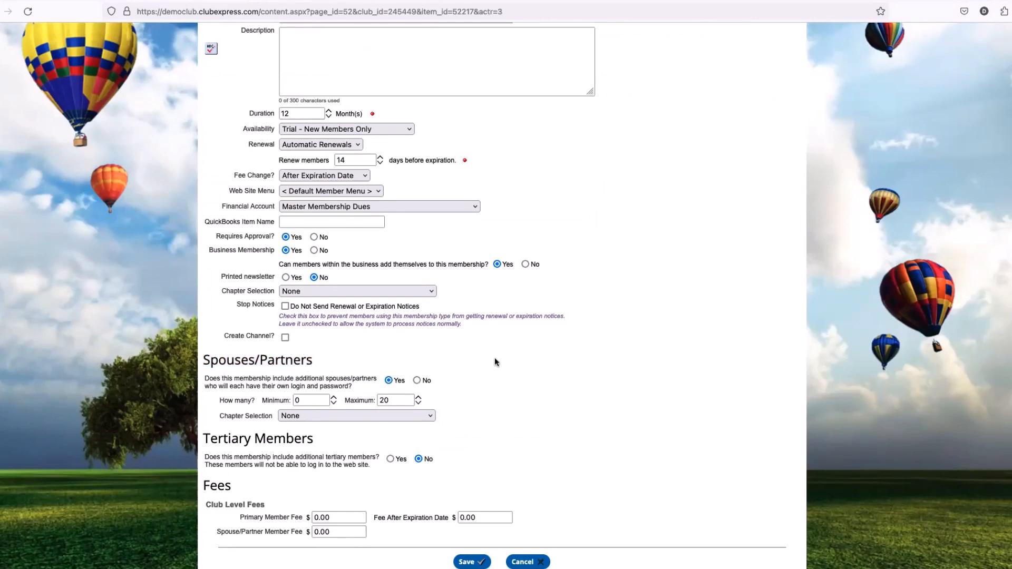
scroll(399, 201, up, 1)
scroll(399, 201, up, 1)
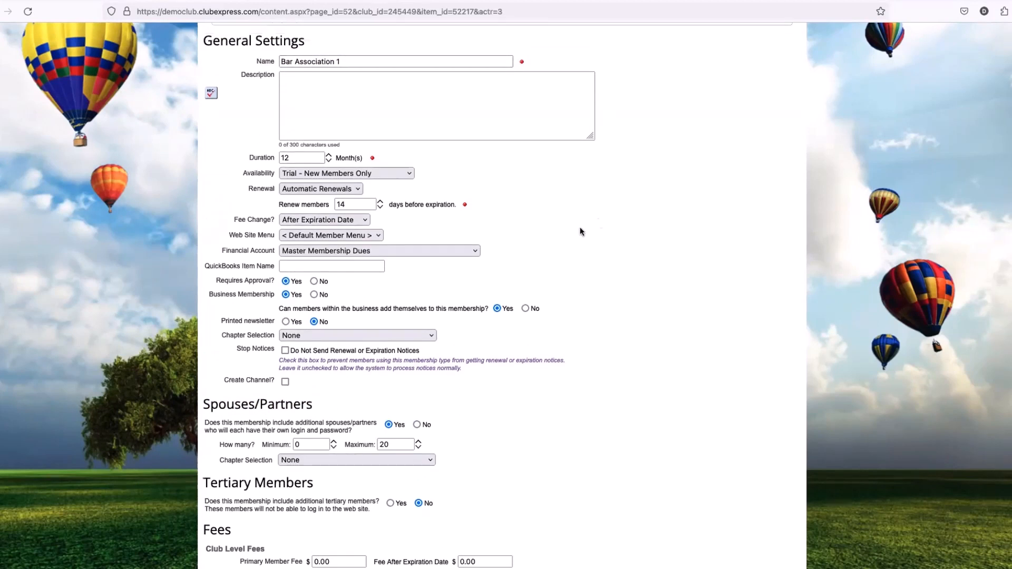
scroll(582, 232, down, 1)
drag(203, 387, 343, 388)
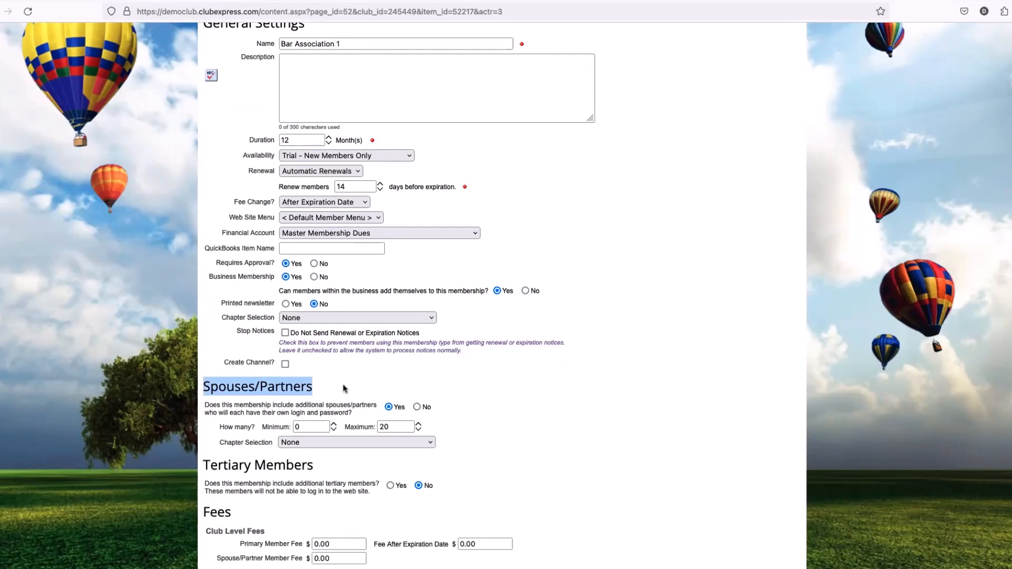
click(270, 402)
drag(206, 388, 304, 388)
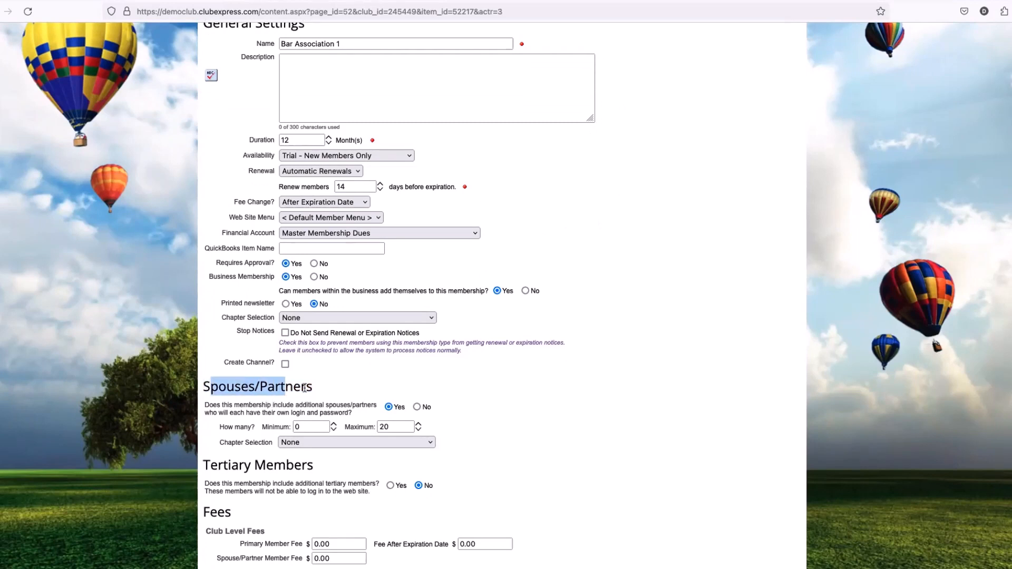
click(323, 389)
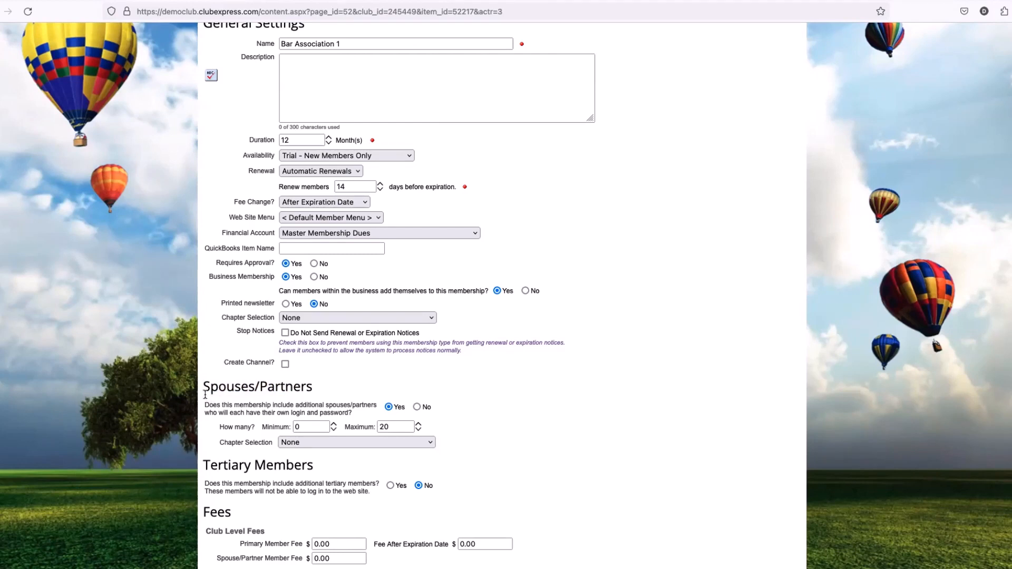
drag(238, 391, 313, 390)
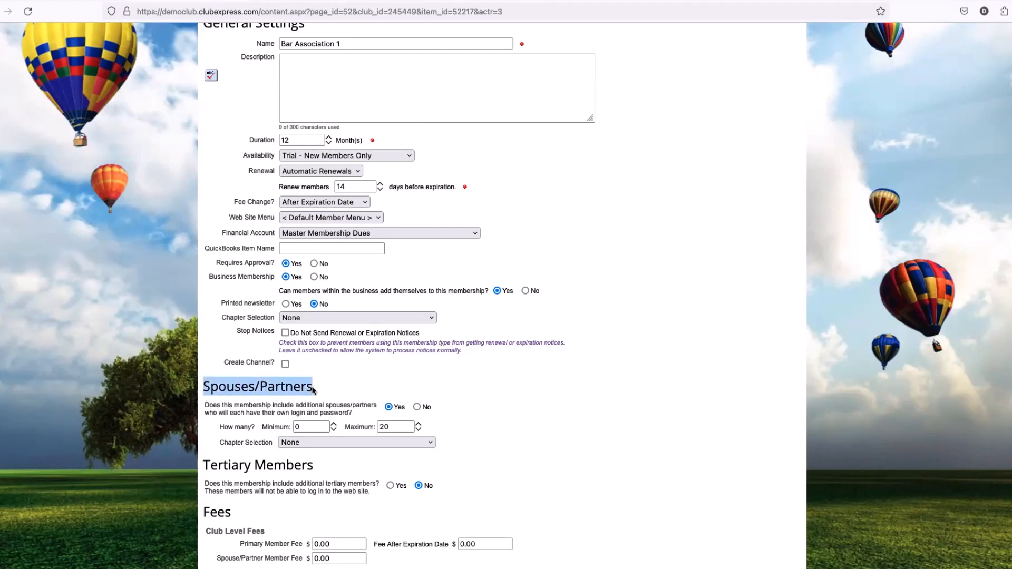
click(350, 385)
drag(204, 386, 328, 388)
scroll(339, 343, up, 3)
click(311, 131)
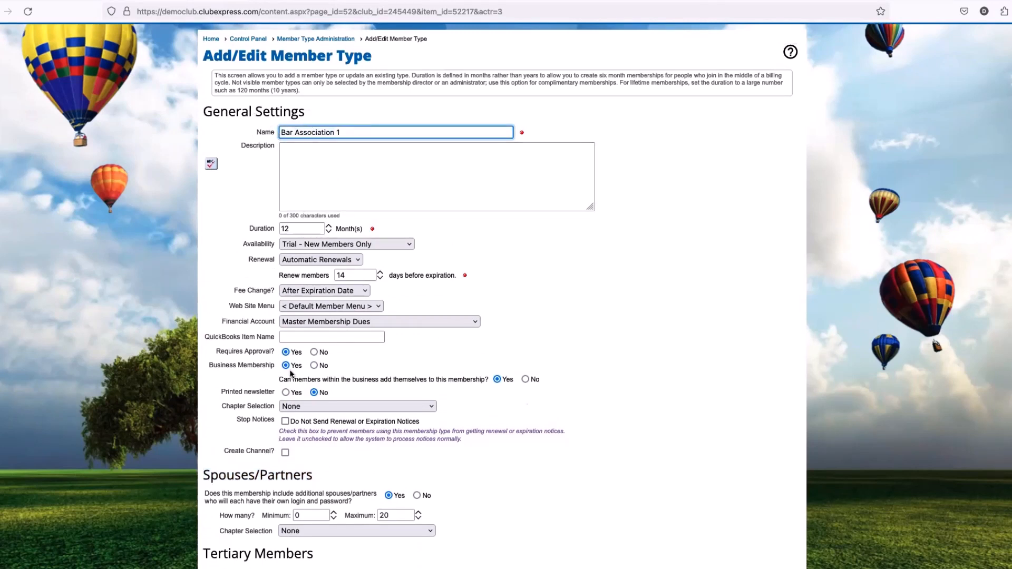
scroll(232, 434, down, 2)
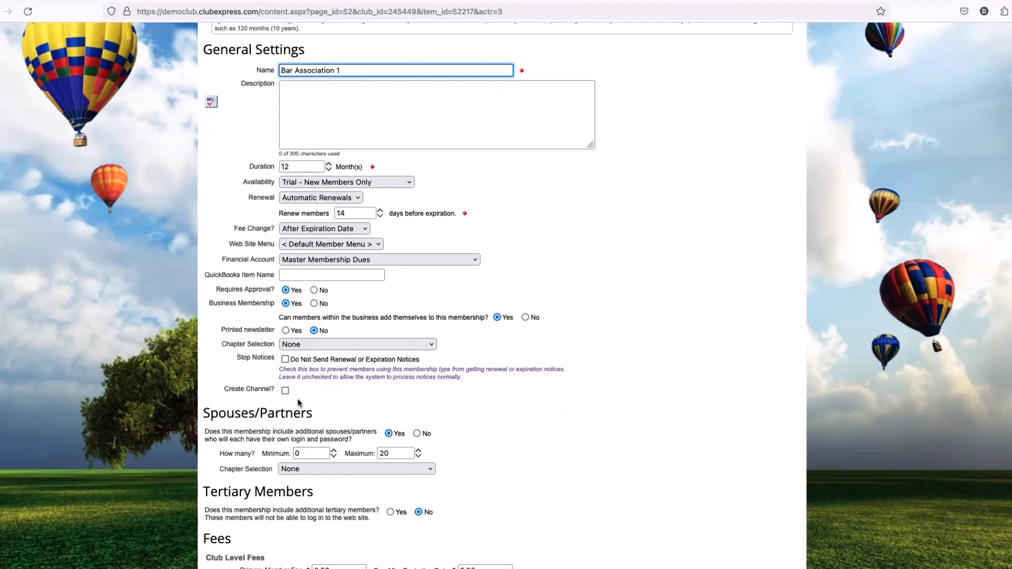
scroll(354, 434, up, 1)
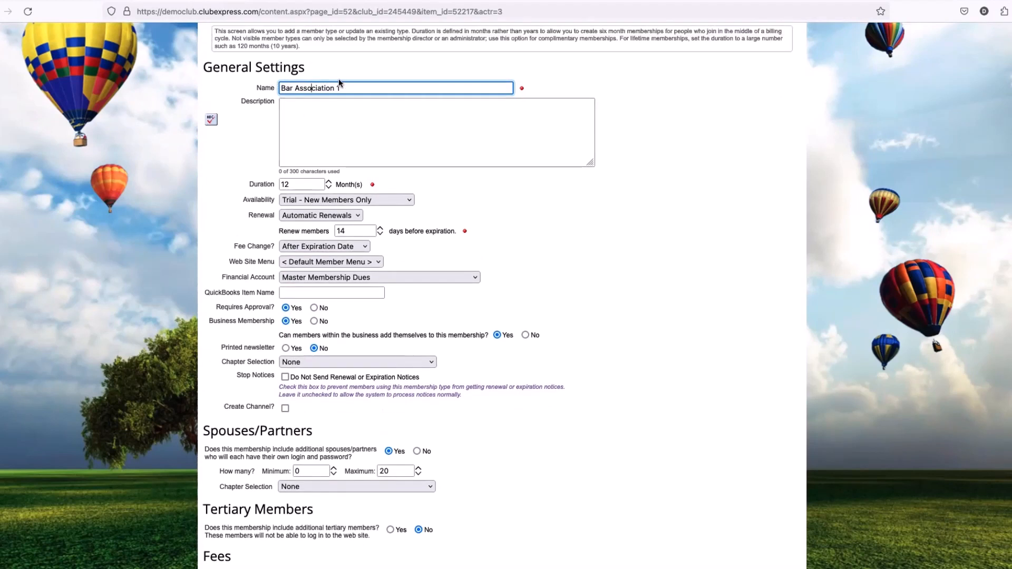
scroll(273, 153, down, 3)
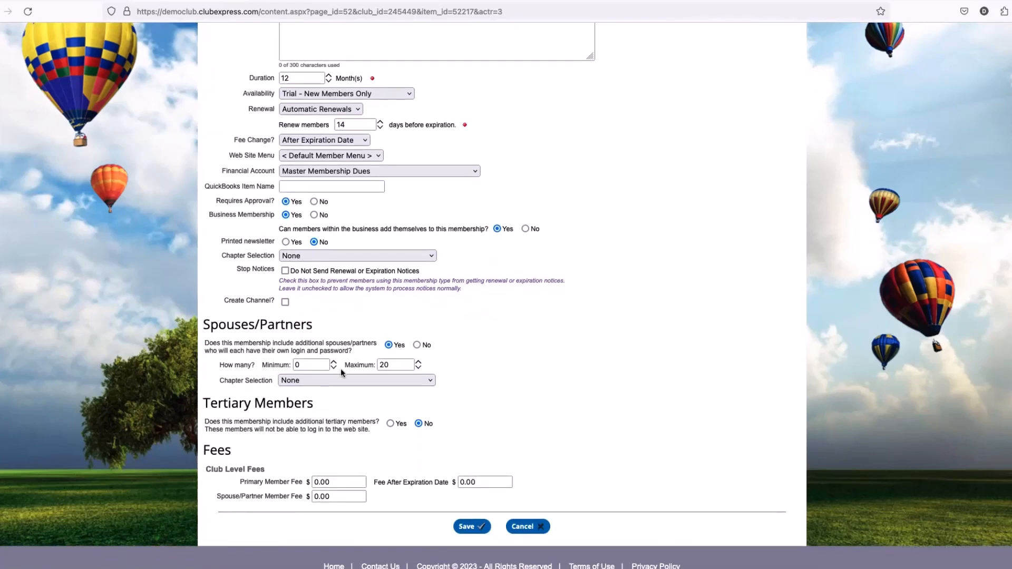
scroll(372, 332, up, 1)
scroll(372, 335, up, 1)
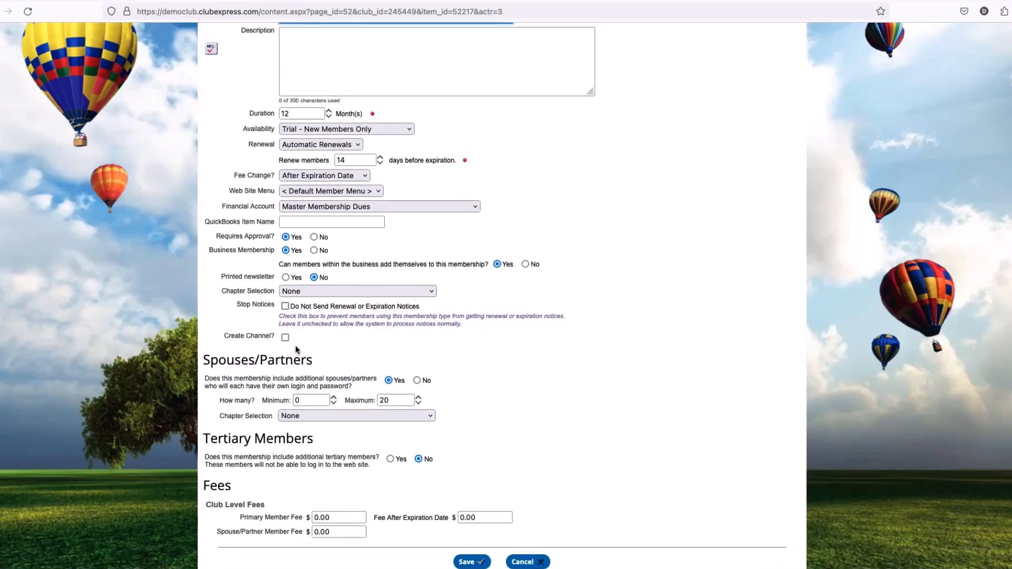
scroll(295, 346, down, 1)
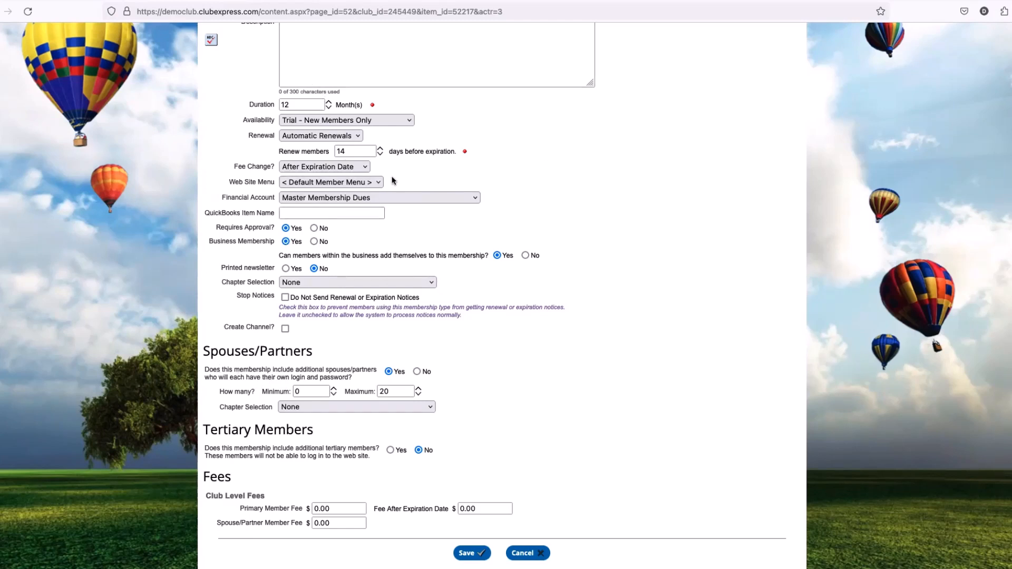
scroll(385, 235, down, 1)
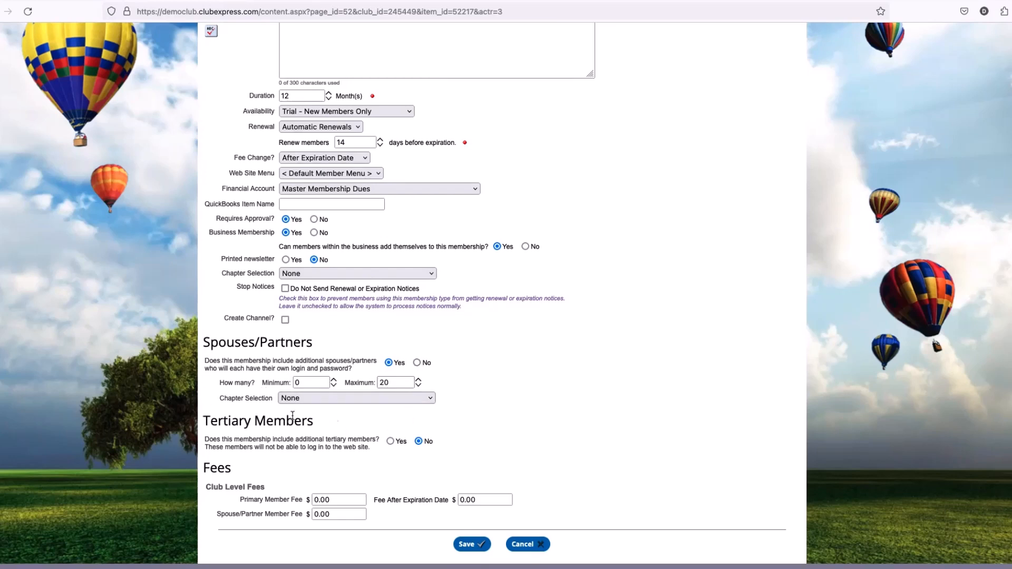
triple_click(267, 345)
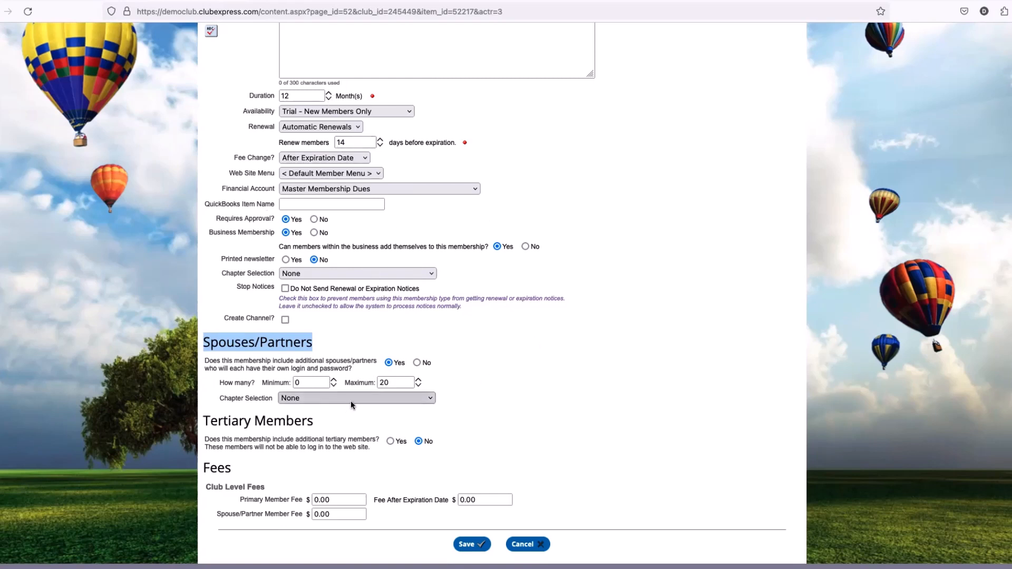
click(244, 361)
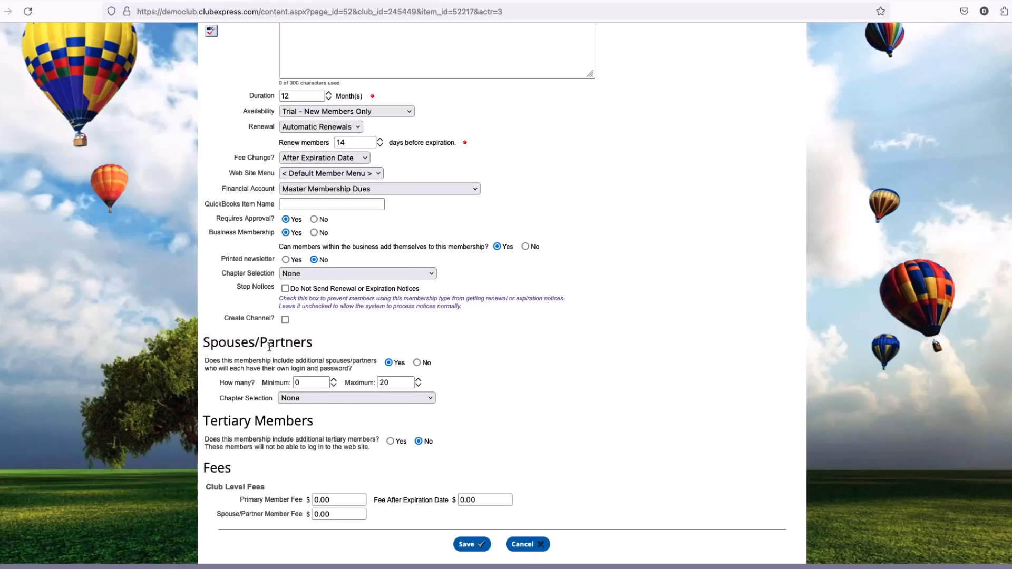
click(417, 363)
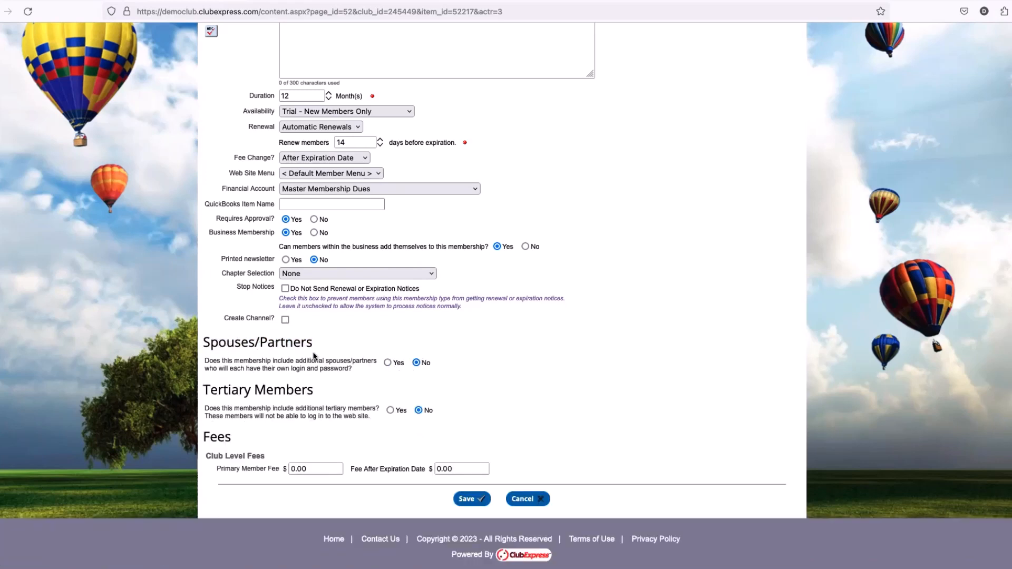
scroll(314, 356, up, 3)
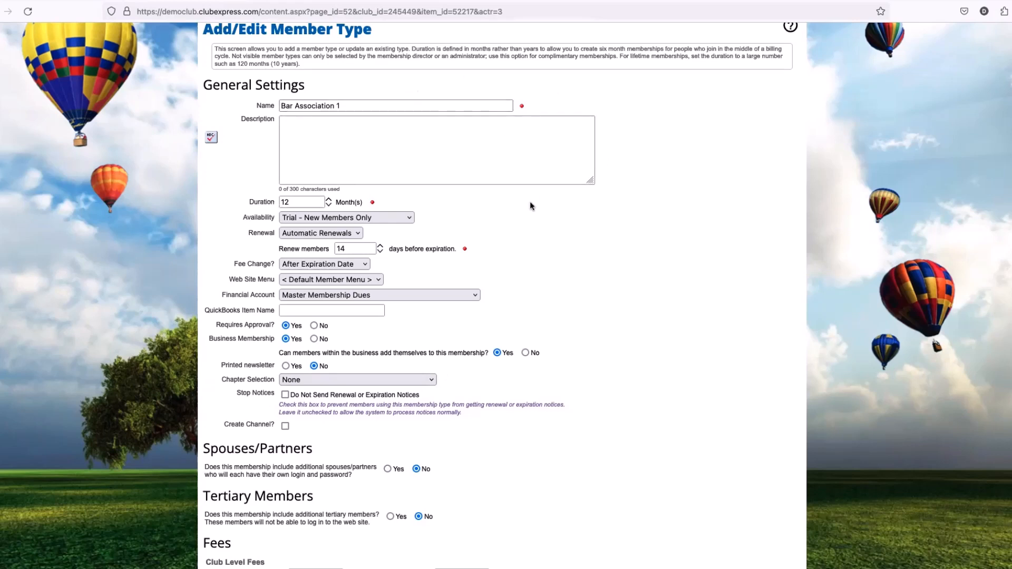
scroll(530, 205, down, 3)
drag(220, 369, 342, 358)
click(342, 359)
click(388, 380)
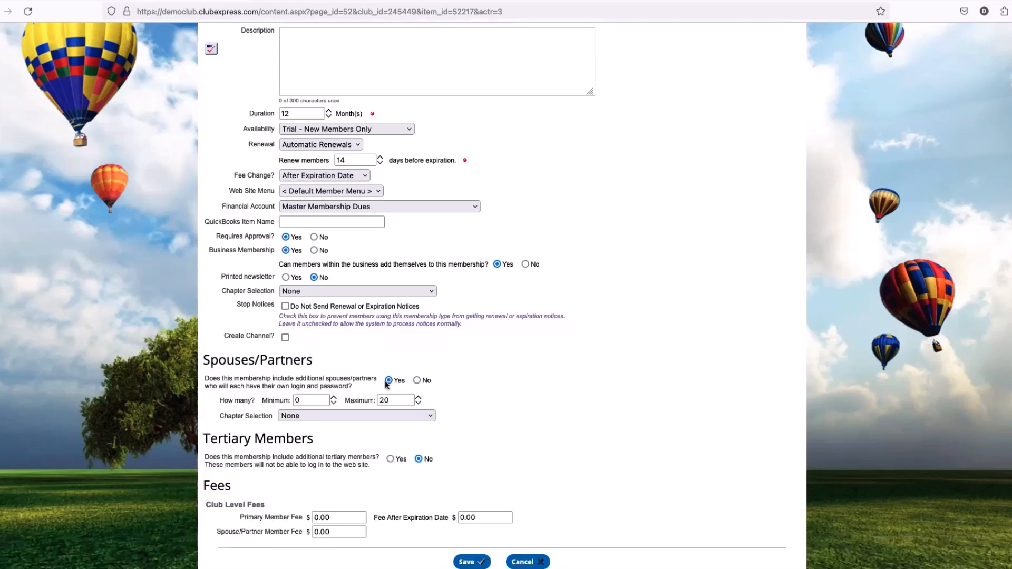
drag(228, 401, 273, 400)
scroll(349, 288, up, 1)
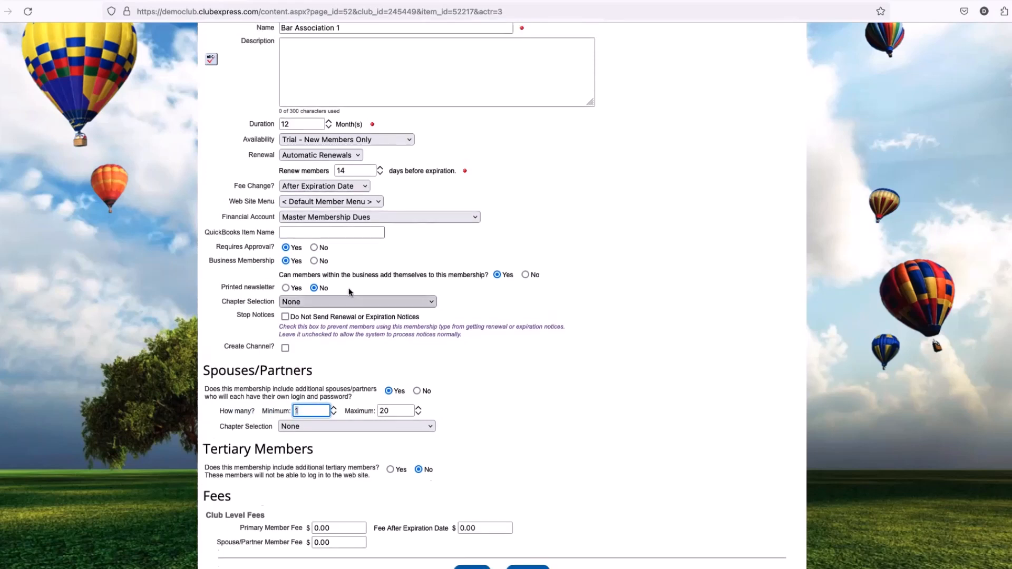
scroll(243, 264, down, 1)
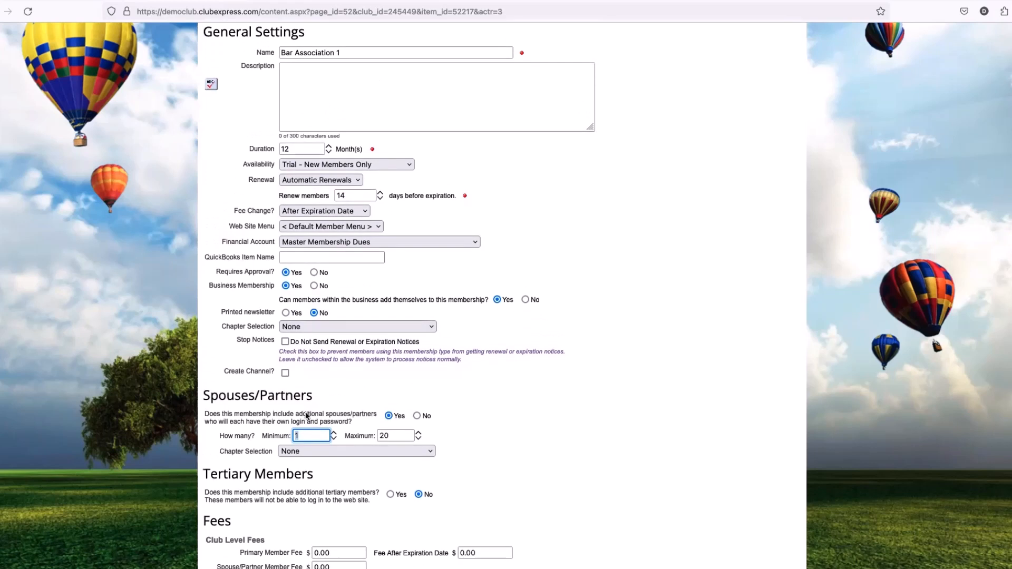
scroll(316, 428, down, 1)
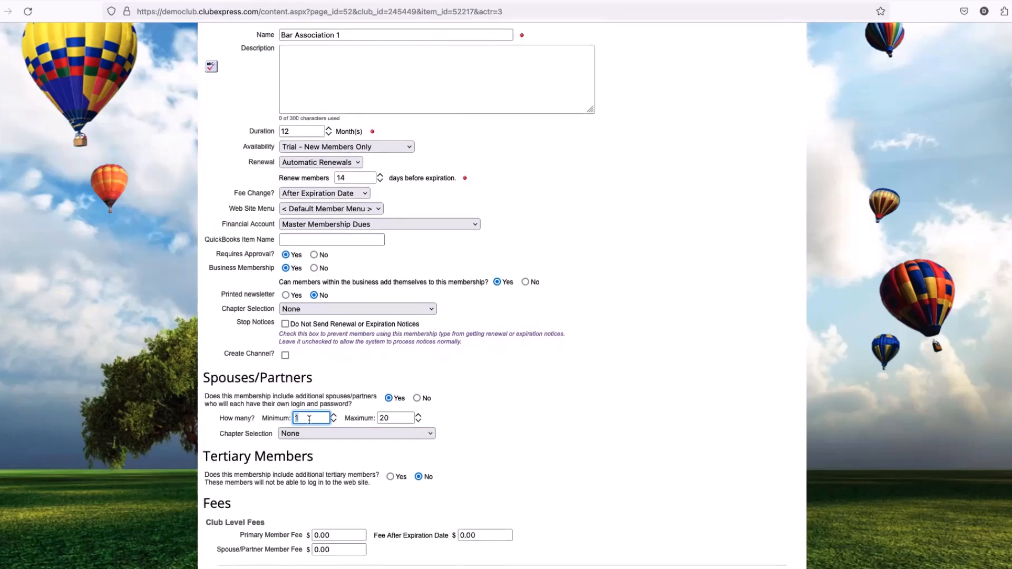
drag(263, 420, 282, 420)
click(333, 422)
click(333, 422)
drag(398, 418, 376, 418)
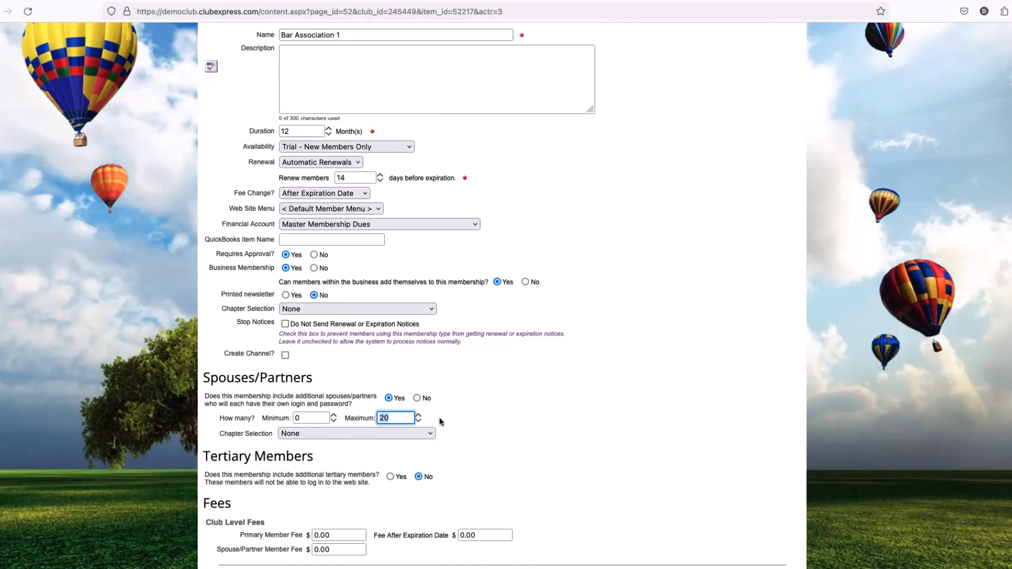
Enter 5 as the Spouses/Partners maximum, stepping the spinner back to 5
text(5)
double_click(418, 420)
click(418, 415)
click(418, 415)
click(390, 418)
click(494, 409)
drag(207, 378, 310, 377)
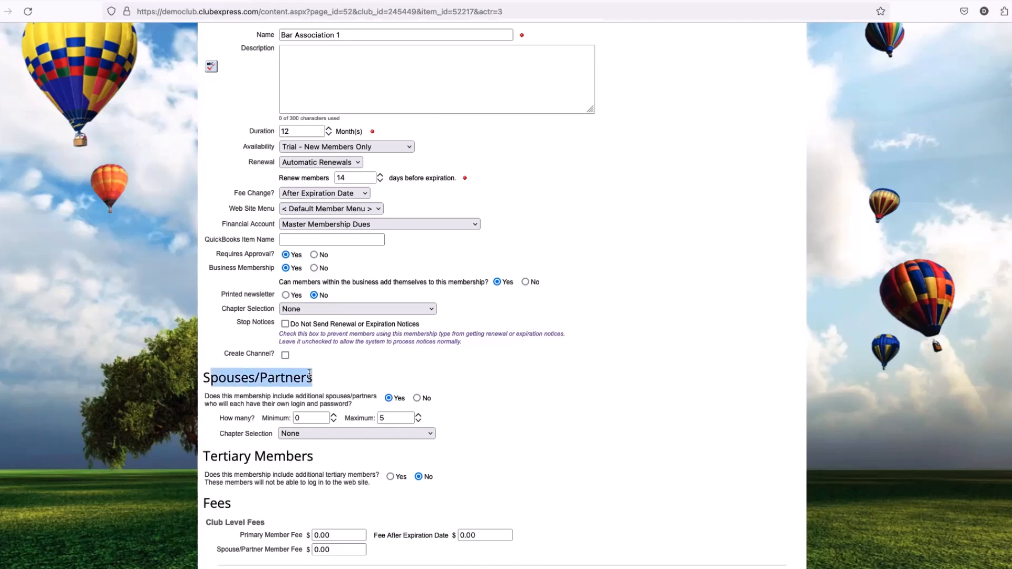
click(310, 374)
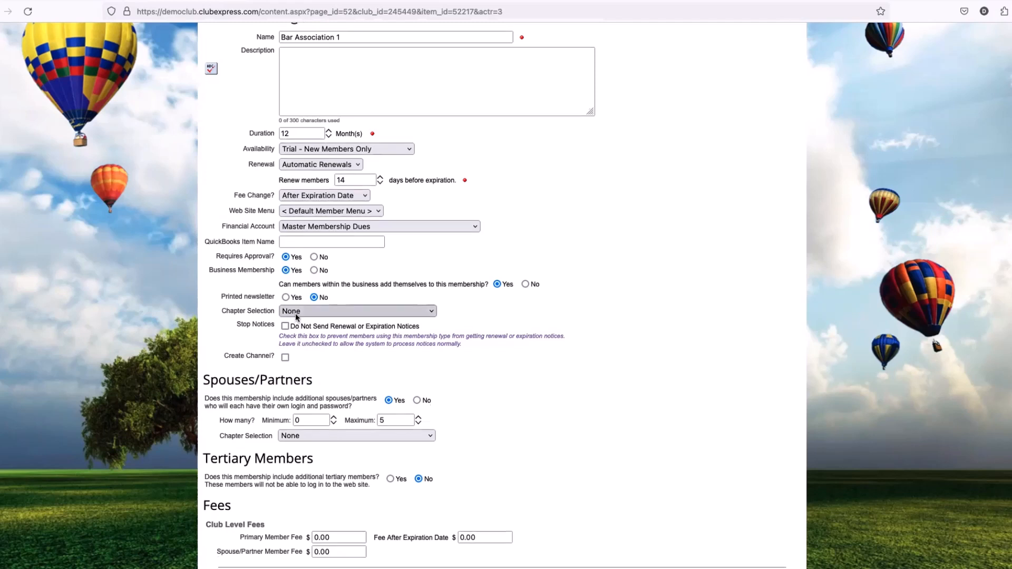
Recheck the spouse maximum of 5 and move down to the Tertiary Members section
scroll(309, 284, up, 1)
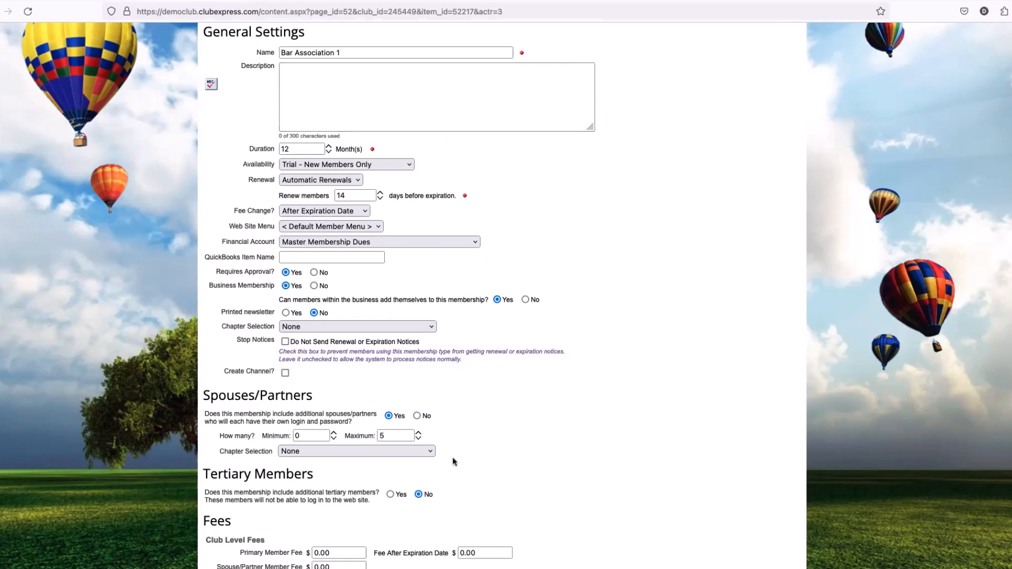
click(378, 438)
click(383, 437)
scroll(441, 435, down, 1)
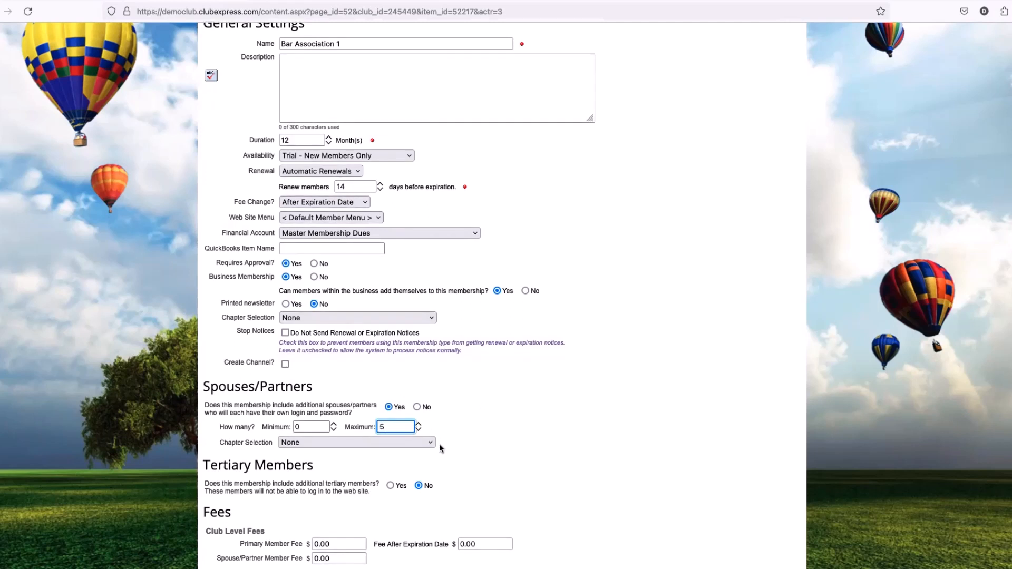
drag(406, 426, 367, 426)
scroll(500, 452, down, 1)
drag(202, 446, 338, 450)
click(337, 449)
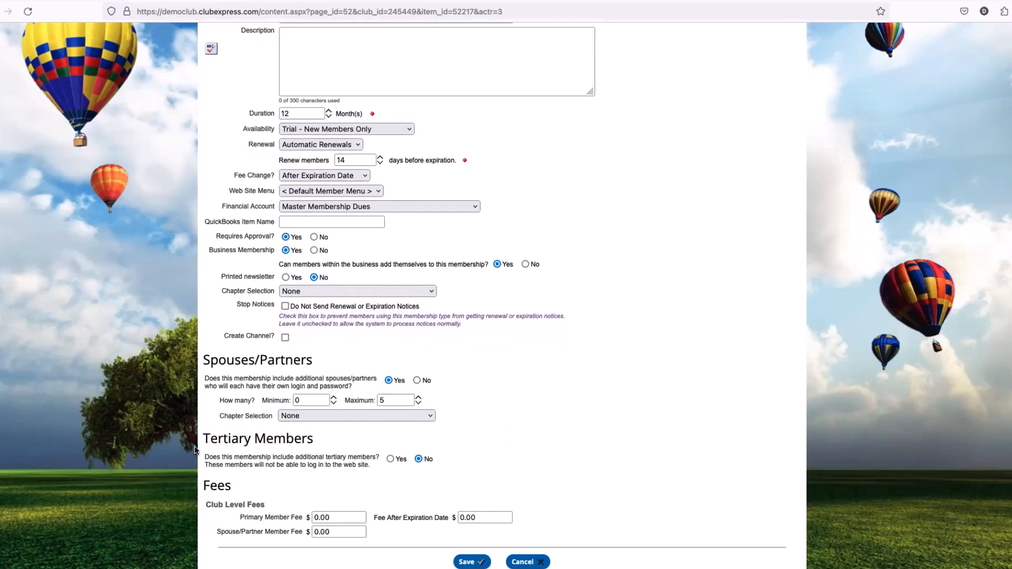
scroll(345, 455, down, 1)
Set Tertiary Members to Yes, revealing the 0–20 limits, chapter selection and fee fields
click(389, 442)
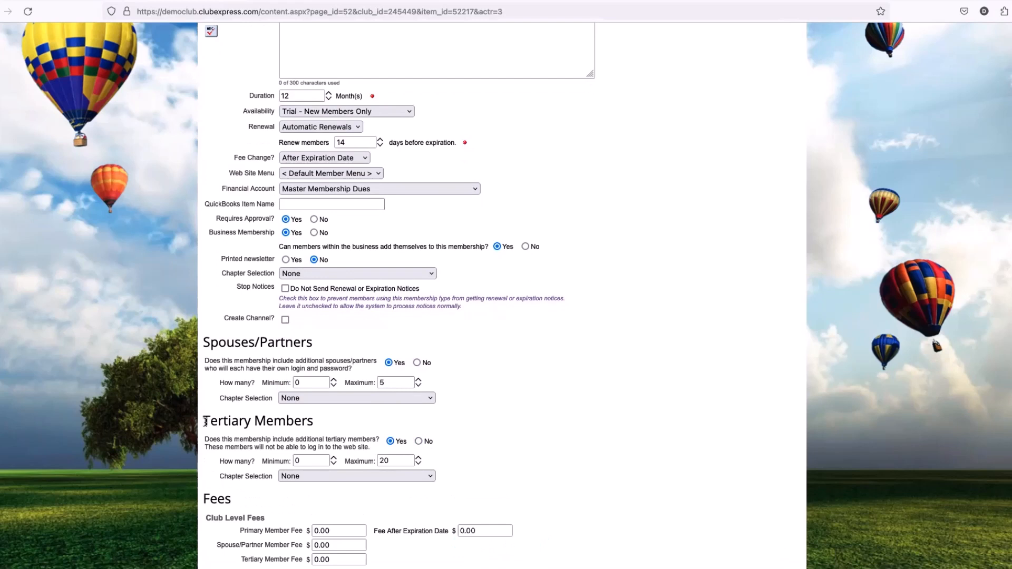
drag(204, 421, 333, 427)
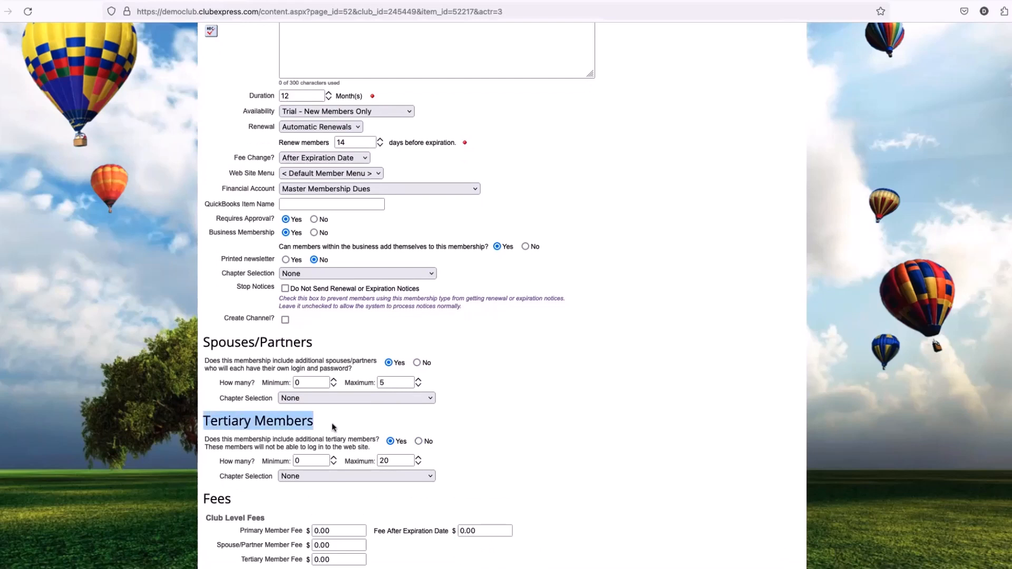
click(333, 427)
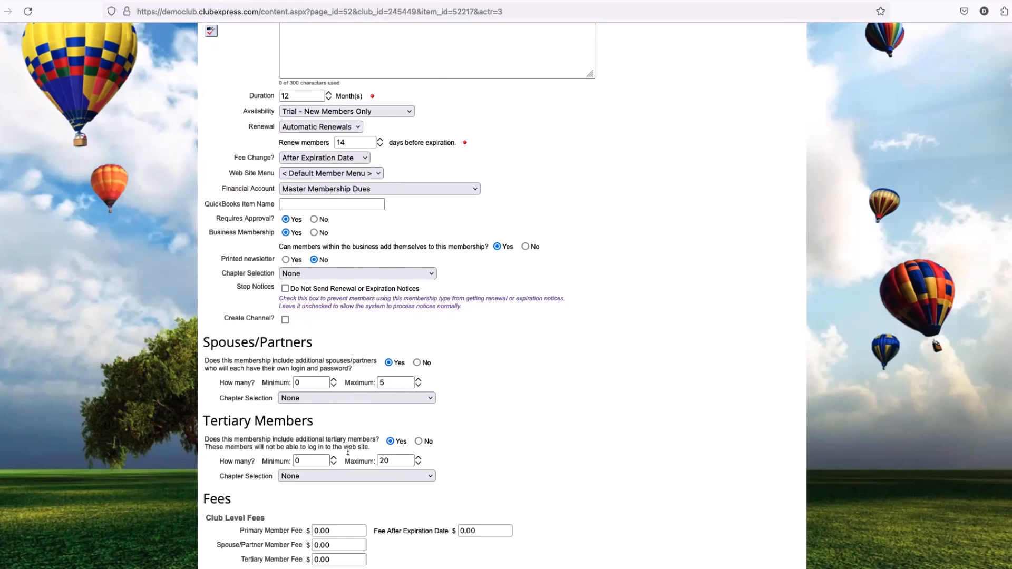
Review the Spouses/Partners and Tertiary Members sections
scroll(319, 331, up, 2)
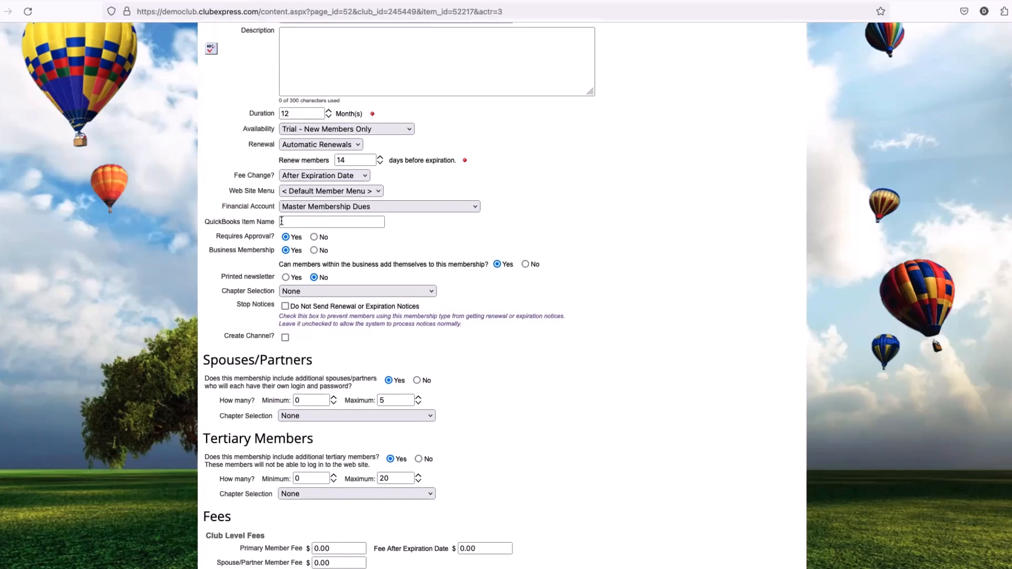
scroll(311, 82, down, 3)
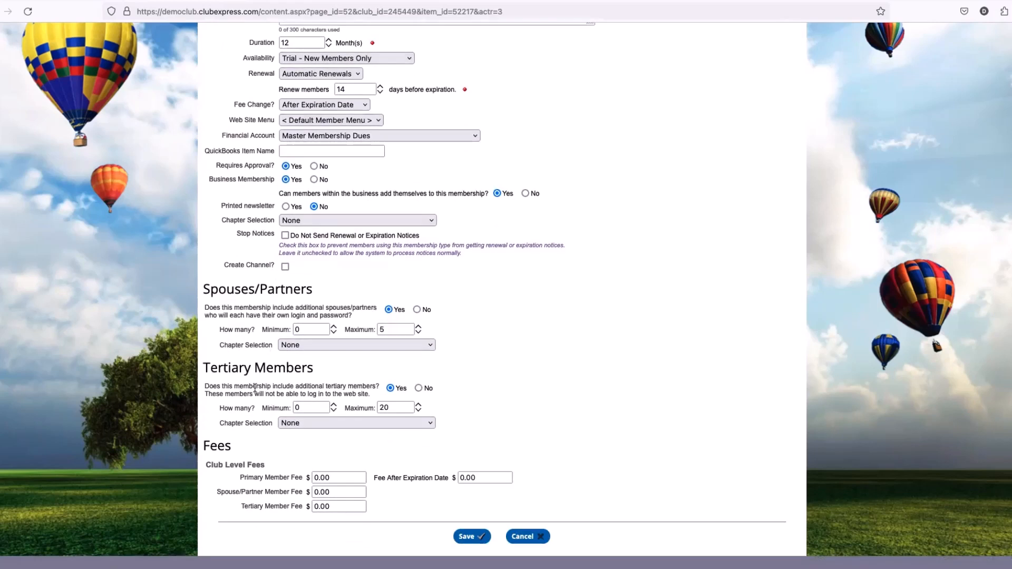
scroll(256, 169, up, 2)
scroll(201, 294, up, 3)
scroll(200, 294, down, 3)
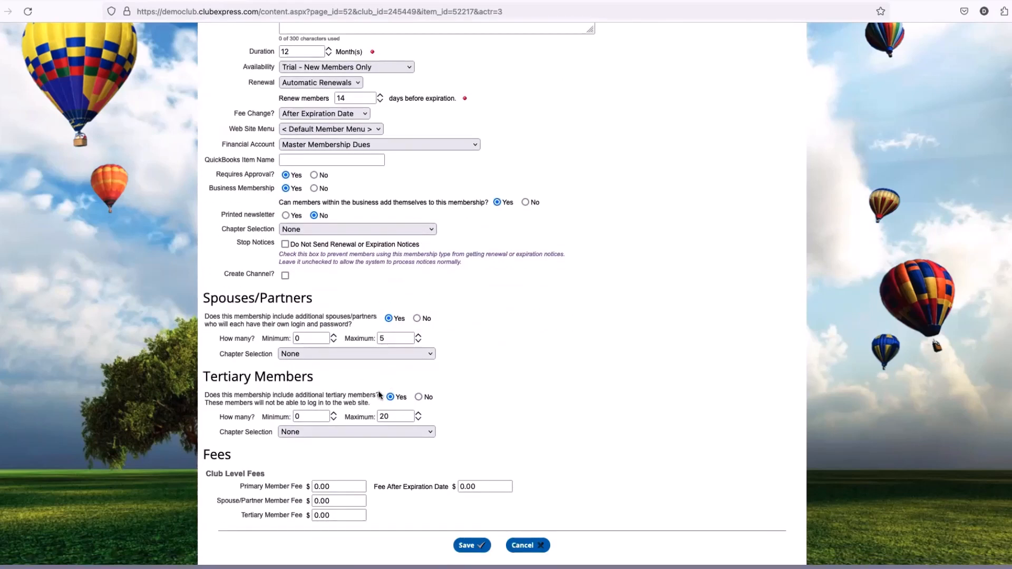
scroll(377, 395, up, 1)
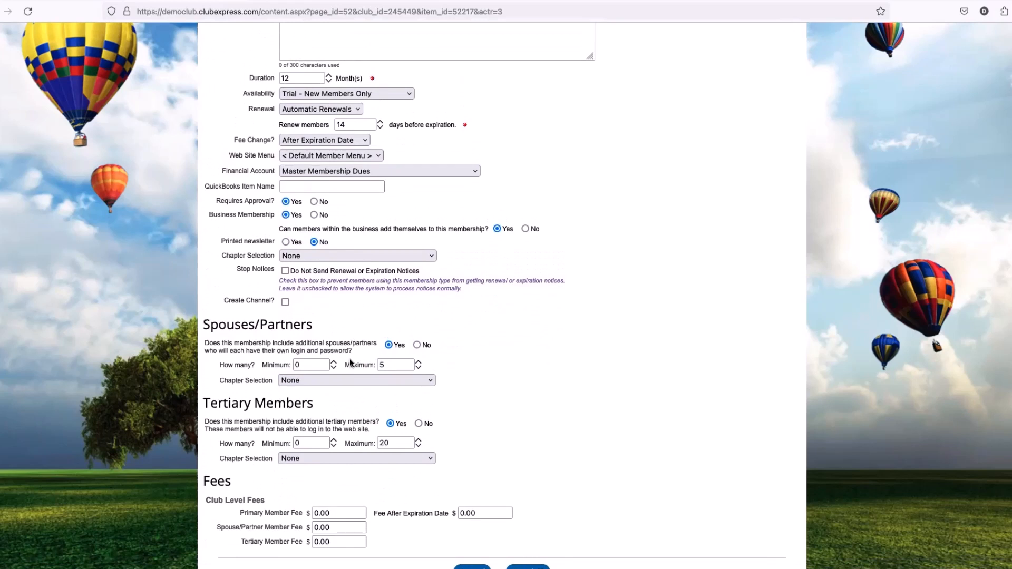
scroll(350, 363, up, 1)
drag(205, 333, 349, 333)
click(347, 333)
drag(204, 412, 325, 418)
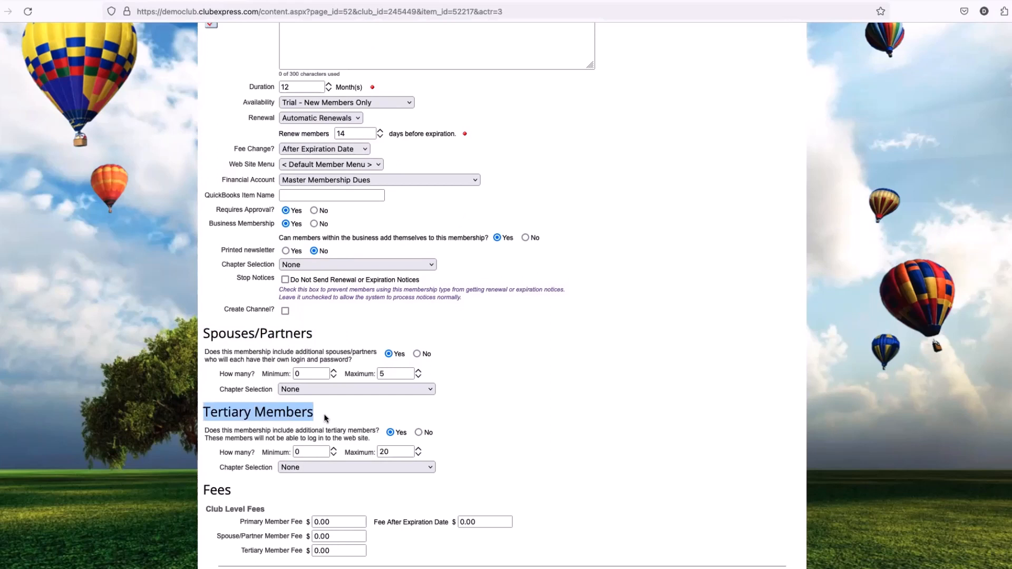
click(222, 417)
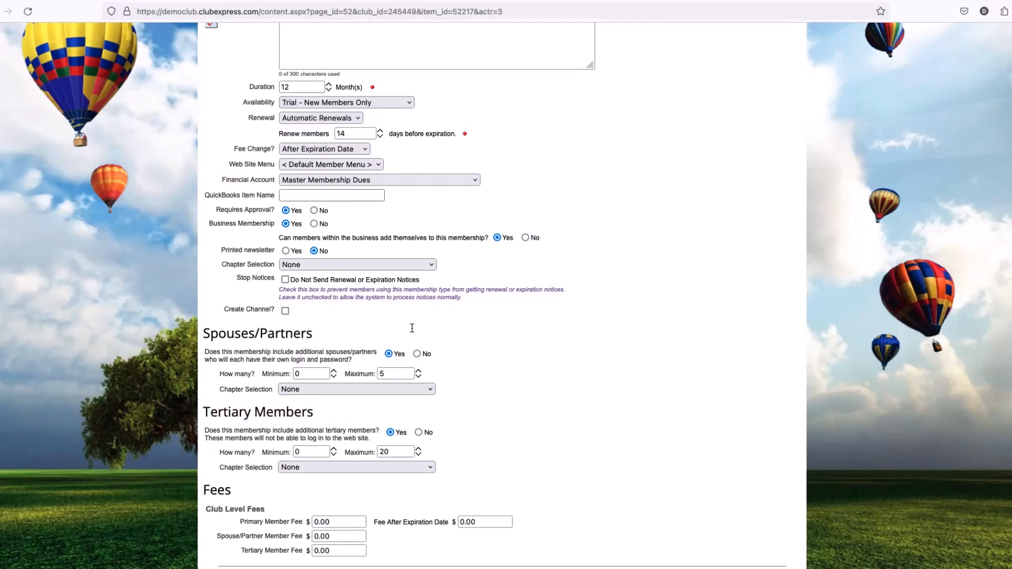
Check the tertiary maximum of 20, turn off Tertiary Members and Spouses/Partners, then re-enable spouses
scroll(385, 372, down, 2)
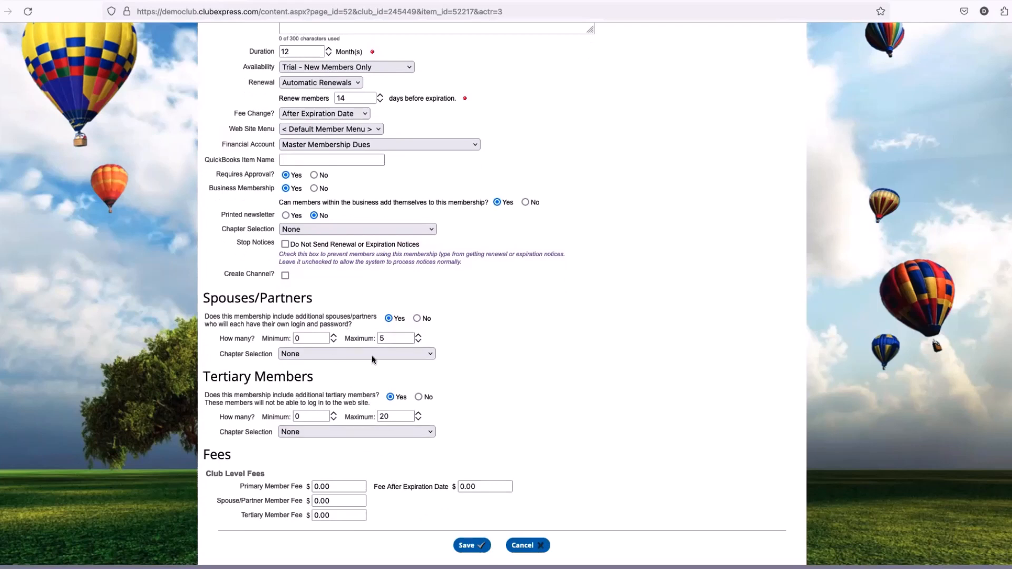
click(389, 416)
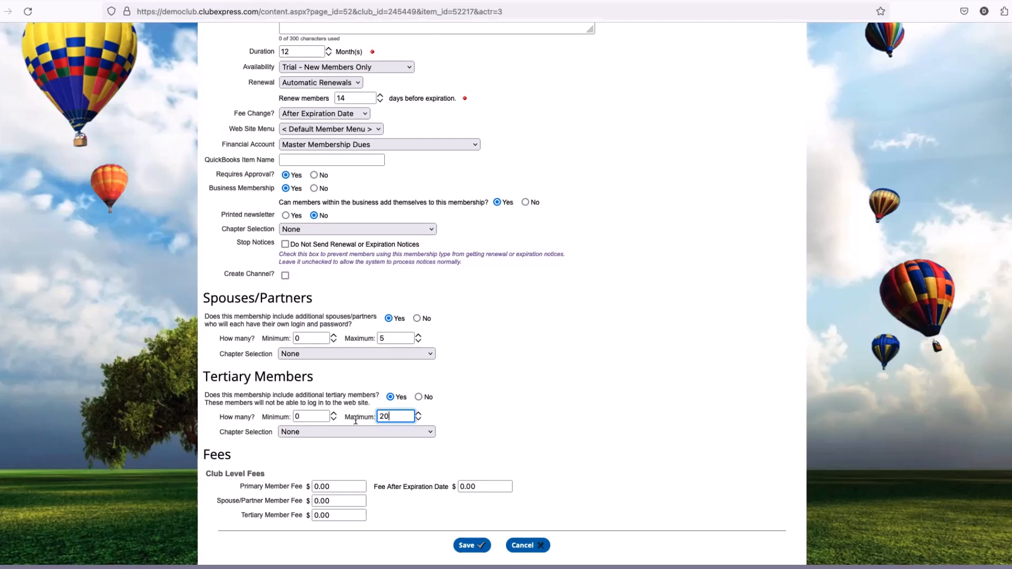
scroll(355, 421, down, 1)
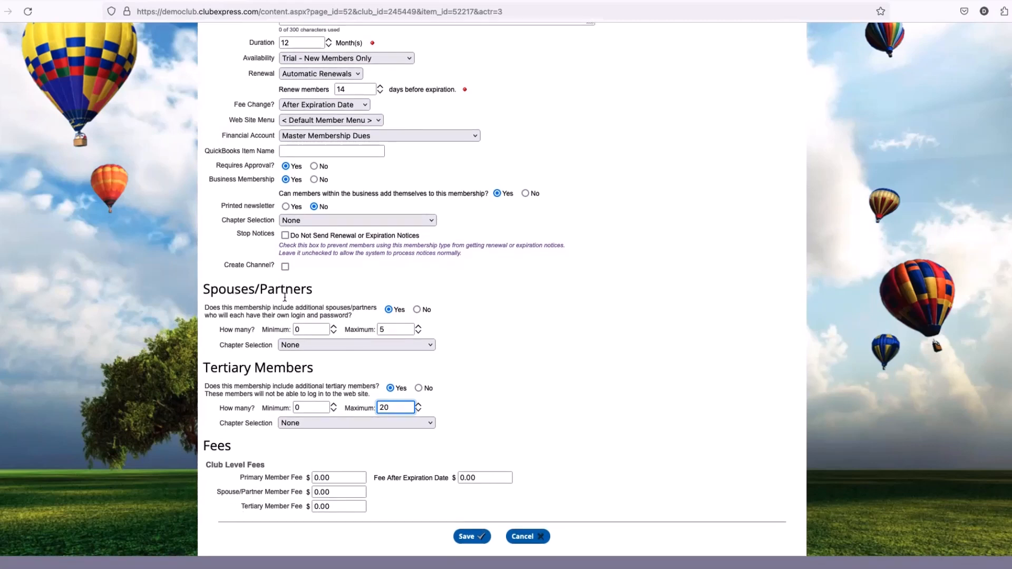
click(213, 450)
click(418, 388)
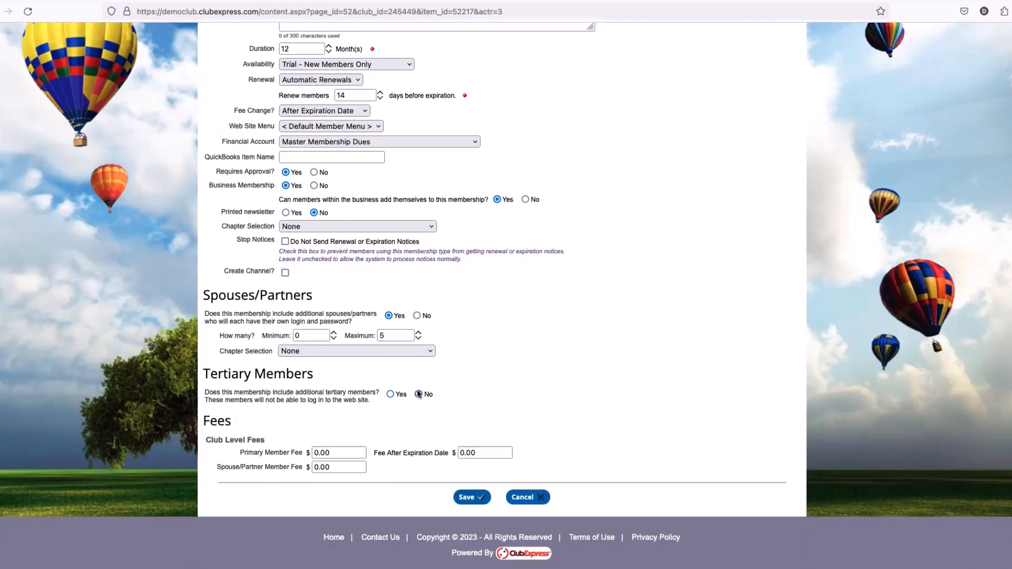
click(417, 310)
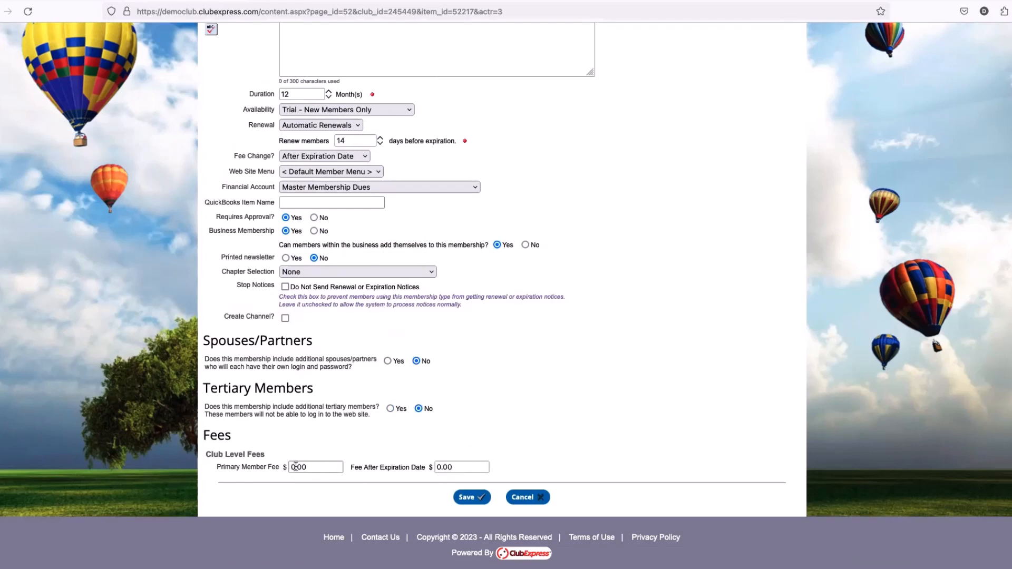
click(388, 362)
Turn Tertiary Members back on and review the Club Level Fees section
click(390, 439)
scroll(351, 398, down, 1)
drag(246, 512, 295, 542)
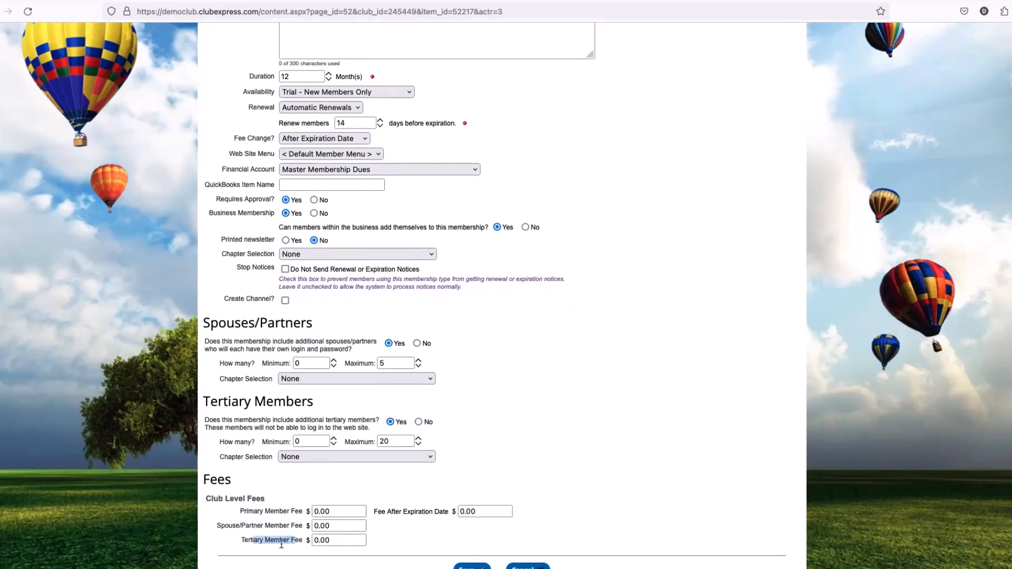
click(272, 552)
drag(208, 498, 301, 518)
click(282, 502)
Set the Primary Member Fee to 50.00
click(342, 511)
click(314, 512)
click(311, 511)
triple_click(337, 510)
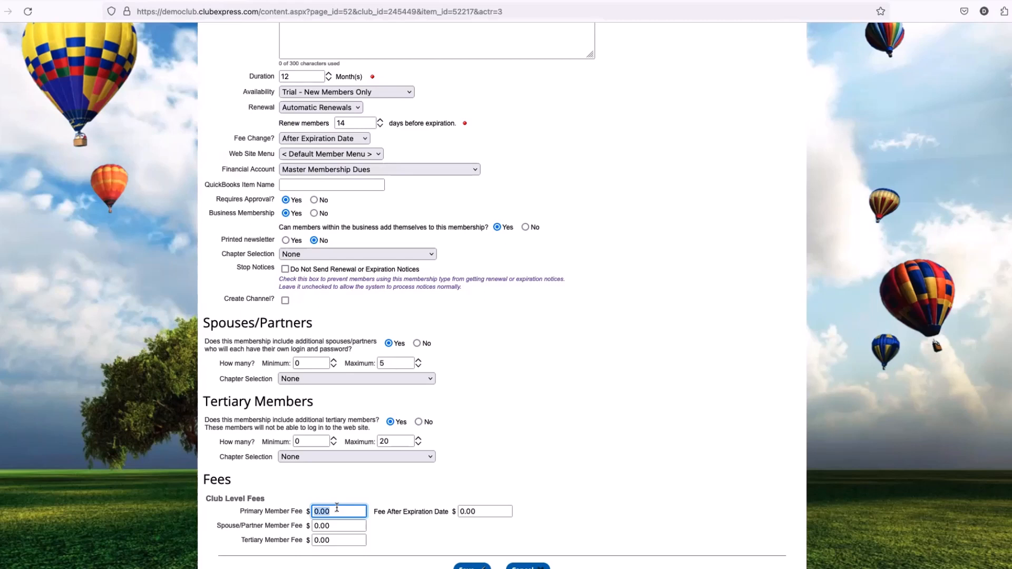
text(50)
click(356, 500)
Select the 0.00 Fee After Expiration Date value for replacement
drag(377, 512, 441, 514)
click(443, 514)
drag(379, 514, 463, 512)
click(401, 516)
click(422, 528)
double_click(489, 517)
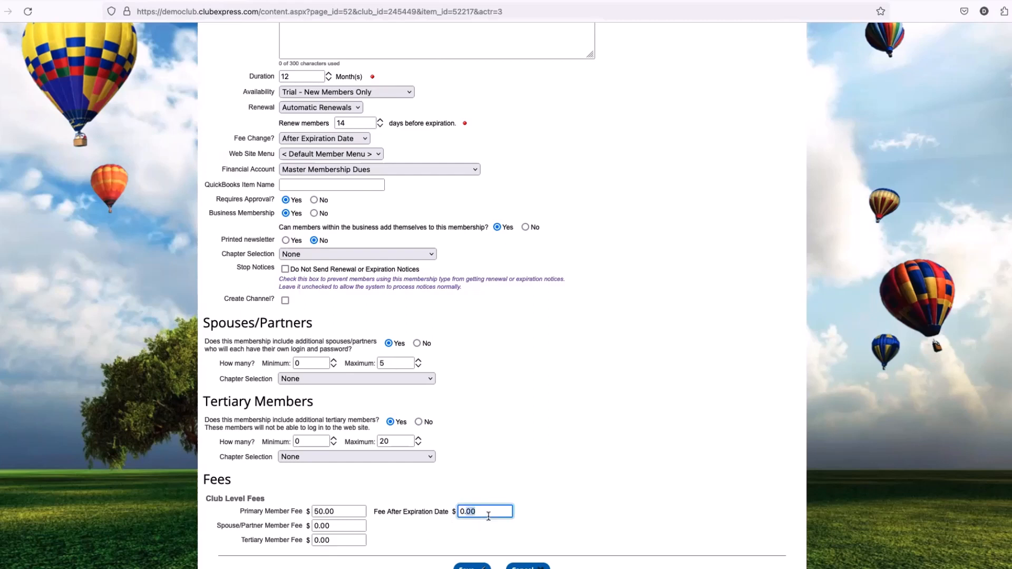
click(487, 518)
triple_click(486, 512)
Enter 60.00 as the Fee After Expiration Date and check the fee amounts
text(60)
click(547, 495)
scroll(479, 534, down, 1)
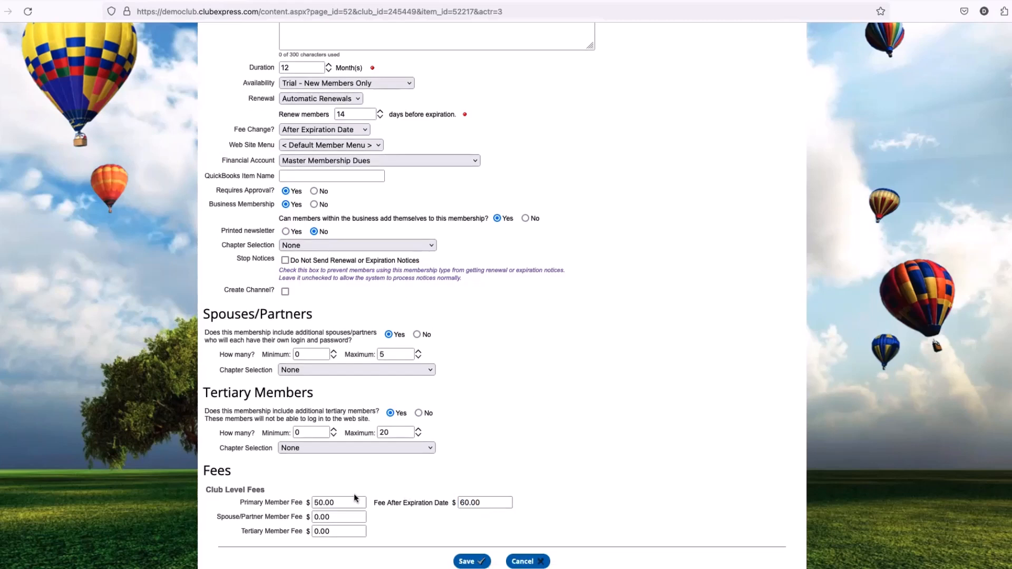
drag(263, 503, 328, 508)
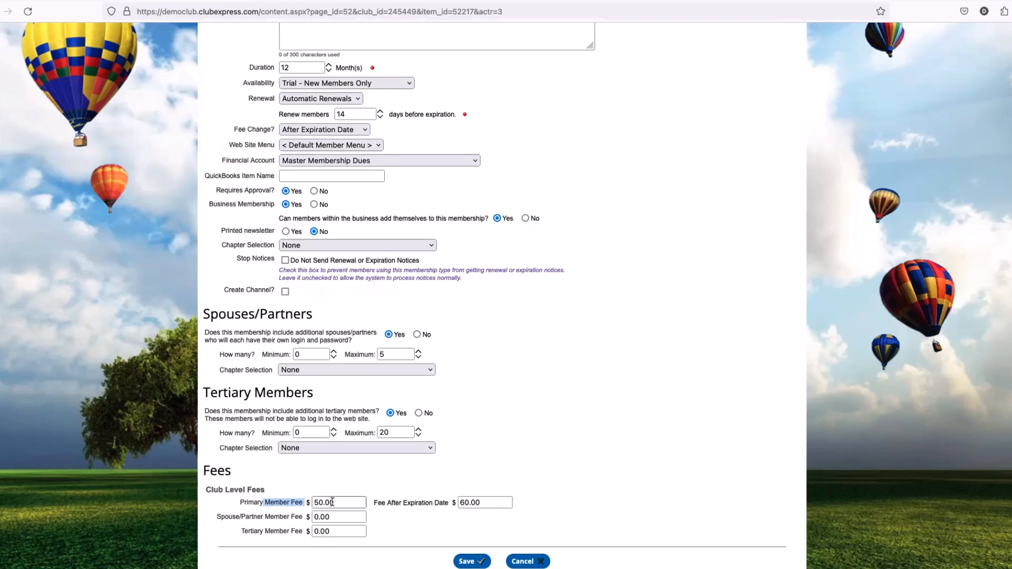
click(340, 504)
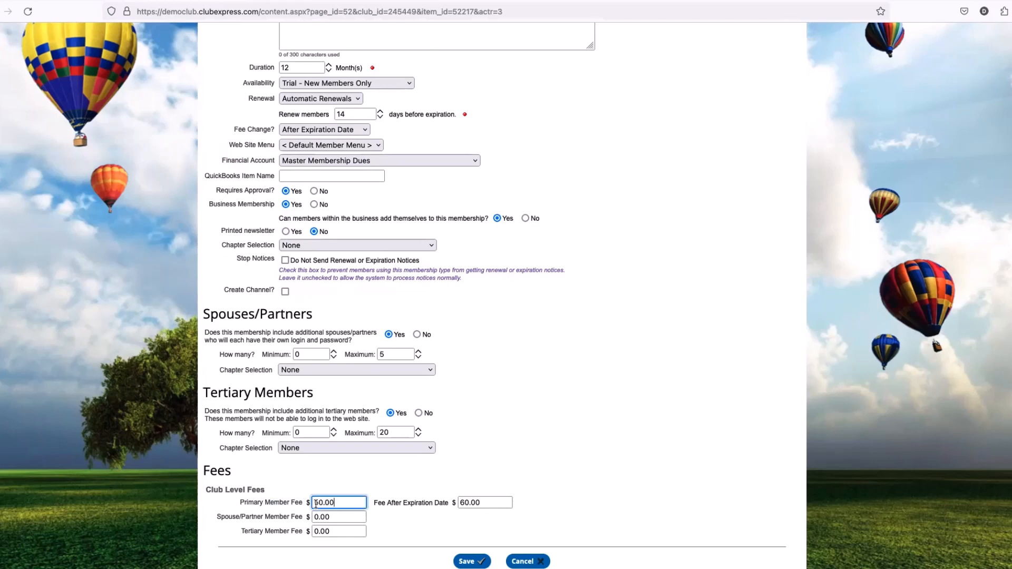
click(400, 525)
drag(375, 505, 456, 513)
click(455, 515)
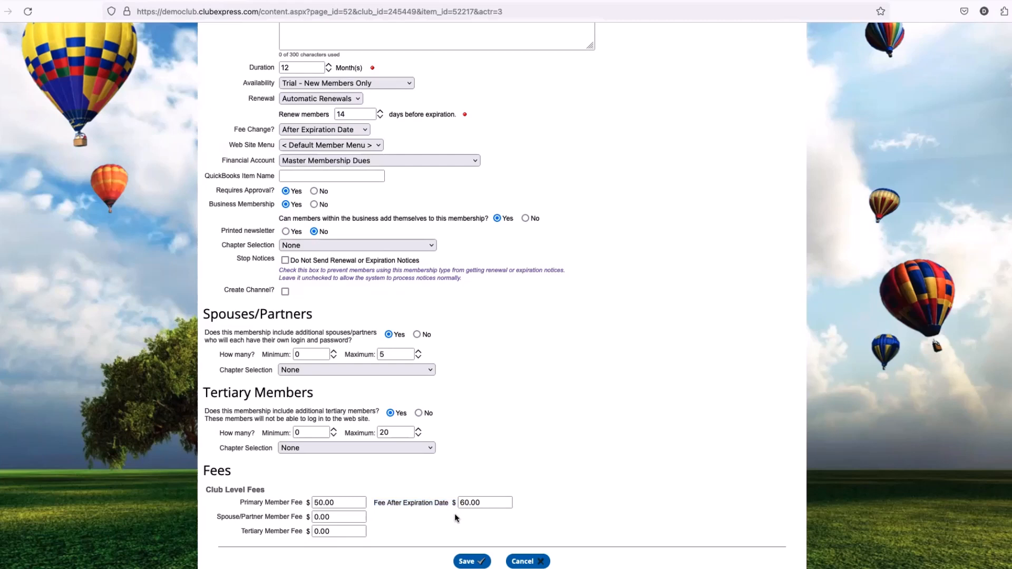
click(484, 503)
click(470, 511)
Set the Spouse/Partner Member Fee to 45.00 and Tertiary Member Fee to 10.00
drag(215, 519, 274, 518)
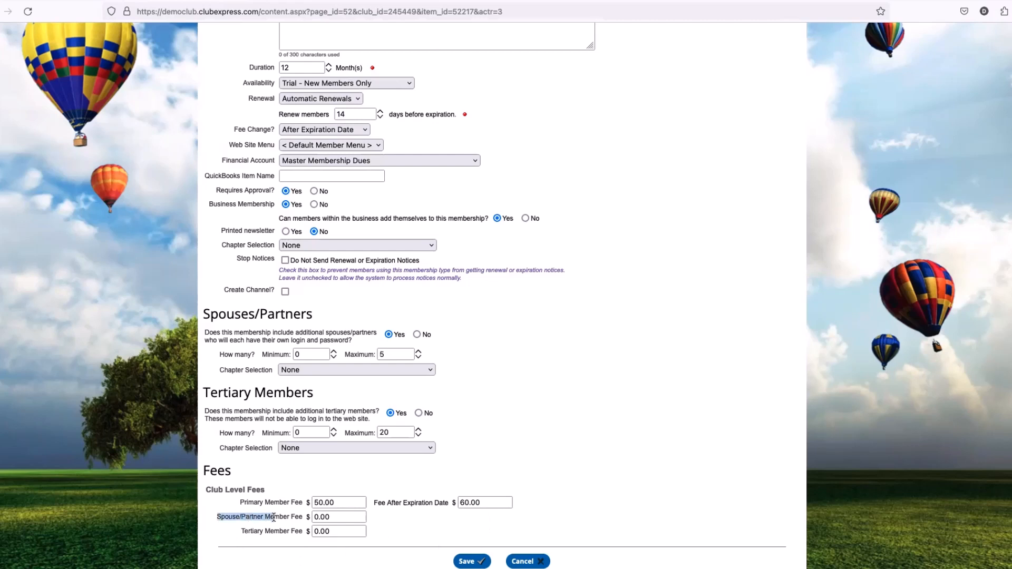
double_click(344, 518)
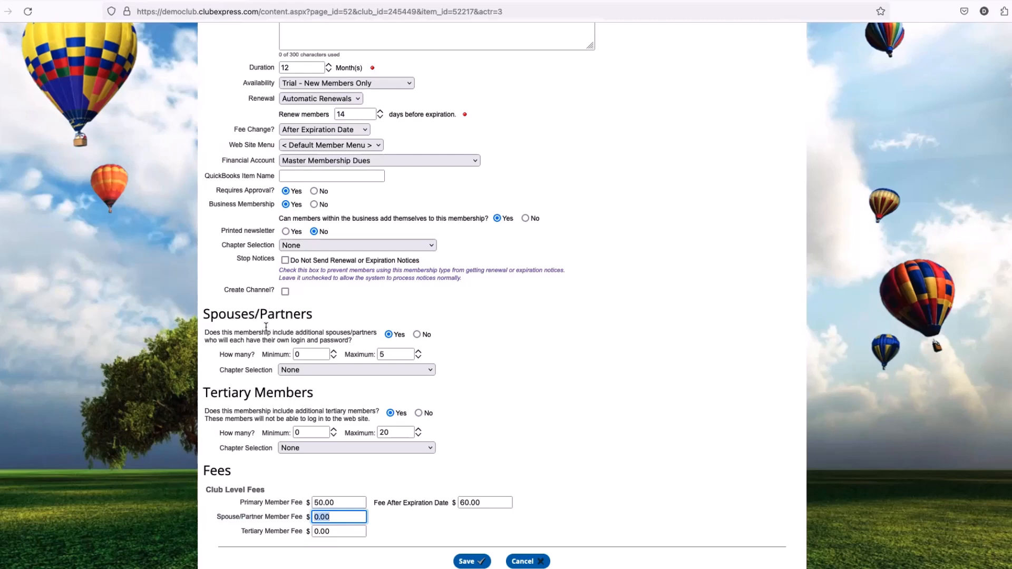
text(45)
double_click(361, 532)
triple_click(362, 532)
text(10)
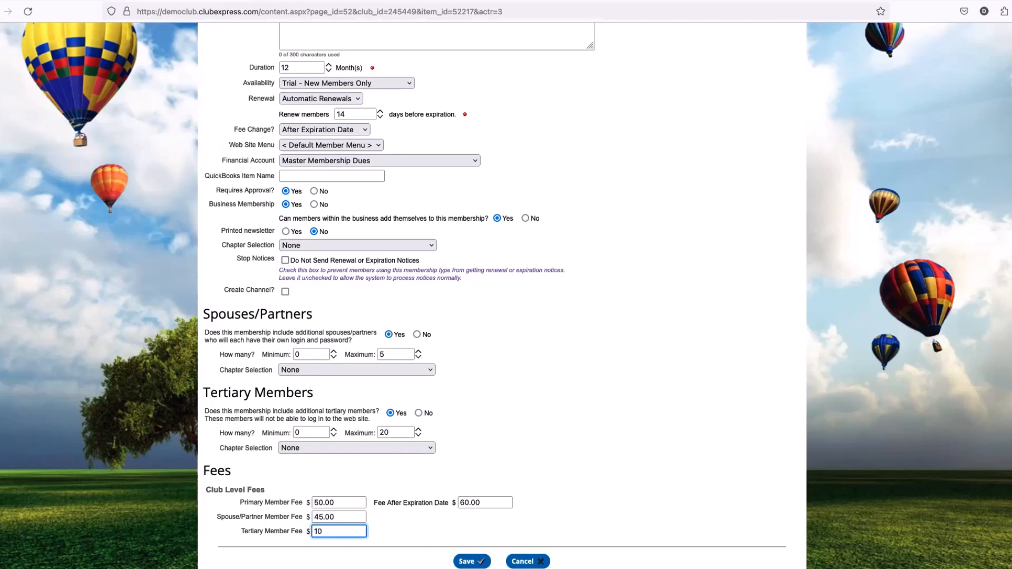
click(386, 540)
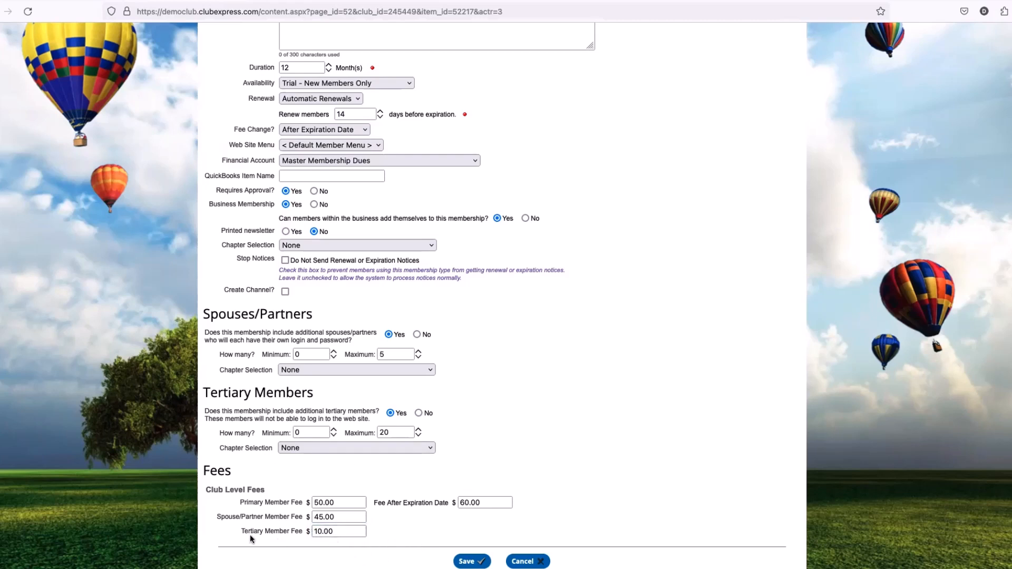
drag(238, 535, 305, 534)
click(302, 543)
drag(382, 504, 445, 505)
drag(221, 517, 277, 513)
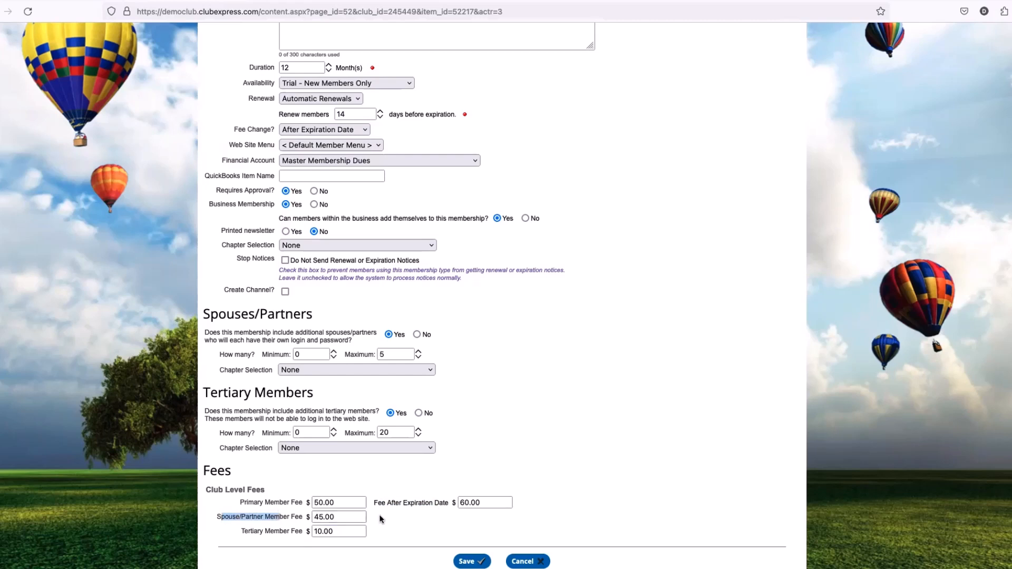
click(234, 514)
drag(230, 516, 271, 531)
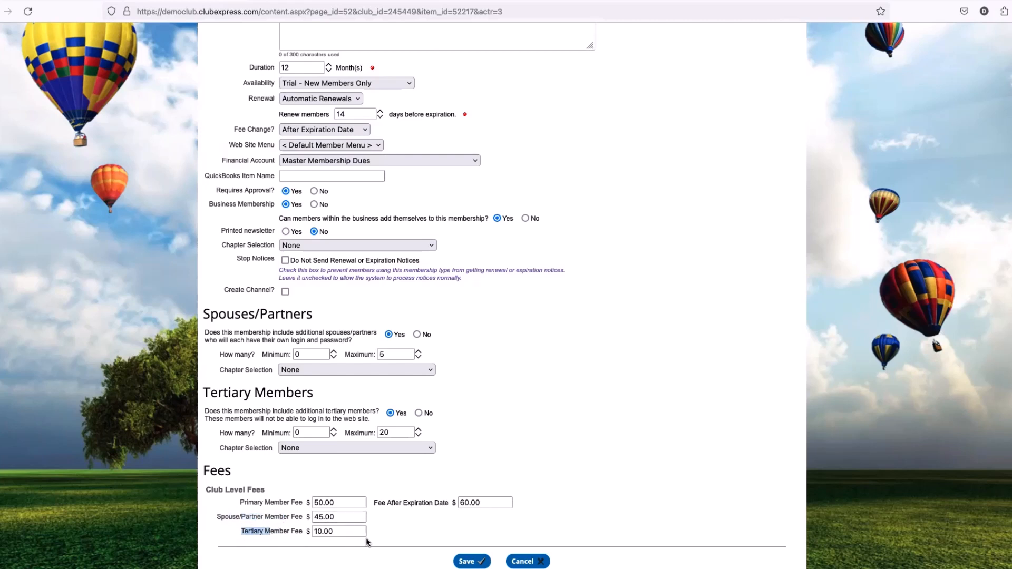
drag(238, 504, 300, 507)
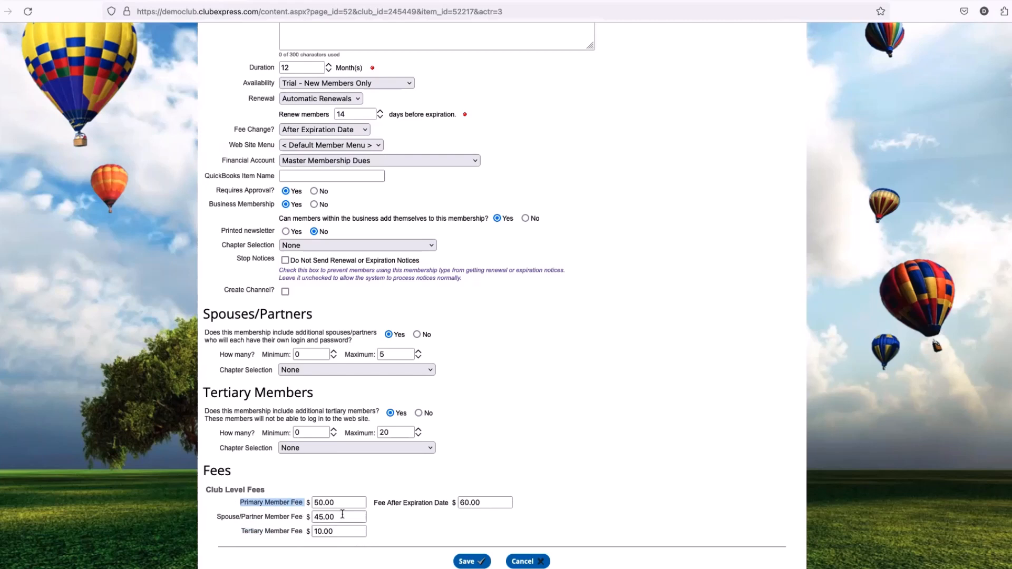
scroll(343, 514, up, 1)
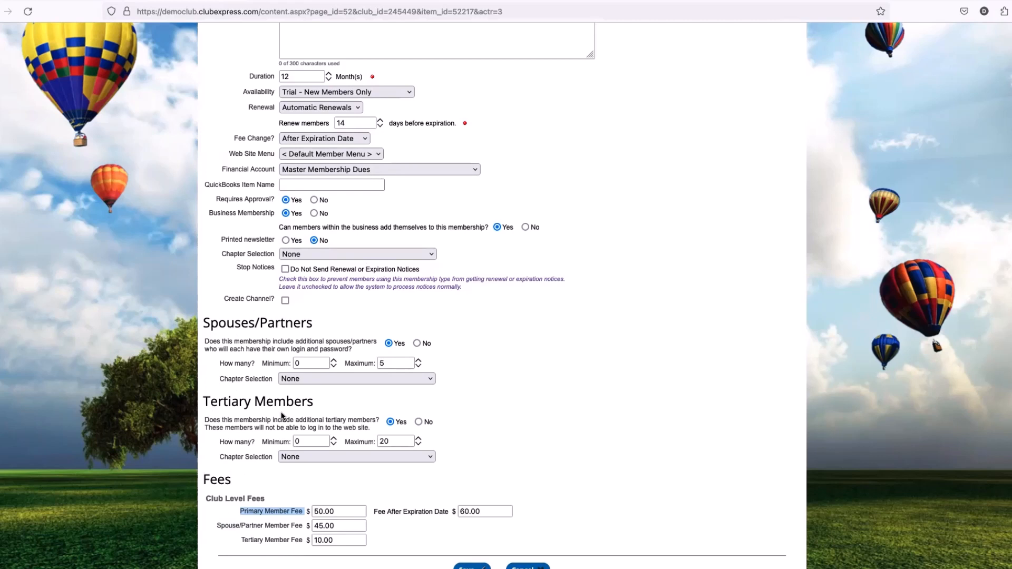
scroll(282, 416, down, 1)
click(241, 505)
drag(240, 504, 274, 499)
drag(217, 517, 285, 516)
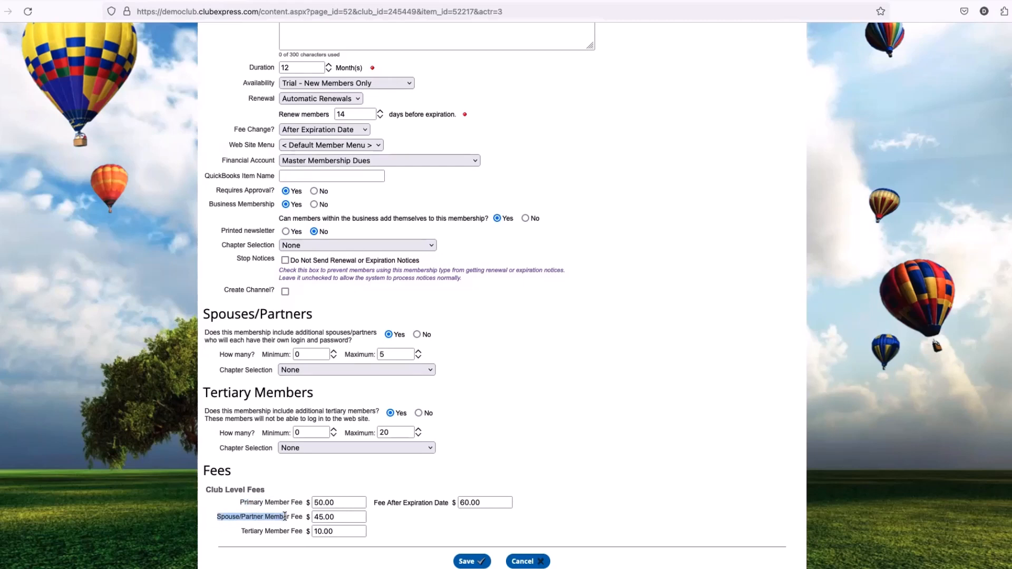
drag(241, 531, 268, 529)
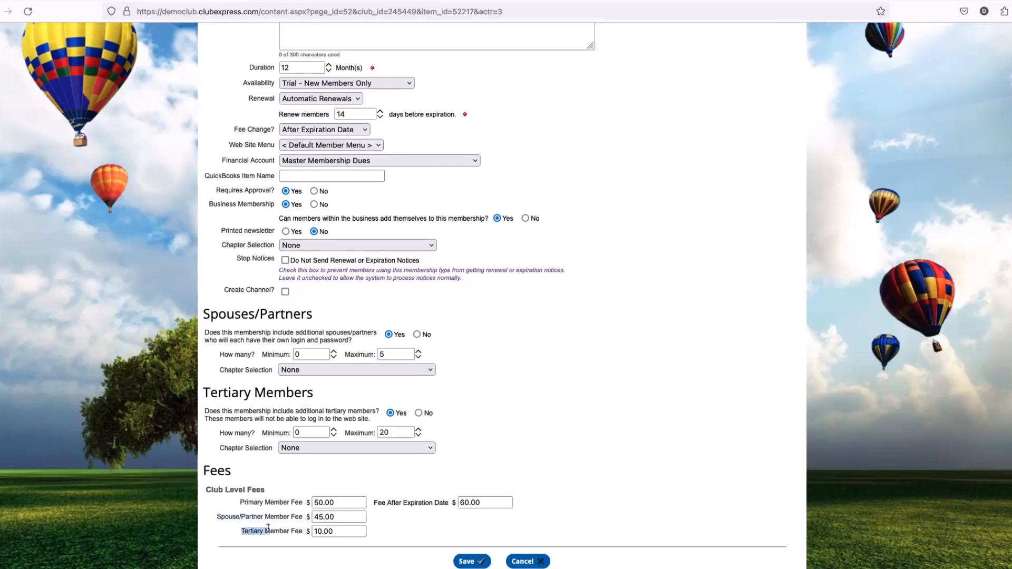
click(268, 529)
drag(217, 516, 288, 516)
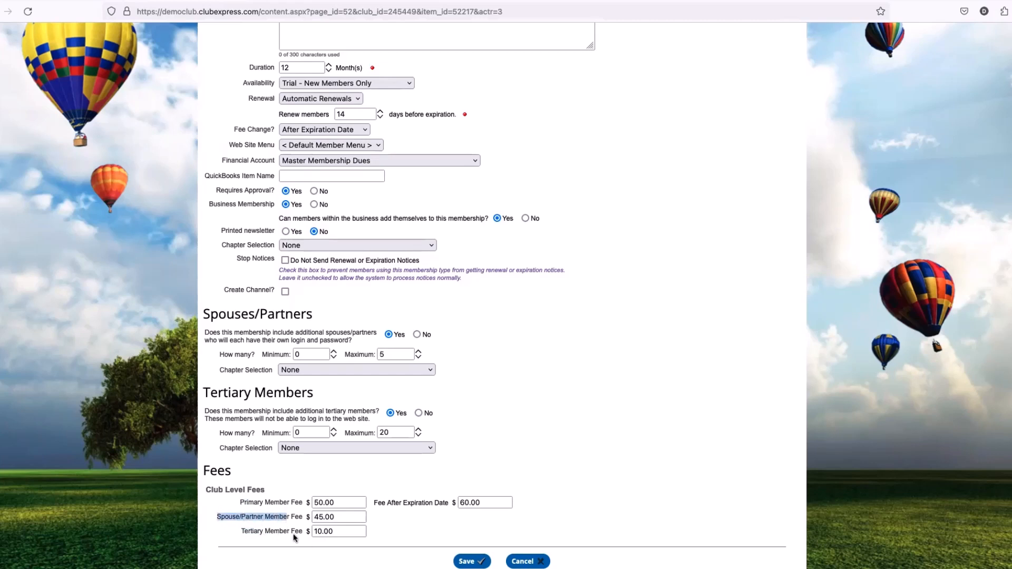
click(238, 504)
drag(237, 504, 289, 504)
click(309, 509)
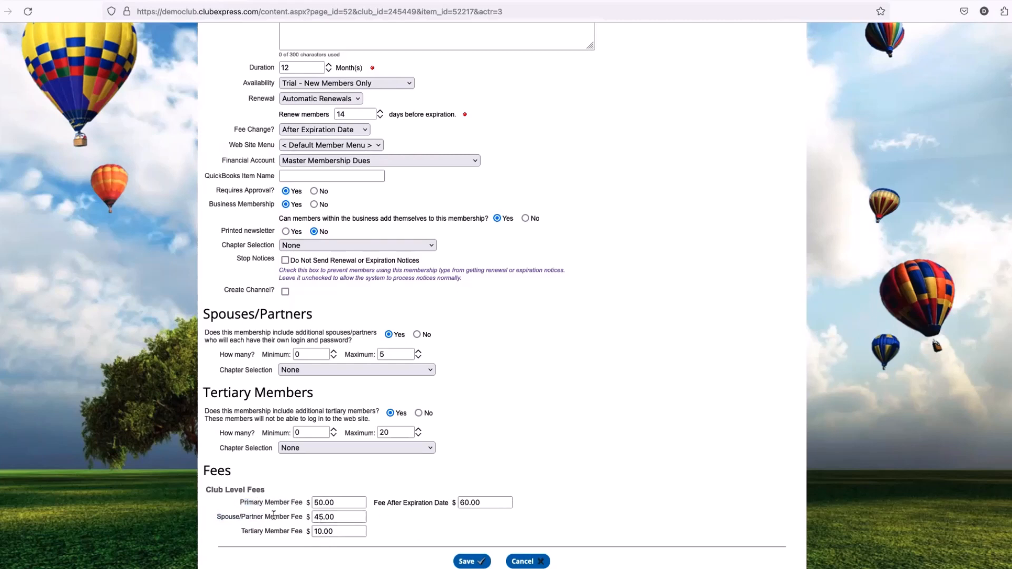
drag(403, 504, 431, 505)
click(430, 504)
drag(229, 516, 284, 518)
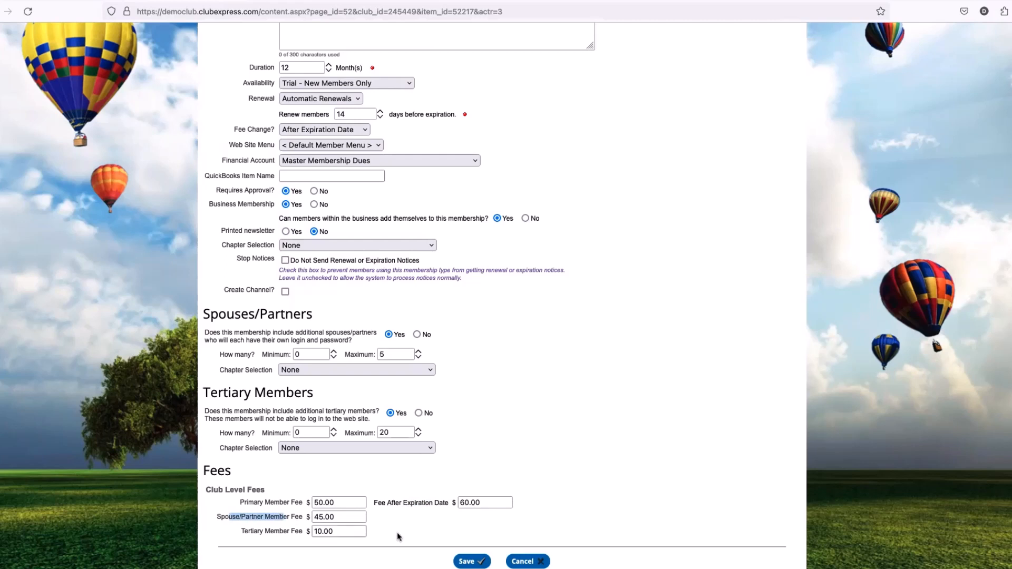
drag(489, 503, 453, 504)
click(419, 517)
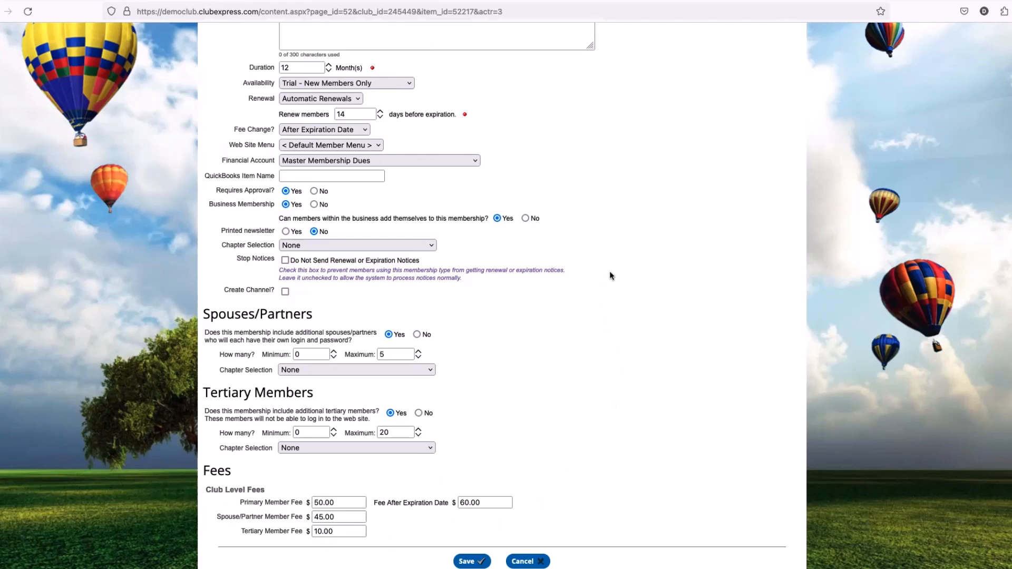
scroll(574, 279, up, 1)
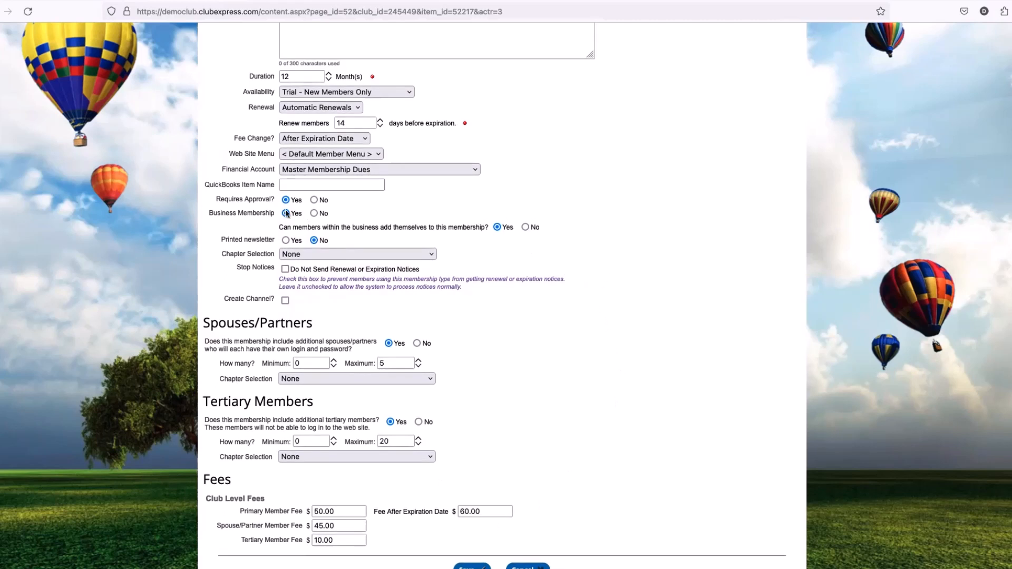
drag(220, 235, 273, 284)
click(268, 282)
drag(275, 240, 256, 243)
click(286, 240)
click(315, 241)
scroll(217, 243, down, 2)
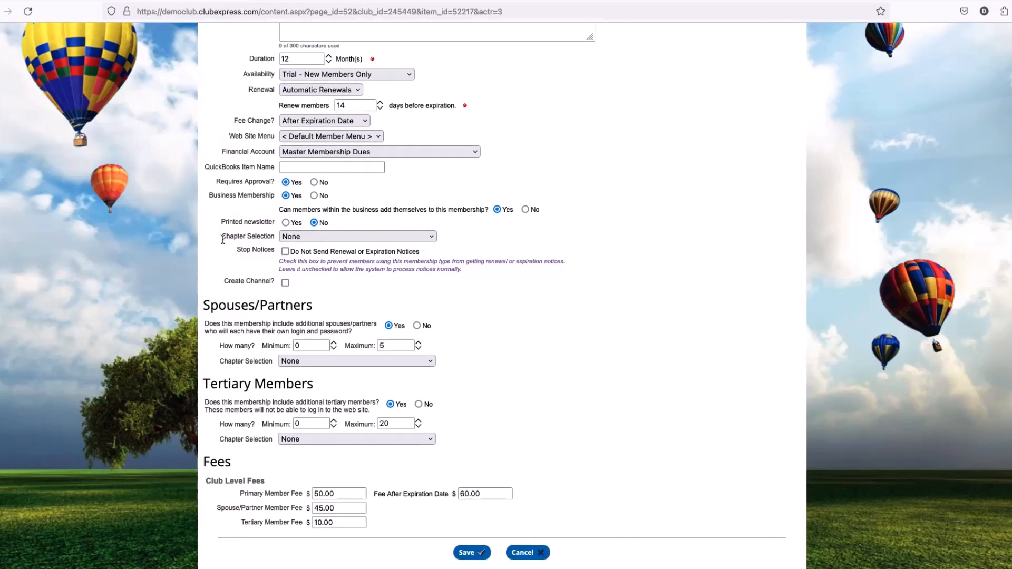
drag(211, 238, 275, 238)
drag(272, 235, 273, 233)
click(242, 239)
scroll(255, 238, up, 2)
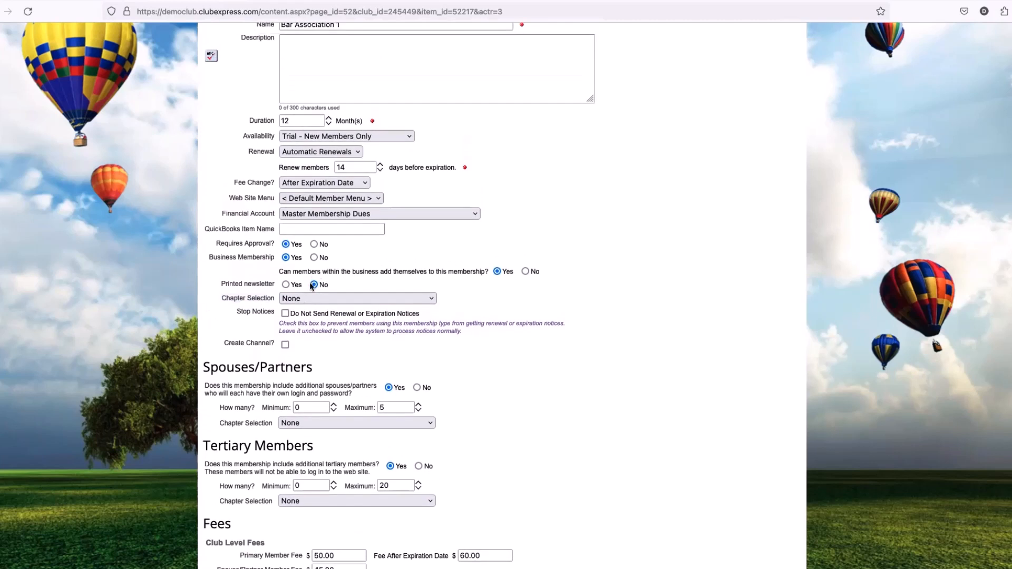
scroll(295, 200, up, 1)
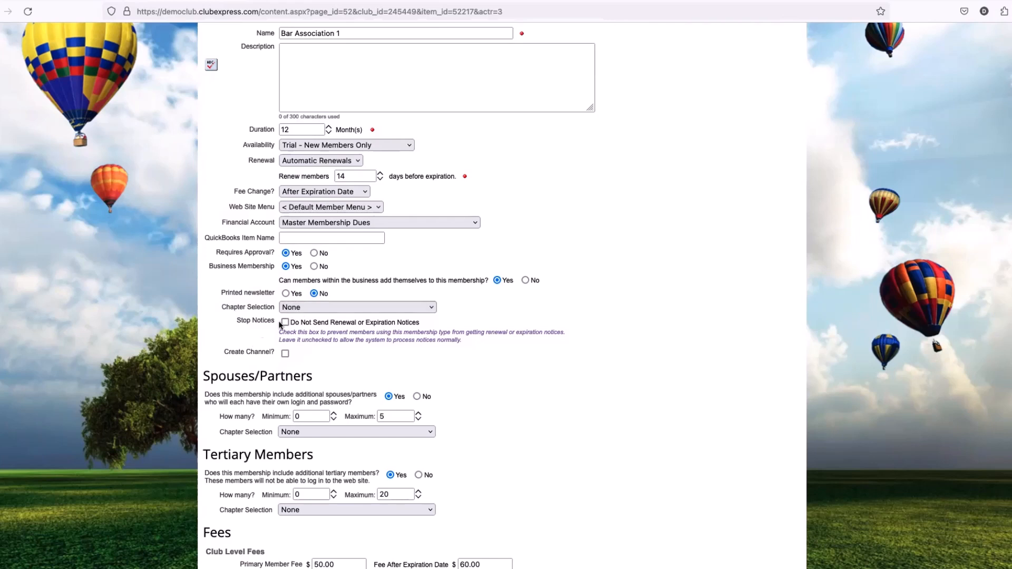
Change Chapter Selection for Bar Association 1 from 'May select only one' to 'Must select only one'
click(304, 309)
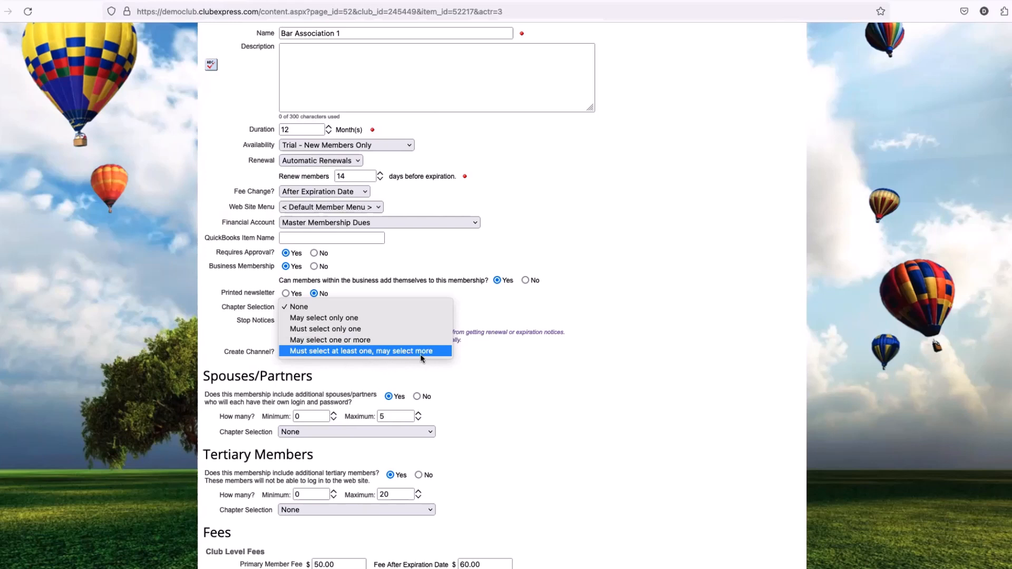
click(321, 318)
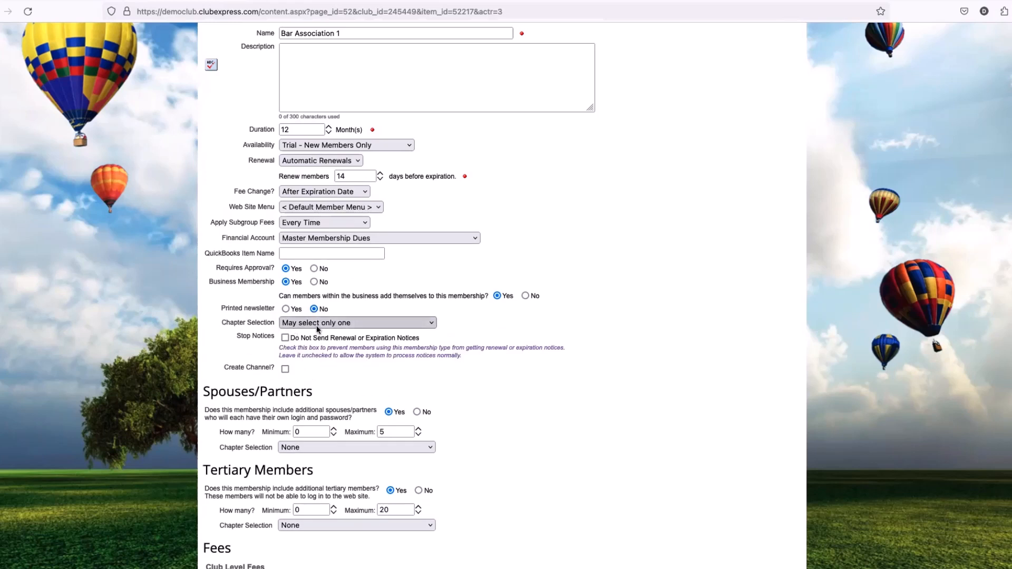
click(348, 325)
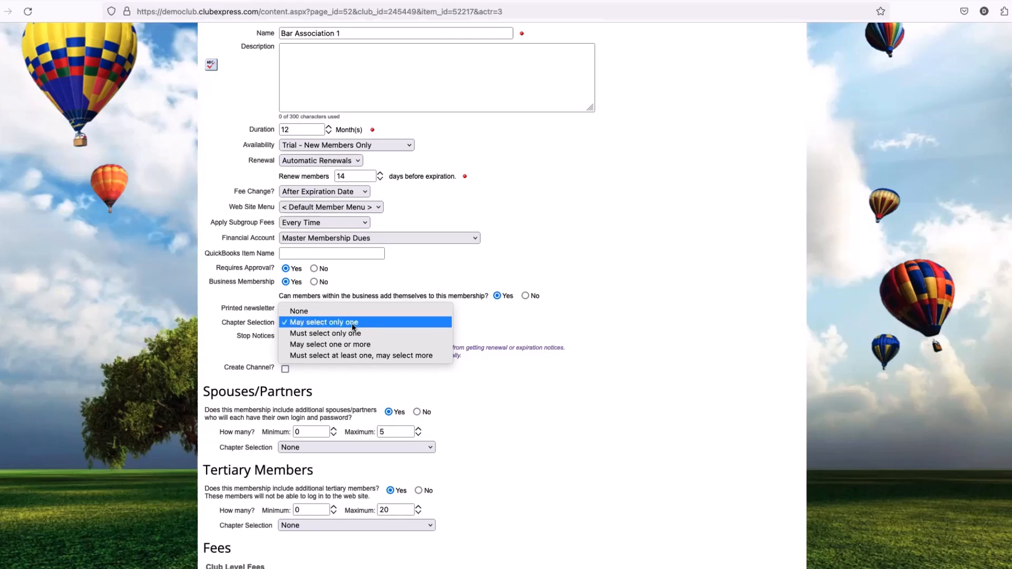
click(292, 334)
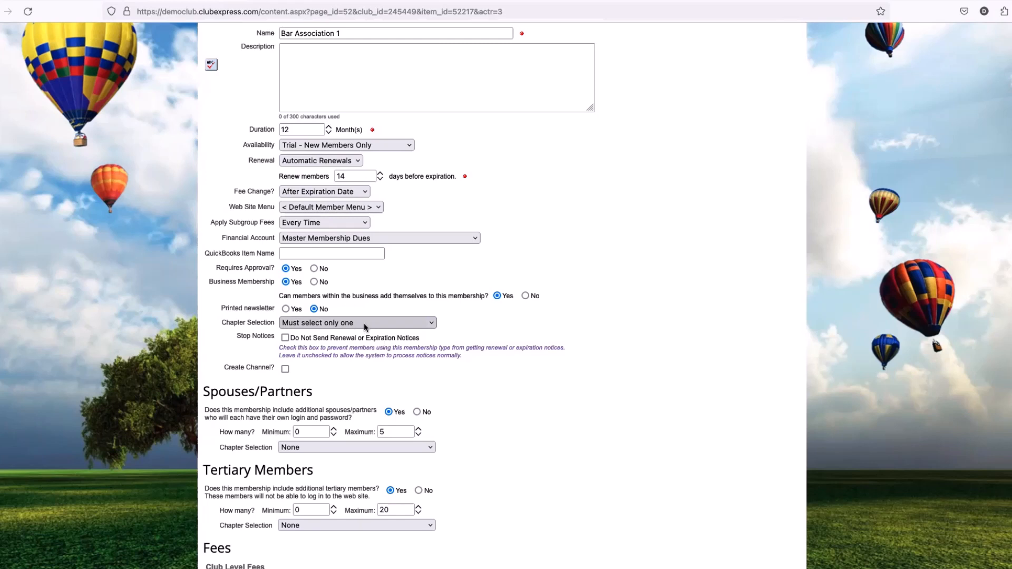
click(393, 324)
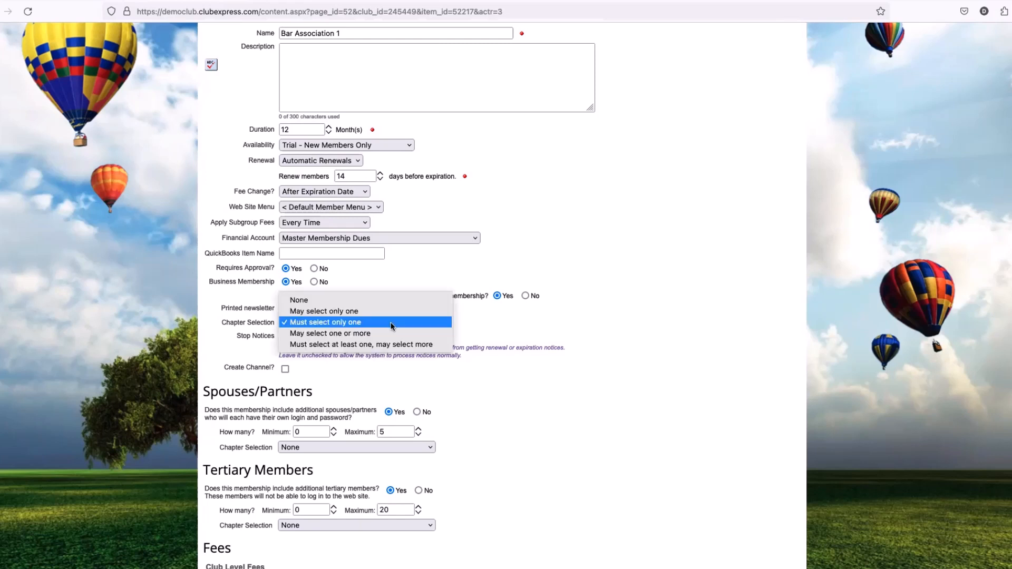
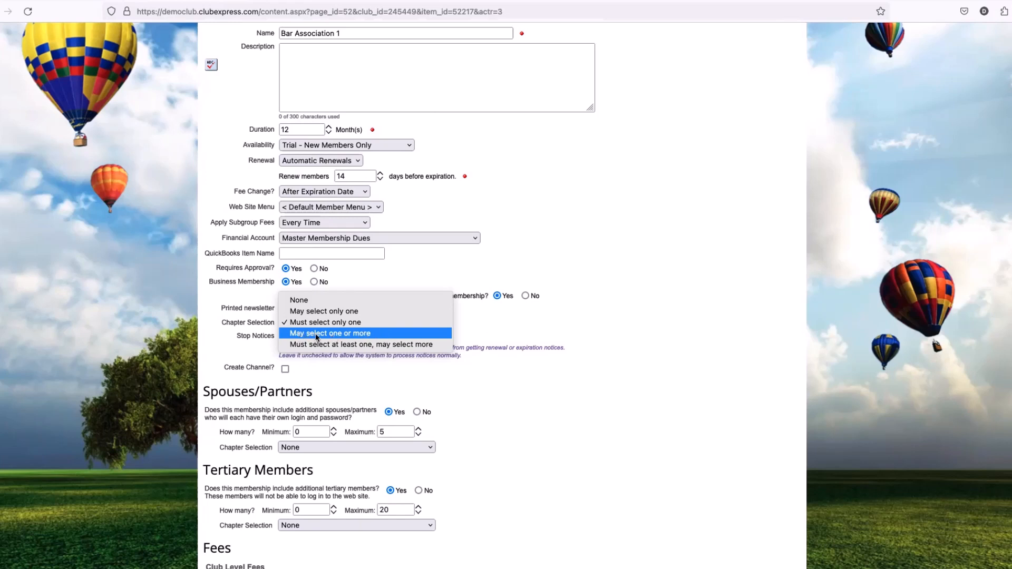
Change Bar Association 1's Chapter Selection to 'Must select at least one, may select more'
click(347, 336)
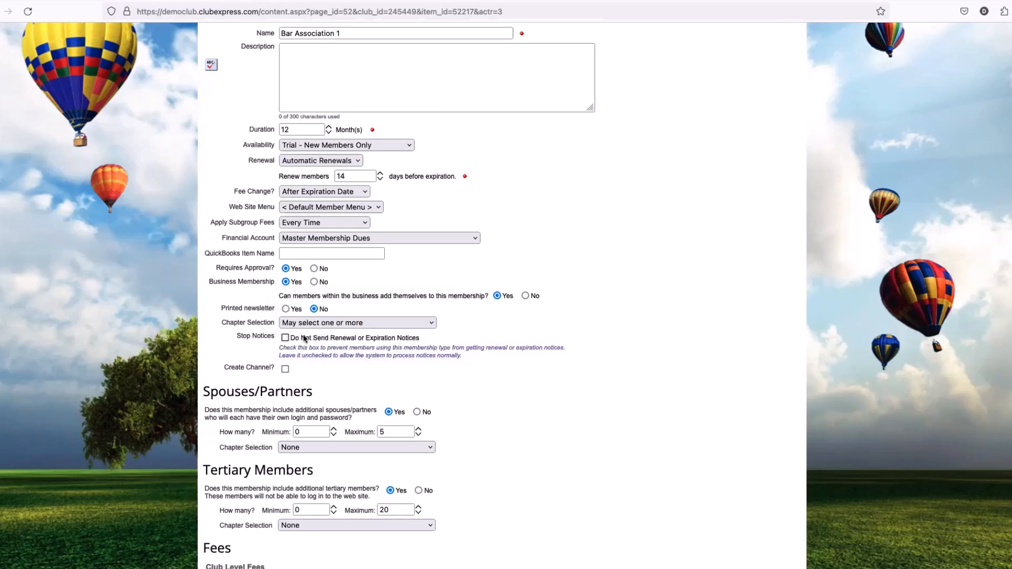
click(375, 325)
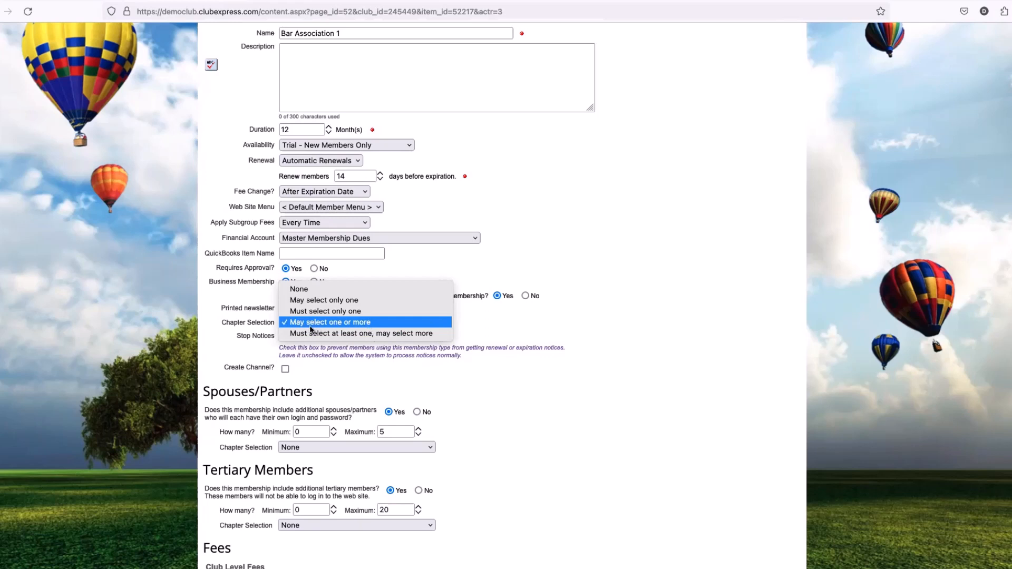
click(364, 333)
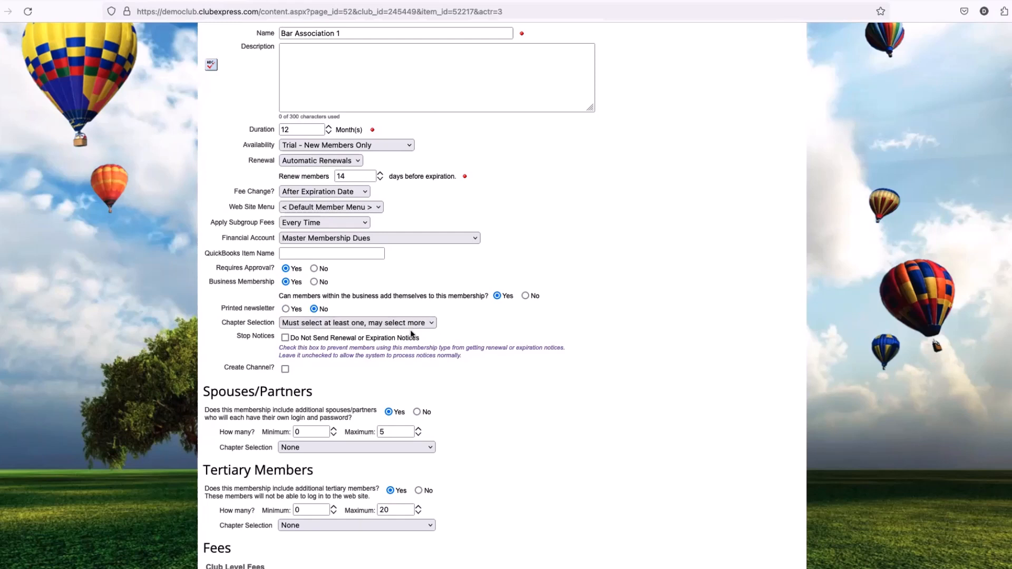
scroll(412, 333, down, 3)
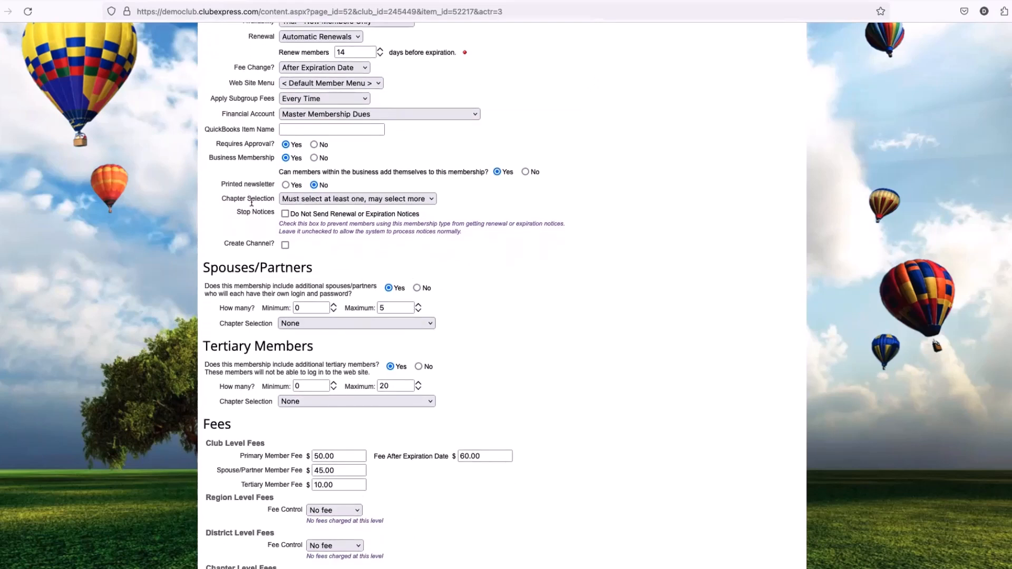
click(297, 200)
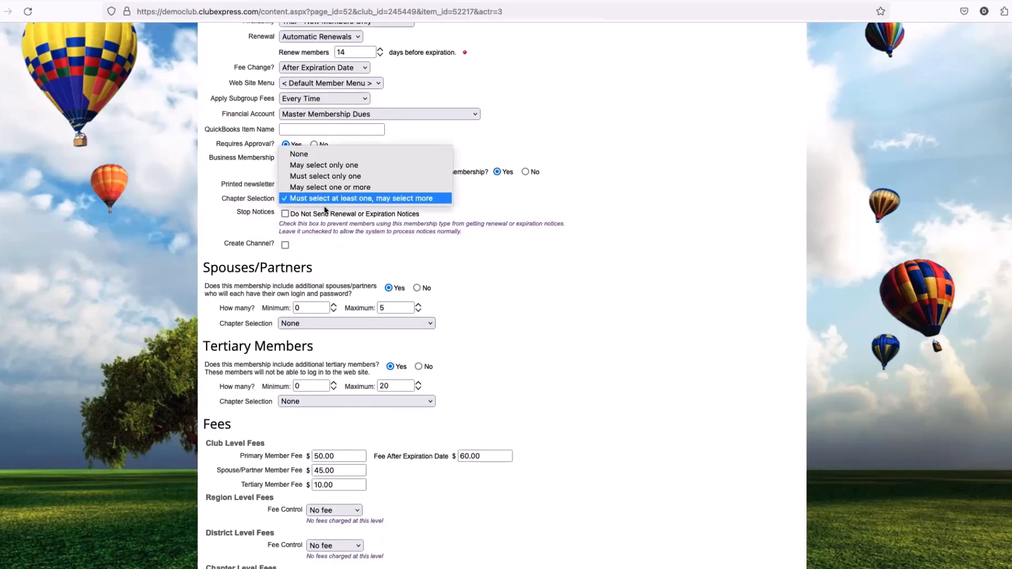
click(600, 201)
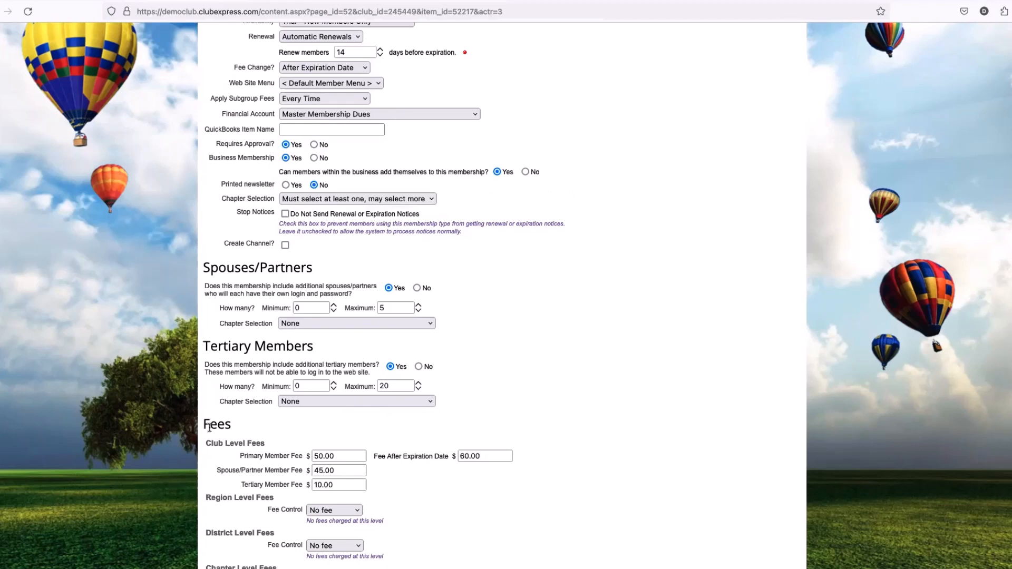
scroll(250, 424, down, 1)
scroll(250, 425, down, 3)
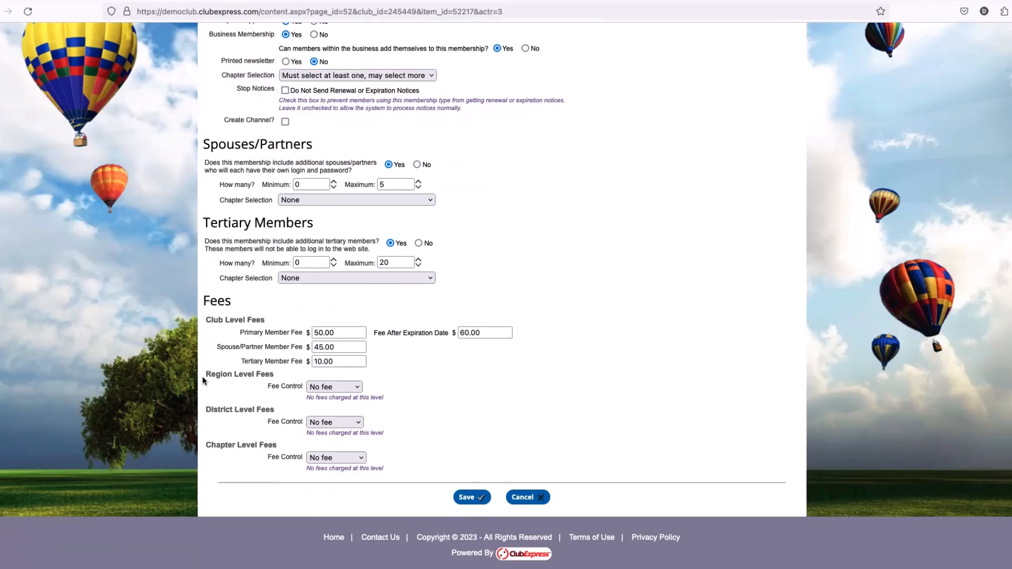
drag(202, 381, 289, 379)
drag(204, 407, 278, 414)
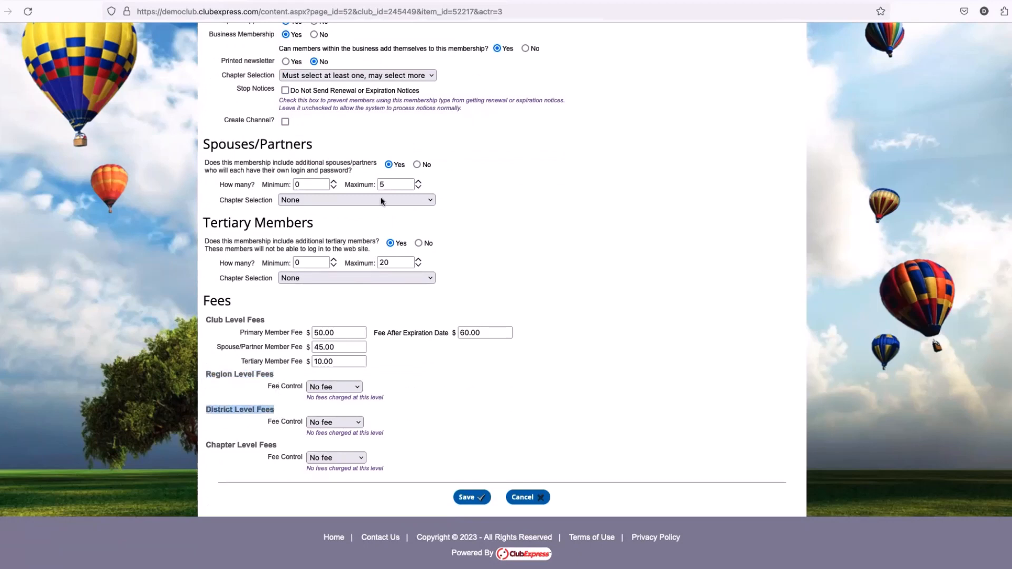
scroll(381, 197, up, 1)
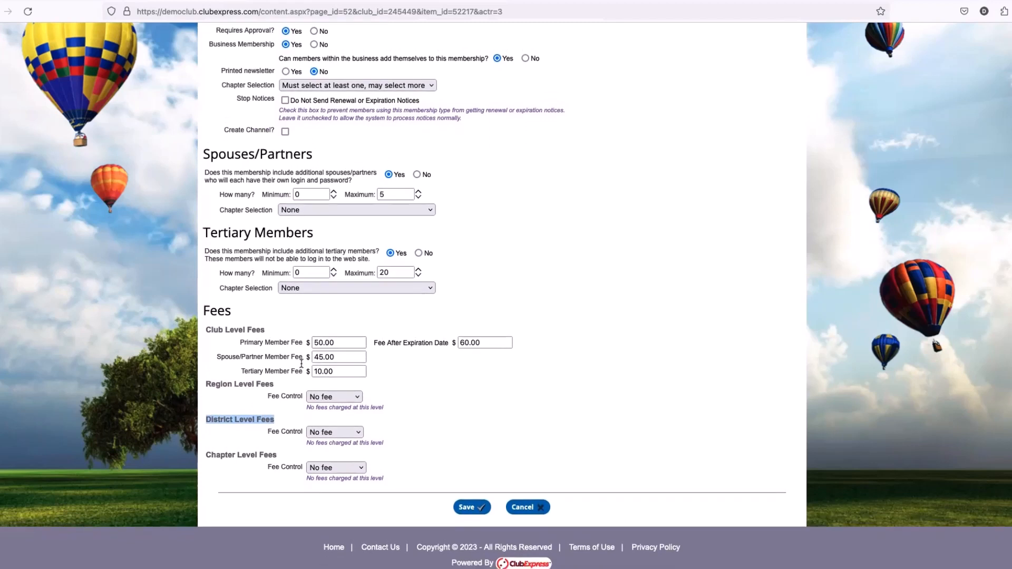
scroll(302, 363, down, 1)
drag(208, 374, 278, 386)
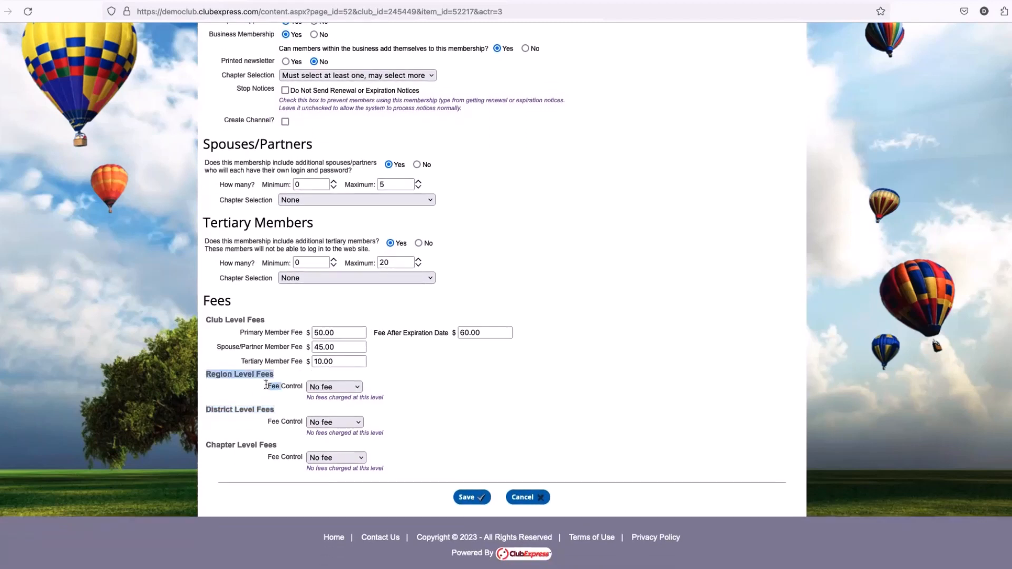
click(252, 441)
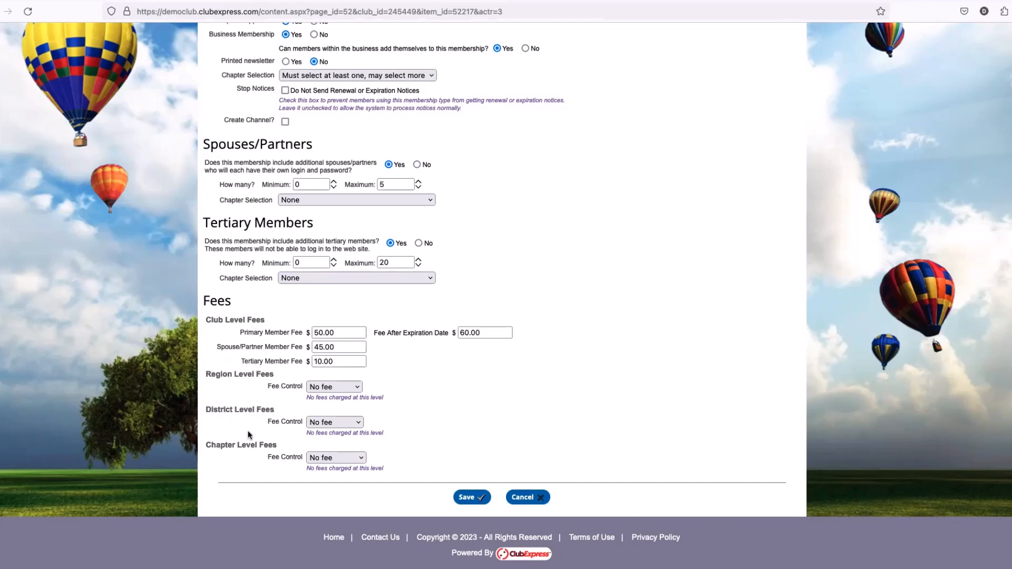
drag(207, 375, 280, 381)
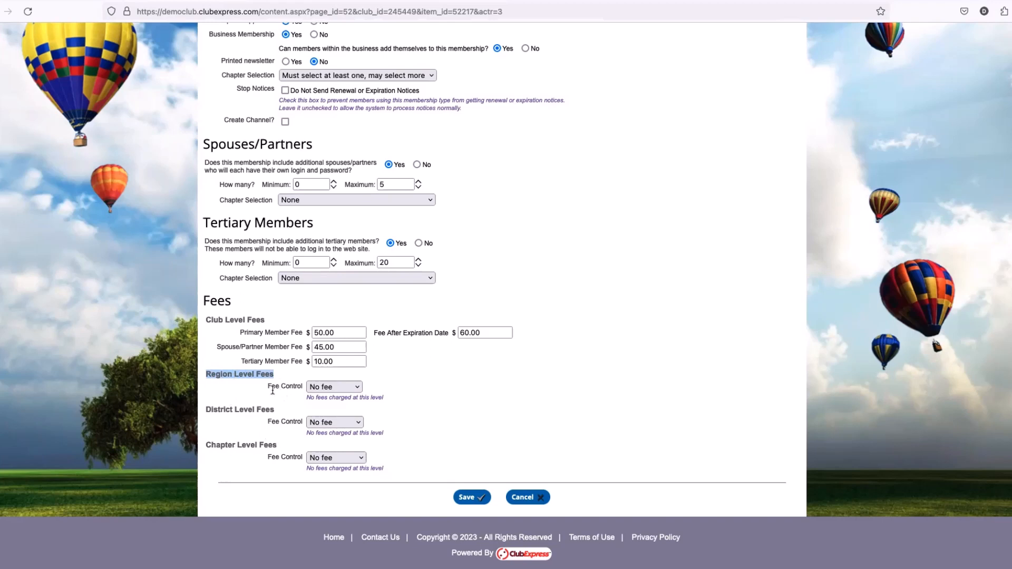
drag(270, 388, 302, 388)
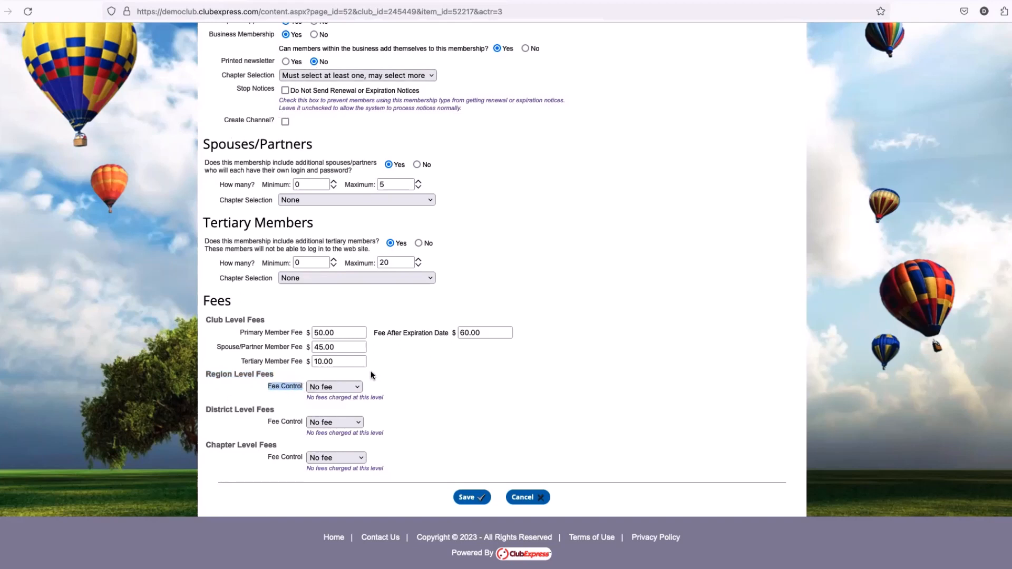
Set Region Level Fees control to Club Level and the region Primary Member Fee to 10.00
click(298, 386)
click(340, 392)
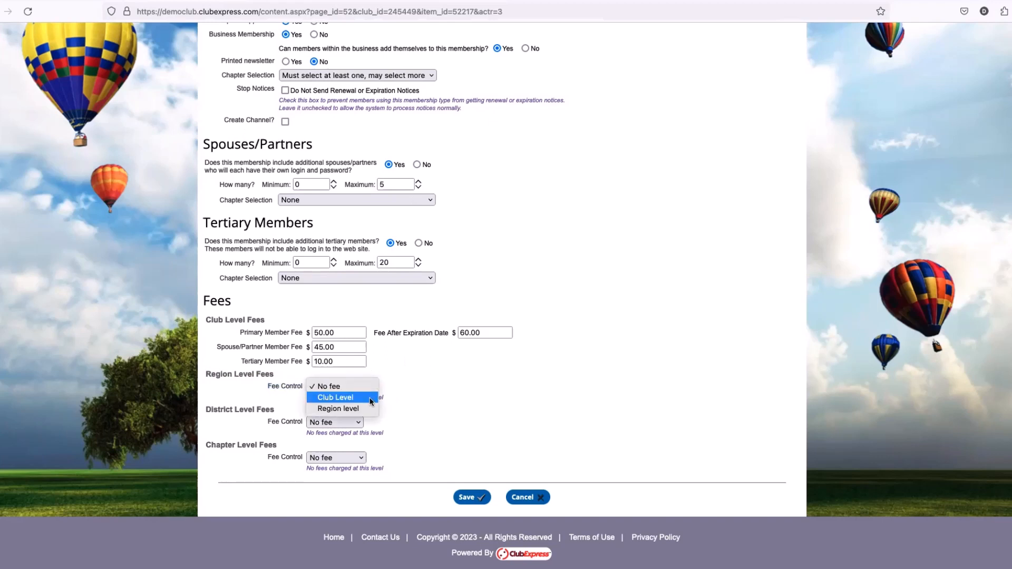
click(369, 398)
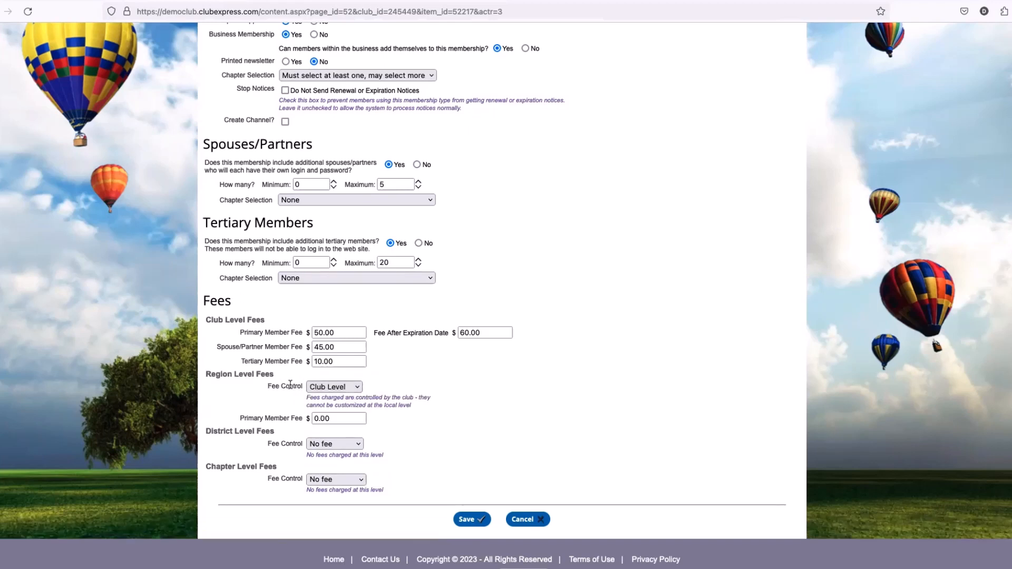
click(342, 420)
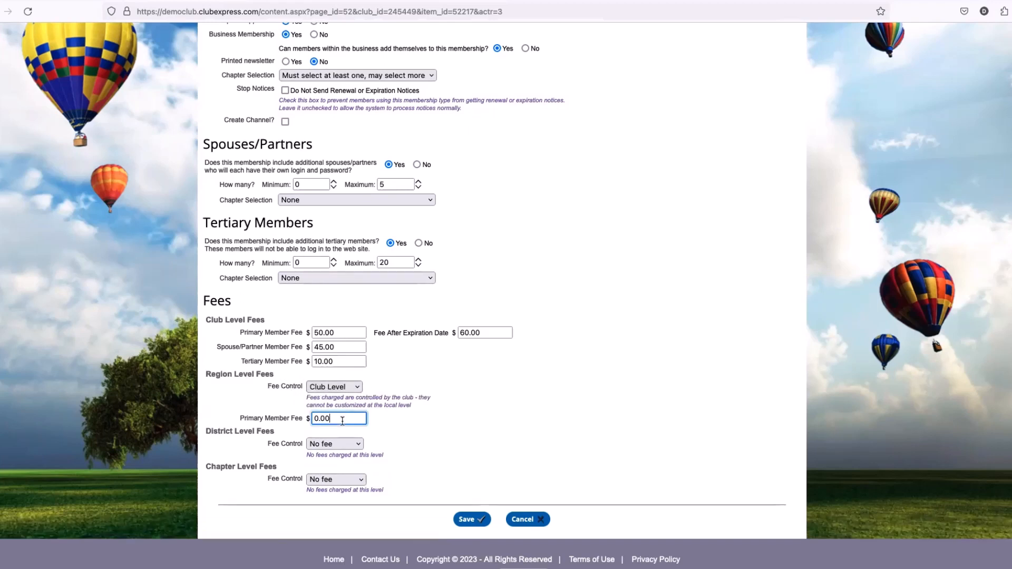
triple_click(342, 420)
text(10.00)
click(475, 424)
Switch Region Level Fees control to Region level, keeping the 10.00 default primary fee
click(354, 389)
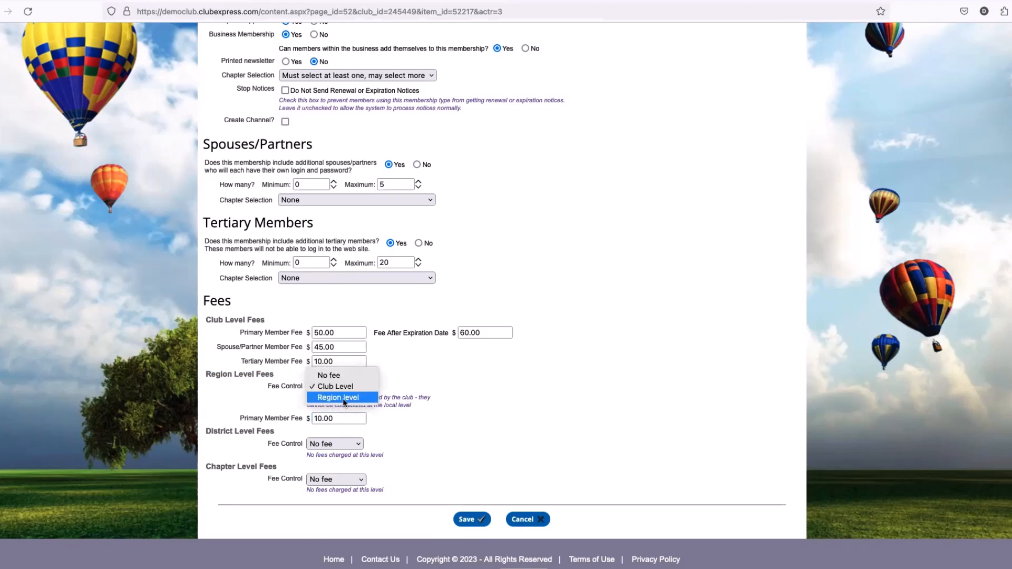
click(344, 400)
drag(206, 375, 244, 376)
click(271, 387)
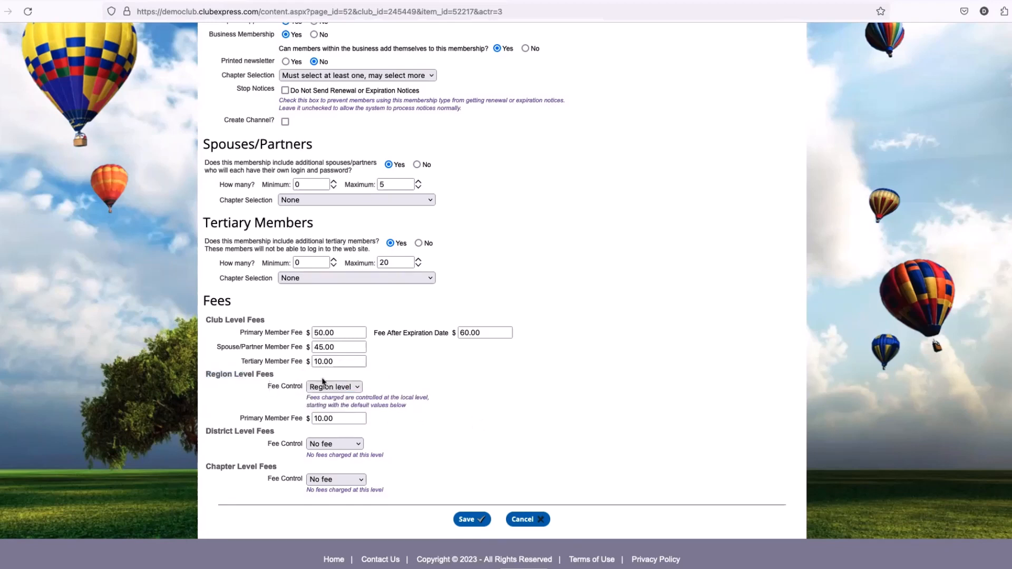
click(330, 419)
drag(330, 419, 306, 419)
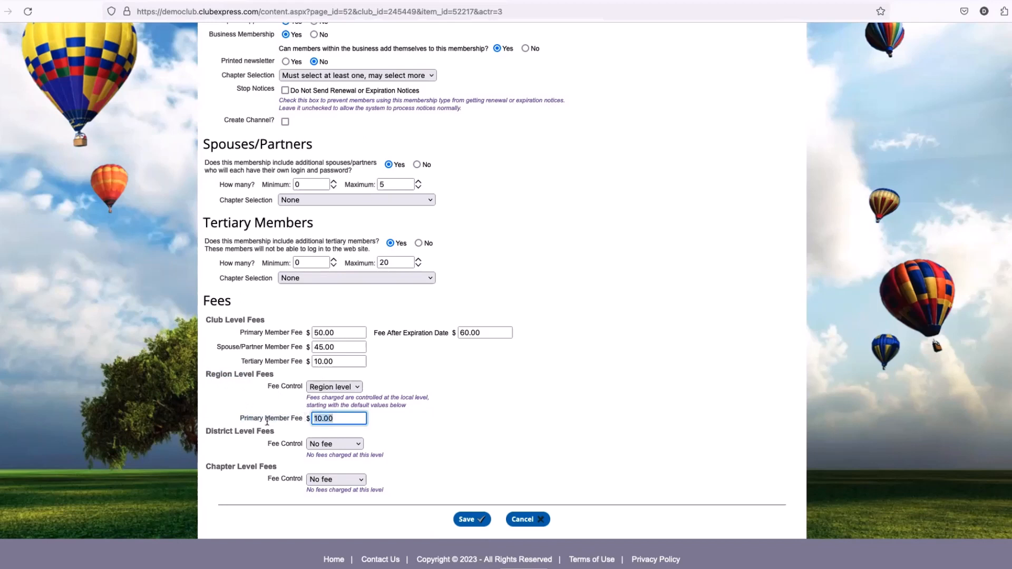
click(318, 427)
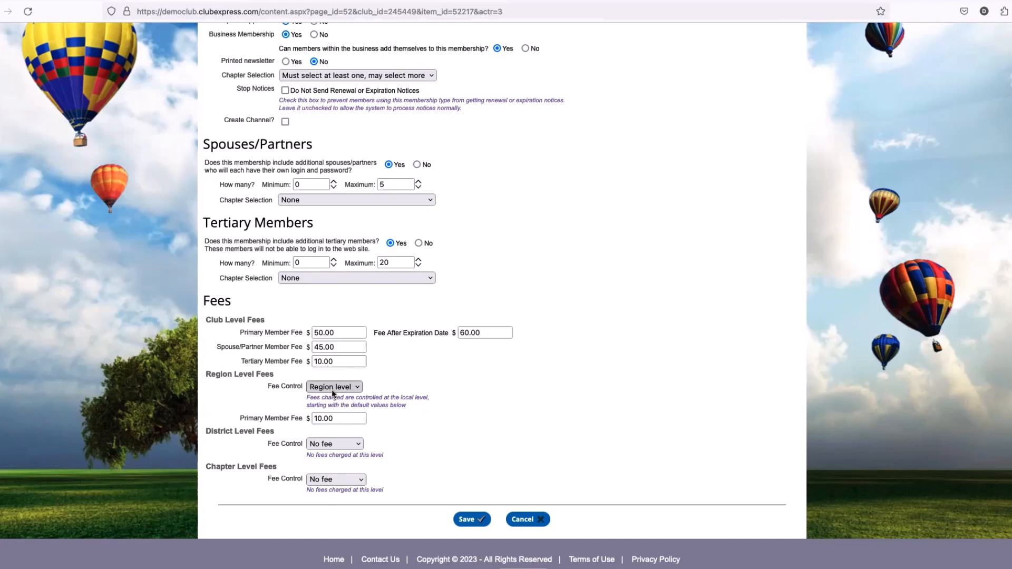
scroll(331, 390, down, 1)
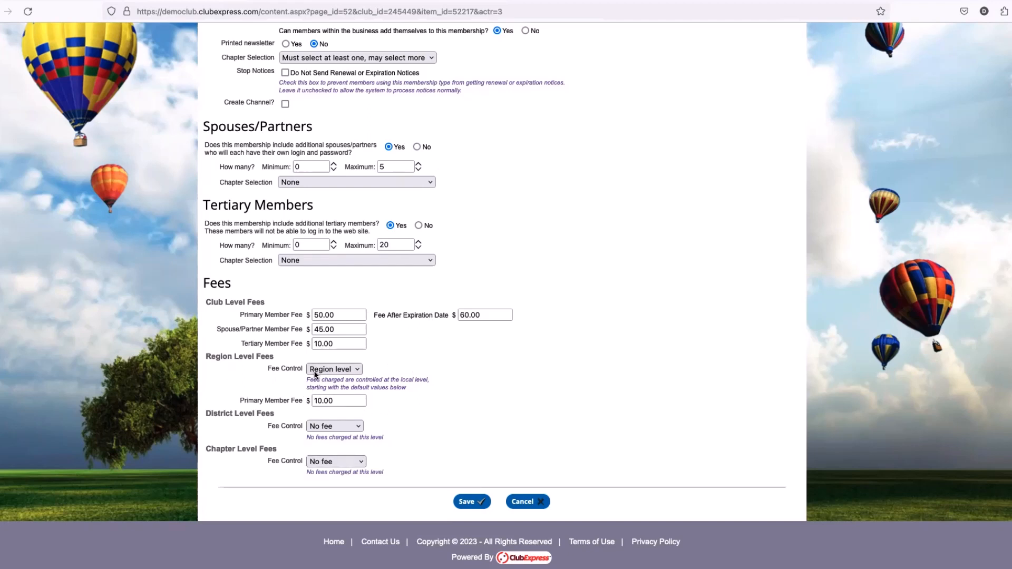
Set District Level Fees control to District level and Chapter Level Fees control to Chapter level
drag(212, 357, 284, 358)
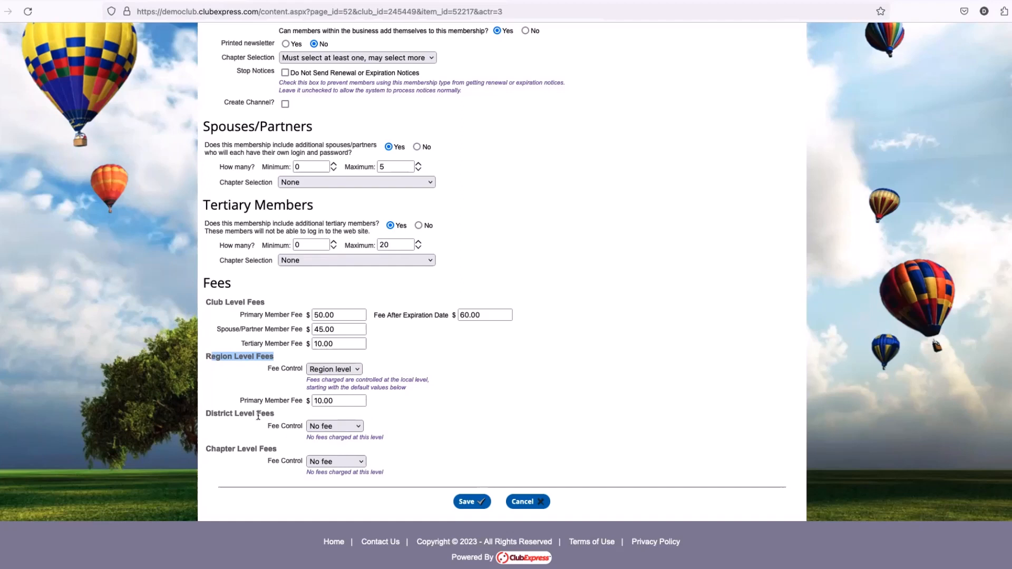
click(336, 431)
click(351, 449)
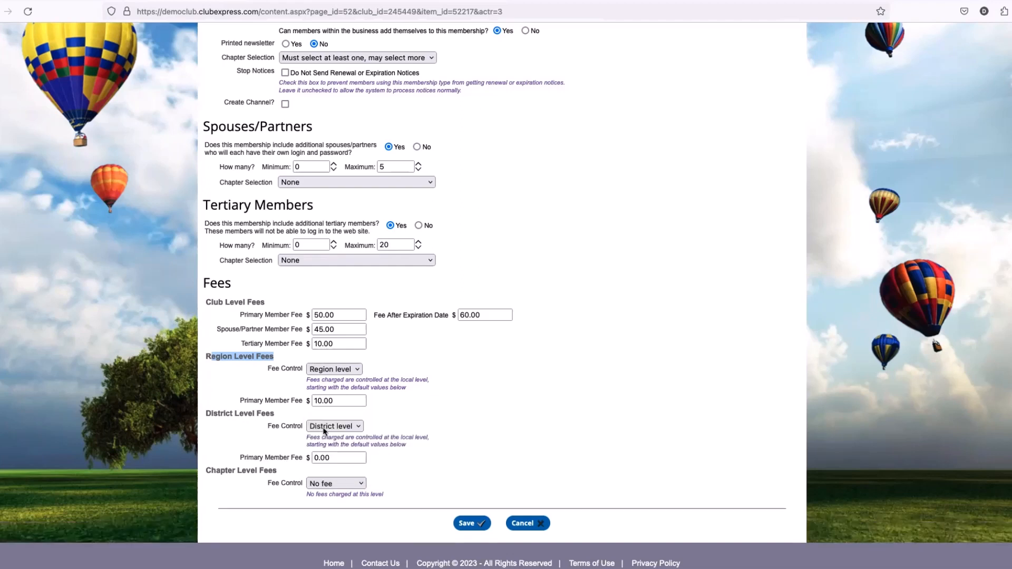
scroll(316, 441, down, 1)
drag(226, 463, 287, 468)
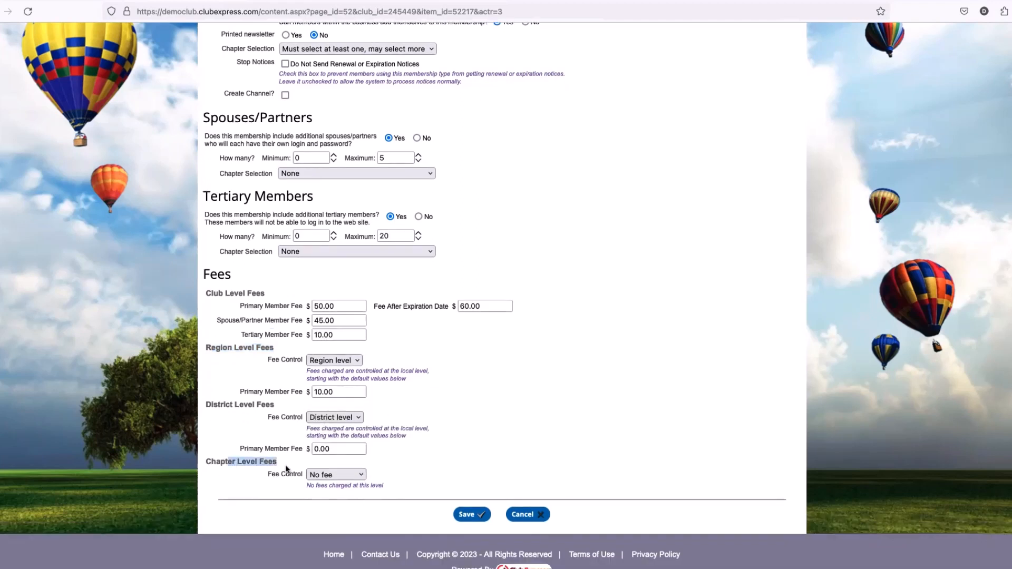
click(338, 475)
click(365, 495)
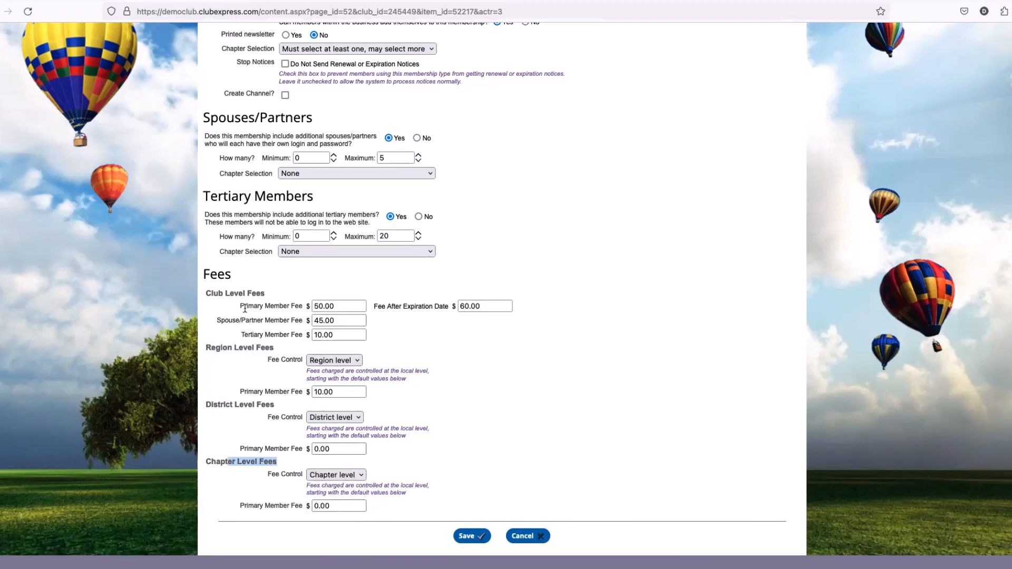
Review the club primary and spouse/partner fee labels and the lower-level fee settings
drag(241, 306, 290, 307)
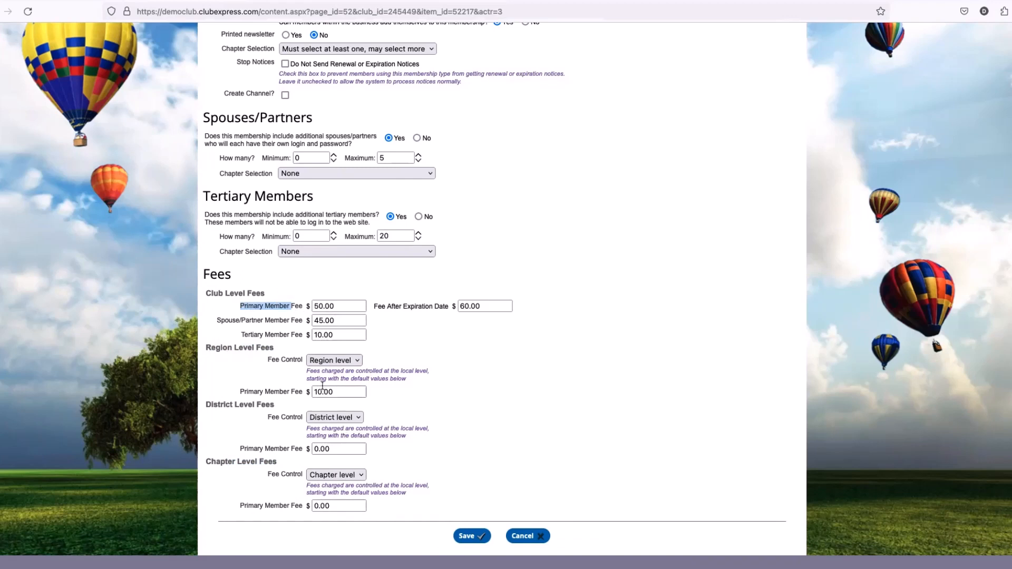
drag(304, 321, 280, 325)
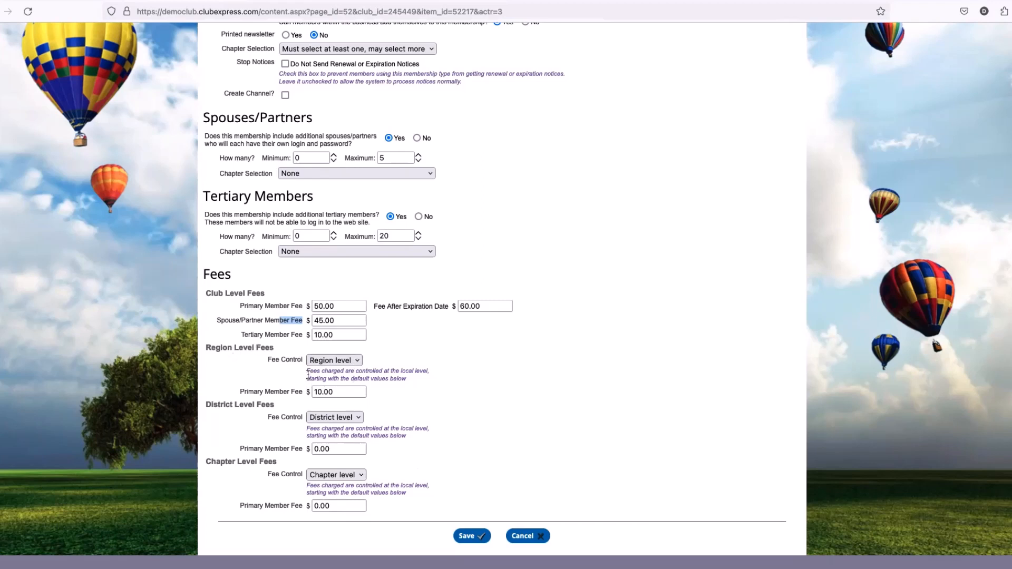
click(439, 350)
drag(211, 348, 441, 494)
click(438, 492)
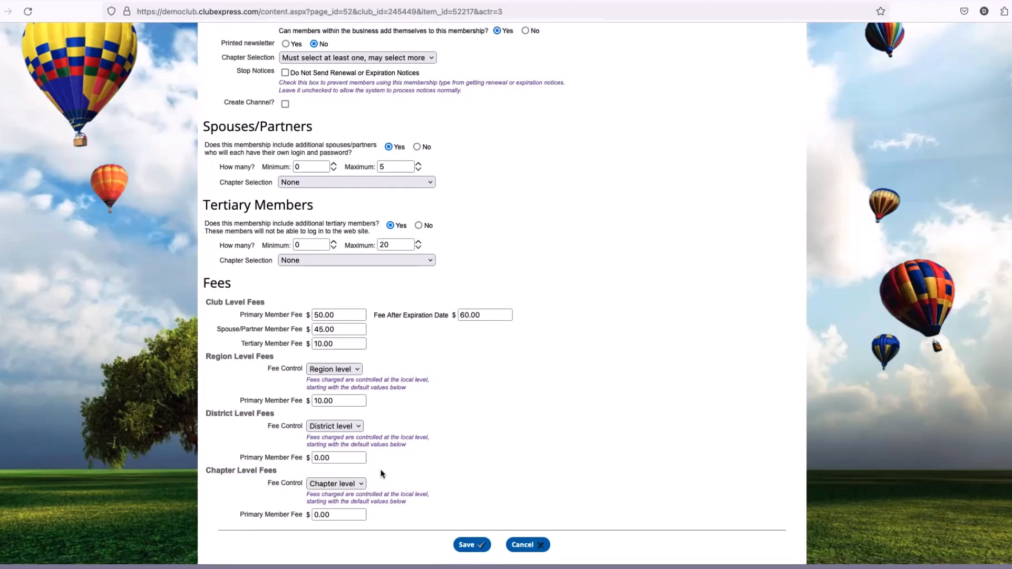
scroll(383, 473, up, 1)
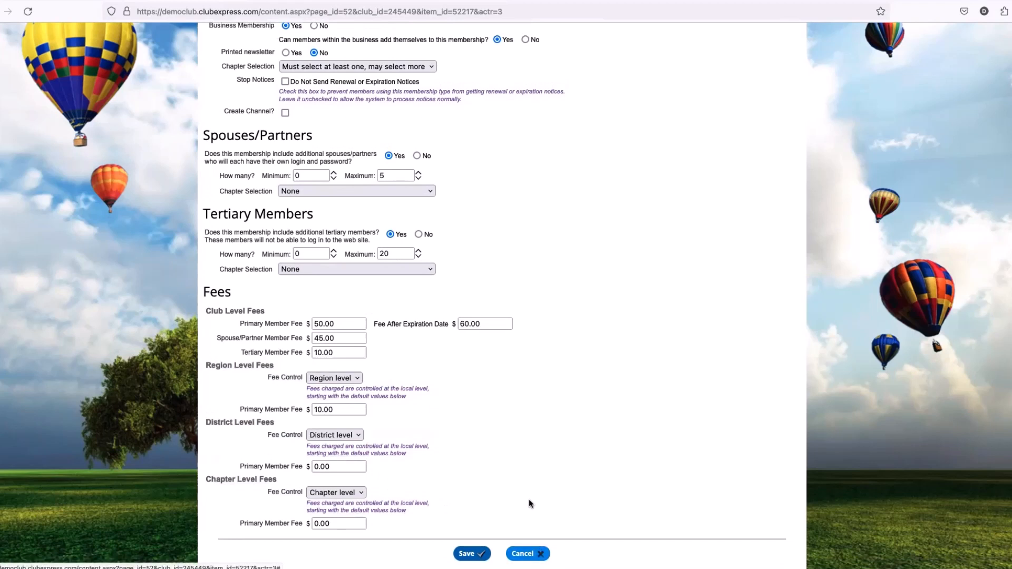
Open the Control Panel on its Club tab to see club setup items like Metro Areas
scroll(529, 499, up, 5)
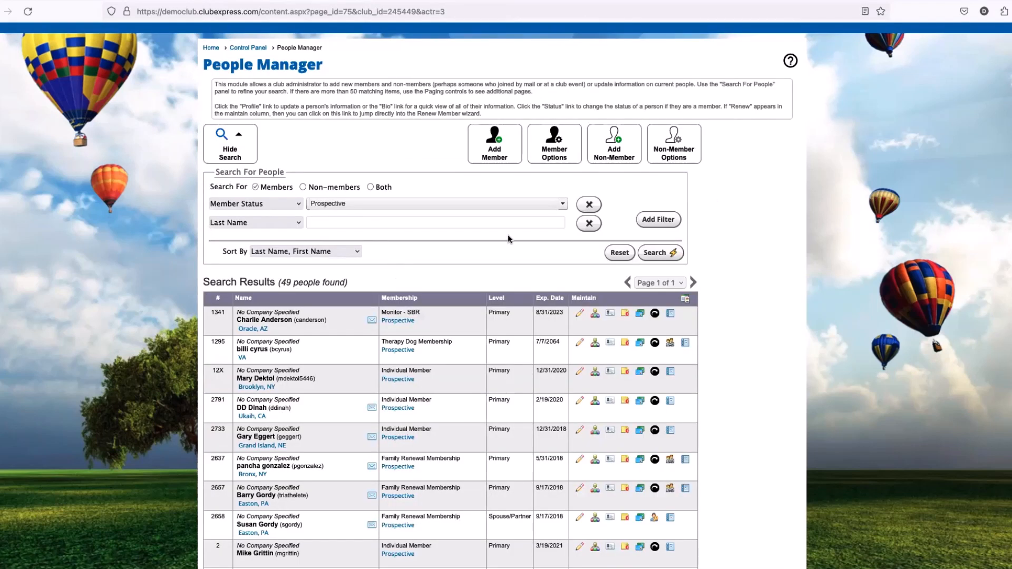
scroll(393, 273, up, 5)
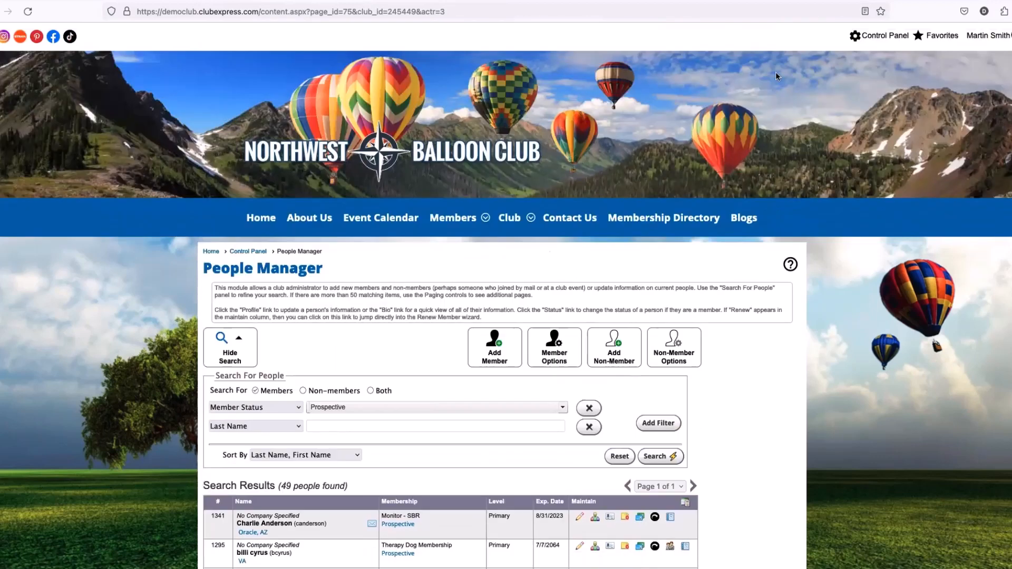
click(886, 35)
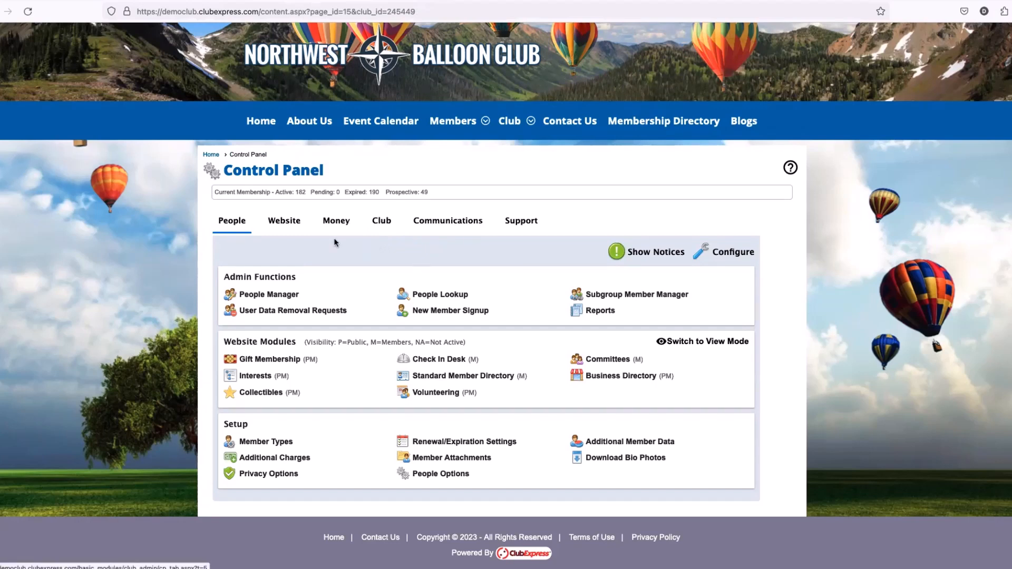
click(378, 228)
scroll(377, 232, down, 3)
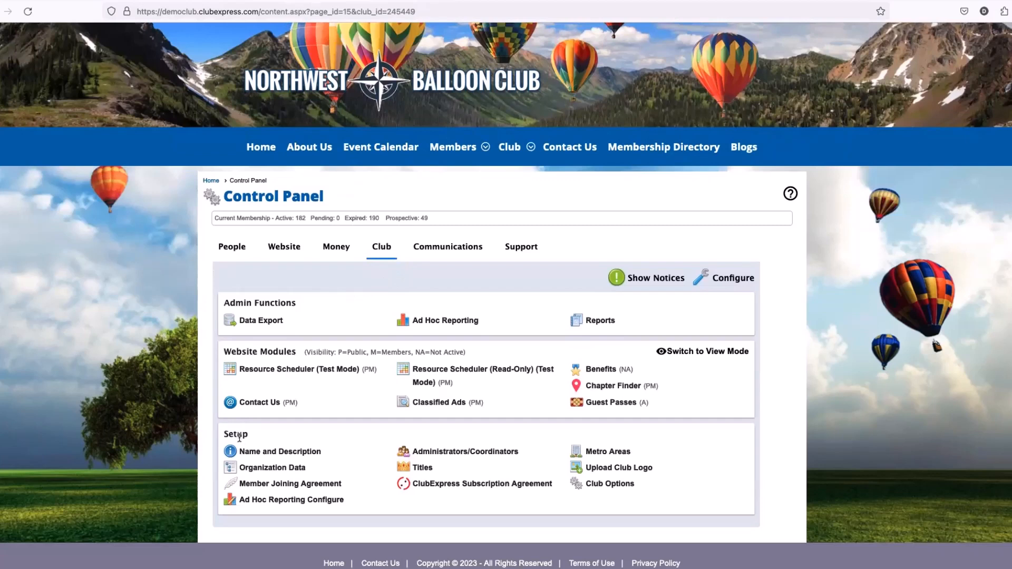
In Organization Data, expand Region 10: Ontario and California, then edit Fairfield's membership fees
click(255, 471)
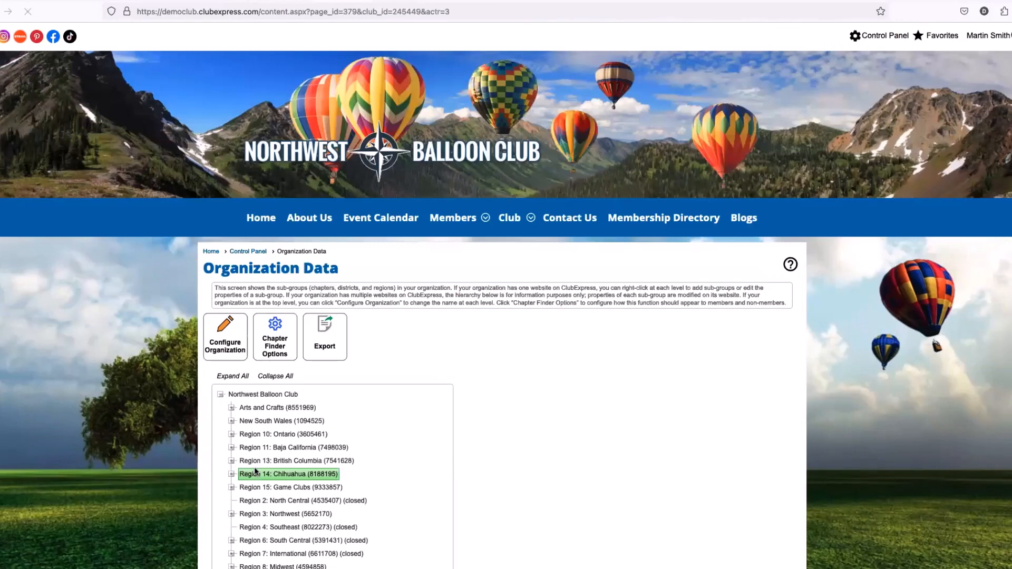
scroll(252, 453, down, 5)
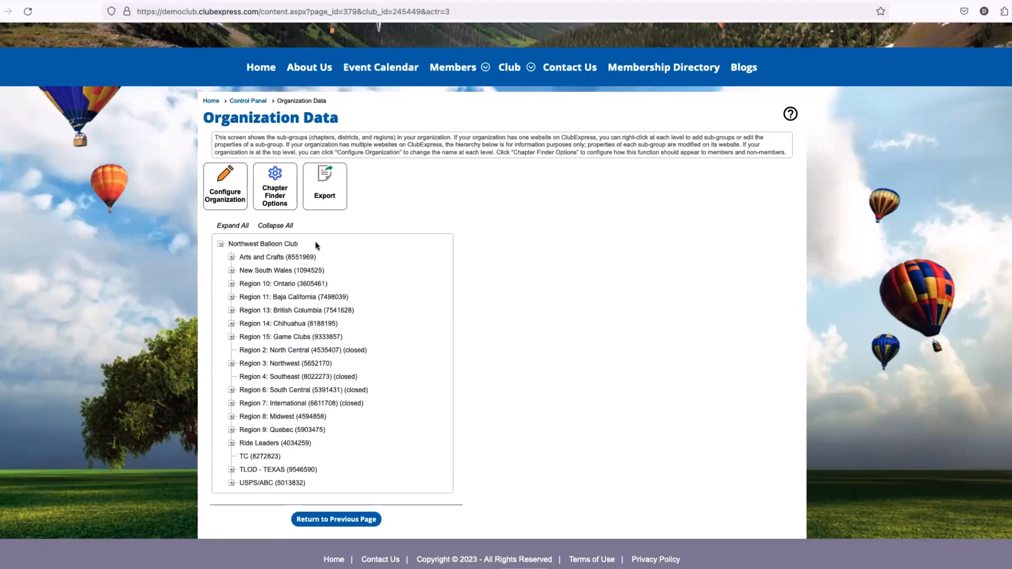
scroll(284, 263, up, 1)
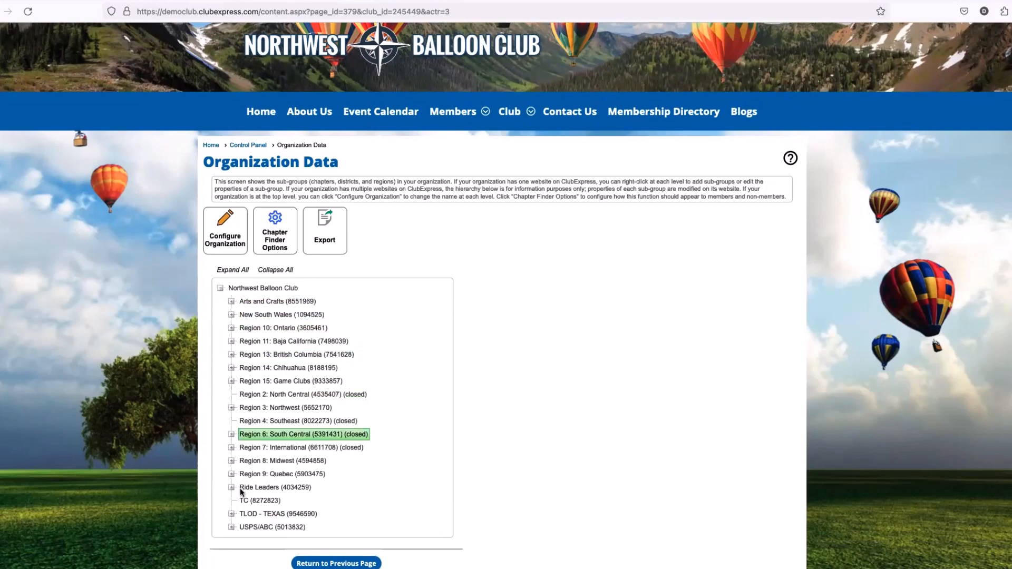
click(230, 328)
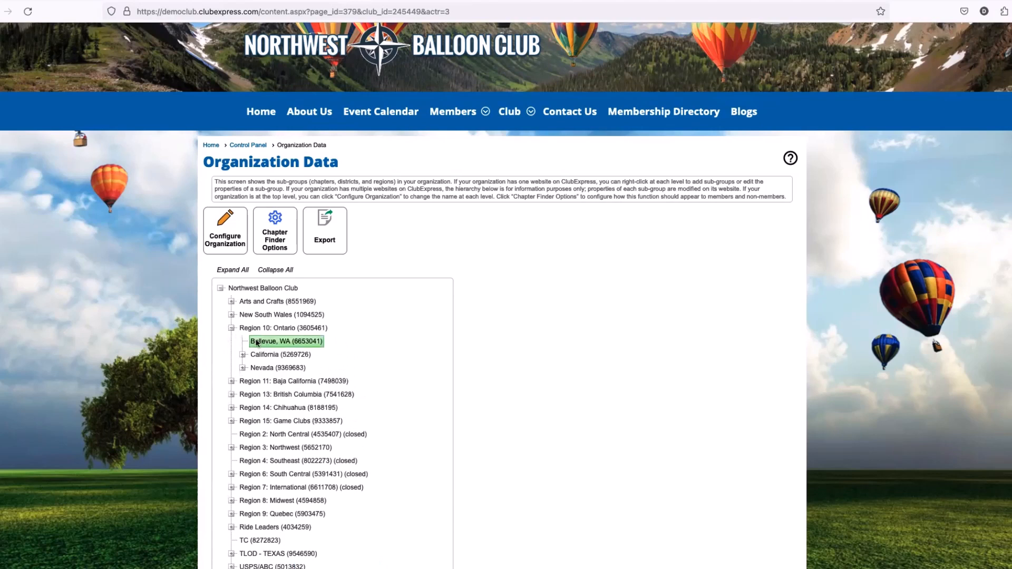
click(243, 355)
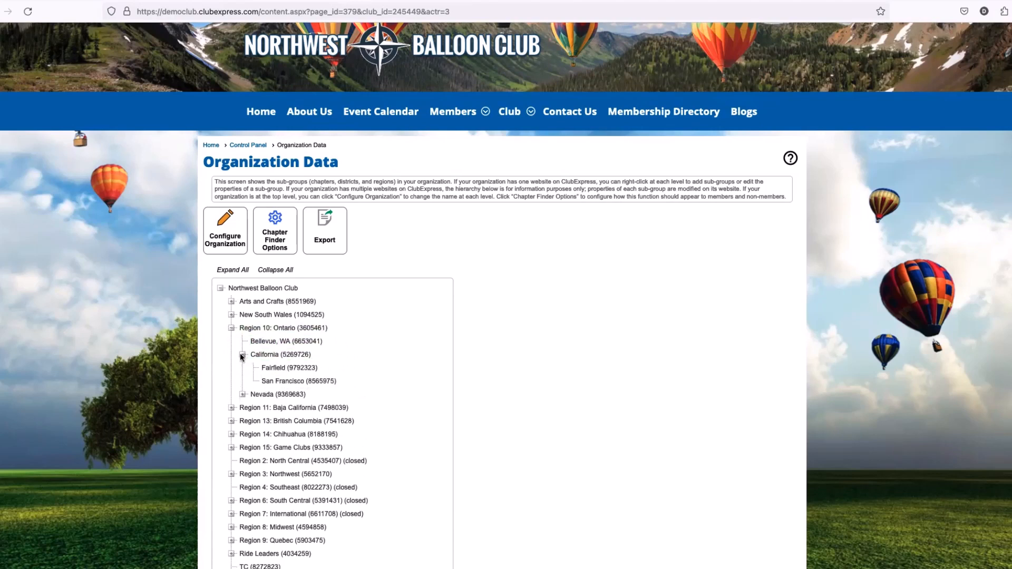
right_click(301, 372)
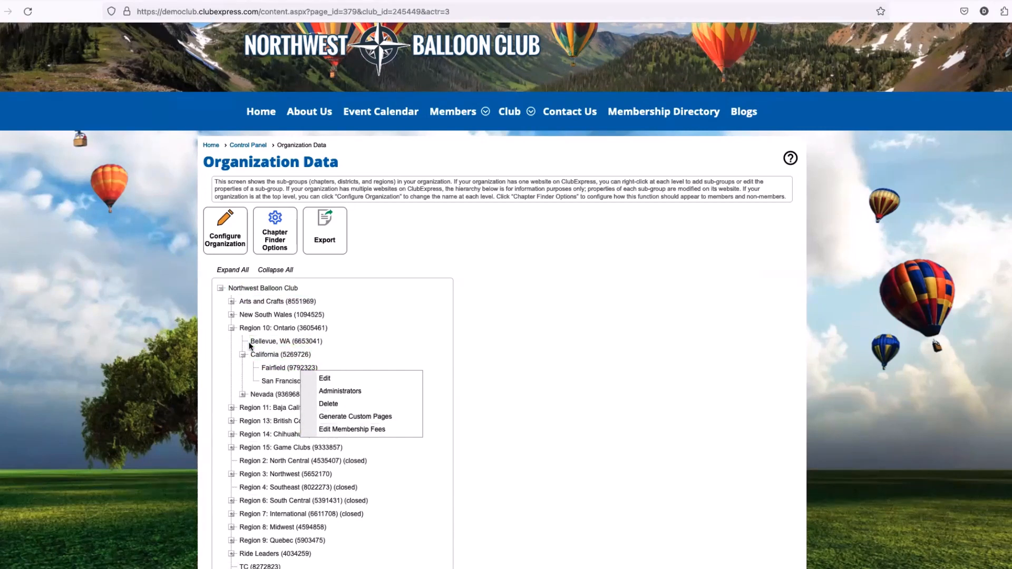
click(352, 430)
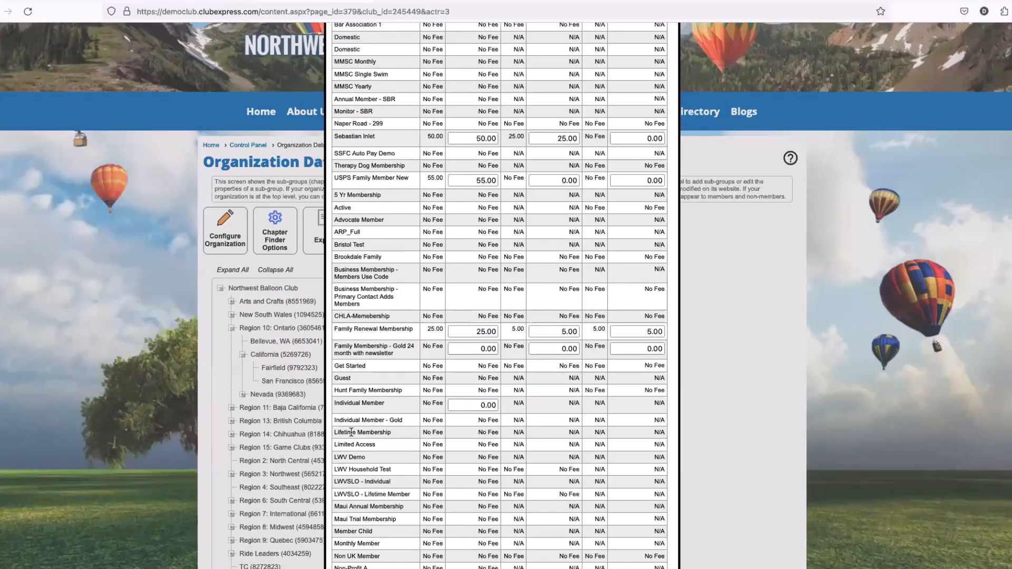
Review Sebastian Inlet's 50.00 default fee and its local primary, spouse/partner and tertiary fees, unchanged
scroll(548, 338, up, 2)
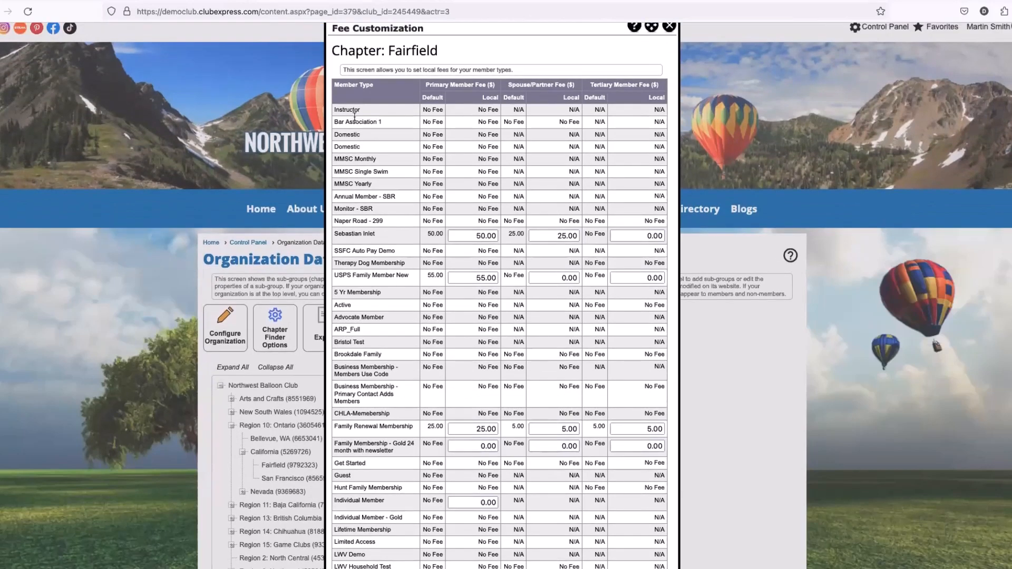
scroll(670, 161, down, 1)
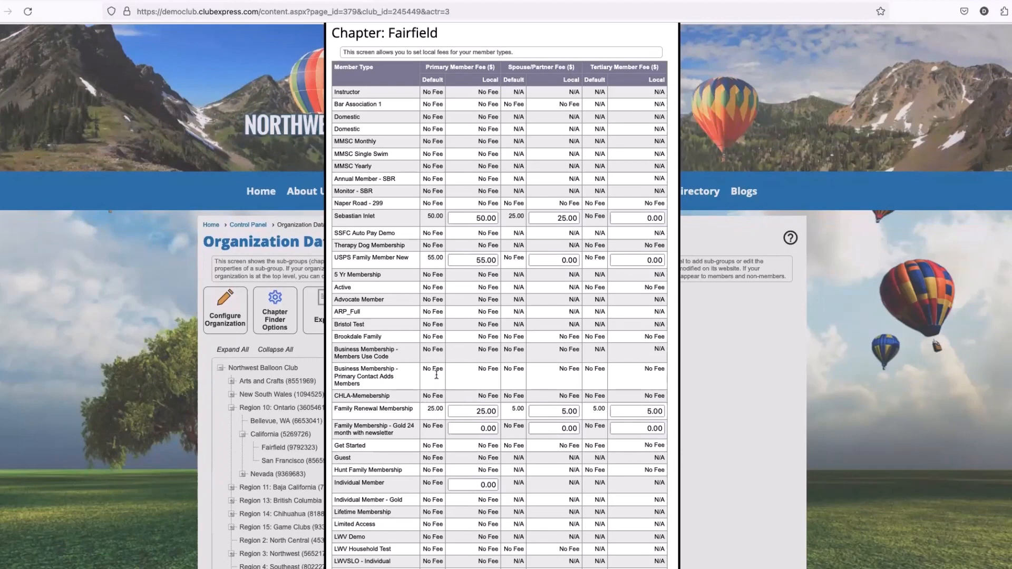
scroll(453, 347, up, 1)
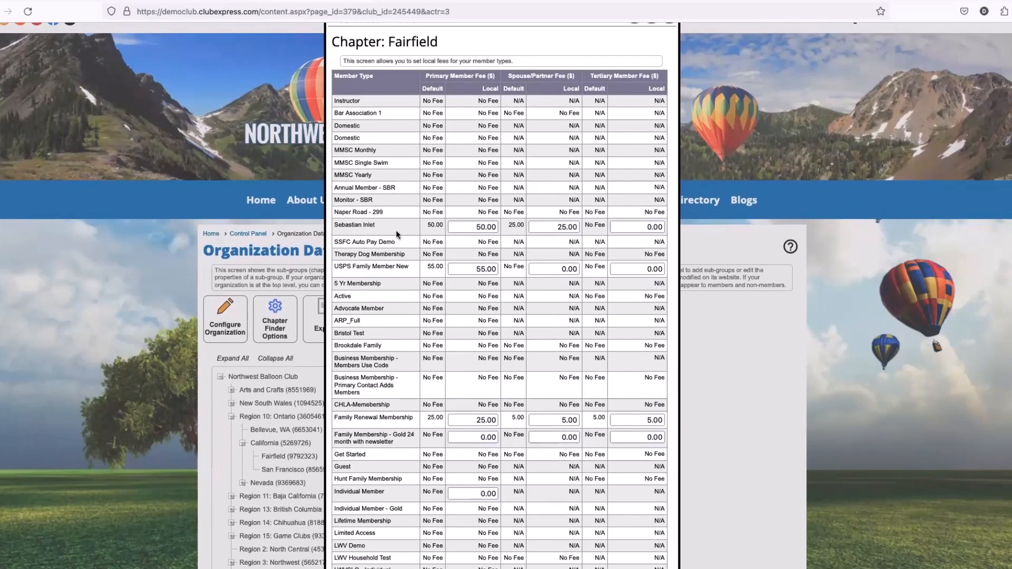
drag(335, 225, 447, 228)
click(399, 232)
click(462, 225)
drag(507, 227, 501, 229)
click(540, 228)
click(592, 232)
click(659, 227)
click(650, 200)
click(484, 227)
Point out Sebastian Inlet's 50.00 local fee under the Primary Member Fee column
drag(426, 77, 478, 76)
drag(468, 226, 495, 226)
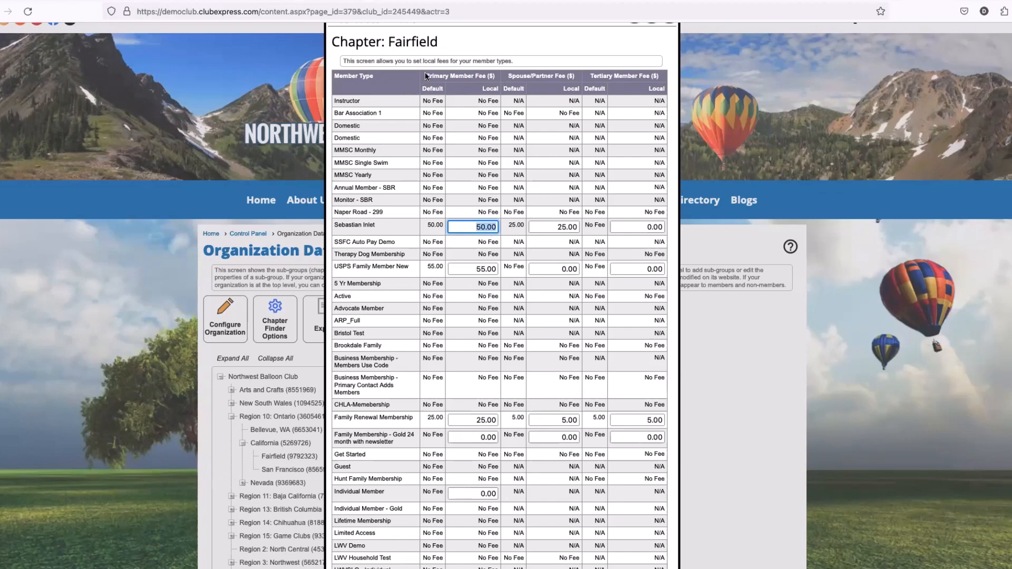
click(461, 76)
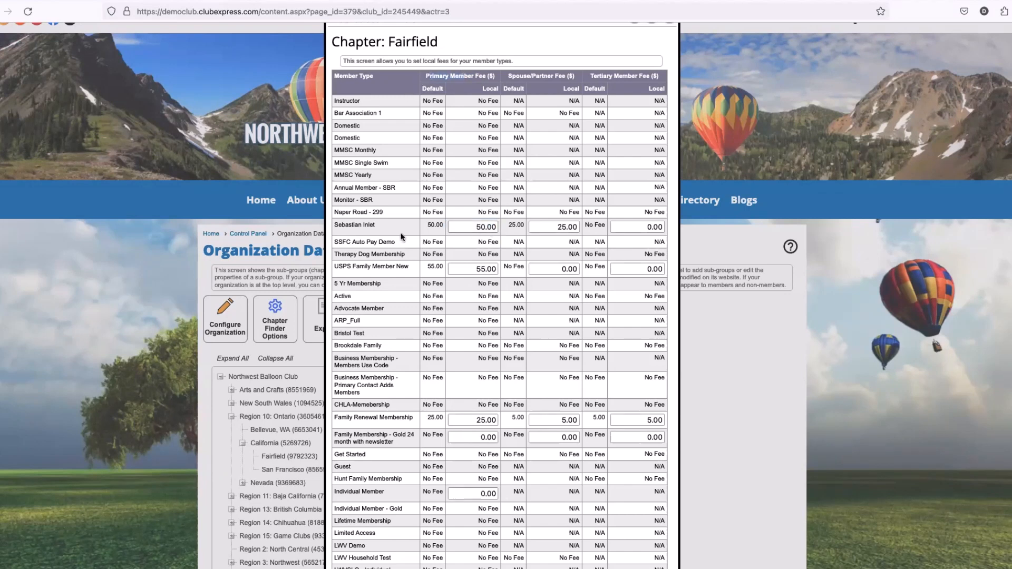
click(484, 229)
drag(484, 229, 499, 227)
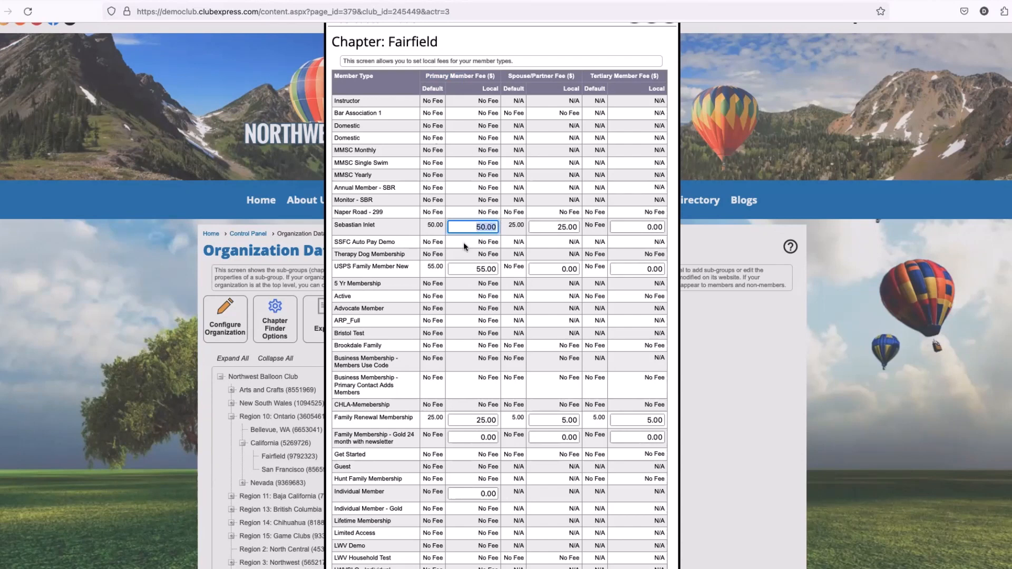
click(510, 77)
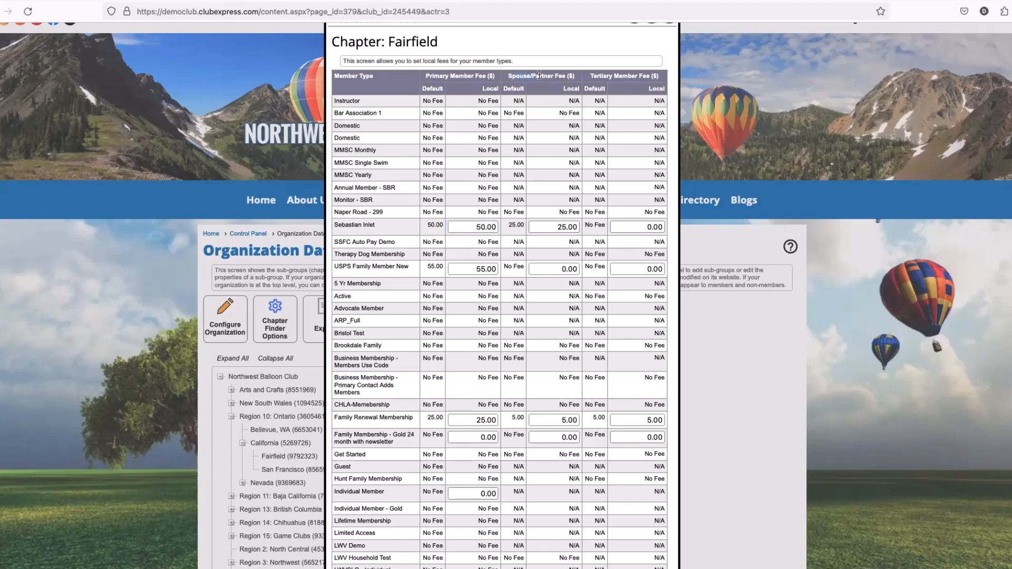
click(199, 1)
scroll(409, 334, down, 1)
scroll(404, 329, down, 1)
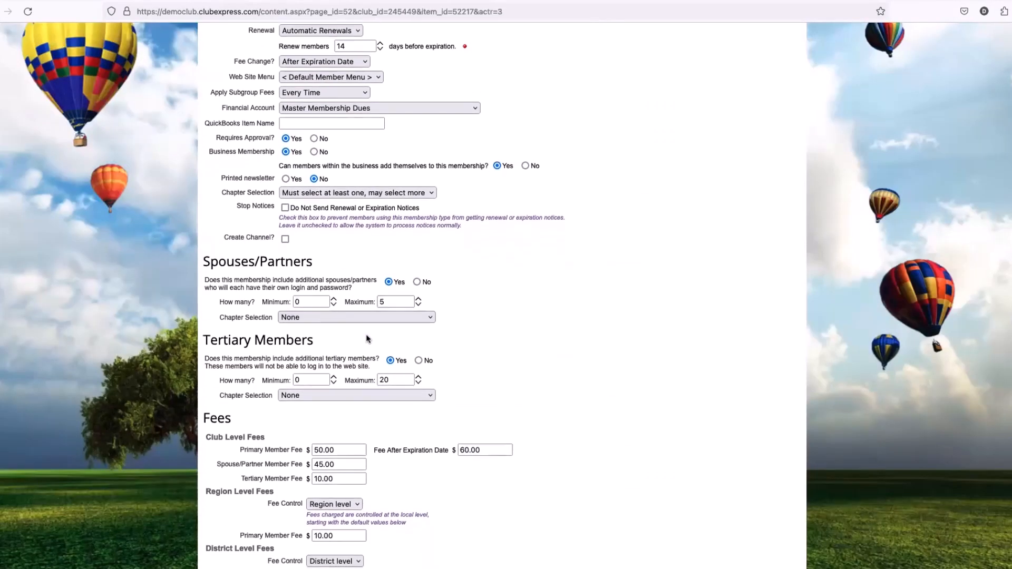
drag(206, 433, 264, 433)
drag(217, 462, 265, 462)
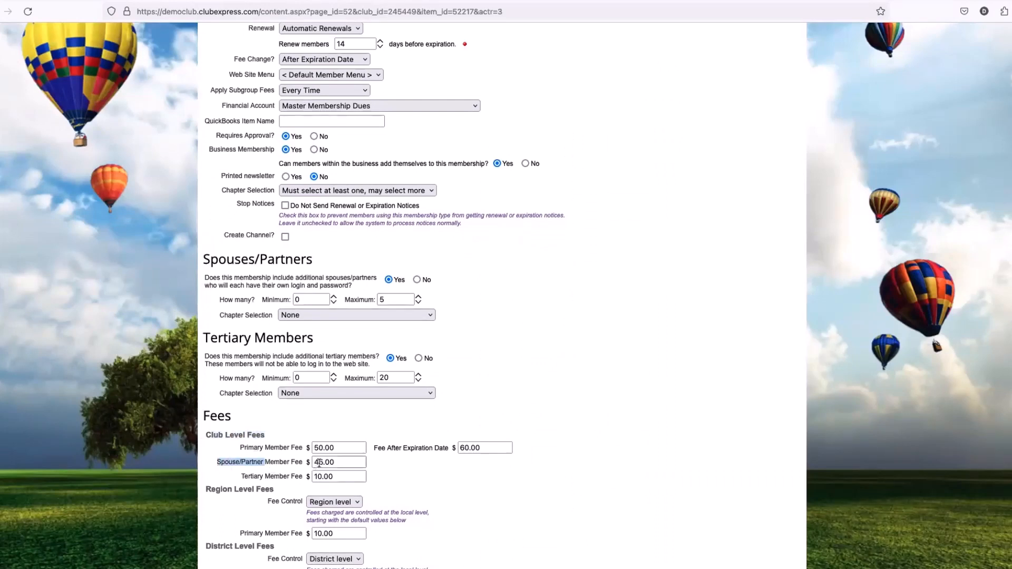
drag(340, 462, 309, 463)
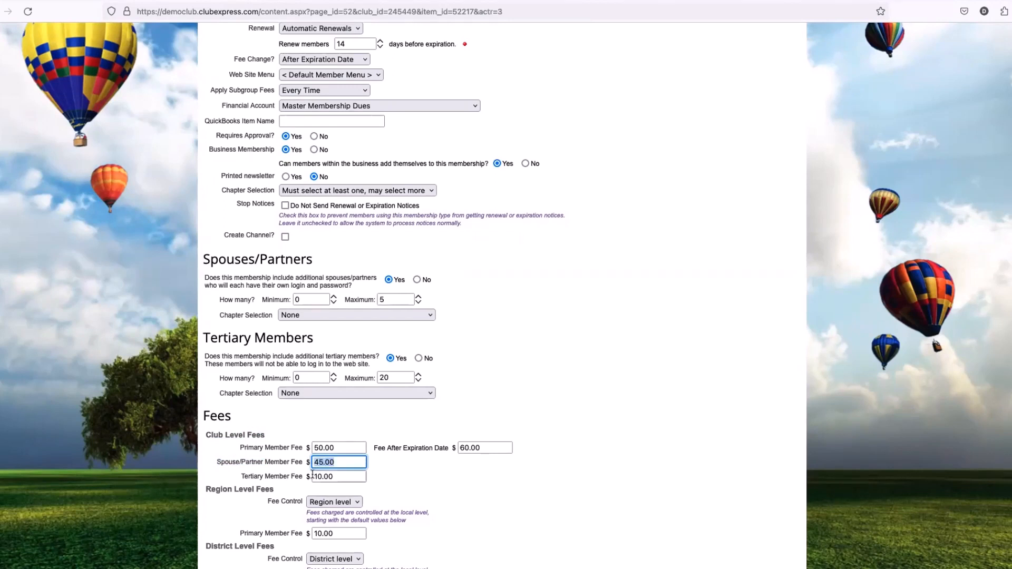
click(348, 466)
click(289, 1)
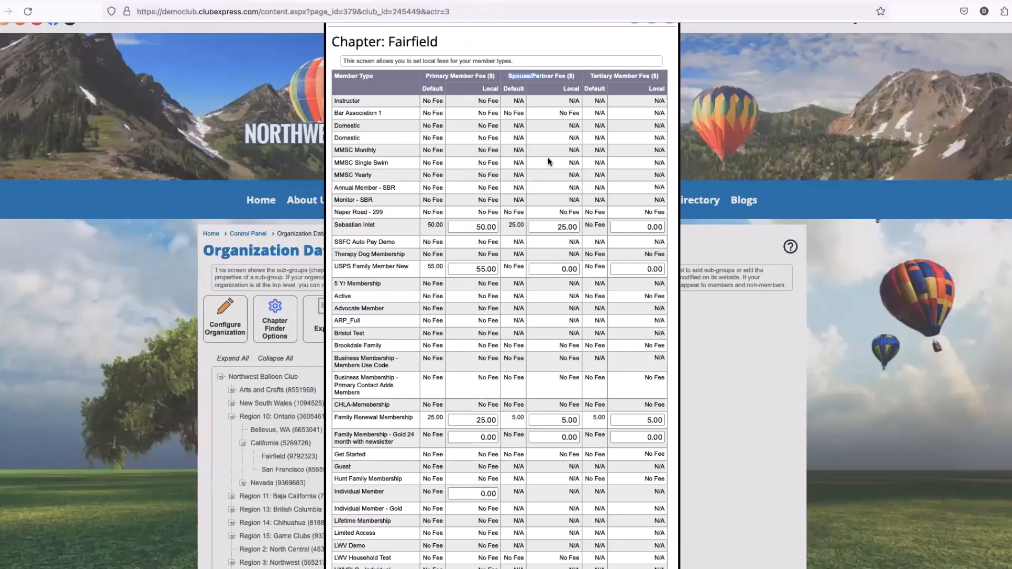
drag(551, 231, 578, 230)
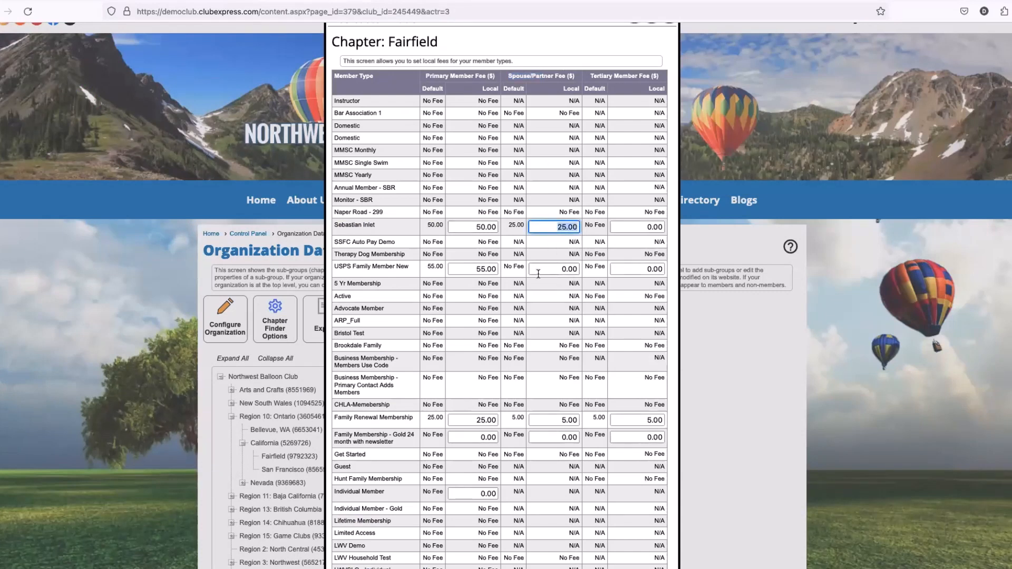
click(559, 223)
click(489, 78)
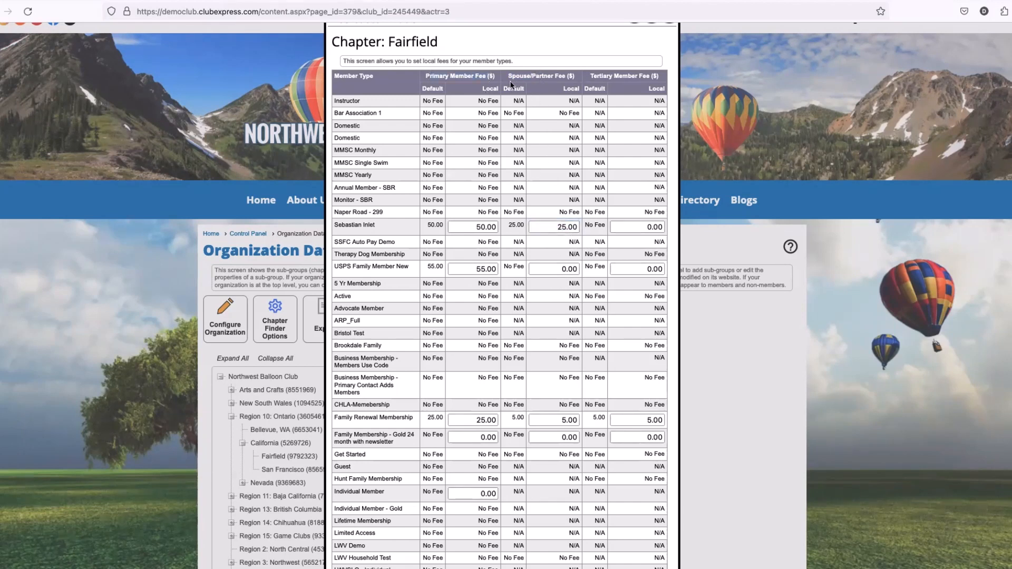
click(468, 228)
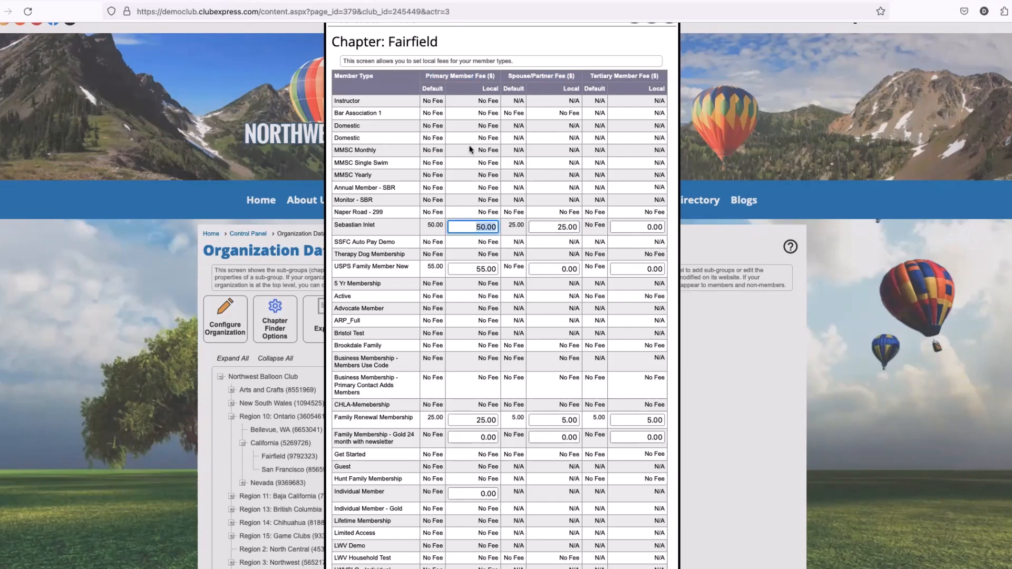
click(468, 84)
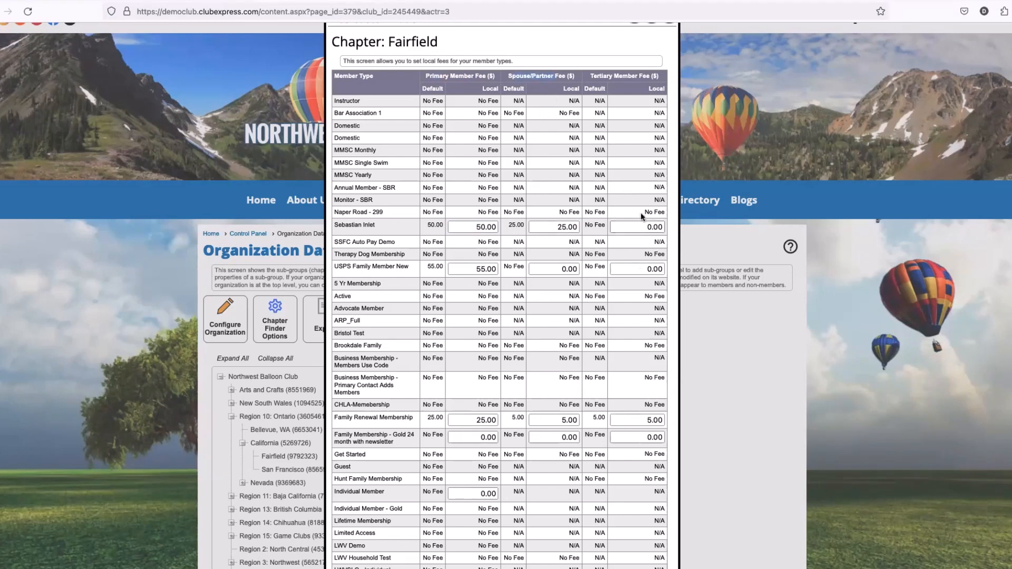
click(635, 226)
key(BackSpace)
click(659, 237)
drag(667, 228, 438, 233)
click(438, 233)
scroll(669, 39, up, 1)
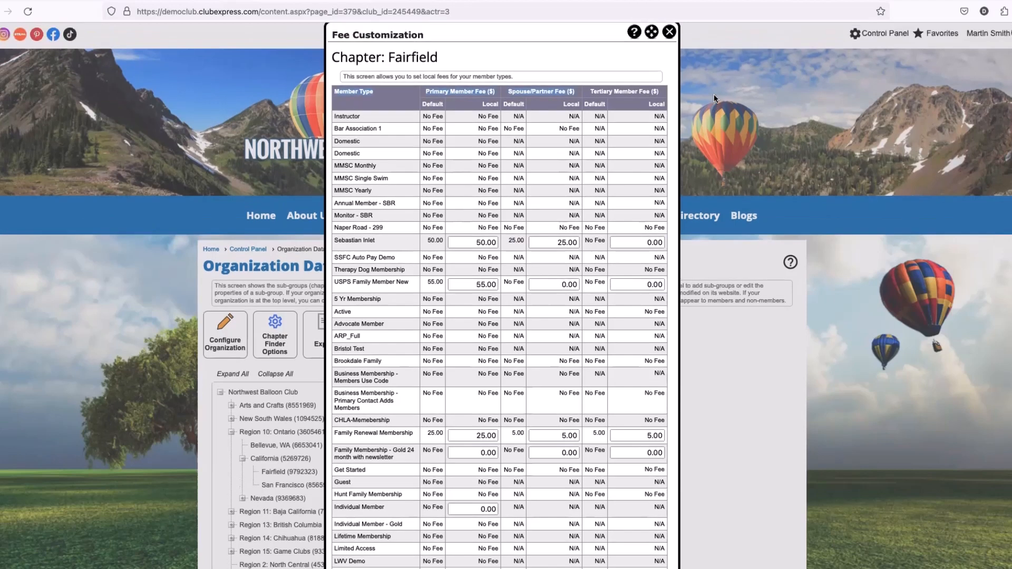
Close the Fairfield fee table and cancel the Bar Association 1 edit, discarding unsaved changes
click(669, 34)
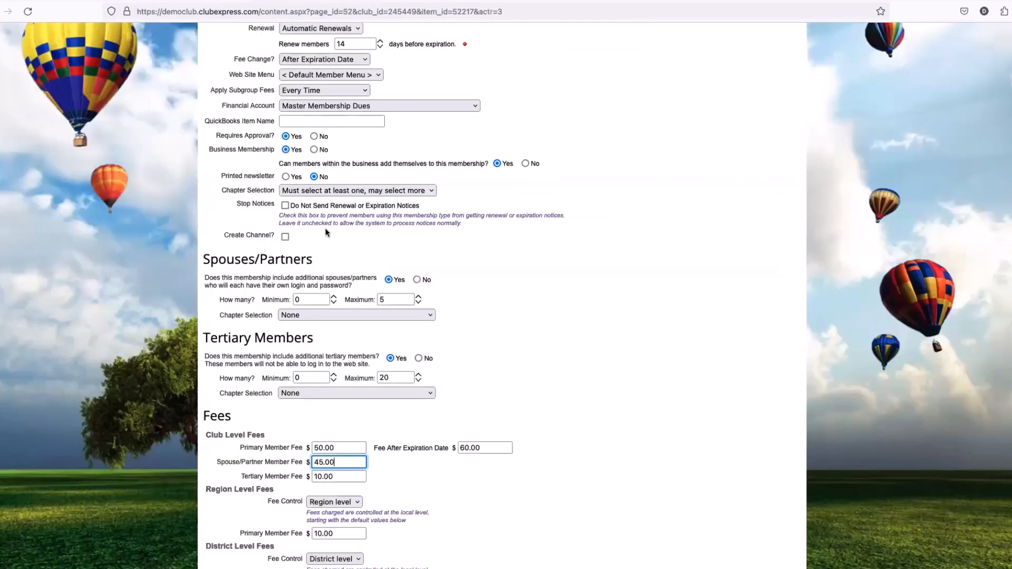
scroll(472, 293, down, 3)
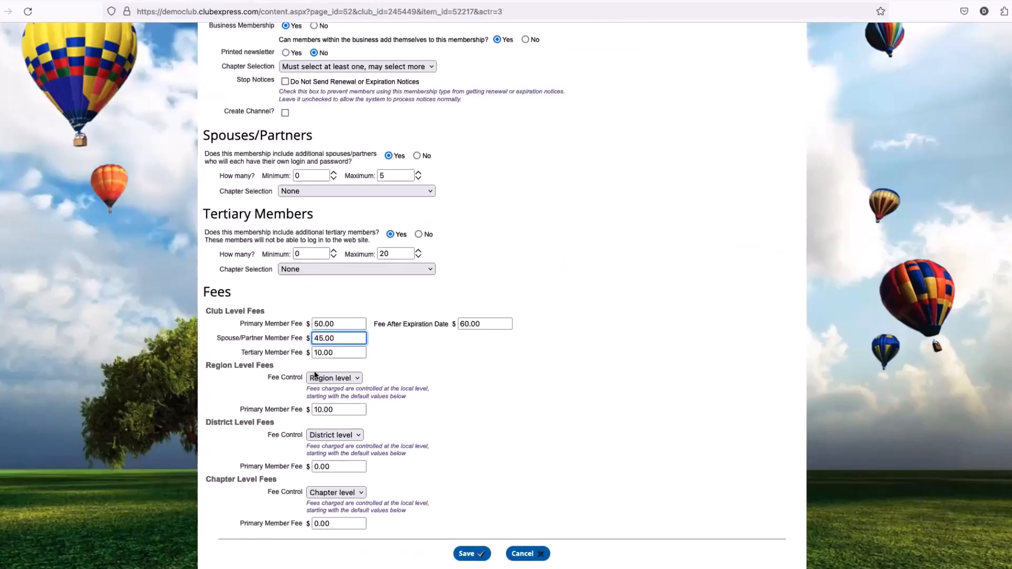
click(525, 554)
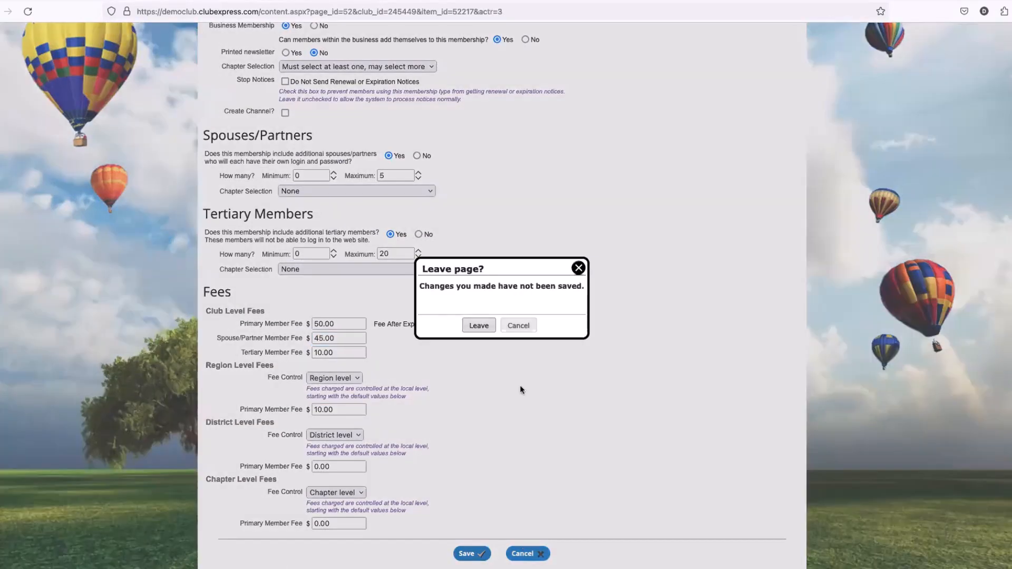
click(477, 326)
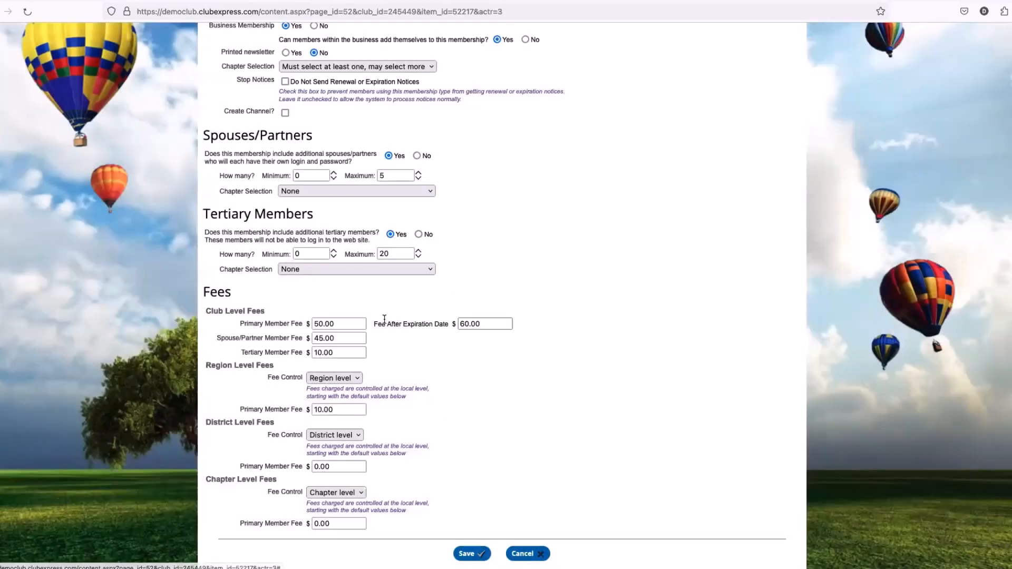
Choose 'Login as a different user' from the profile menu to sign out of the admin account
scroll(361, 313, down, 2)
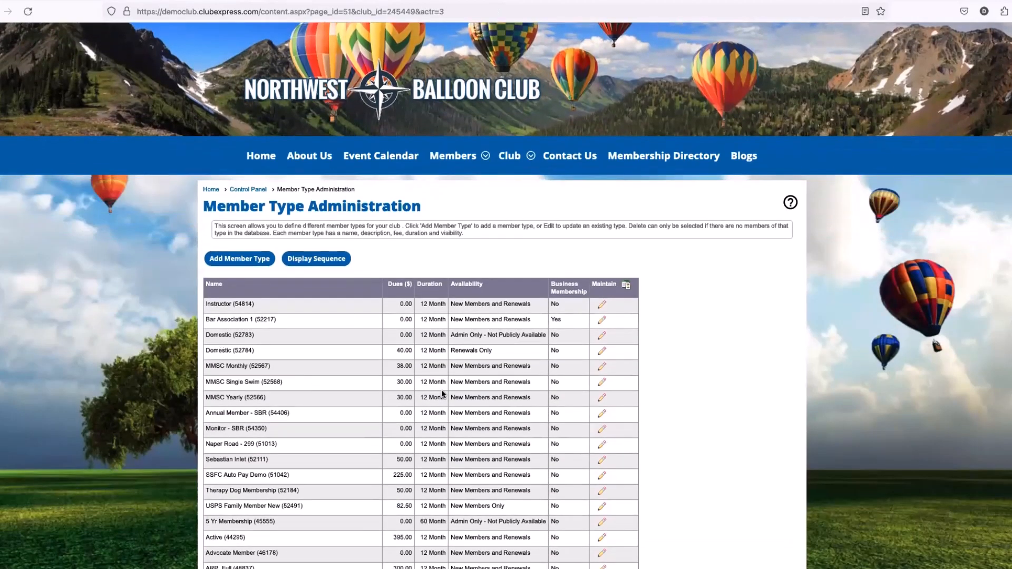
scroll(276, 375, down, 1)
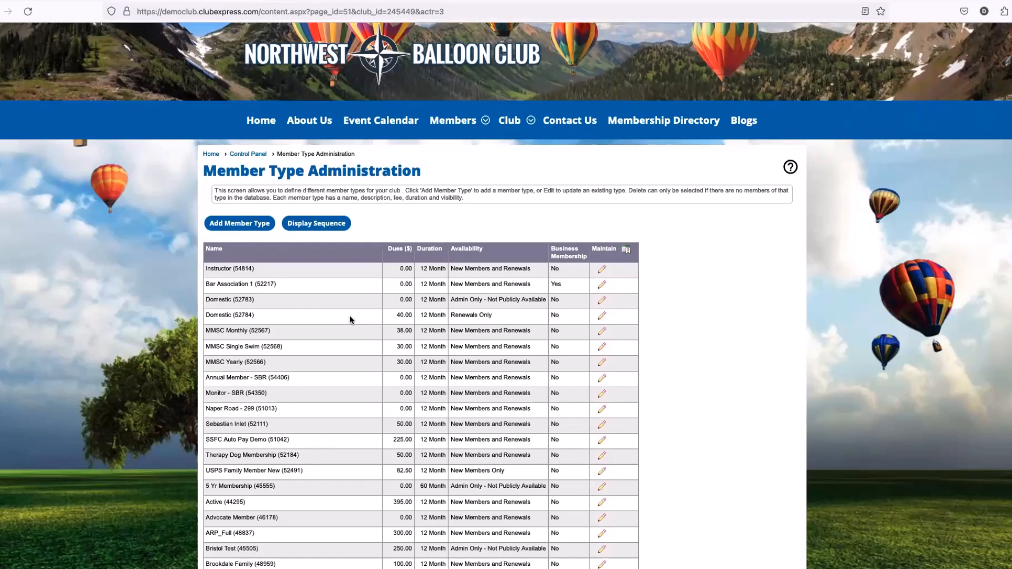
scroll(349, 315, up, 1)
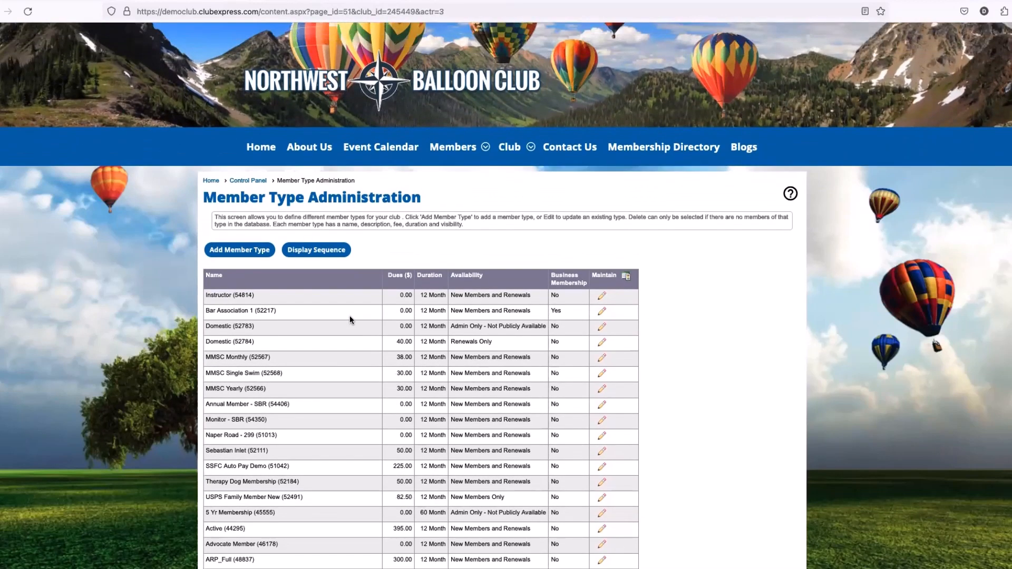
scroll(350, 316, up, 3)
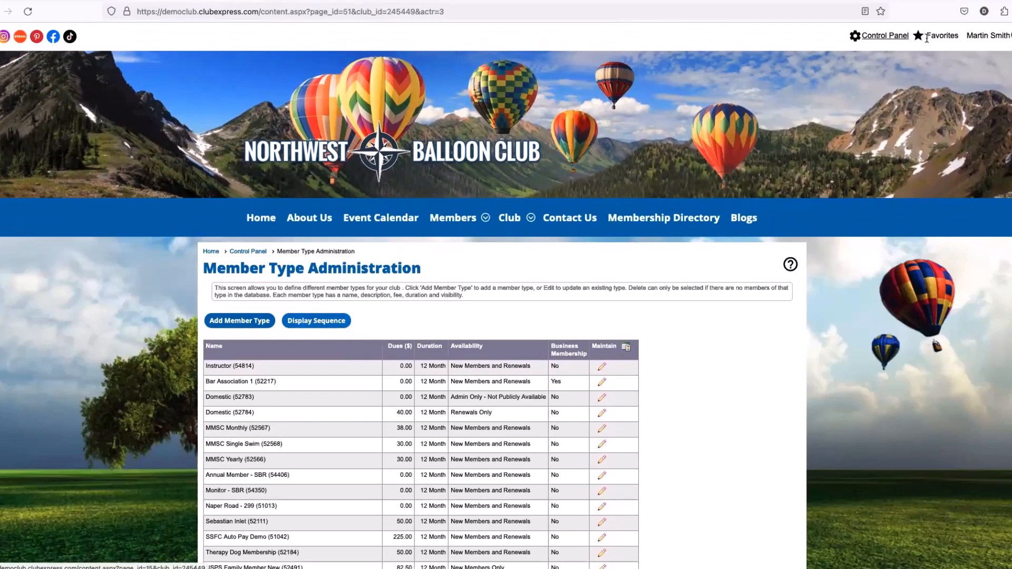
mouse_move(1008, 37)
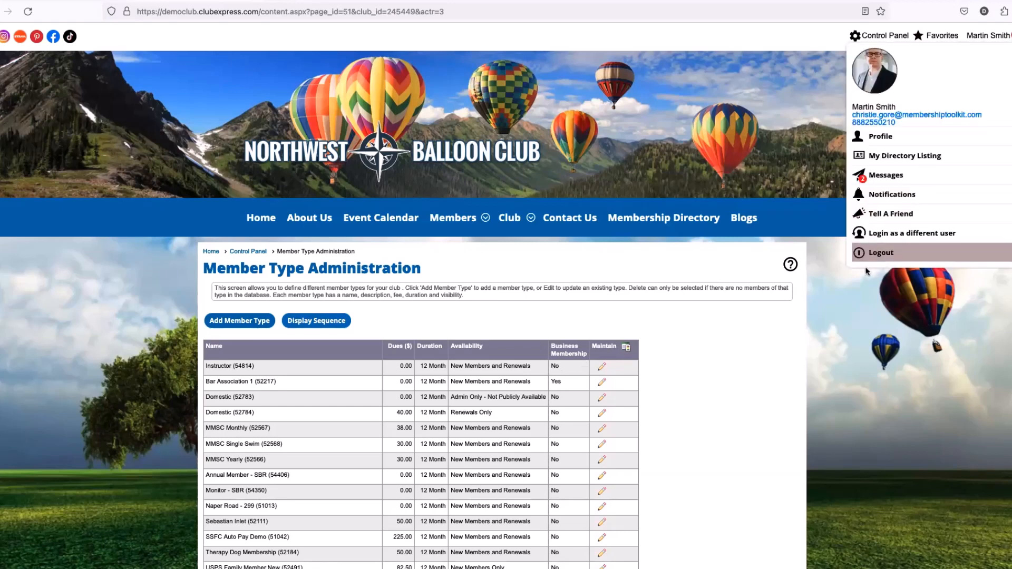
mouse_move(968, 38)
click(910, 237)
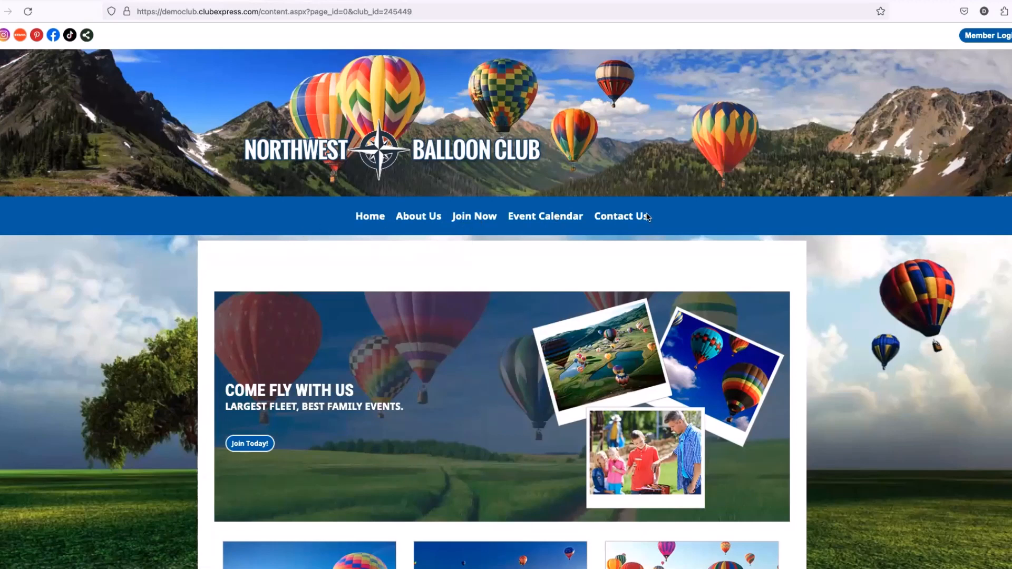
Go to the public Member Sign Up page via Join Now and point out the Signup Type options
click(473, 221)
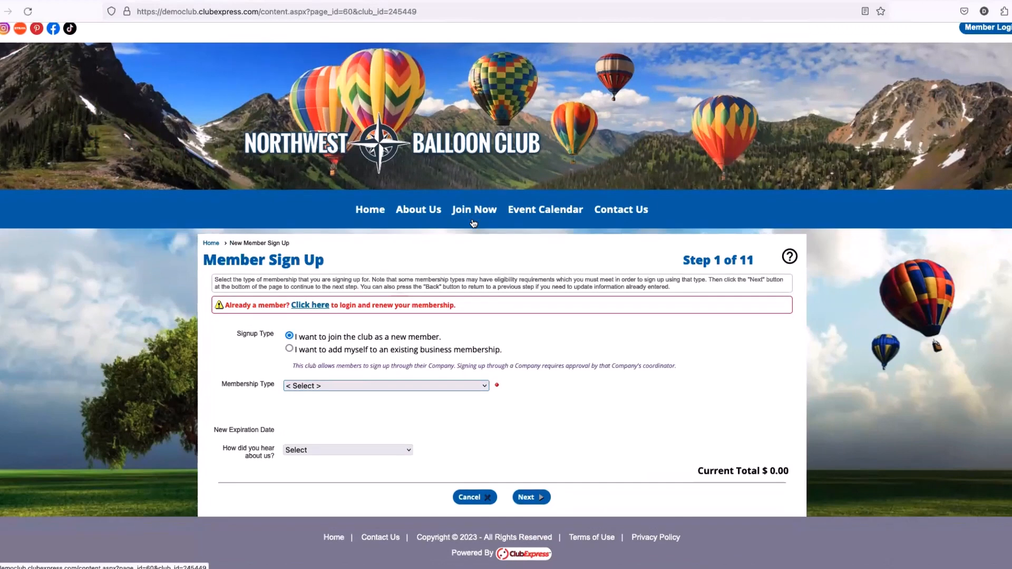
click(236, 338)
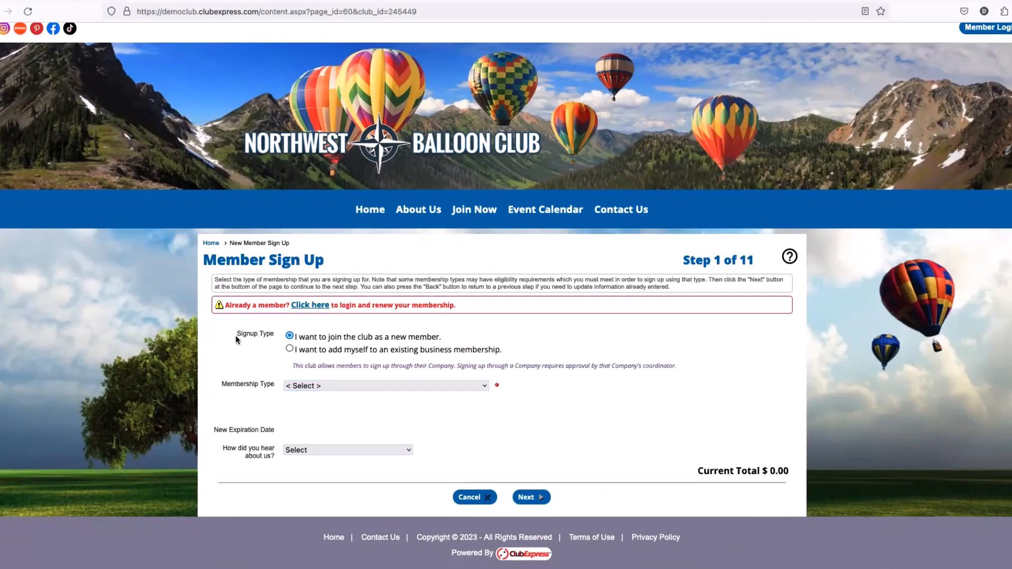
drag(237, 336, 276, 335)
click(276, 336)
drag(441, 338, 396, 338)
click(398, 336)
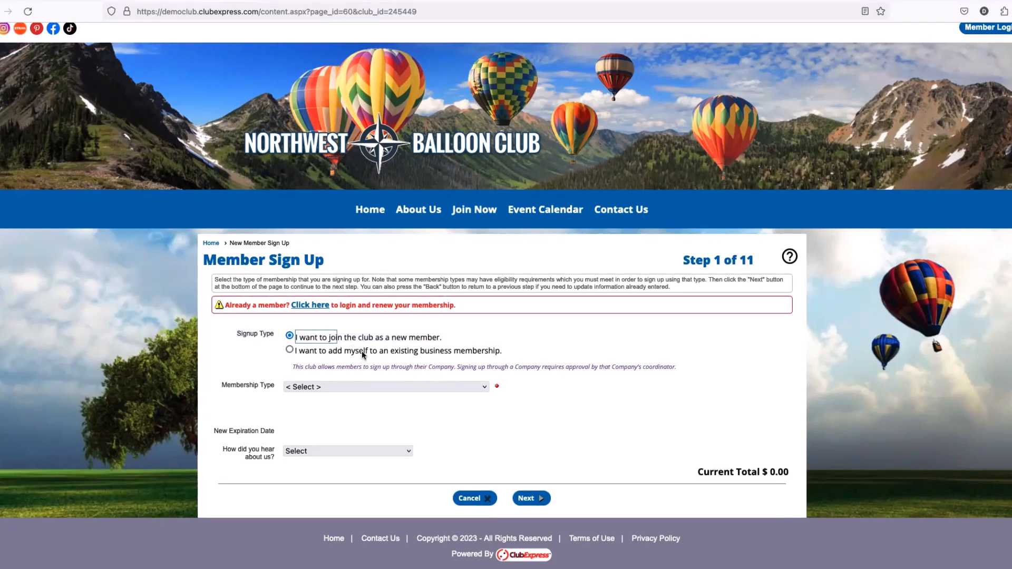
Select 'add myself to an existing business membership' to reveal the Authorization Code field
click(290, 350)
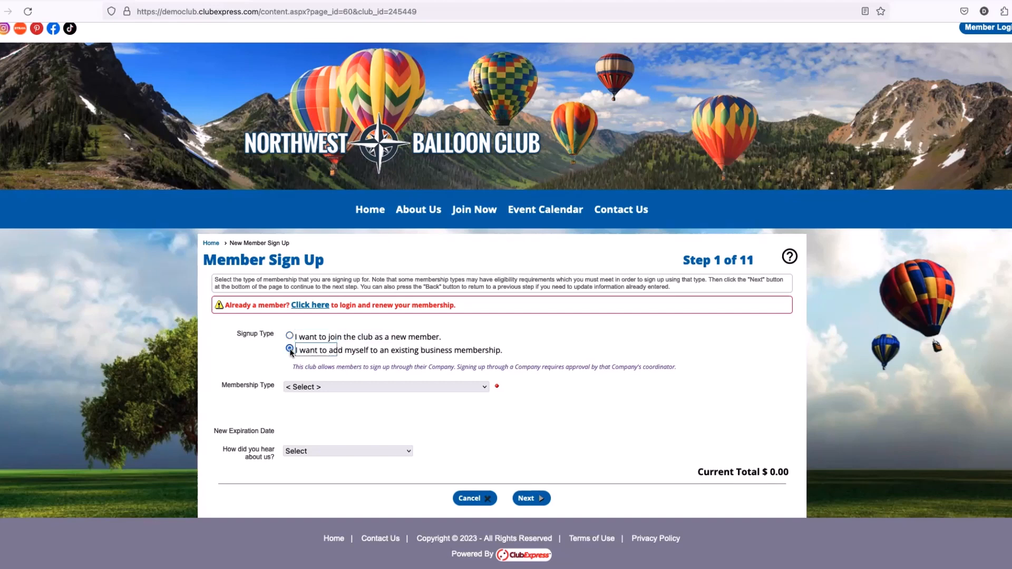
drag(411, 358, 501, 360)
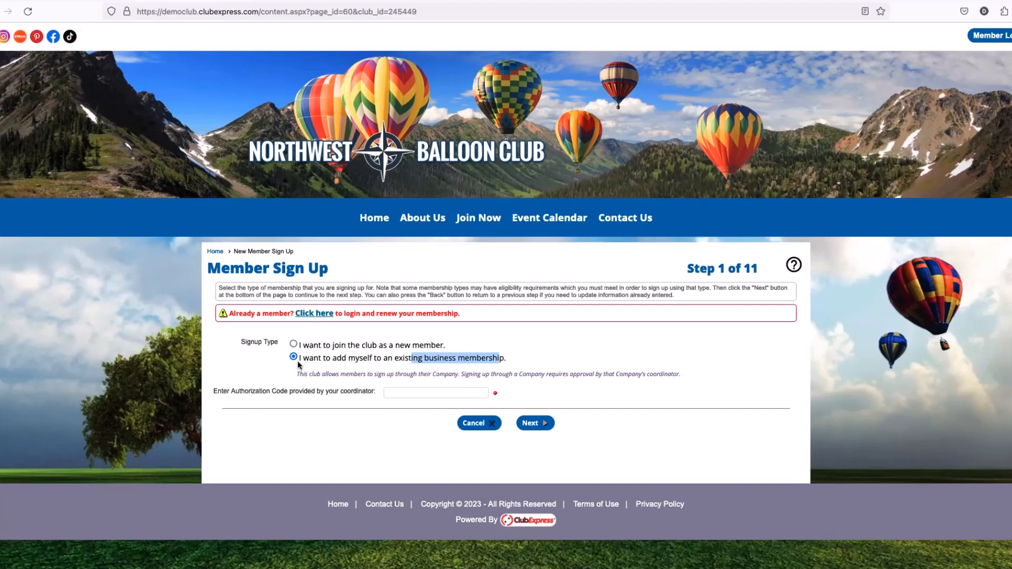
click(422, 396)
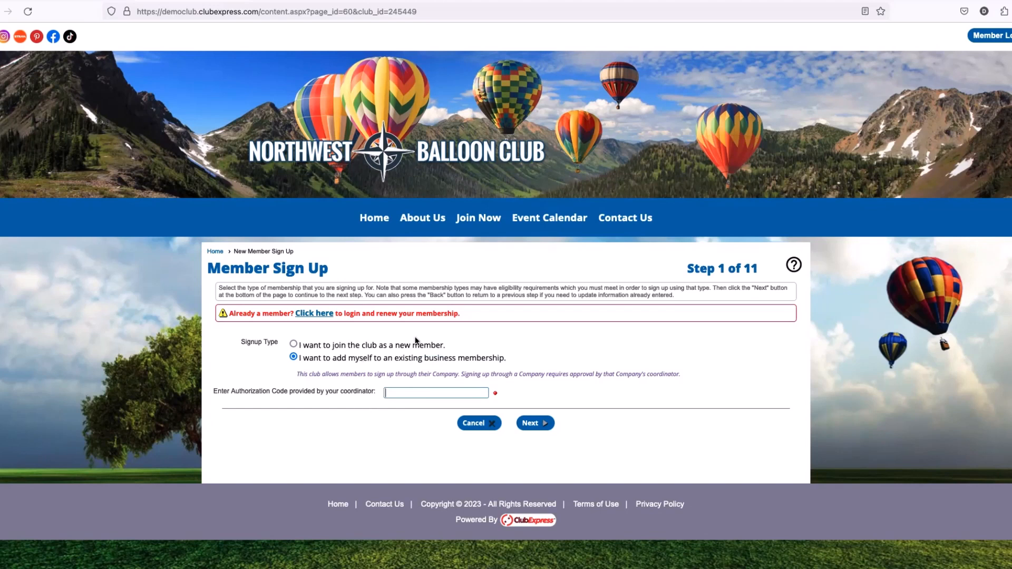
click(425, 400)
drag(399, 359, 510, 362)
click(446, 394)
Reselect 'join the club as a new member' as the signup type
click(295, 343)
drag(458, 350, 400, 348)
click(403, 347)
drag(223, 392, 273, 393)
Choose Bar Association 1 as Membership Type and review its spouse/partner and approval-required notes
triple_click(276, 393)
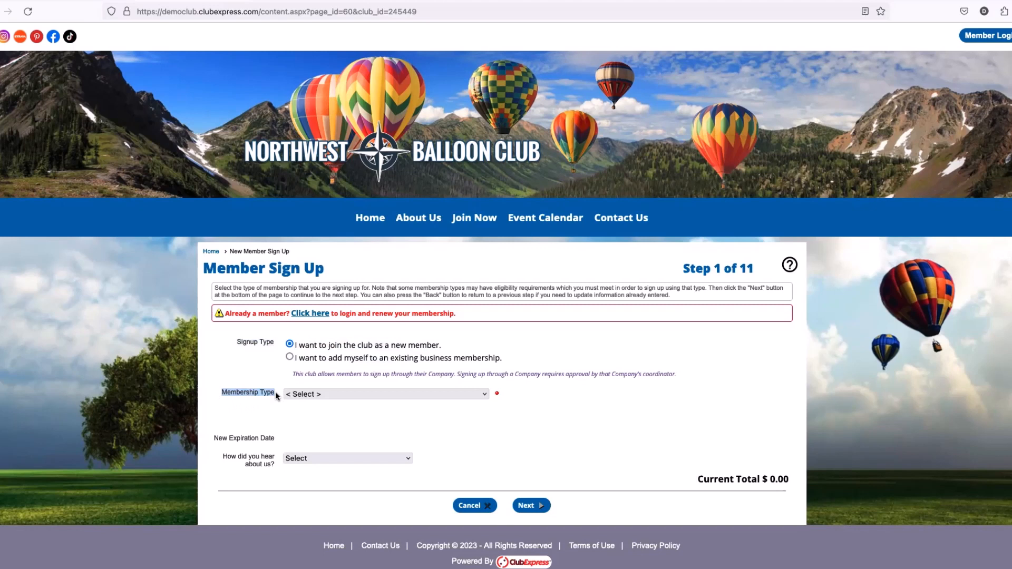
click(339, 395)
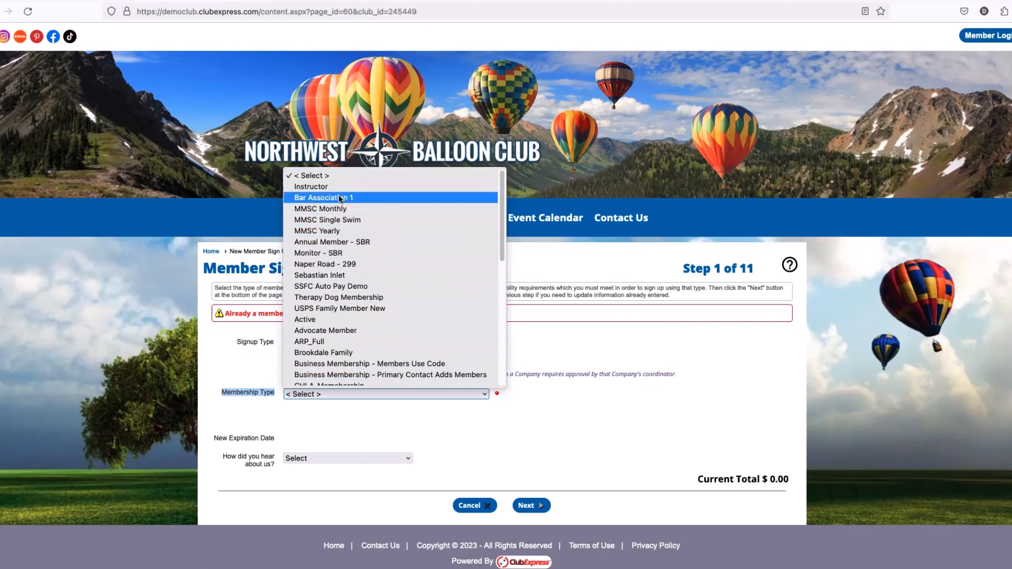
click(311, 203)
scroll(399, 344, down, 2)
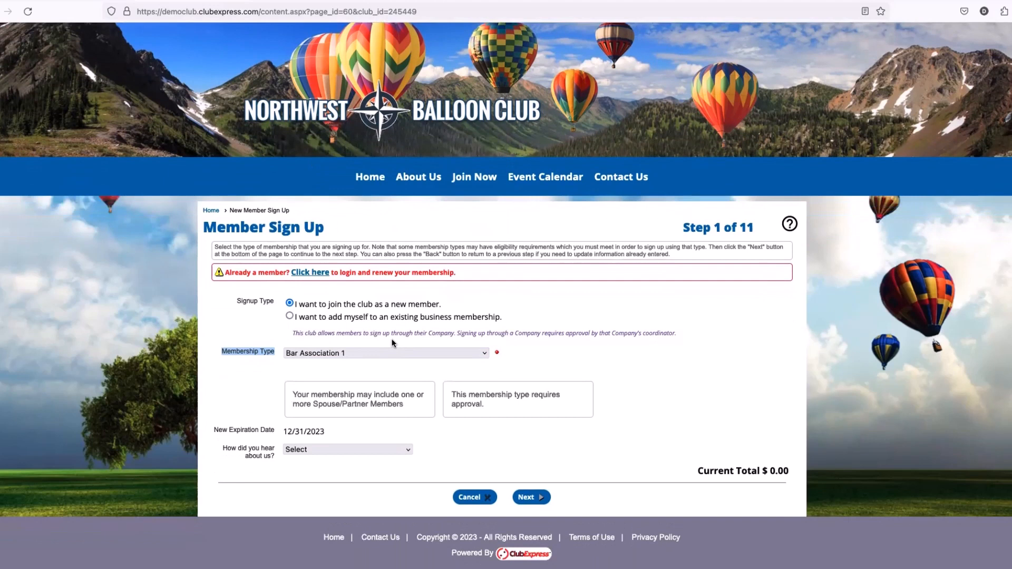
drag(311, 394, 529, 407)
click(435, 405)
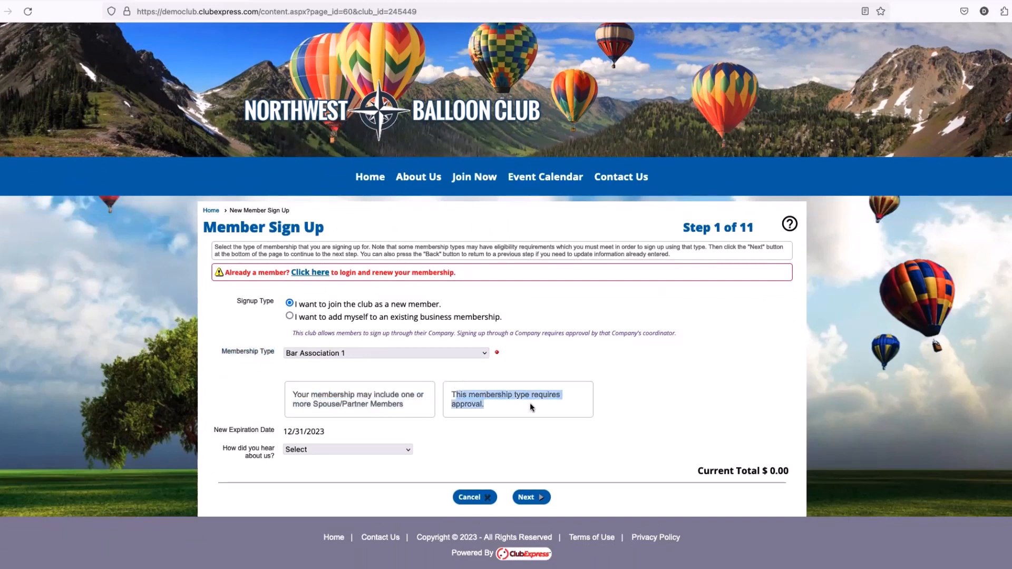
click(530, 404)
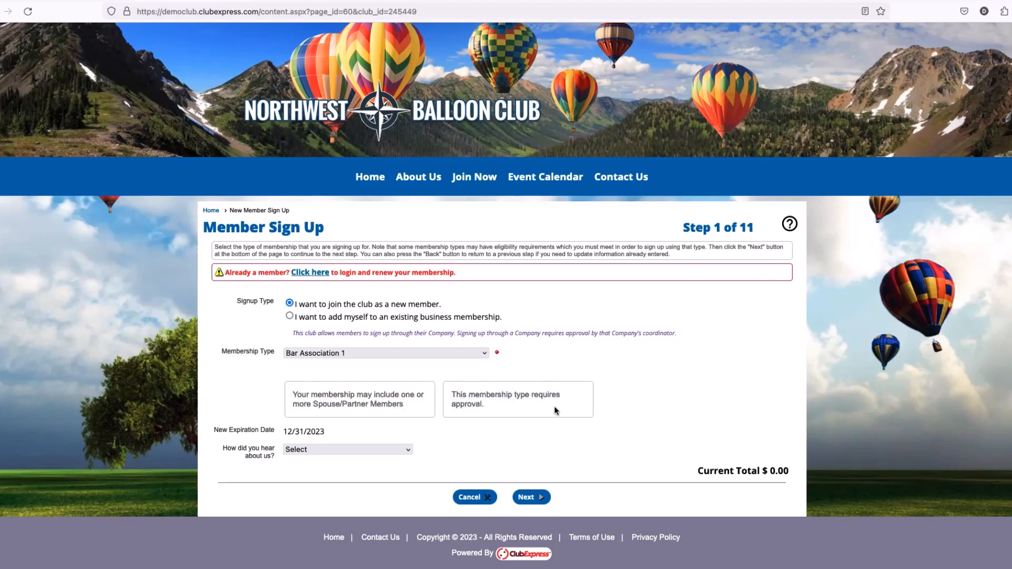
drag(450, 398, 501, 414)
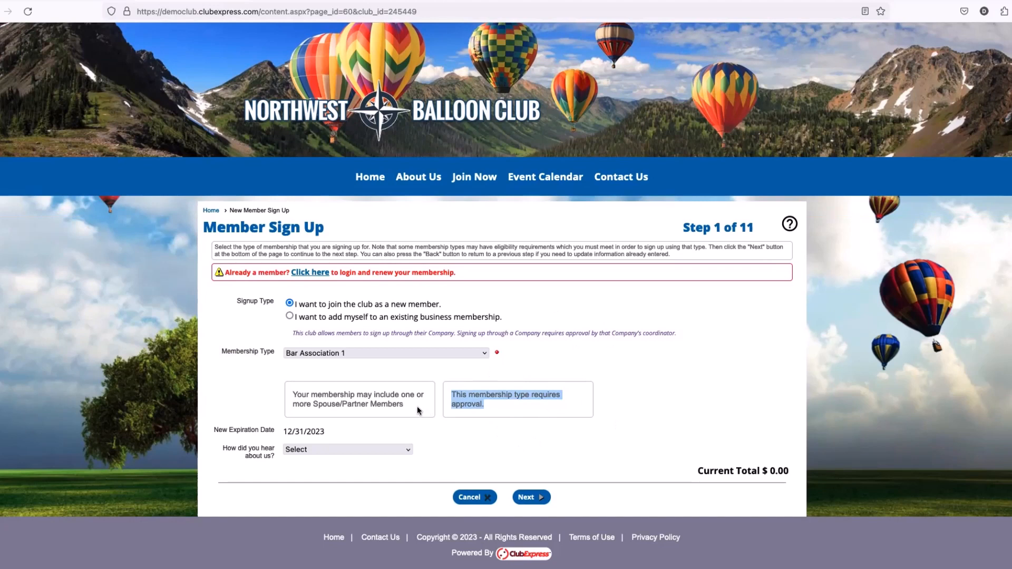
drag(526, 409, 450, 398)
click(253, 460)
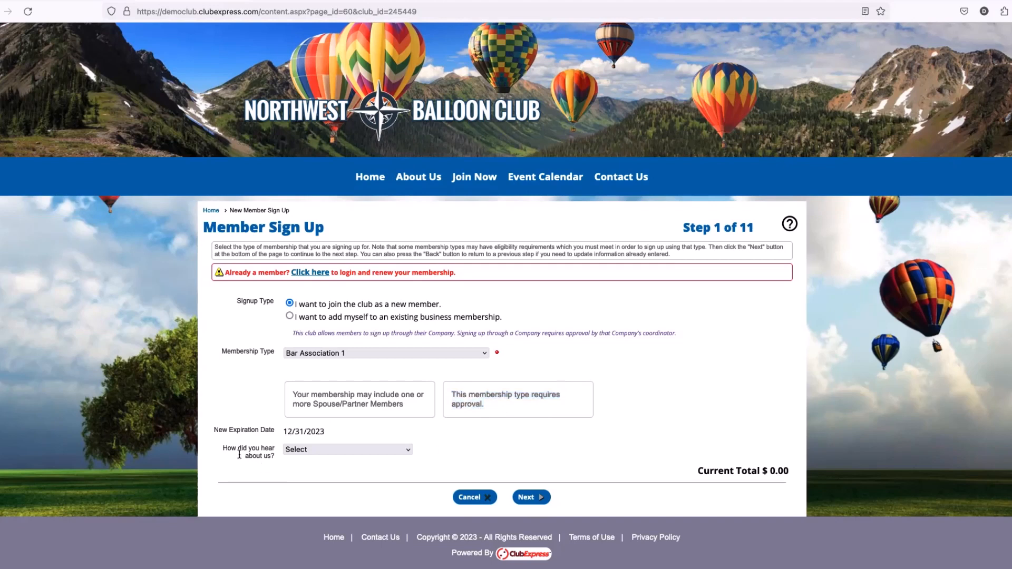
Leave 'How did you hear about us' at Select and check the $0.00 Current Total
click(314, 452)
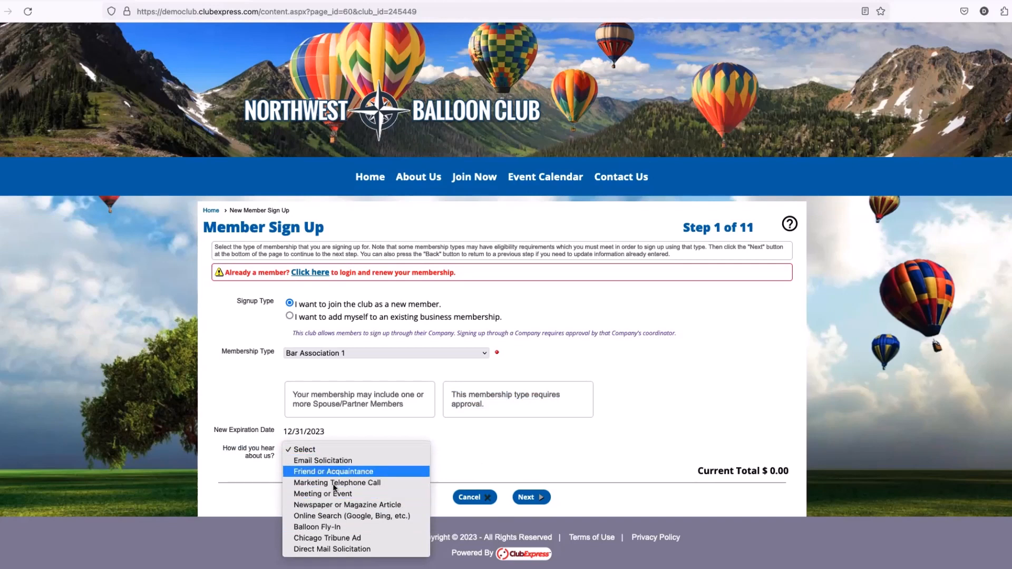
click(496, 471)
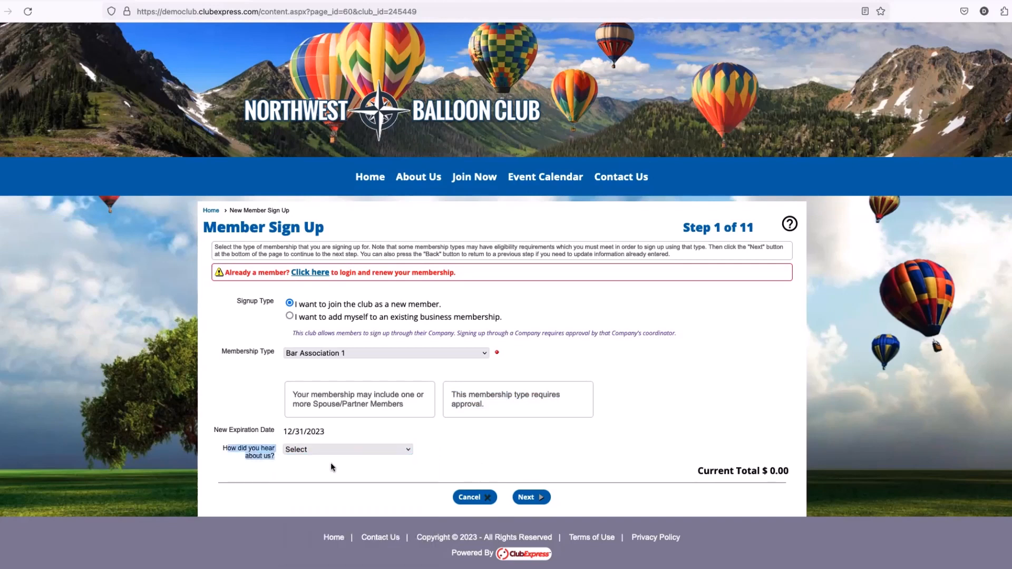
click(315, 446)
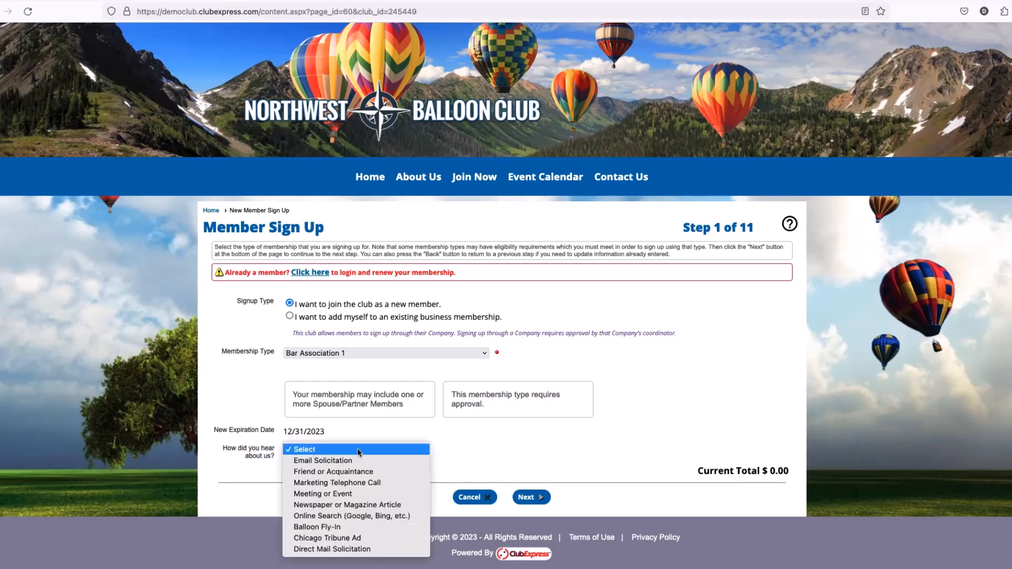
click(530, 463)
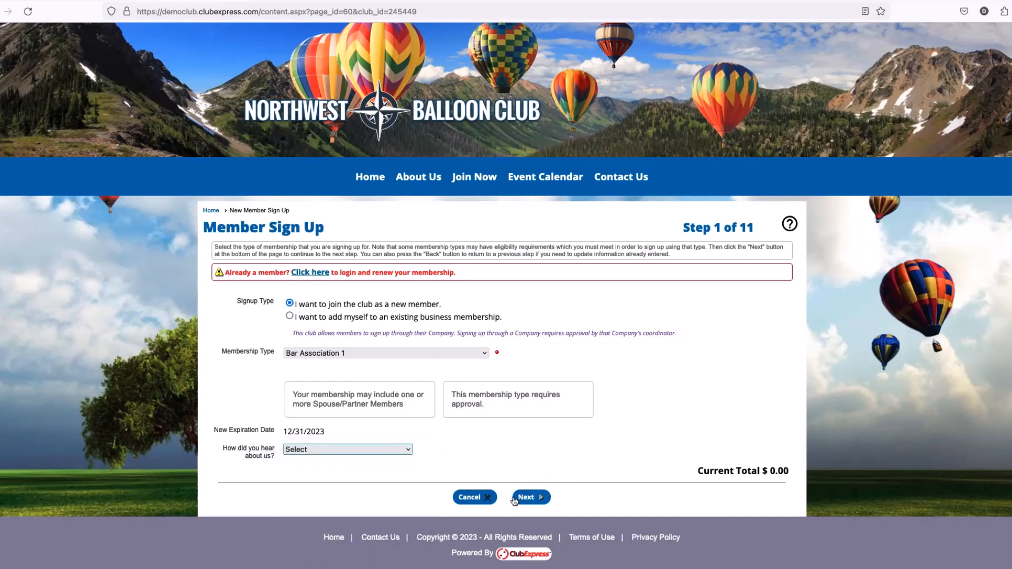
drag(691, 471, 792, 476)
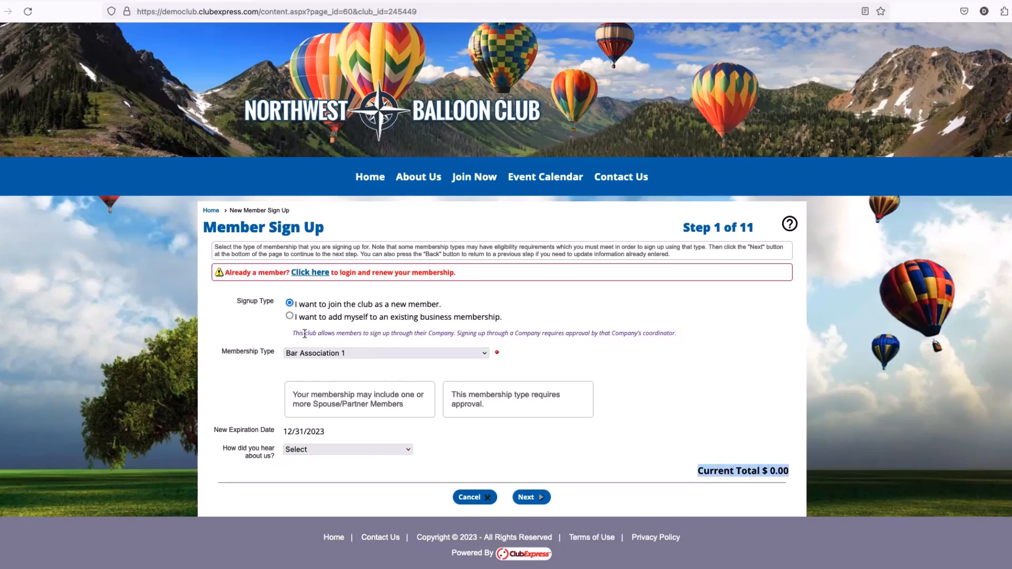
click(327, 354)
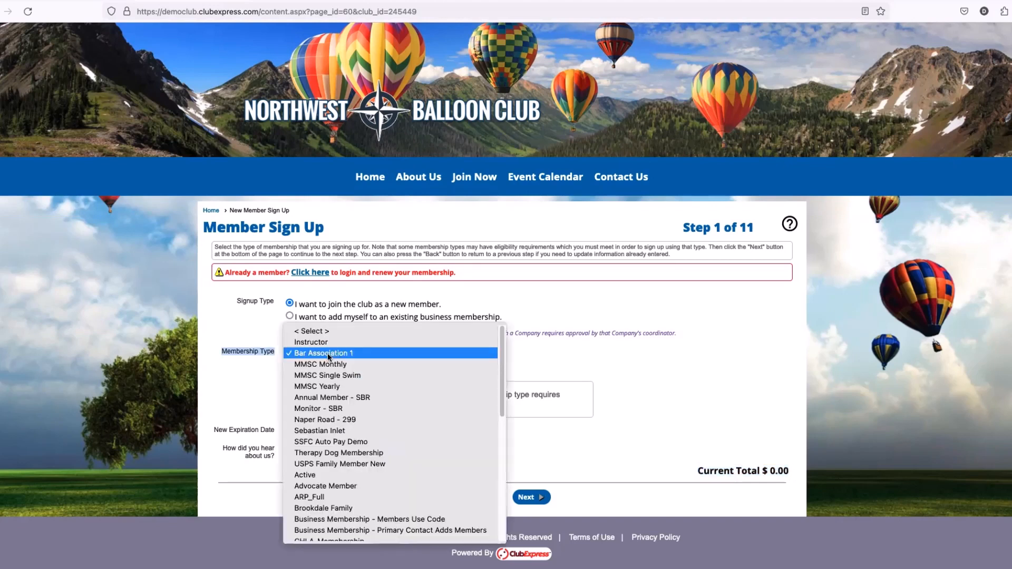
Try the Instructor, then Naper Road - 299 membership types on the sign-up form
click(327, 343)
click(328, 353)
click(245, 372)
drag(319, 375, 359, 414)
click(327, 354)
click(359, 430)
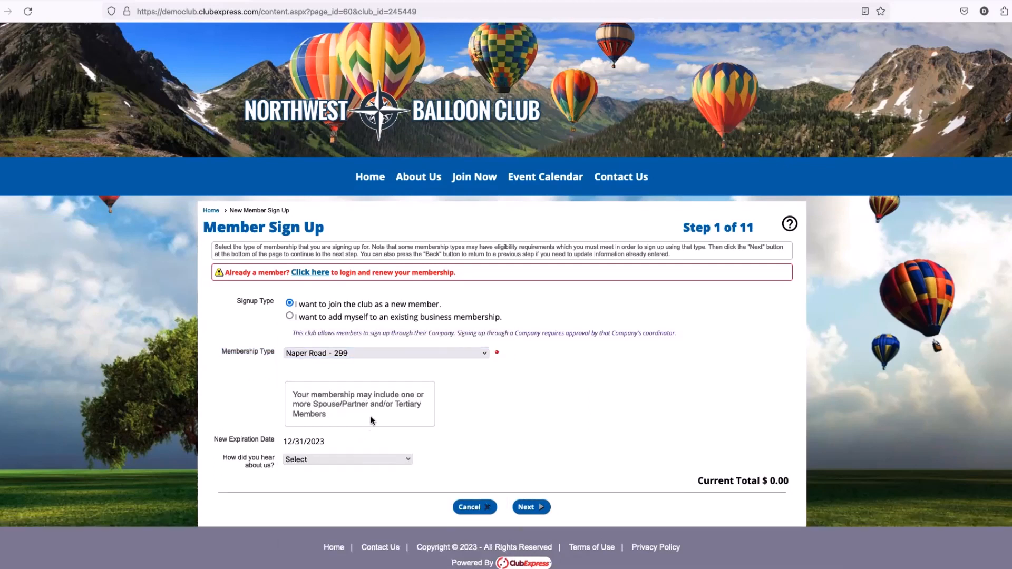
Switch to ARP_Full, confirm the $159.00 Current Total, and cancel the application
click(375, 350)
click(411, 425)
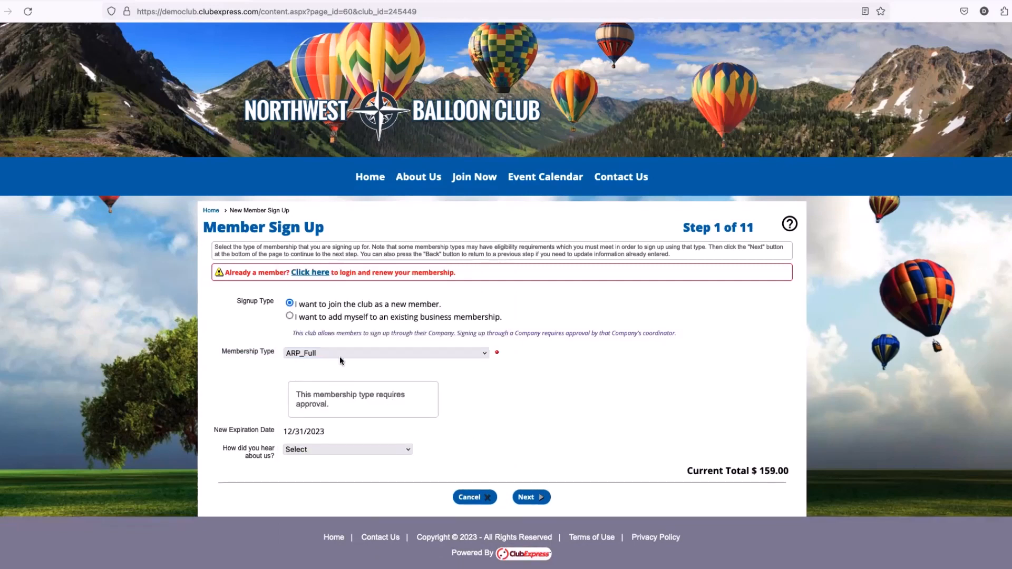
drag(673, 472, 787, 472)
click(720, 478)
drag(689, 472, 792, 479)
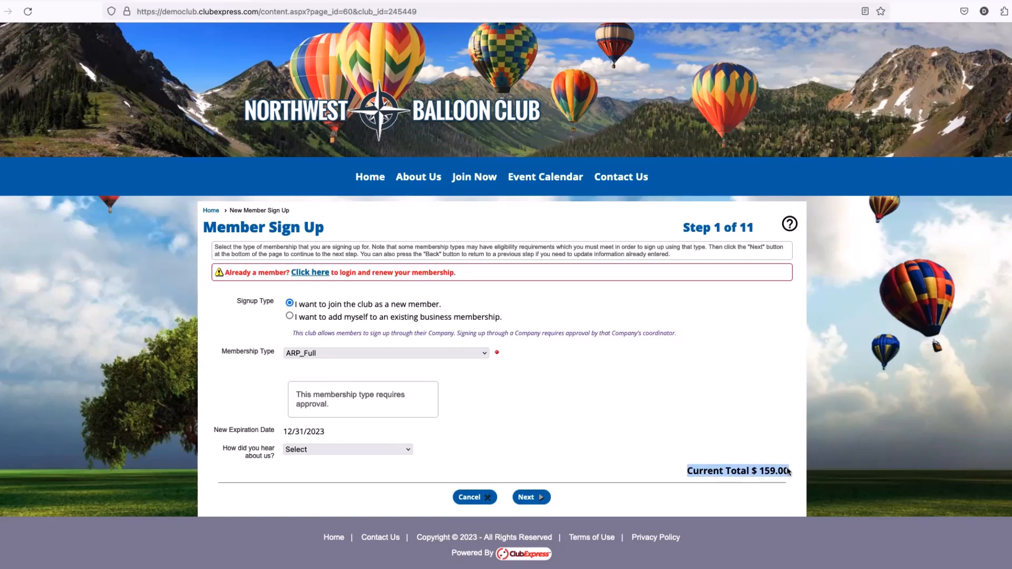
click(773, 496)
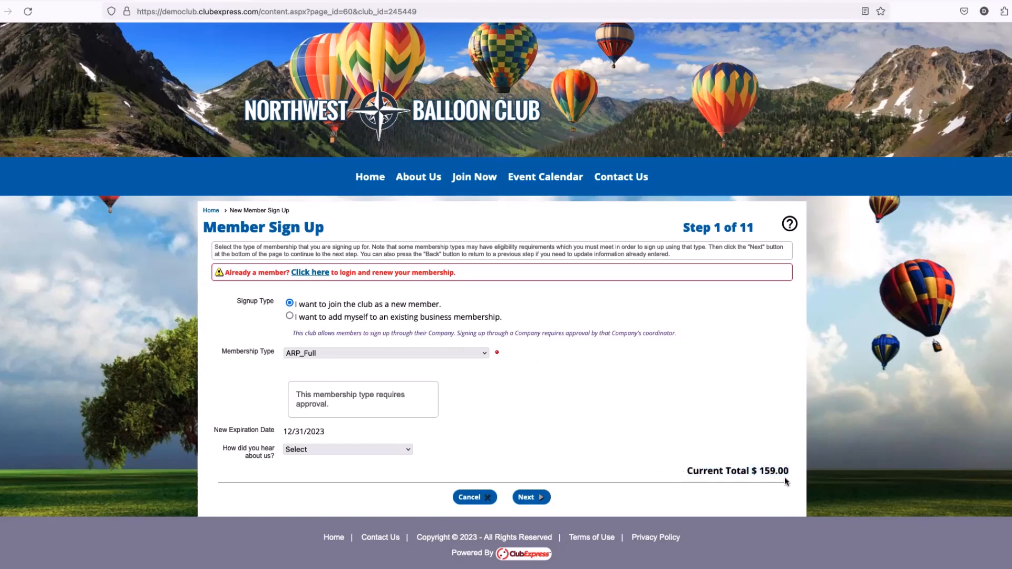
drag(689, 469, 694, 469)
drag(791, 475, 790, 474)
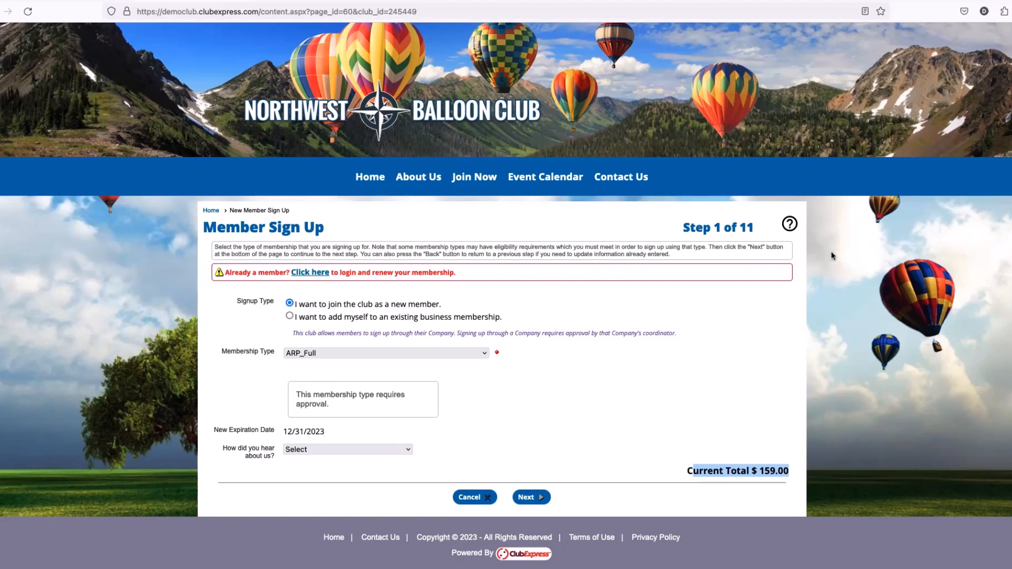
click(469, 498)
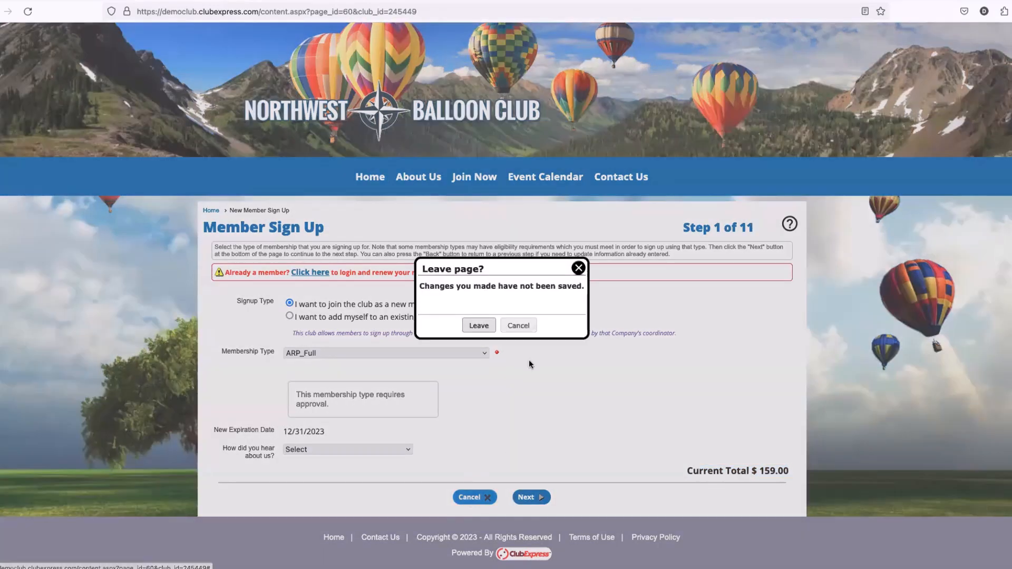
Confirm leaving the sign-up page and log back in using the saved member login
click(477, 327)
click(952, 36)
click(290, 319)
text(ms)
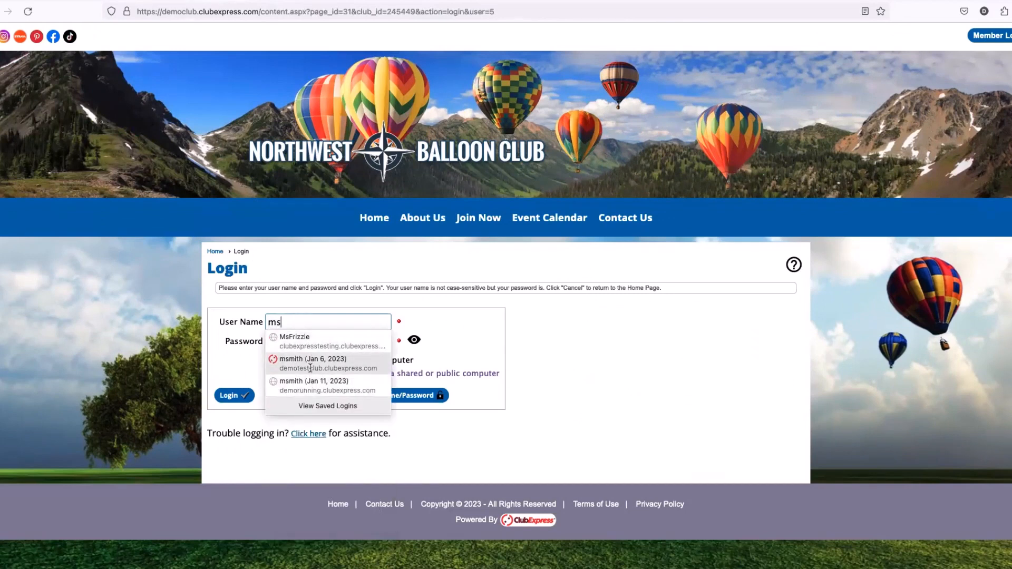
click(311, 363)
click(231, 395)
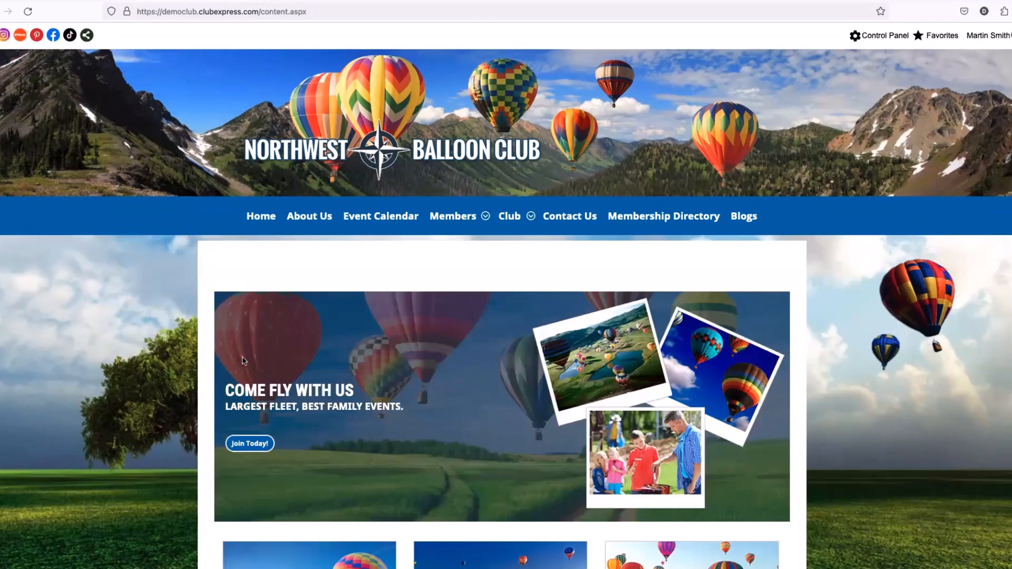
Open the Control Panel on its People tab, listing People Manager and Member Types
click(886, 36)
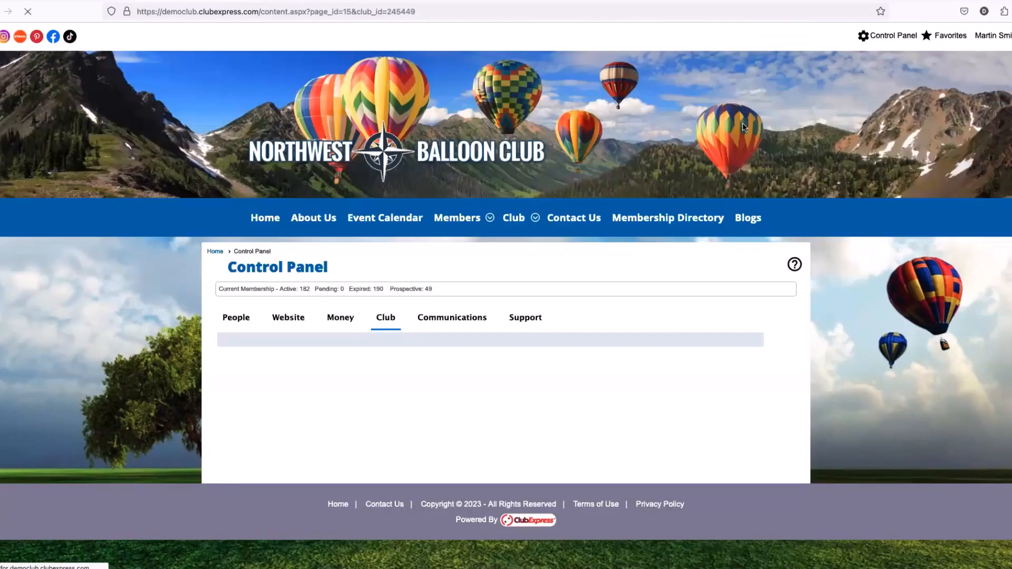
scroll(603, 218, down, 2)
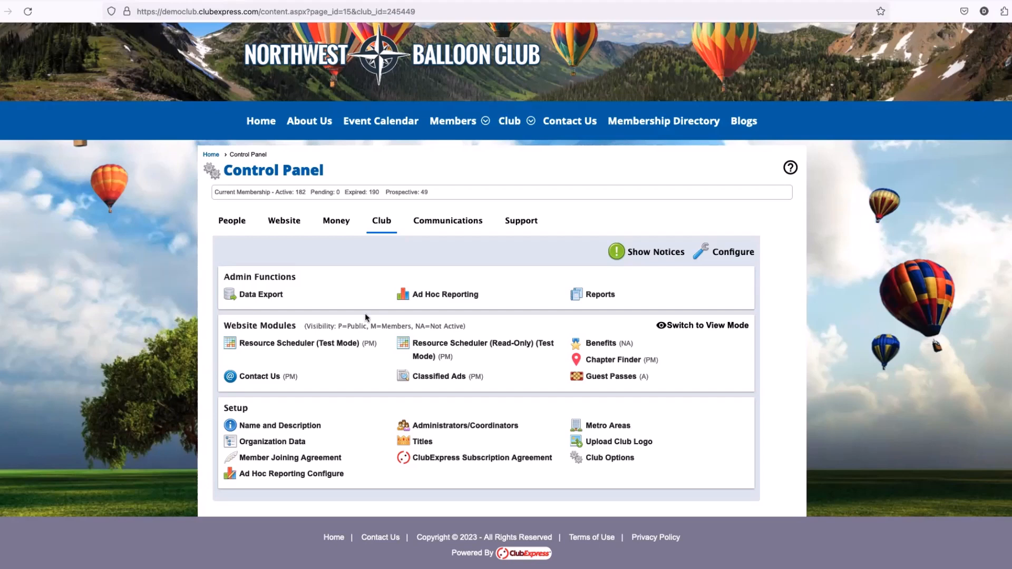
click(234, 221)
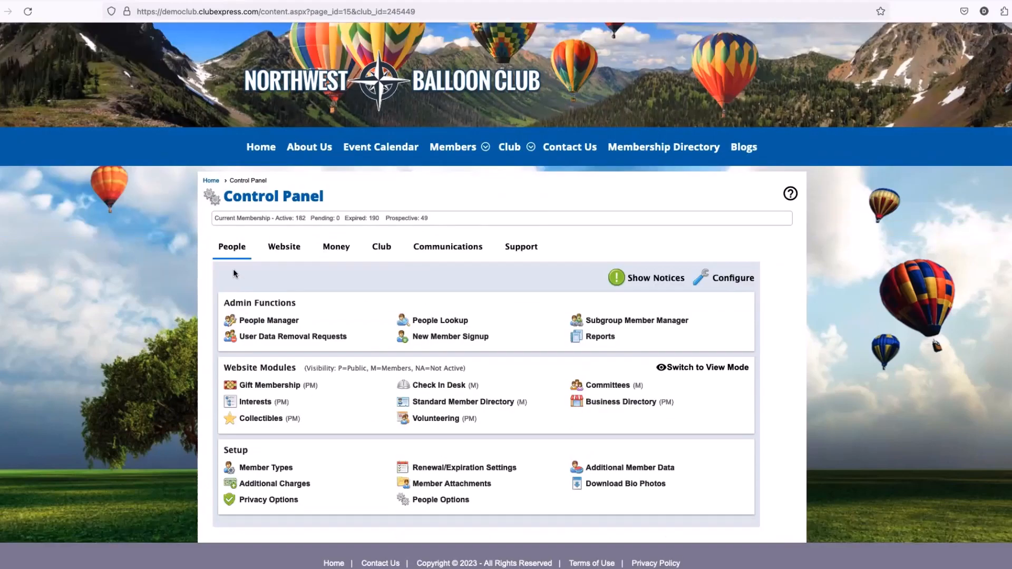
Open the Additional Charges list and look over the existing charges
click(291, 484)
scroll(368, 408, down, 1)
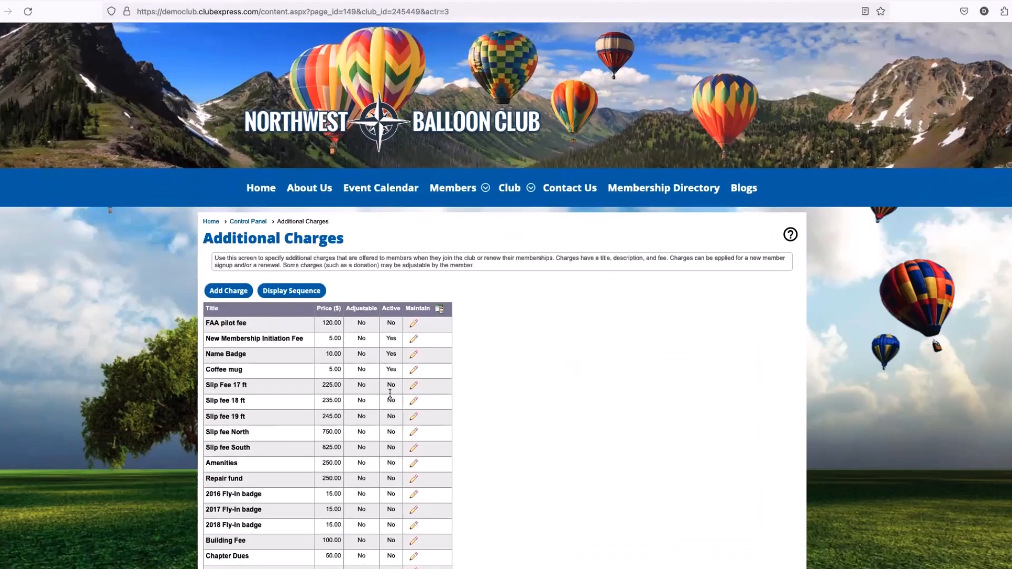
scroll(286, 413, down, 2)
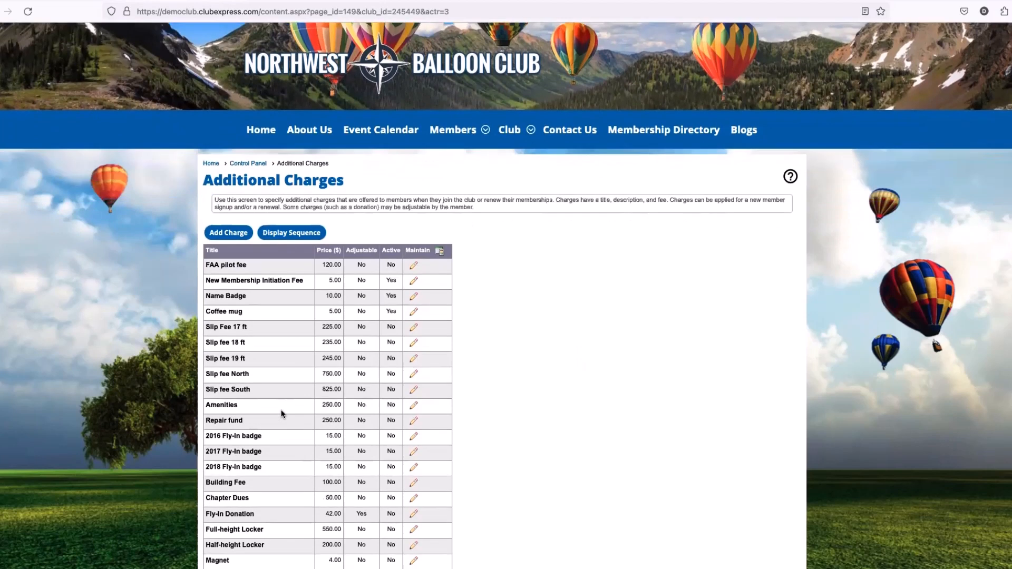
scroll(280, 395, up, 1)
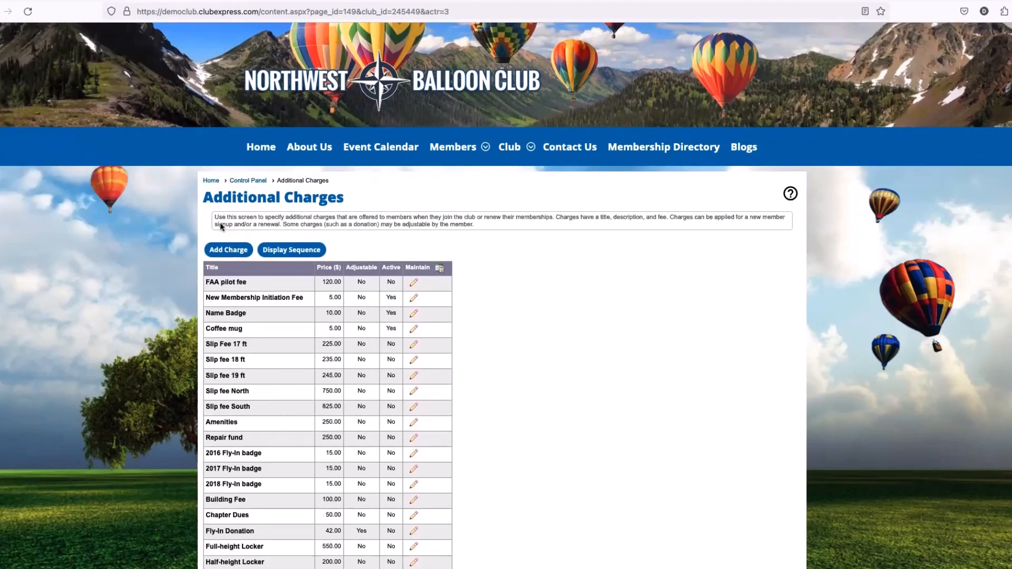
Start a new additional charge, marking it Active with a price of 10.00
click(224, 252)
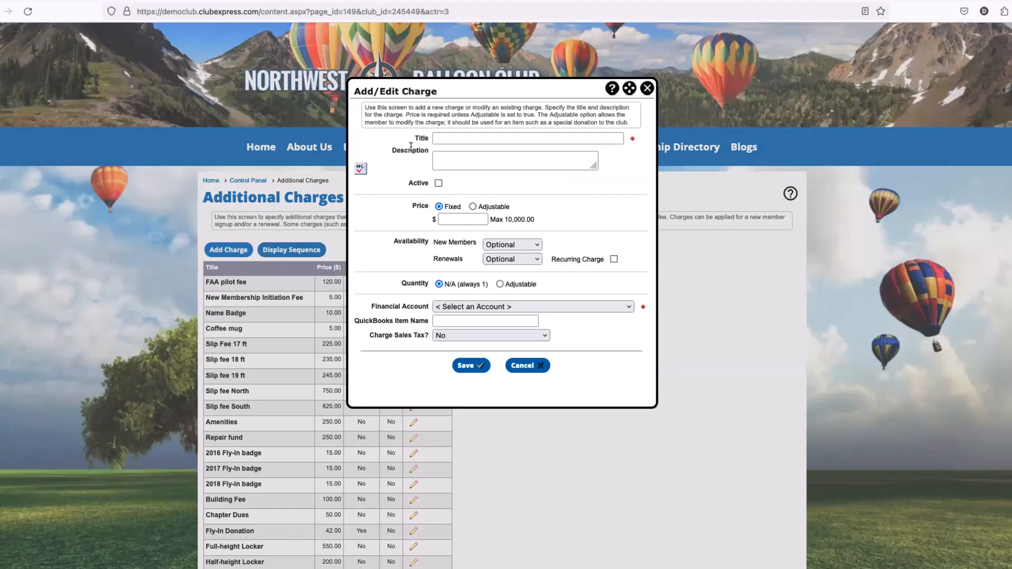
click(418, 151)
click(454, 140)
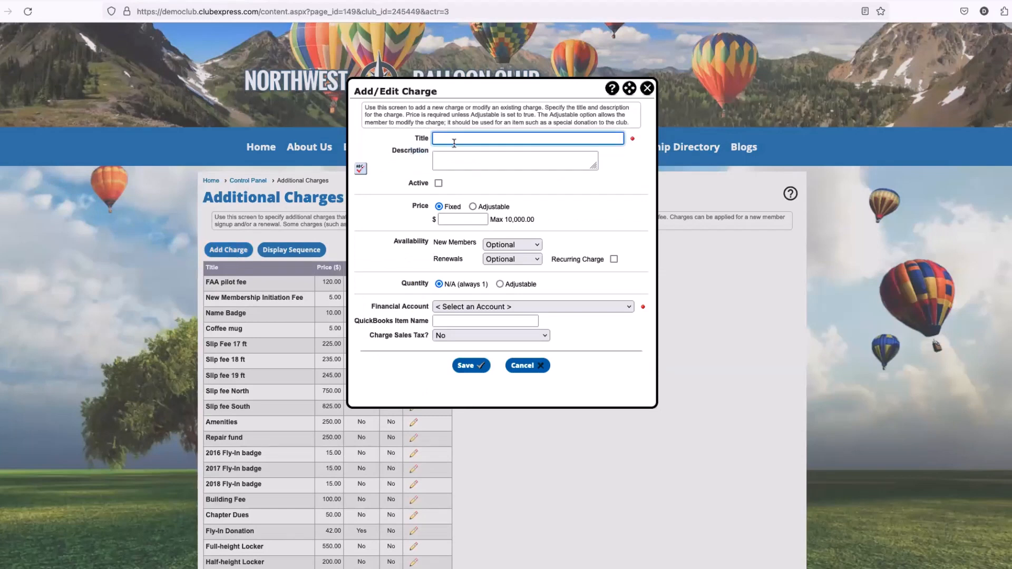
click(438, 183)
click(470, 219)
text(10)
click(562, 194)
Make the charge Required for New Members and Not Available for Renewals
drag(385, 242, 487, 257)
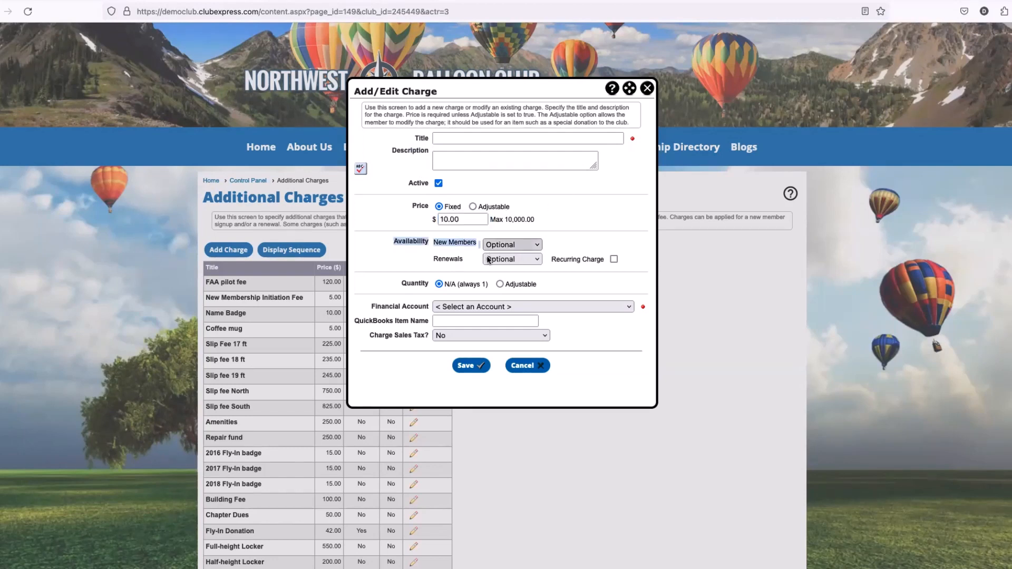
drag(425, 242, 479, 243)
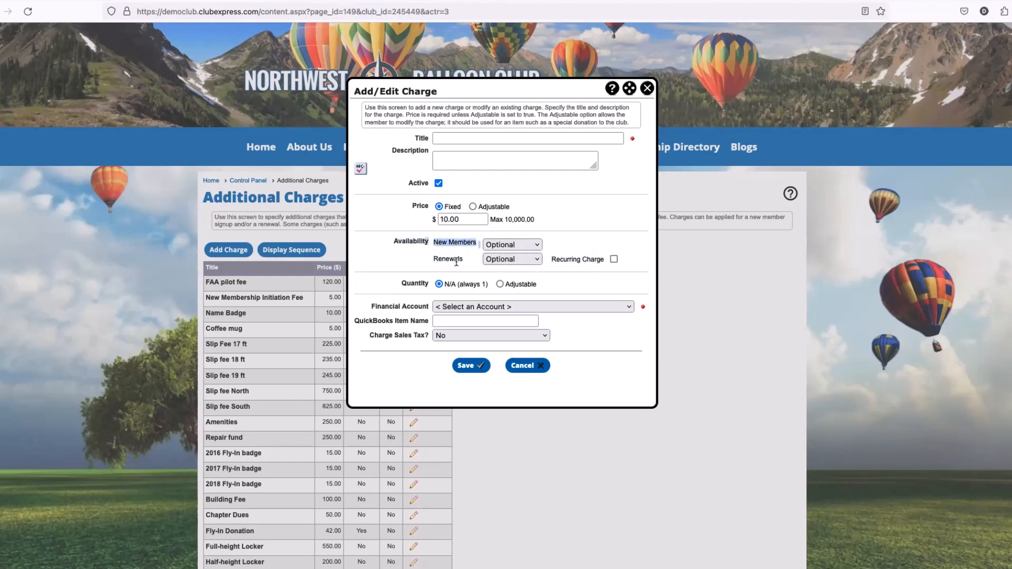
click(464, 264)
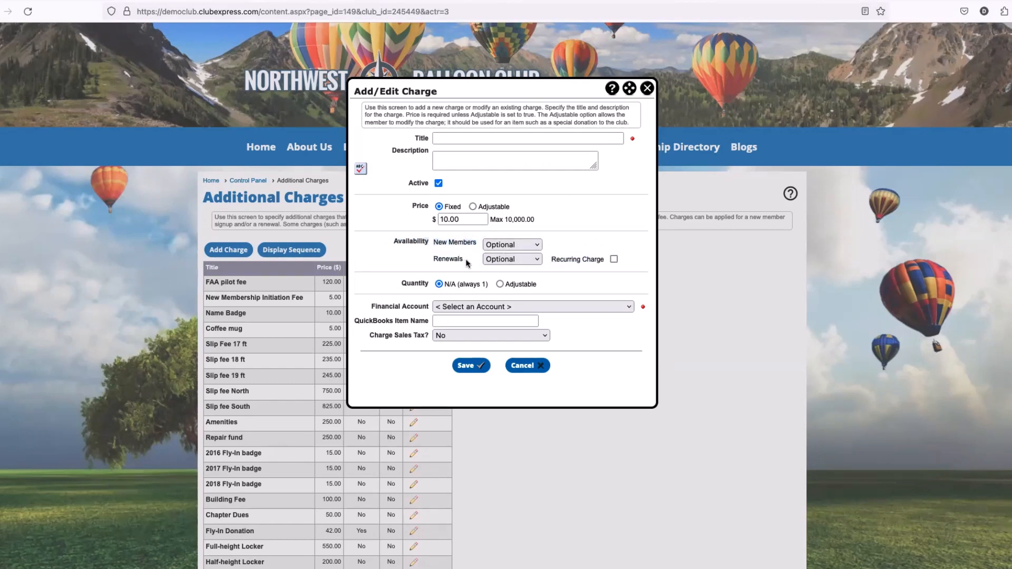
click(520, 248)
click(524, 257)
drag(432, 259, 460, 260)
click(509, 259)
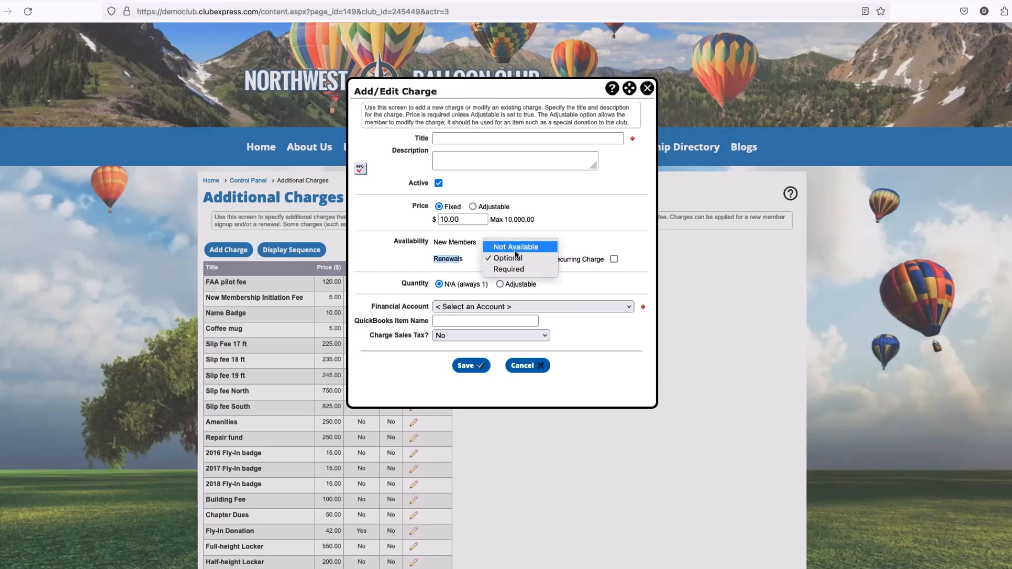
click(515, 252)
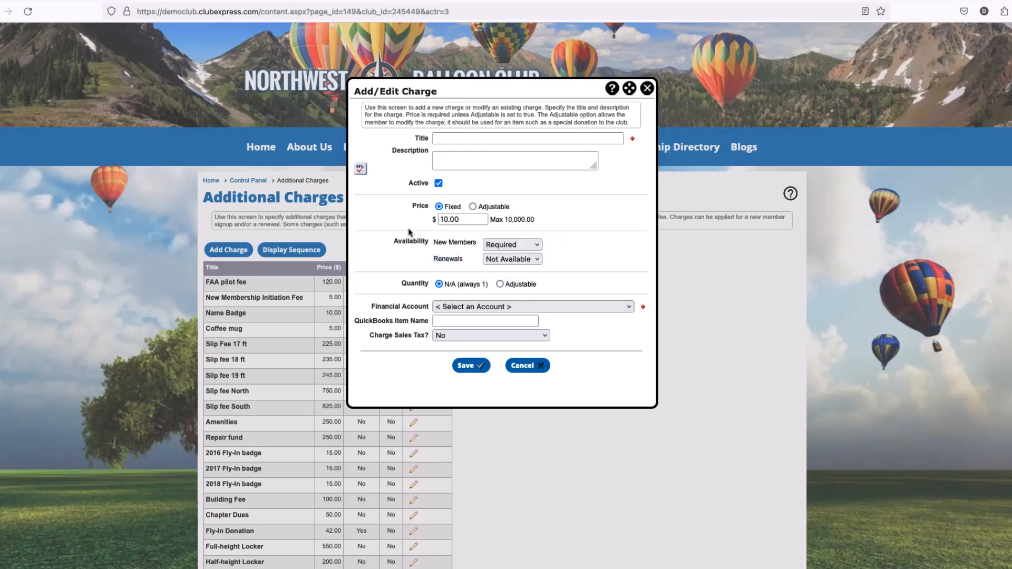
drag(402, 241, 546, 246)
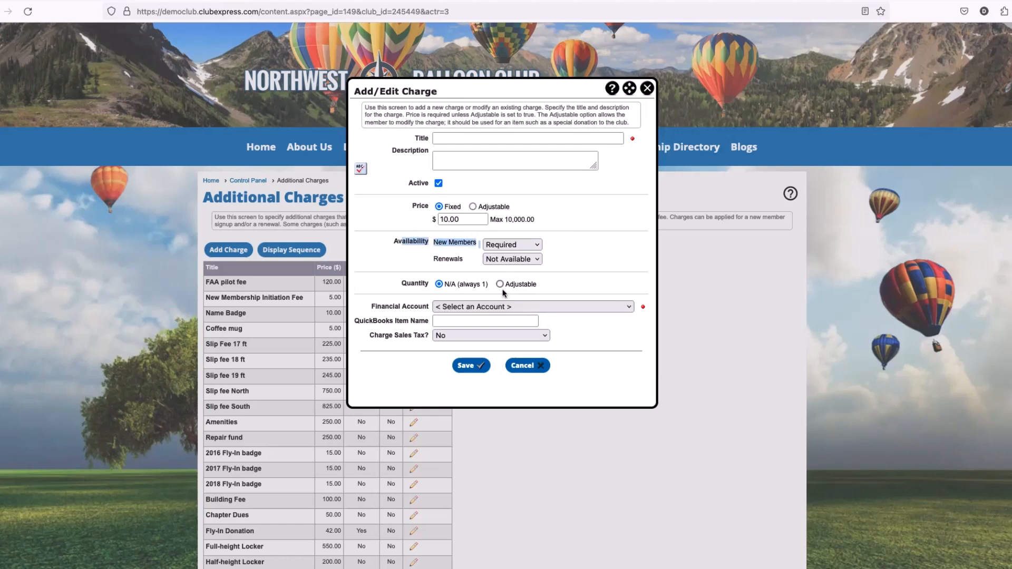
Assign the charge to the Master Membership Dues account, then close it without saving
click(477, 307)
scroll(510, 455, down, 10)
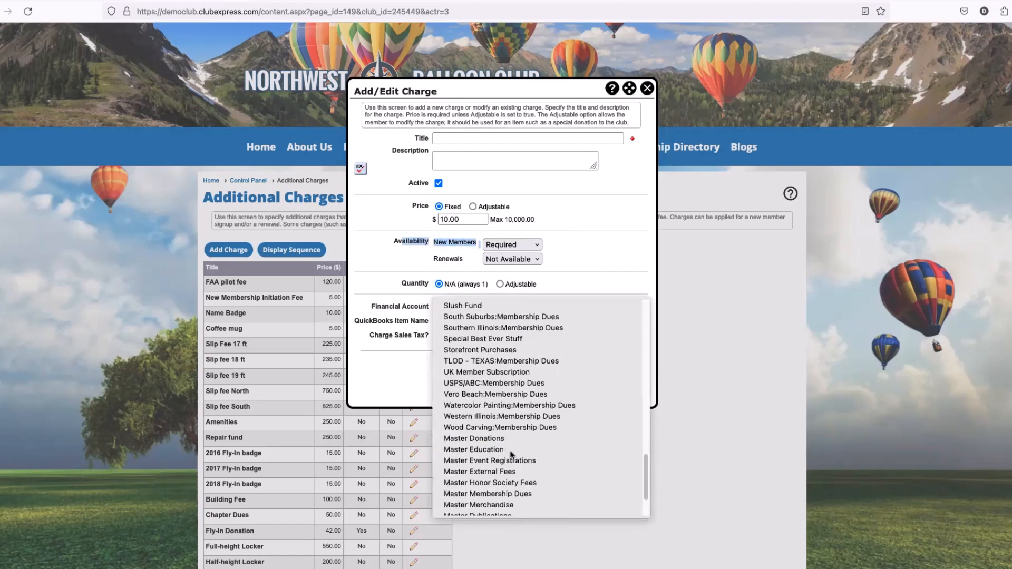
scroll(510, 455, down, 3)
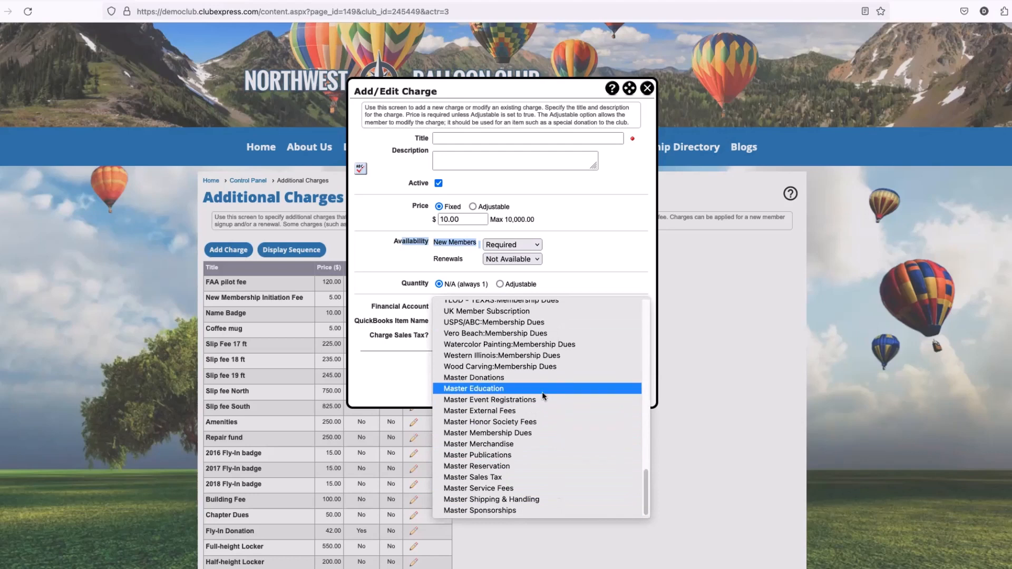
click(527, 433)
scroll(460, 308, up, 1)
click(375, 280)
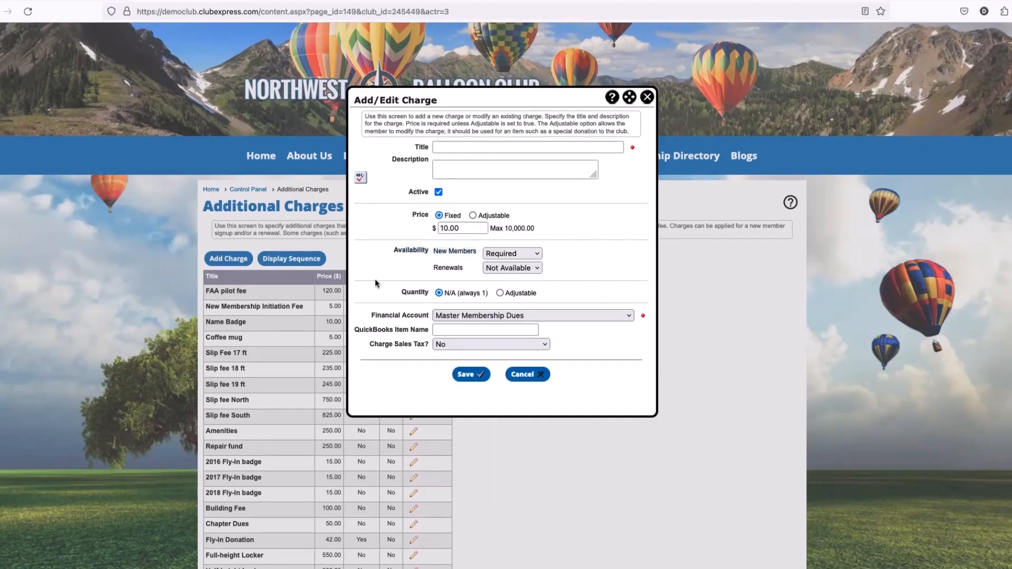
click(469, 230)
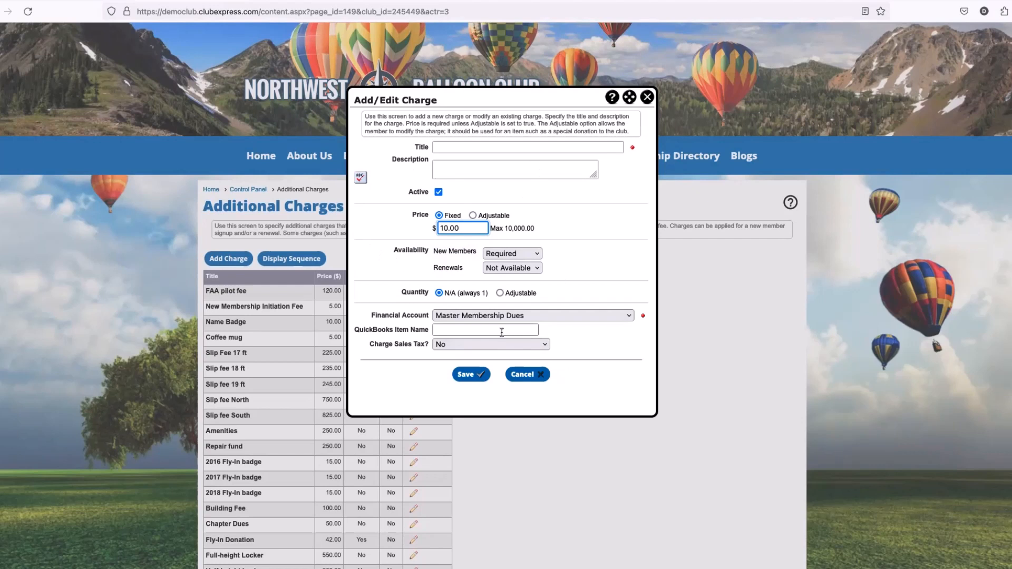
click(647, 97)
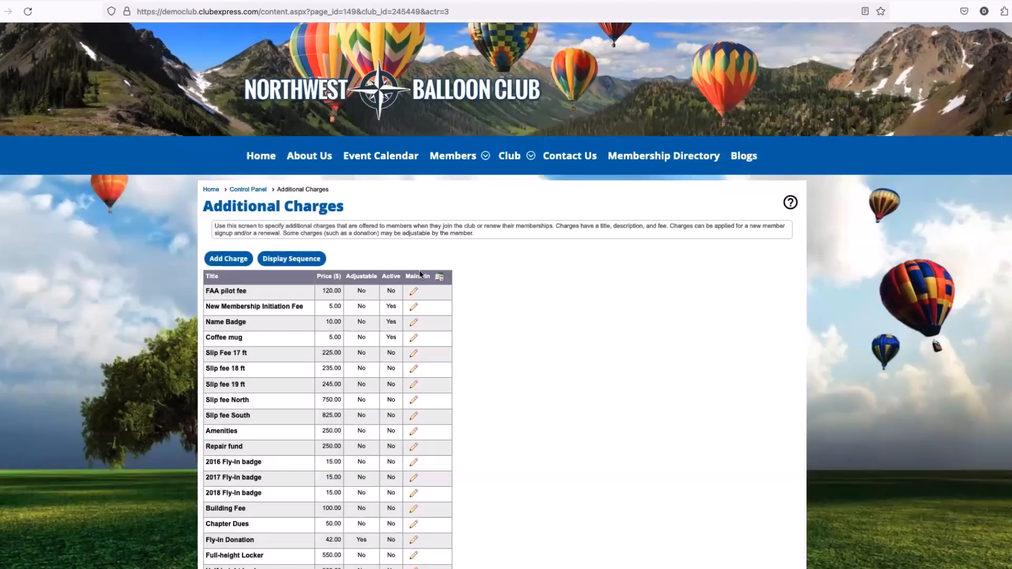
Go from the Control Panel to Member Types and open Instructor for editing
scroll(594, 214, up, 2)
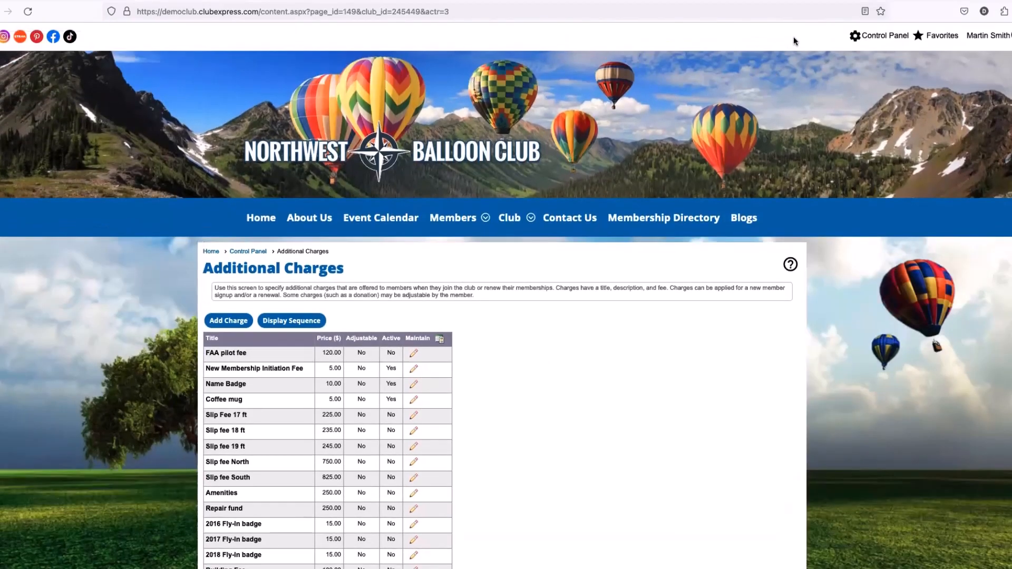
click(875, 36)
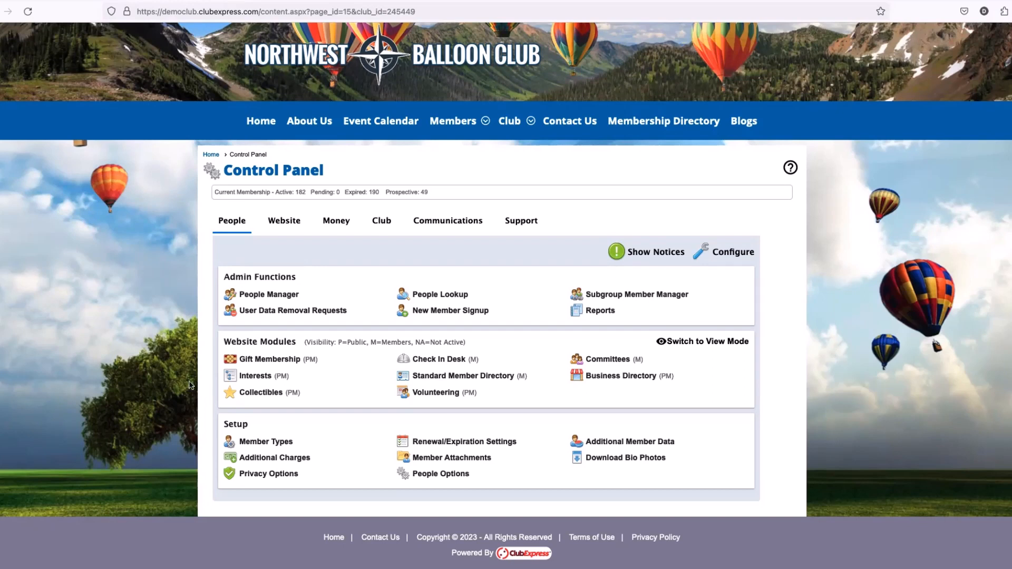
click(240, 437)
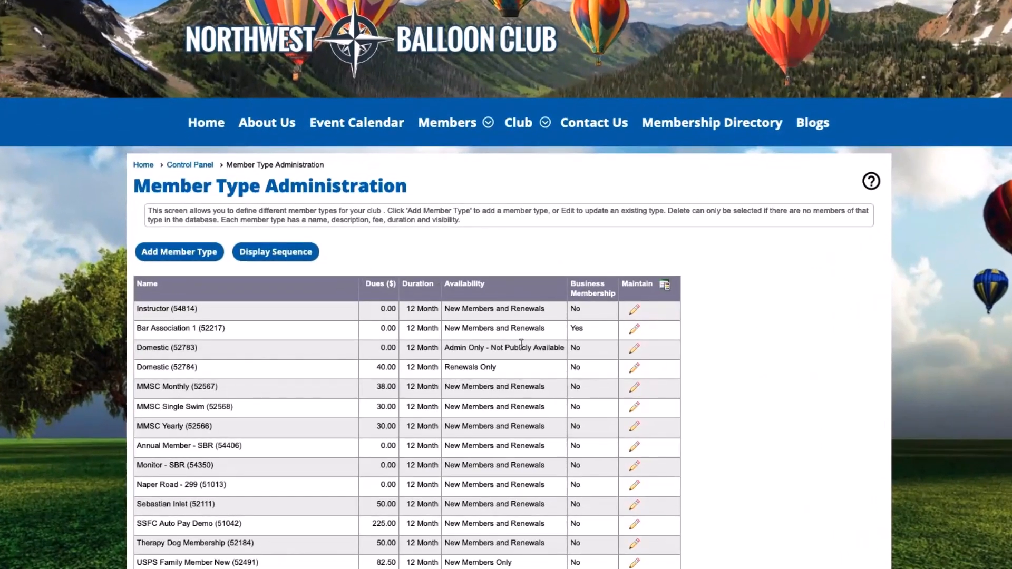
click(634, 315)
Set Instructor's Availability to Renewals Only and scroll down to the Save button
scroll(303, 362, down, 1)
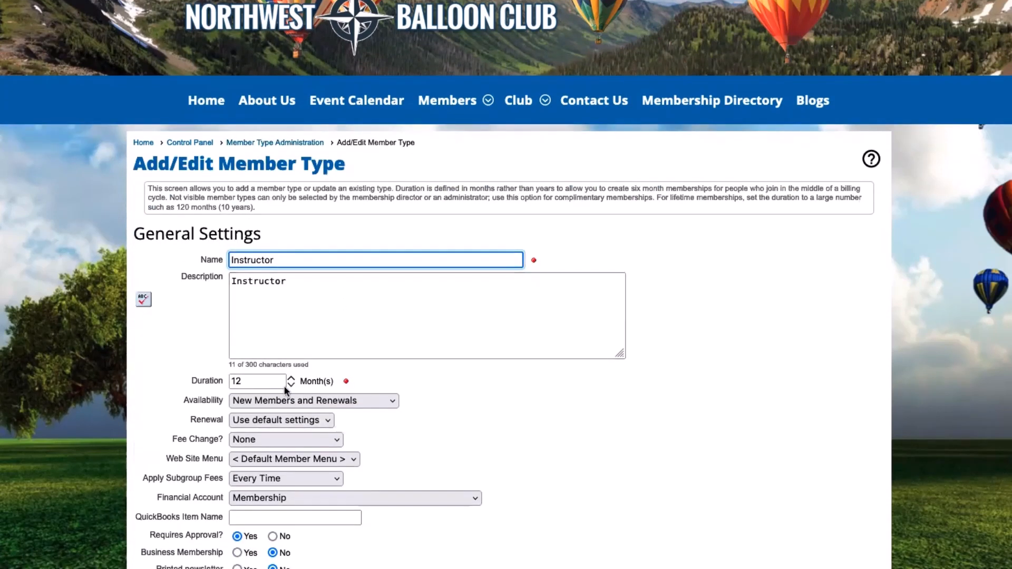
click(255, 404)
click(305, 416)
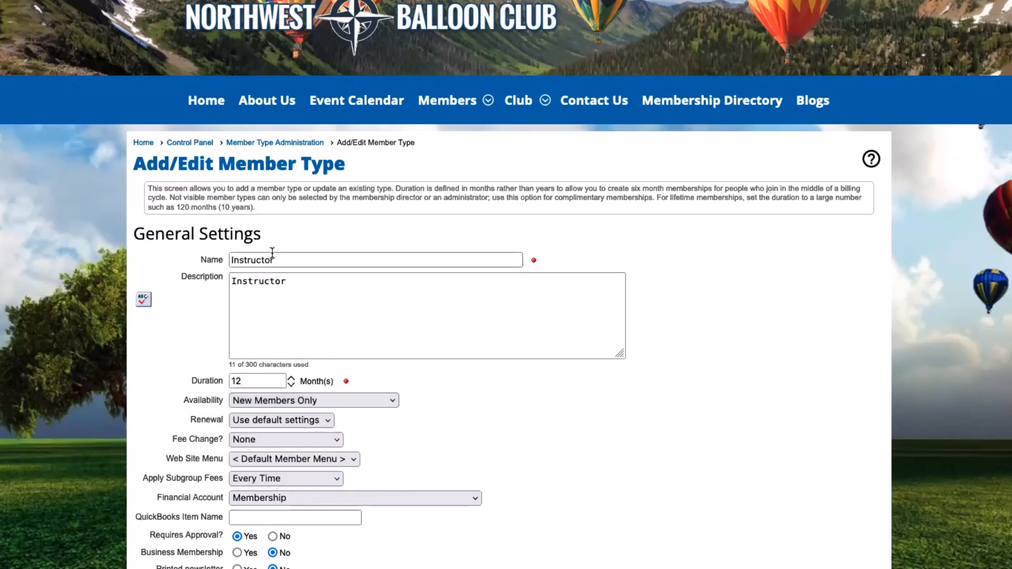
click(291, 272)
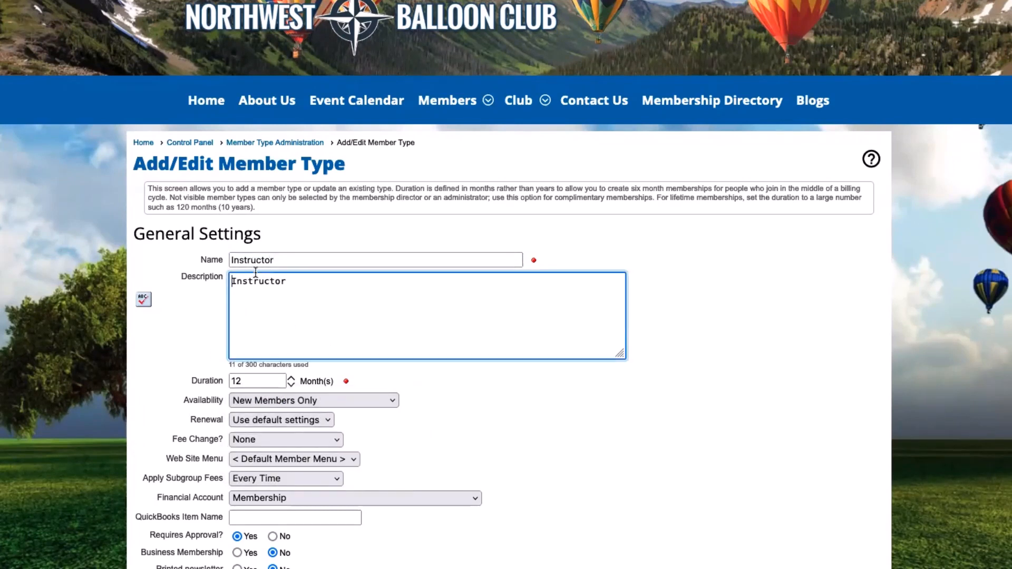
click(235, 261)
key(End)
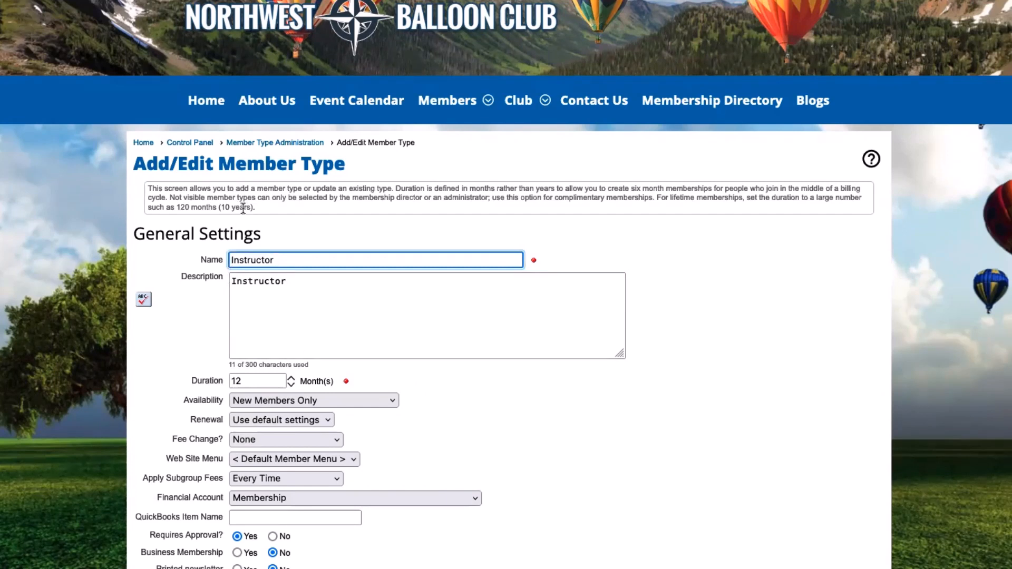
click(263, 405)
click(249, 416)
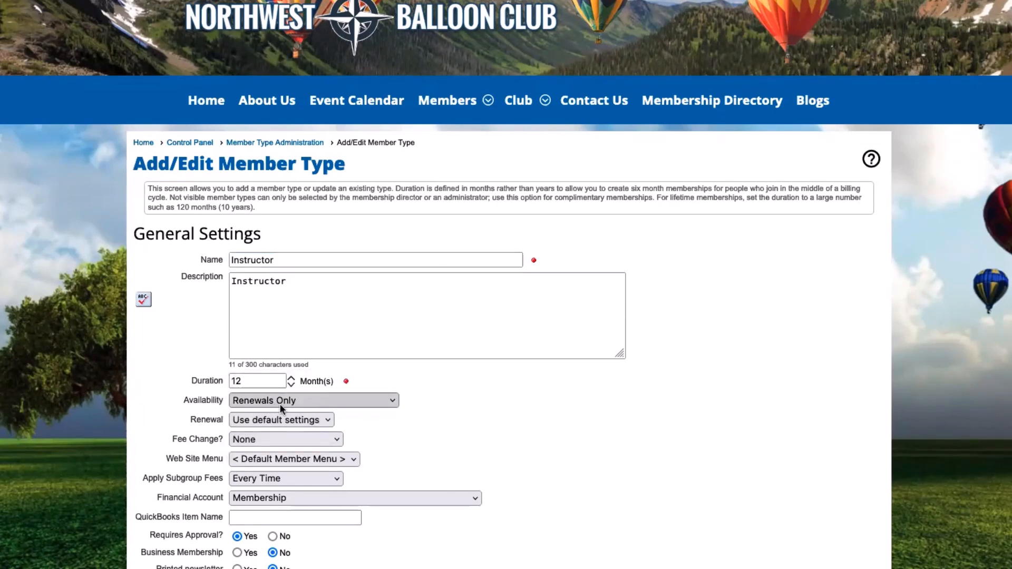
scroll(331, 327, down, 6)
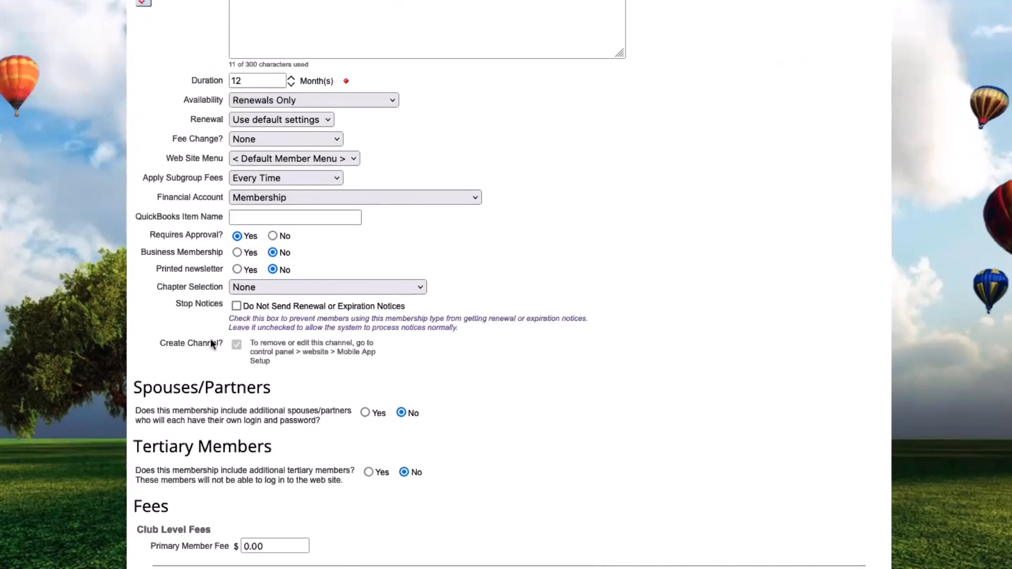
scroll(506, 305, down, 2)
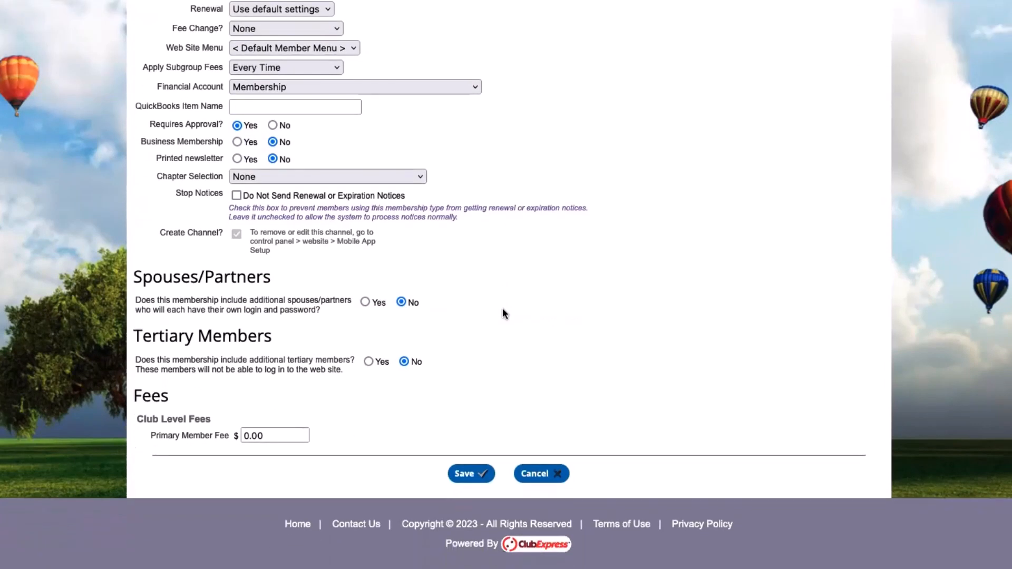